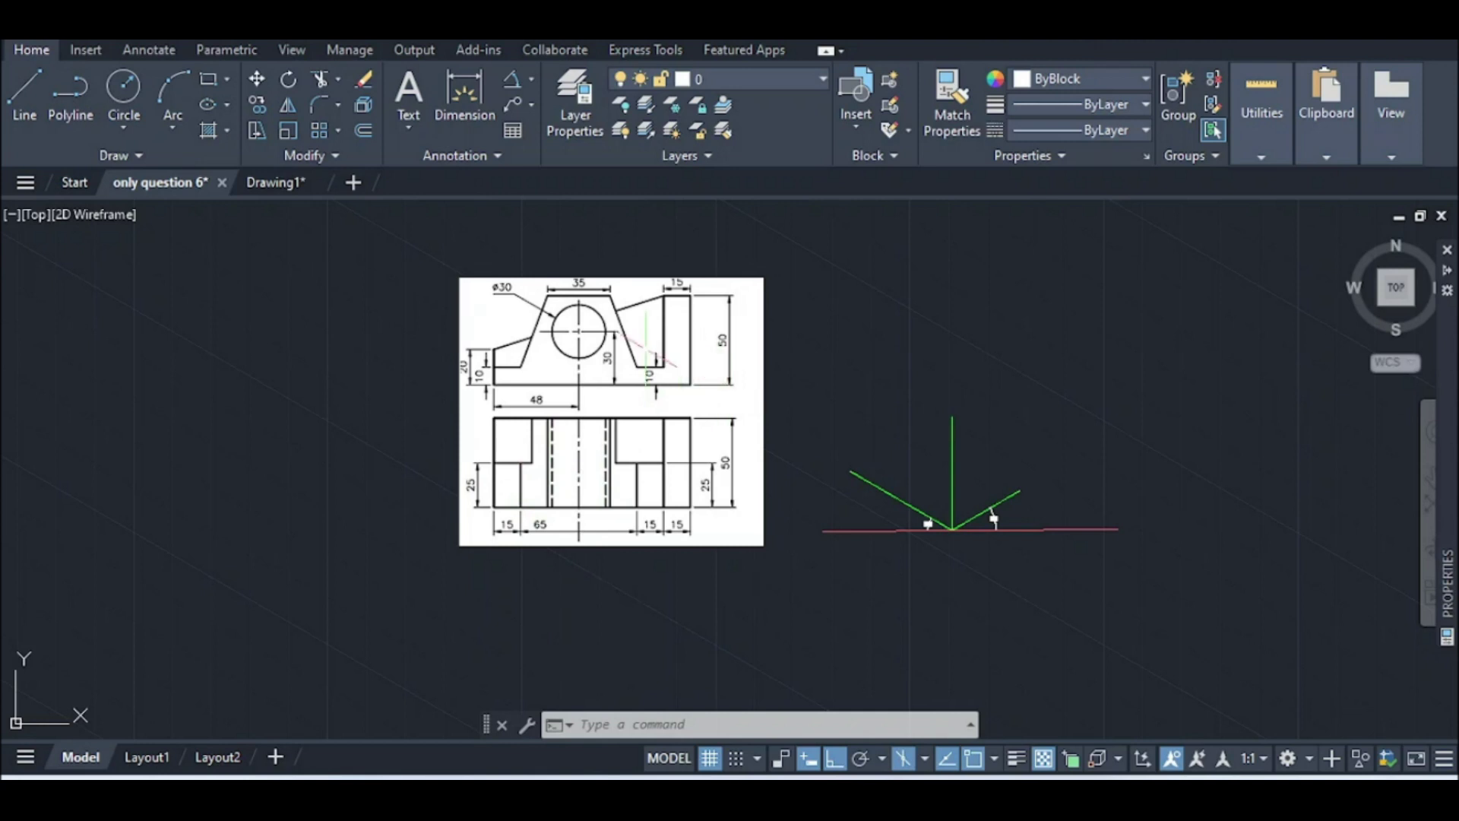
Switch the isometric drafting plane to Isoplane Right, ready for drawing beside the reference views
scroll(646, 358, up, 2)
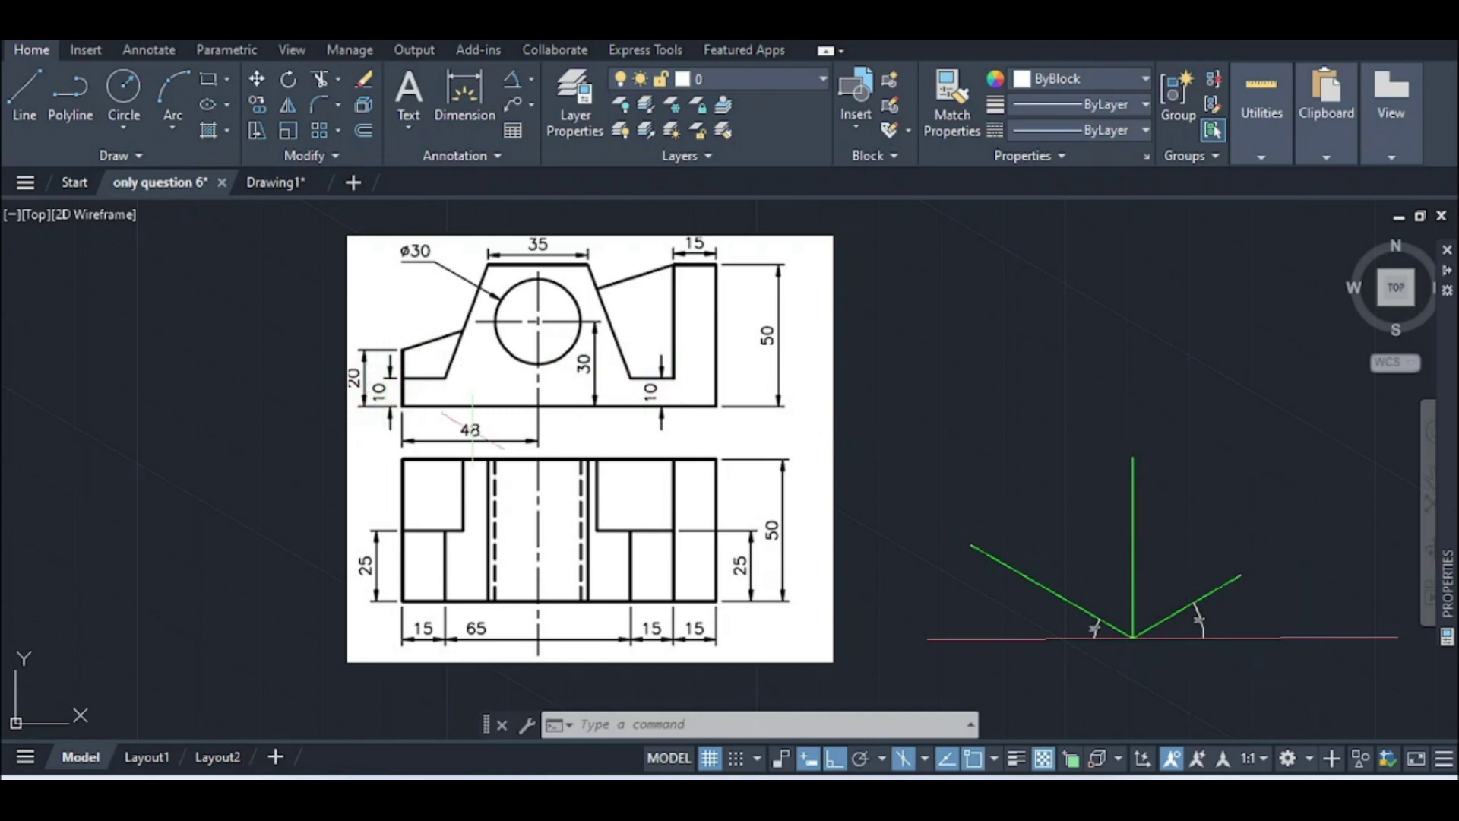
scroll(1185, 628, up, 4)
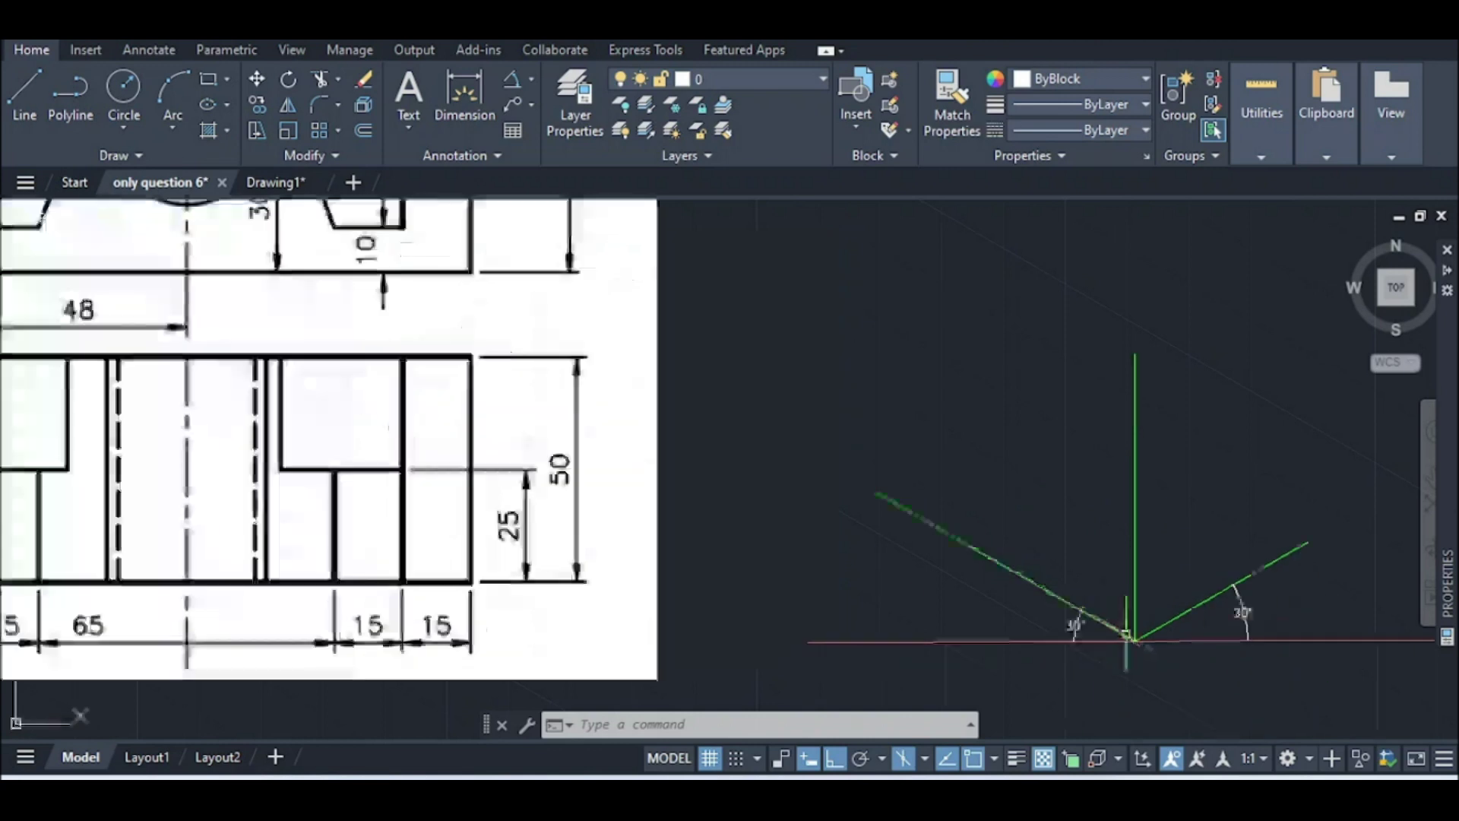
scroll(771, 478, down, 4)
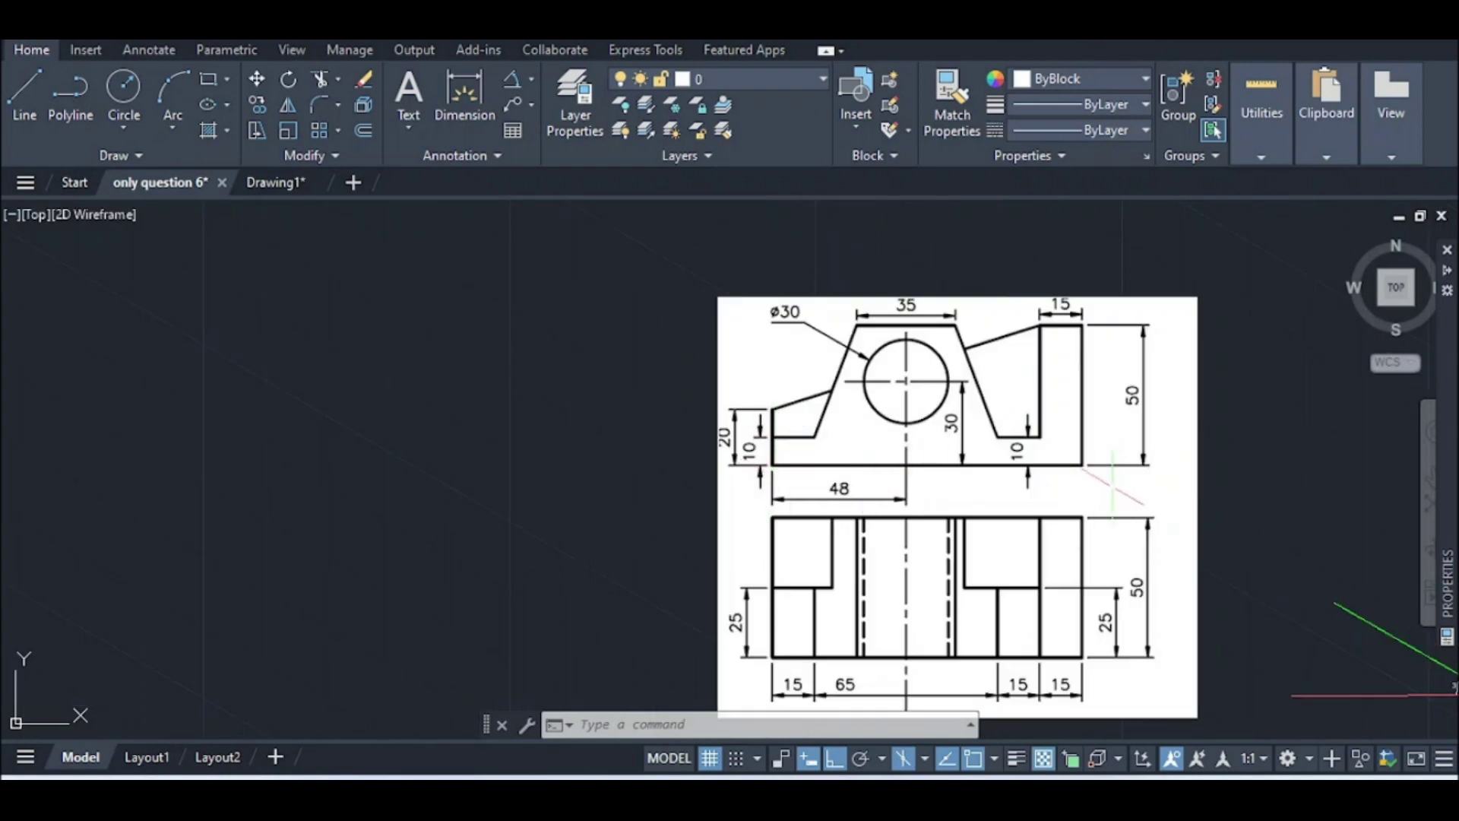
scroll(1112, 487, down, 6)
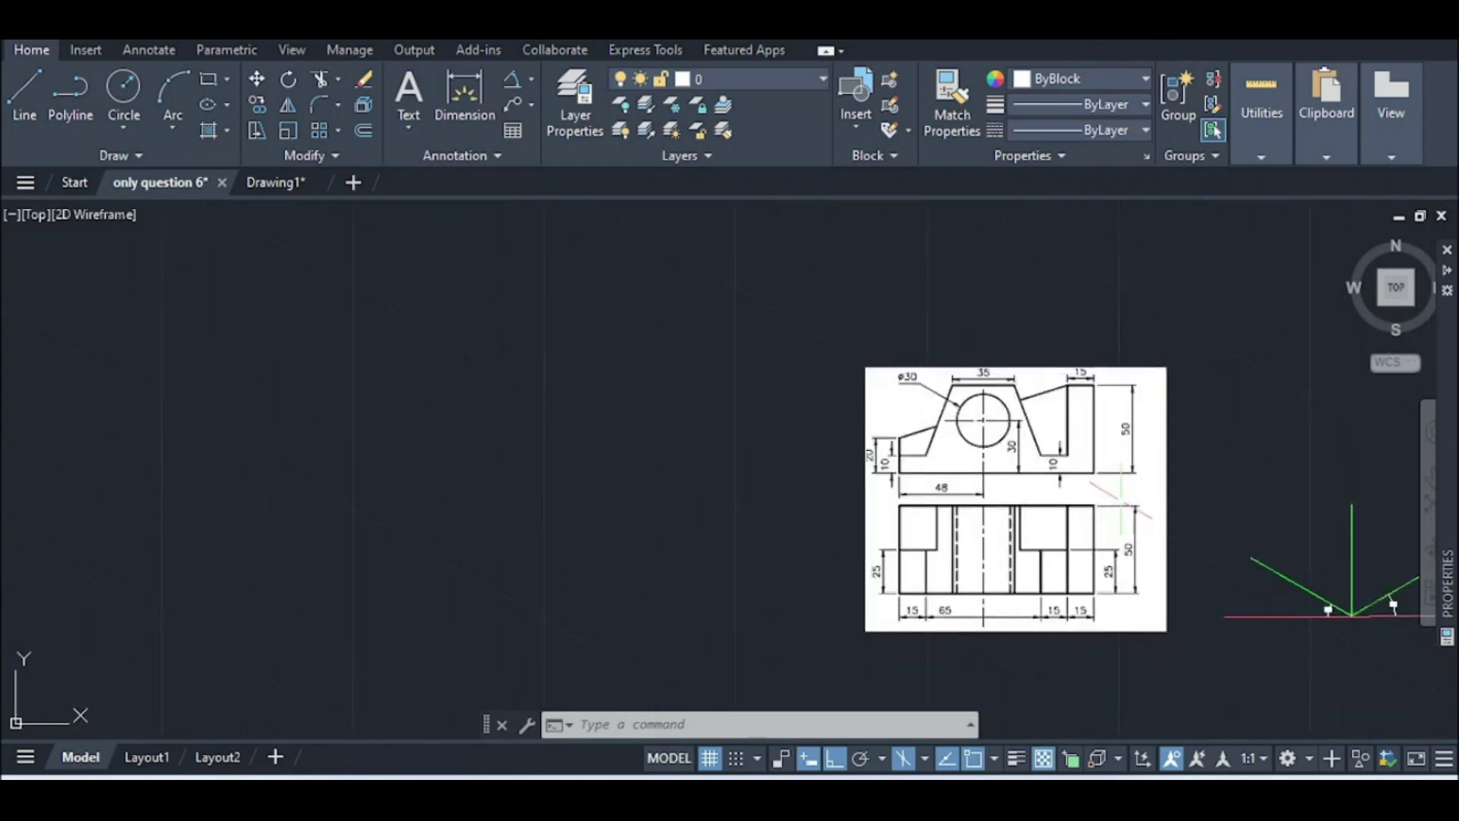
click(946, 758)
click(927, 724)
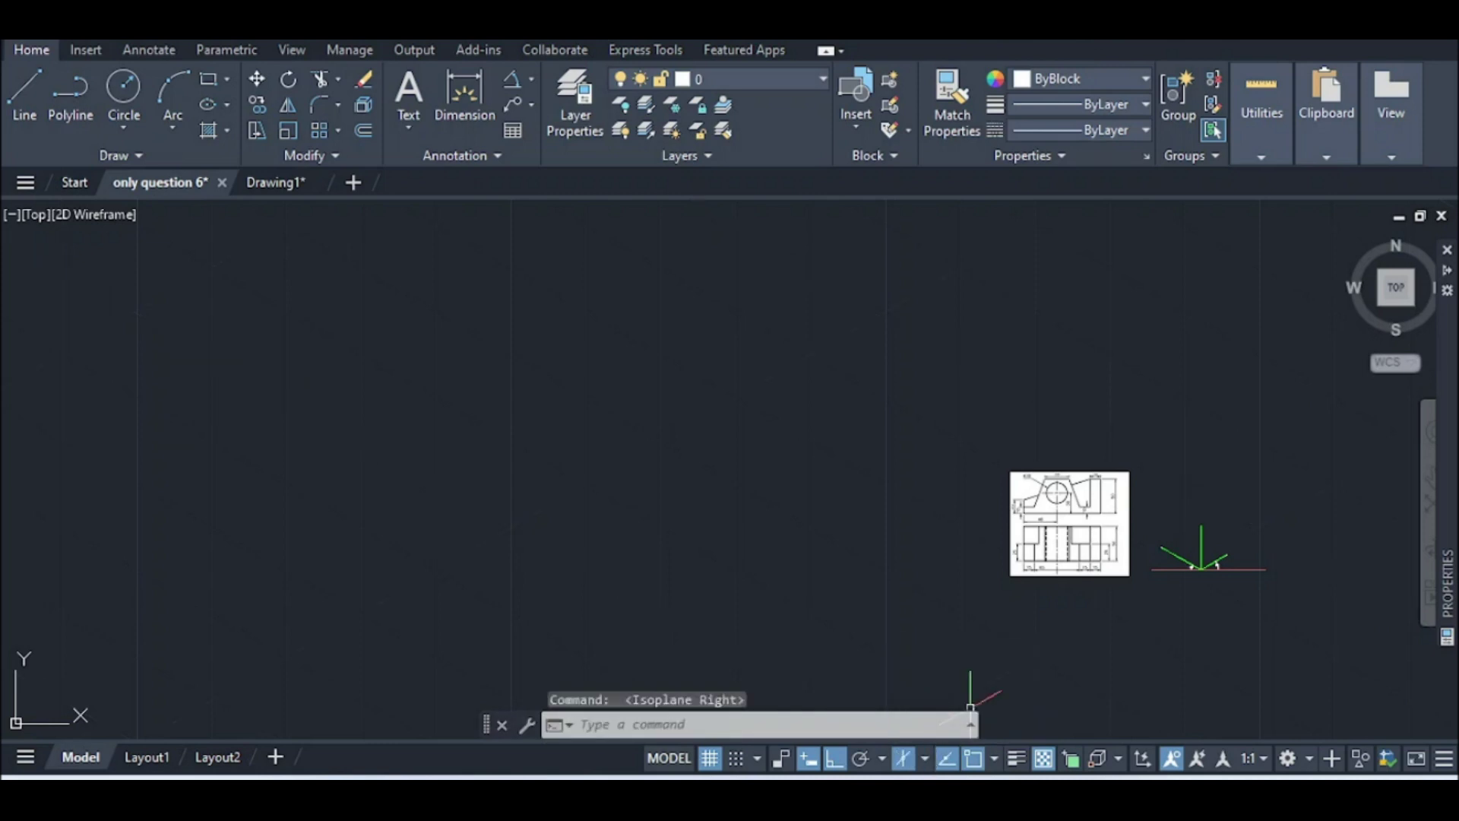
Draw a 110-unit line from the intersection of the green axes along the right-hand 30° axis
scroll(965, 627, up, 5)
scroll(980, 608, down, 3)
scroll(977, 604, up, 5)
scroll(978, 604, up, 3)
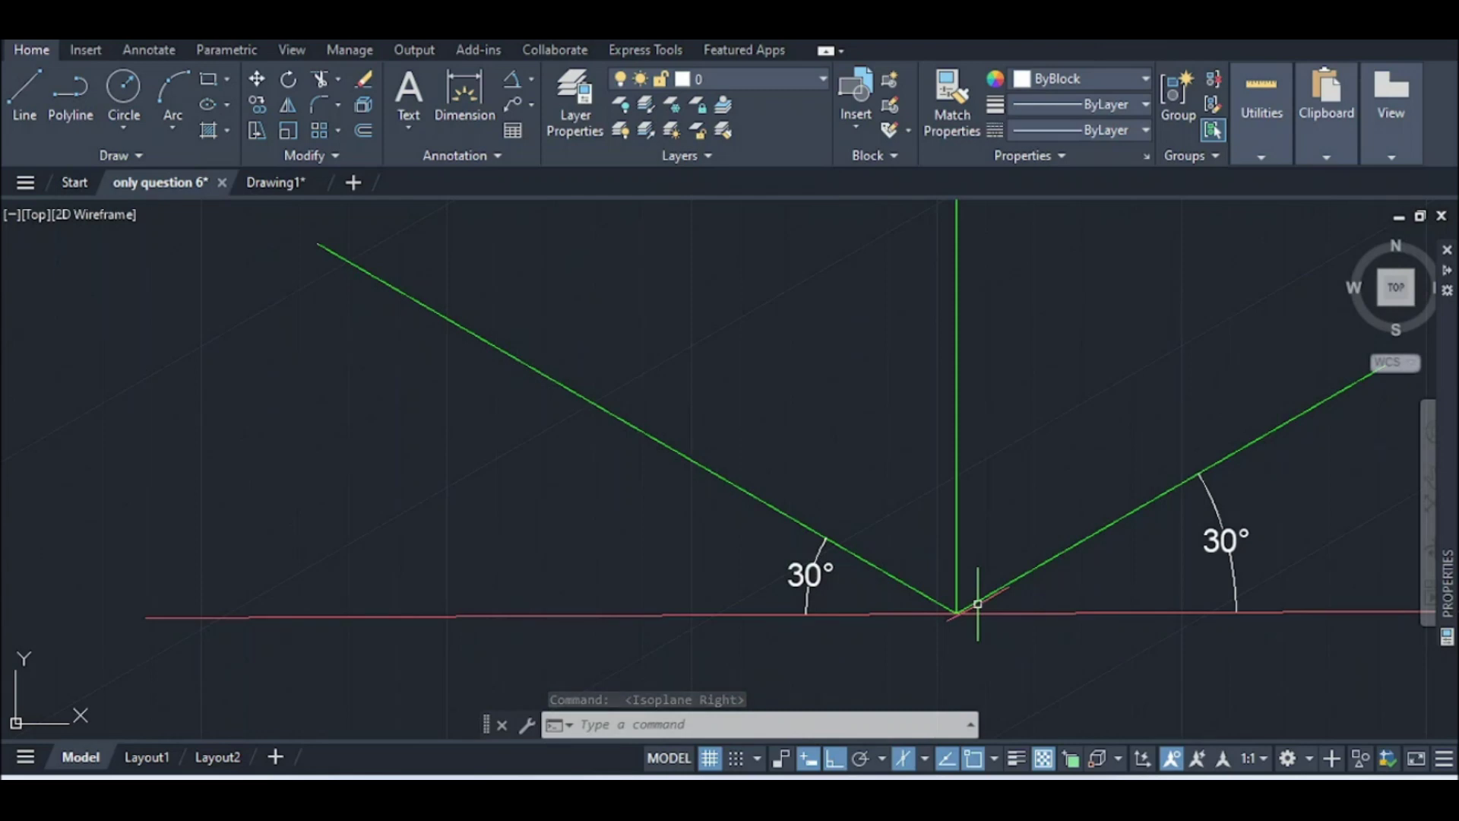
text(l)
key(Return)
click(956, 612)
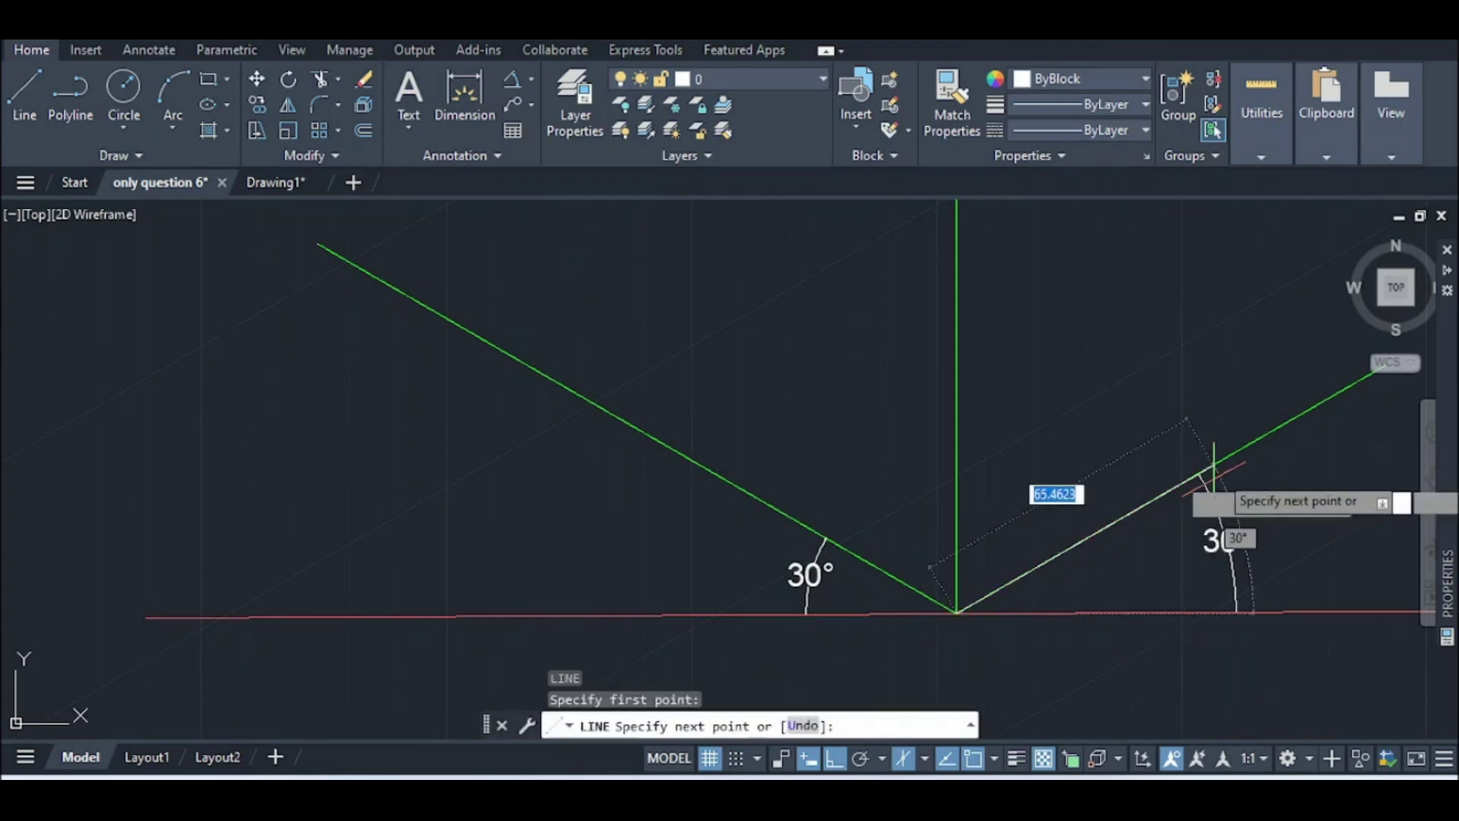
text(110)
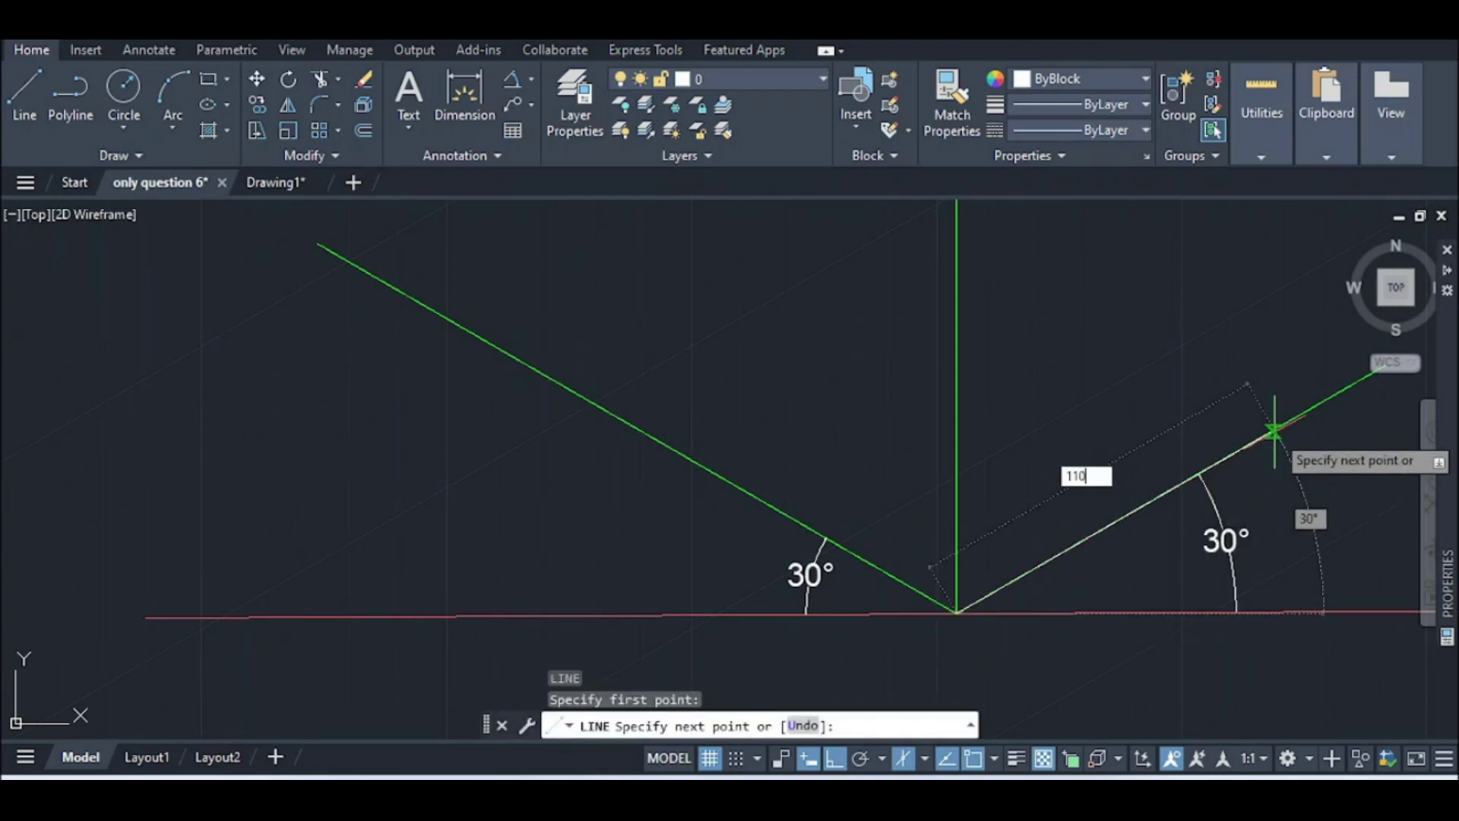
key(Return)
scroll(1171, 494, down, 5)
key(Escape)
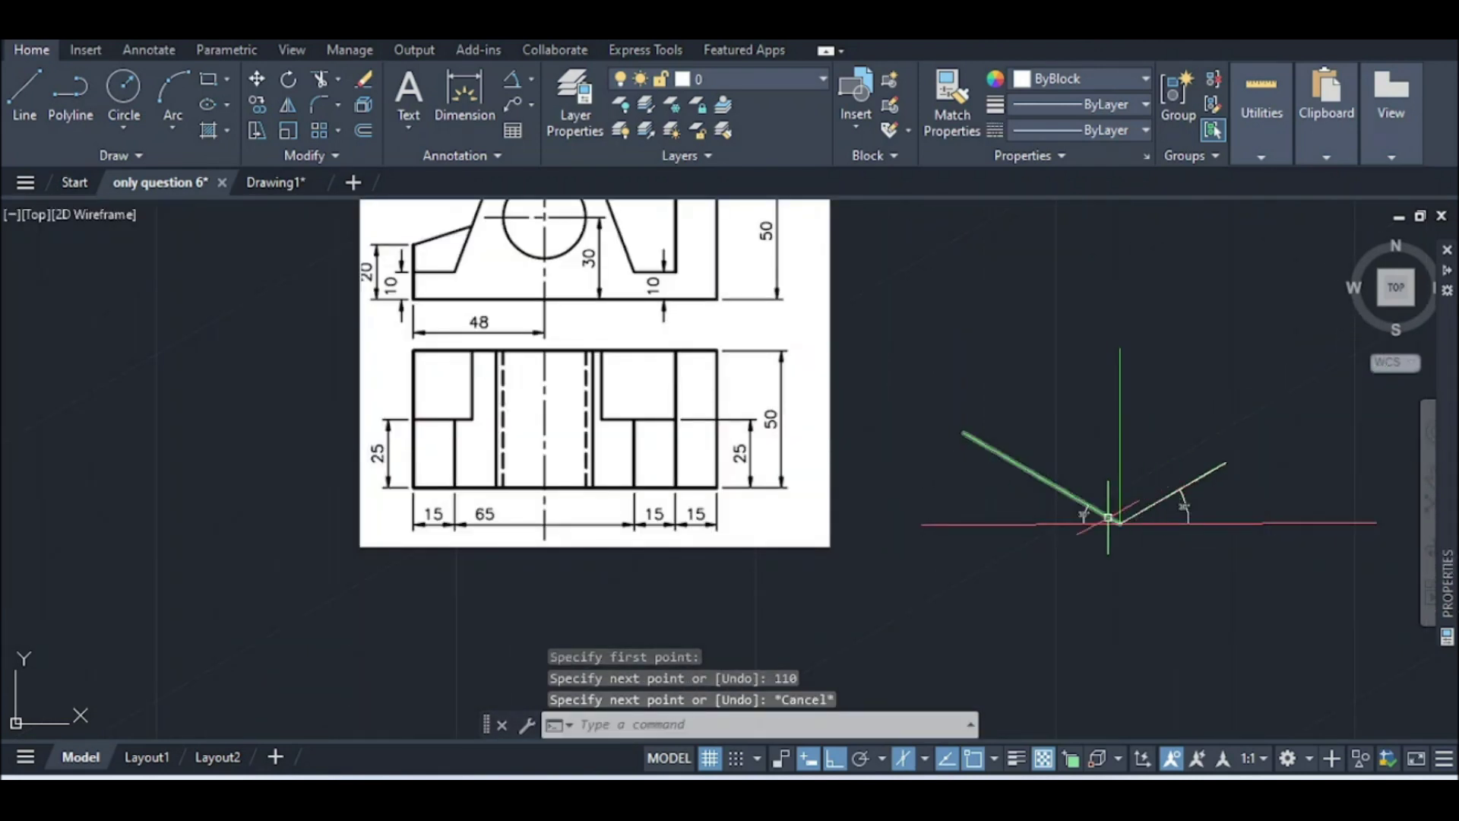
Start a line at the axes' intersection and draw it 10 units straight up the vertical axis
scroll(1108, 518, up, 4)
text(l)
key(Return)
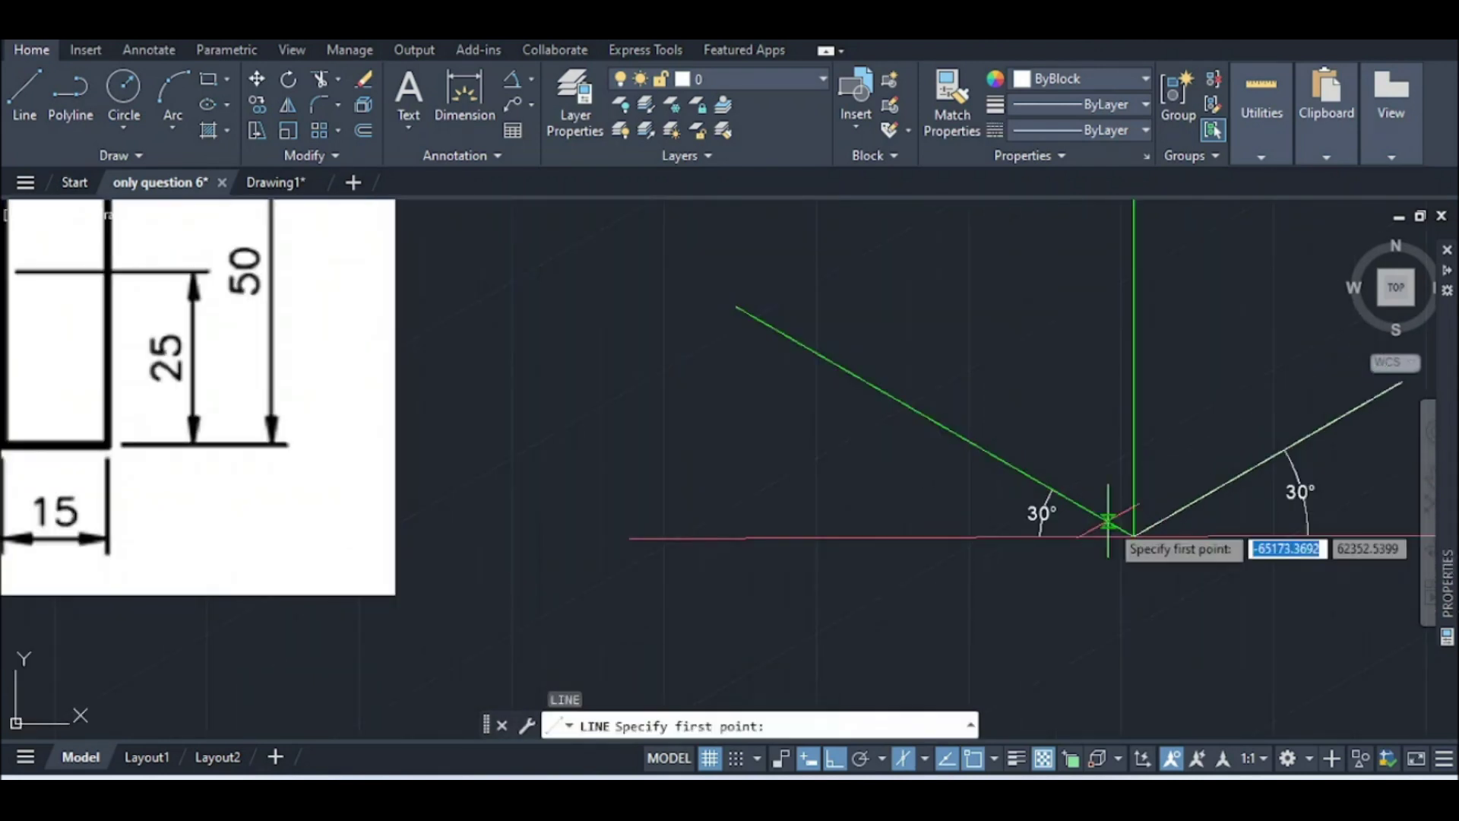
scroll(1125, 532, up, 3)
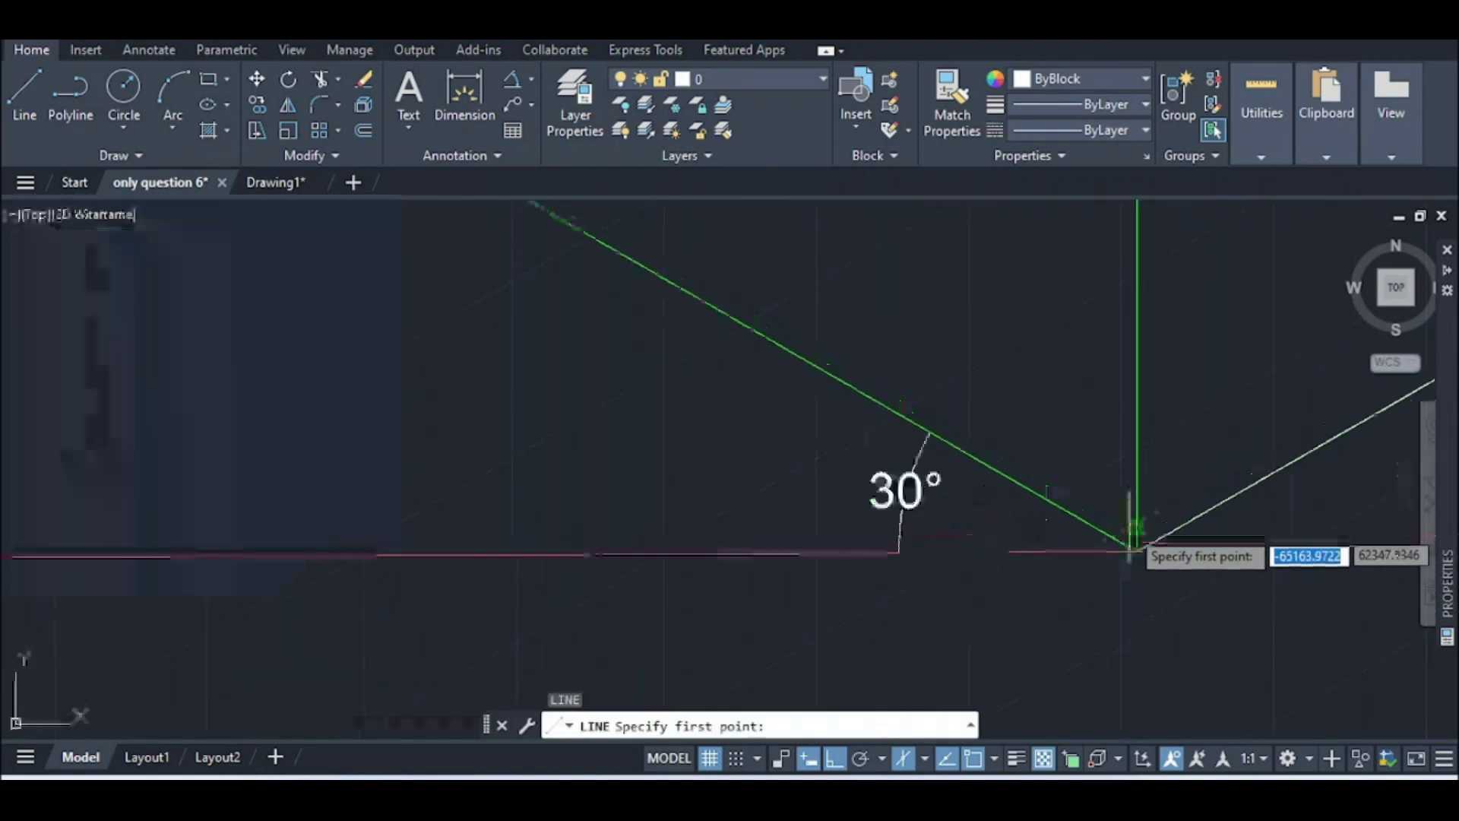
click(1137, 552)
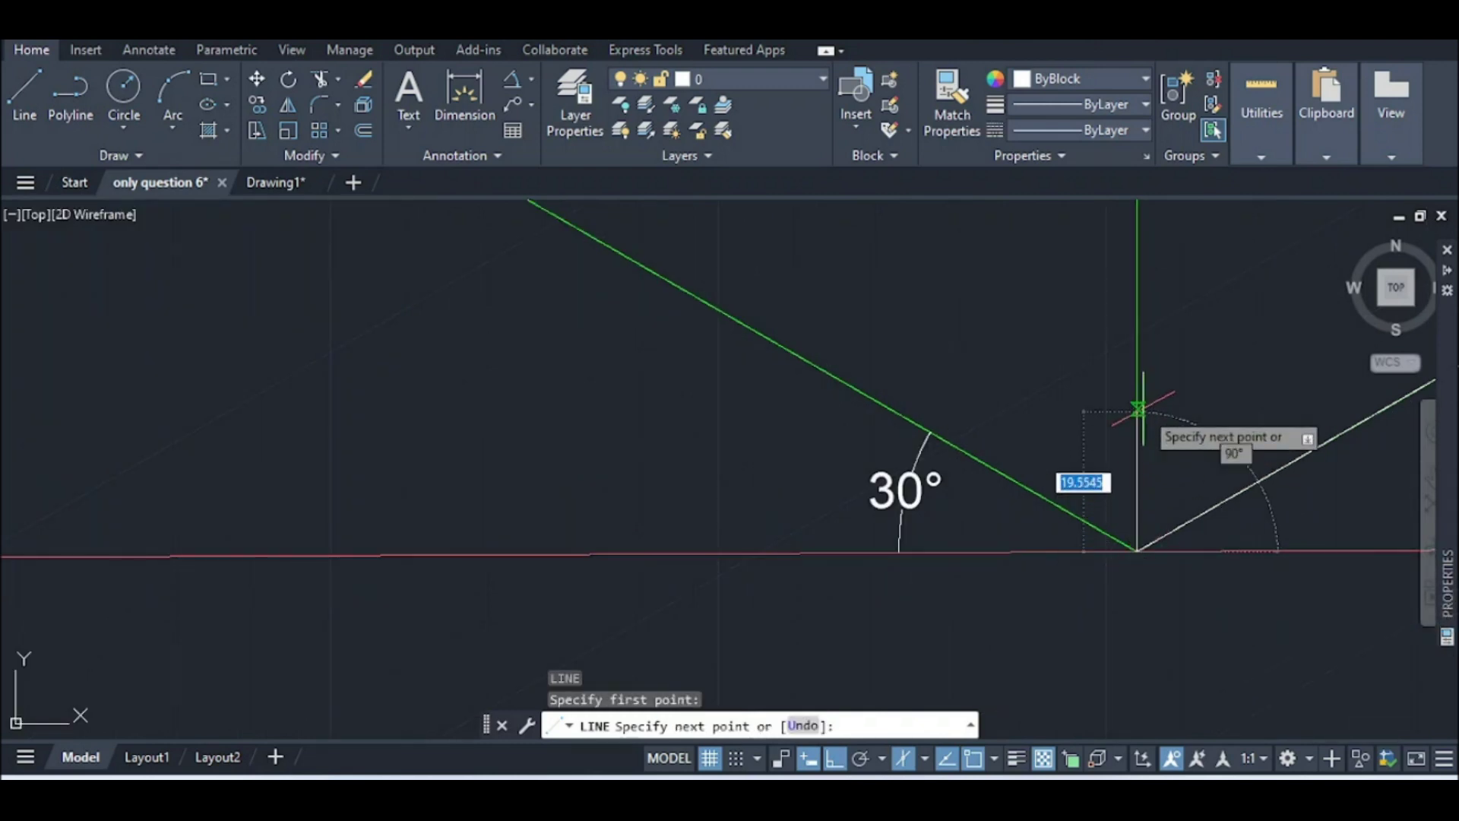
text(10)
key(Return)
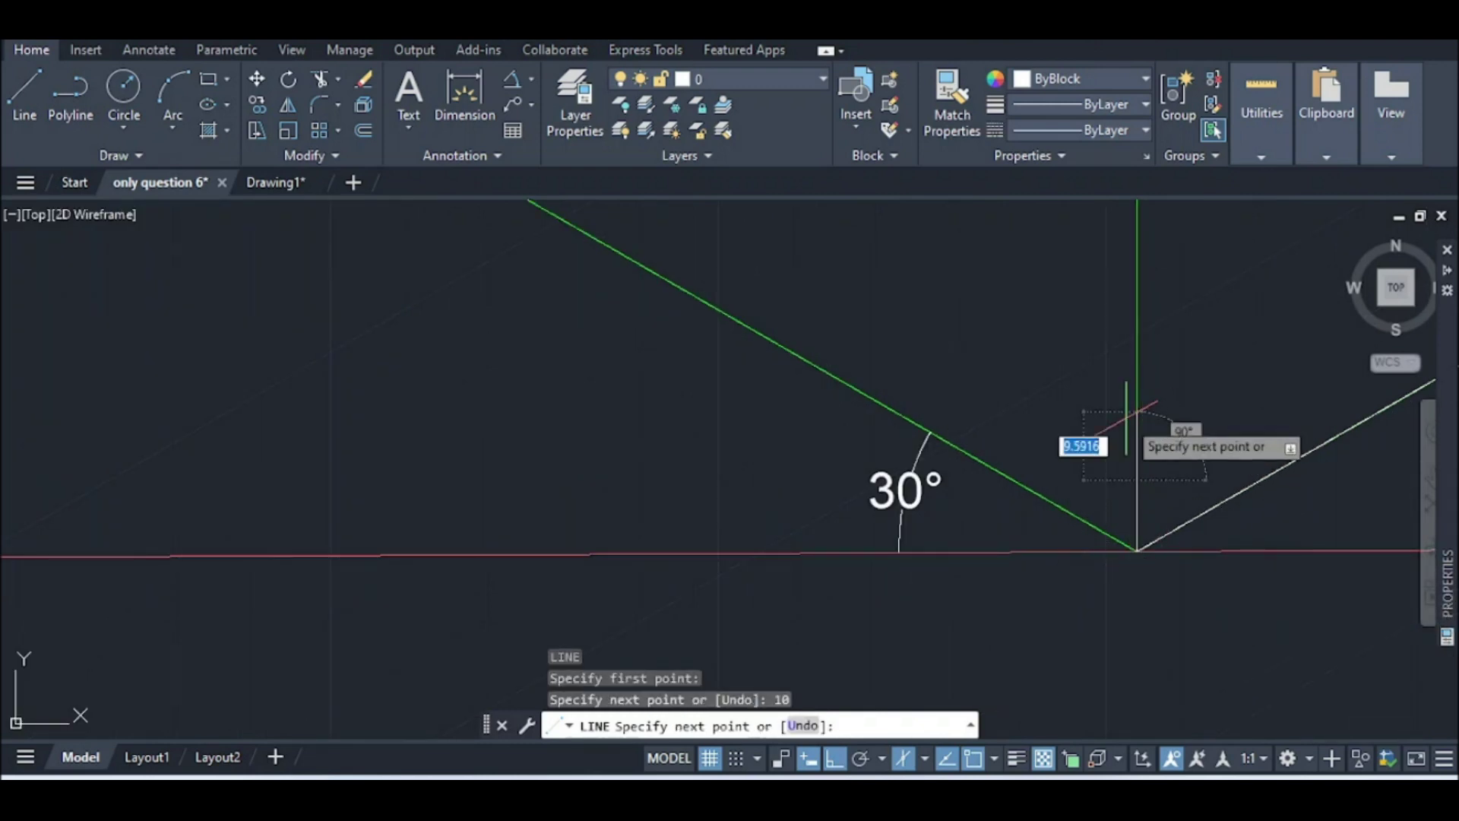
Continue the line 15 units up and to the right, parallel to the 110-unit base line, and end it
scroll(1124, 439, down, 3)
scroll(1123, 440, down, 4)
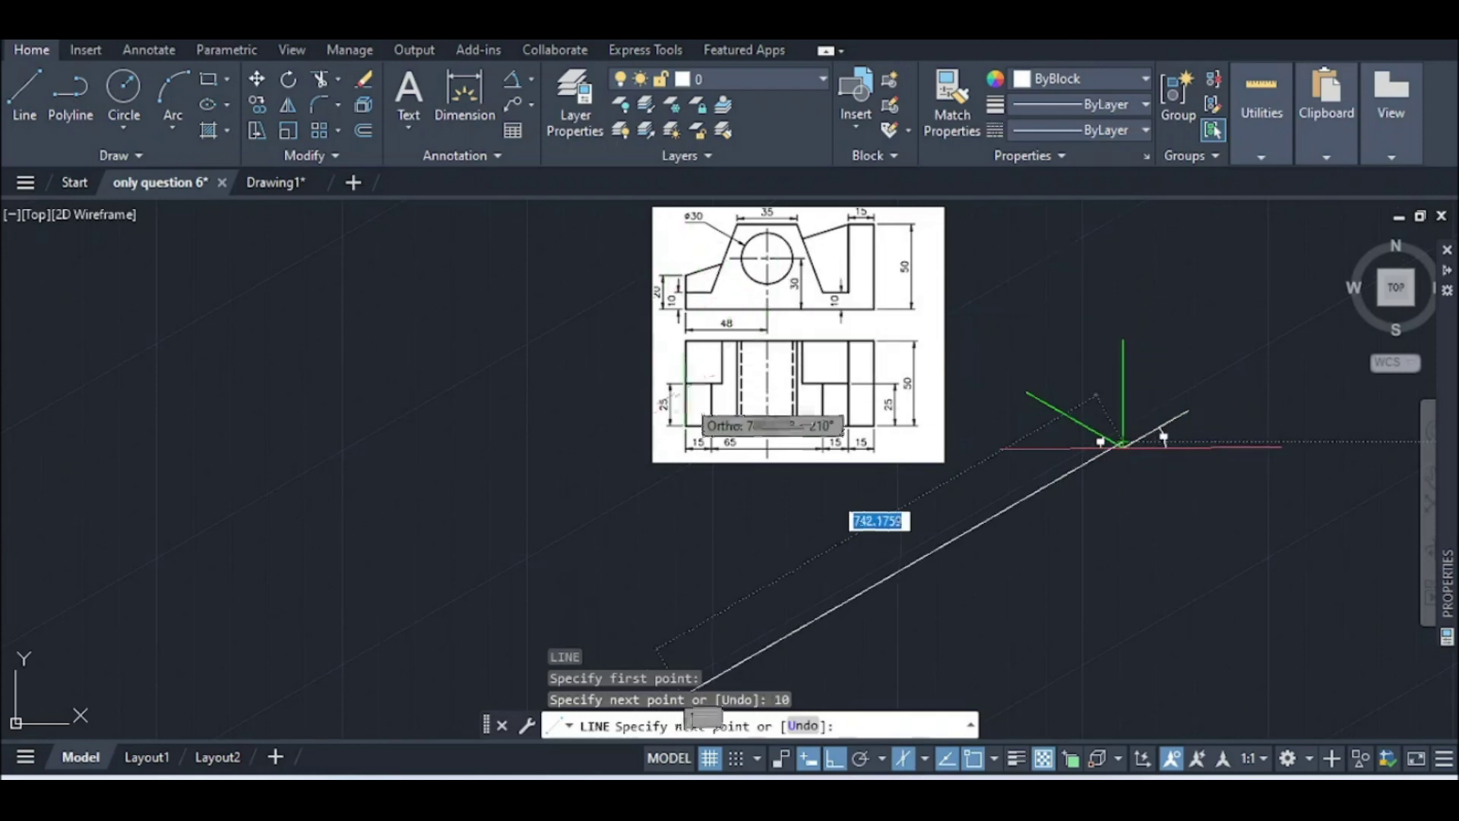
scroll(1163, 437, up, 4)
scroll(1163, 438, down, 4)
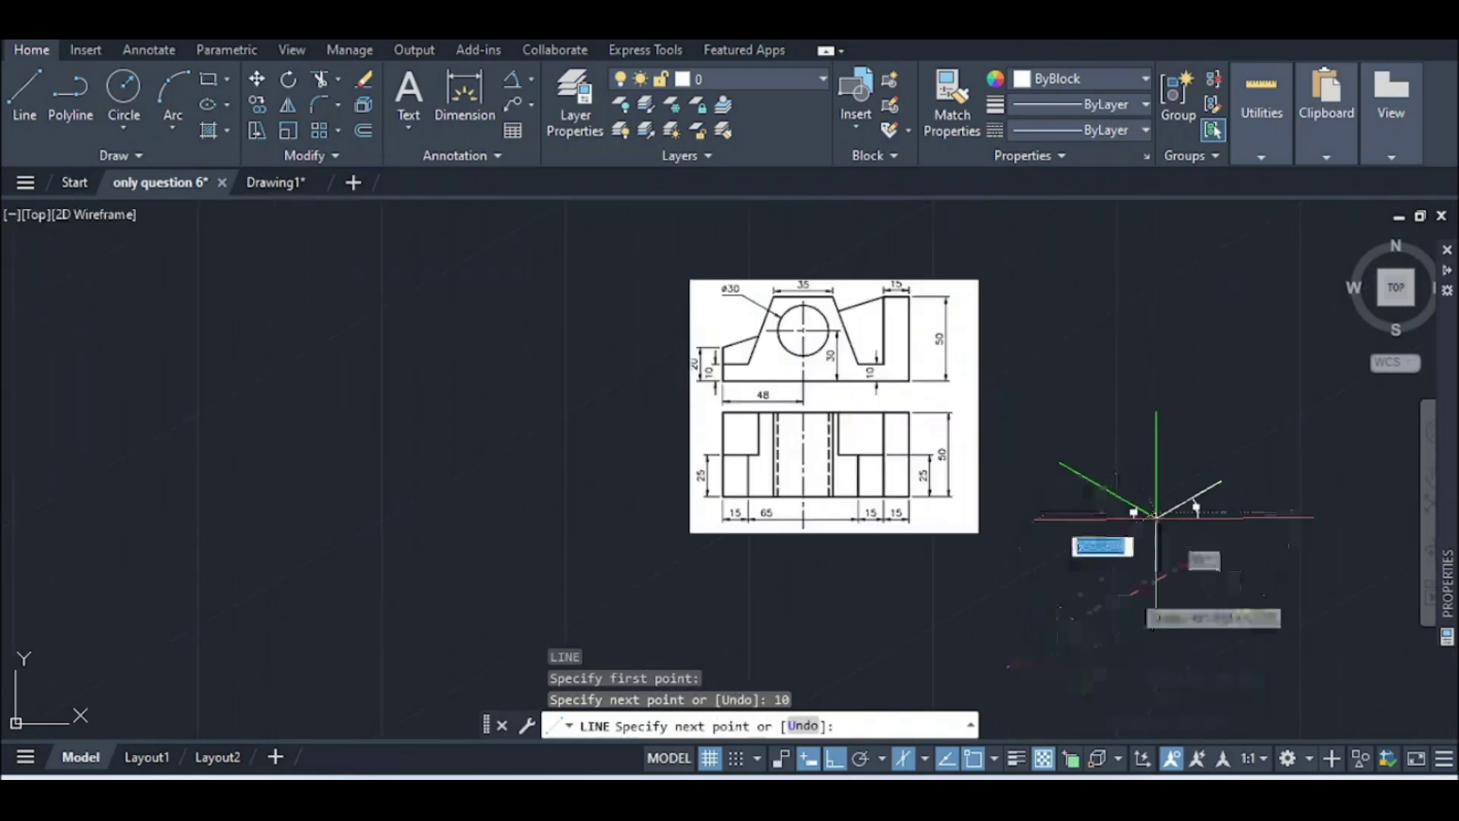
scroll(1164, 437, up, 4)
scroll(1190, 493, up, 2)
text(1)
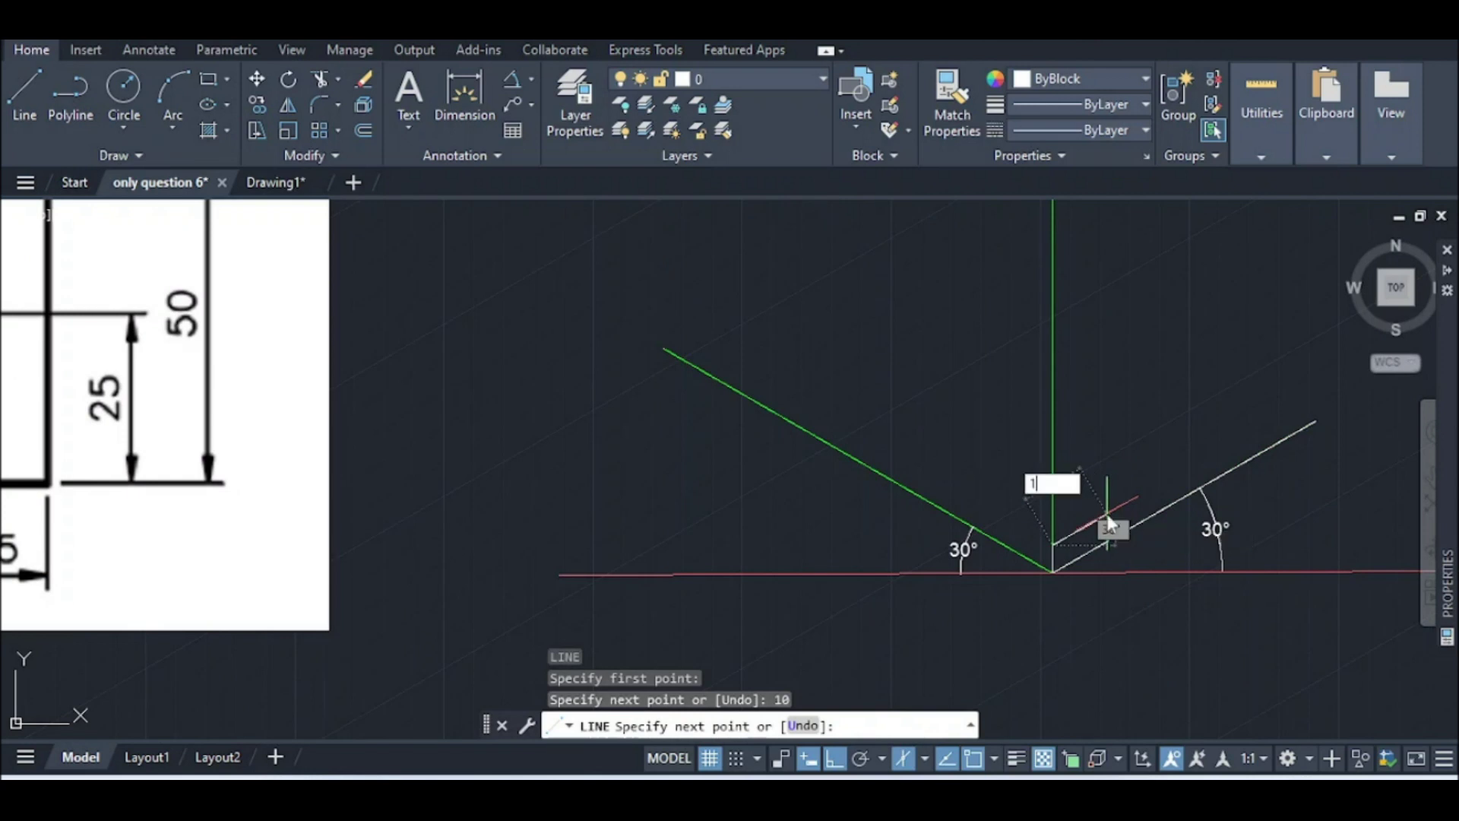
click(1107, 514)
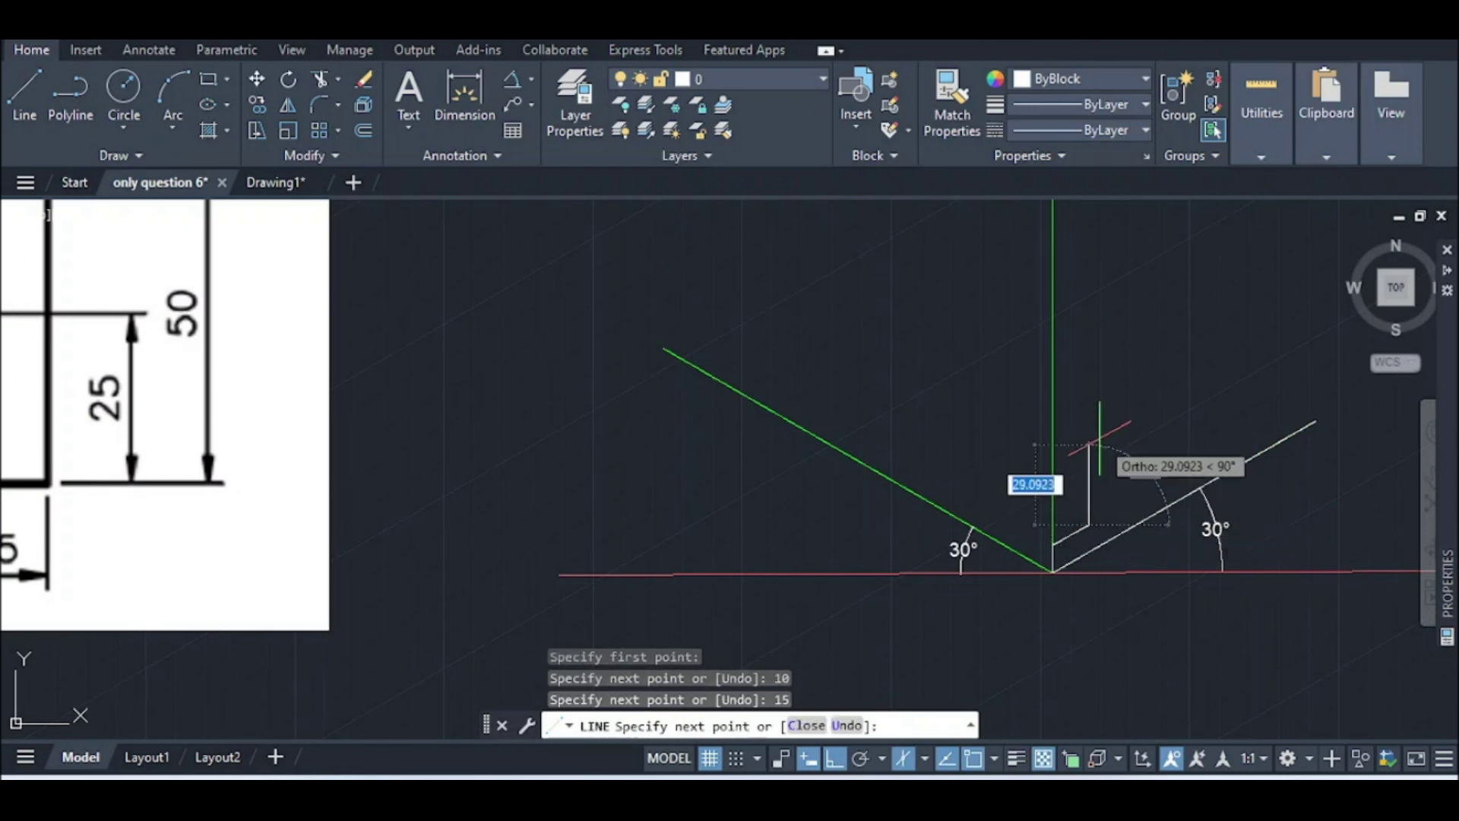
key(Escape)
Draw a 50-unit vertical line upward from the far end of the 110-unit base line
scroll(1057, 453, down, 5)
scroll(1053, 456, up, 2)
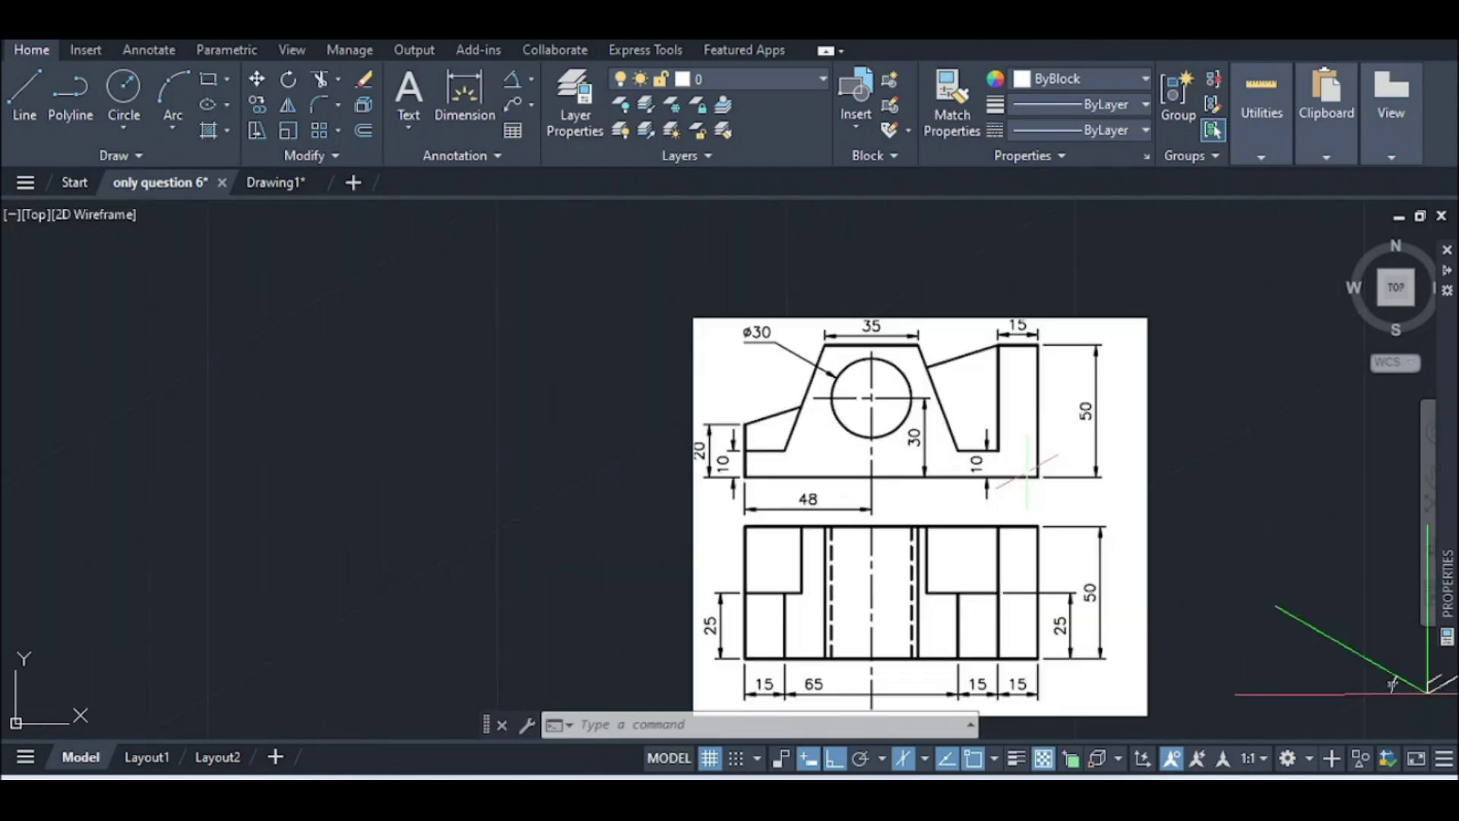
scroll(1035, 372, down, 4)
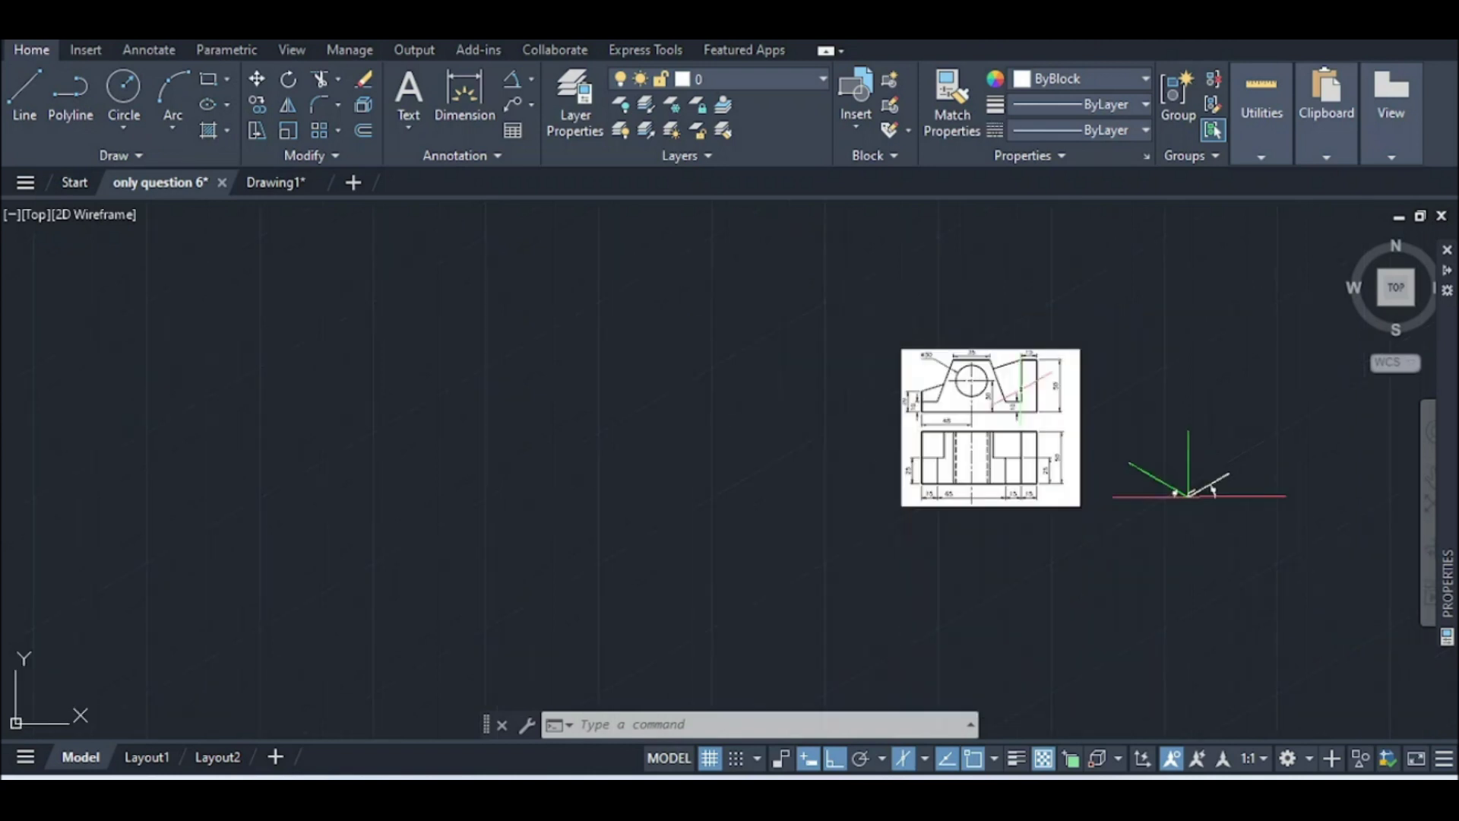
scroll(1238, 495, up, 8)
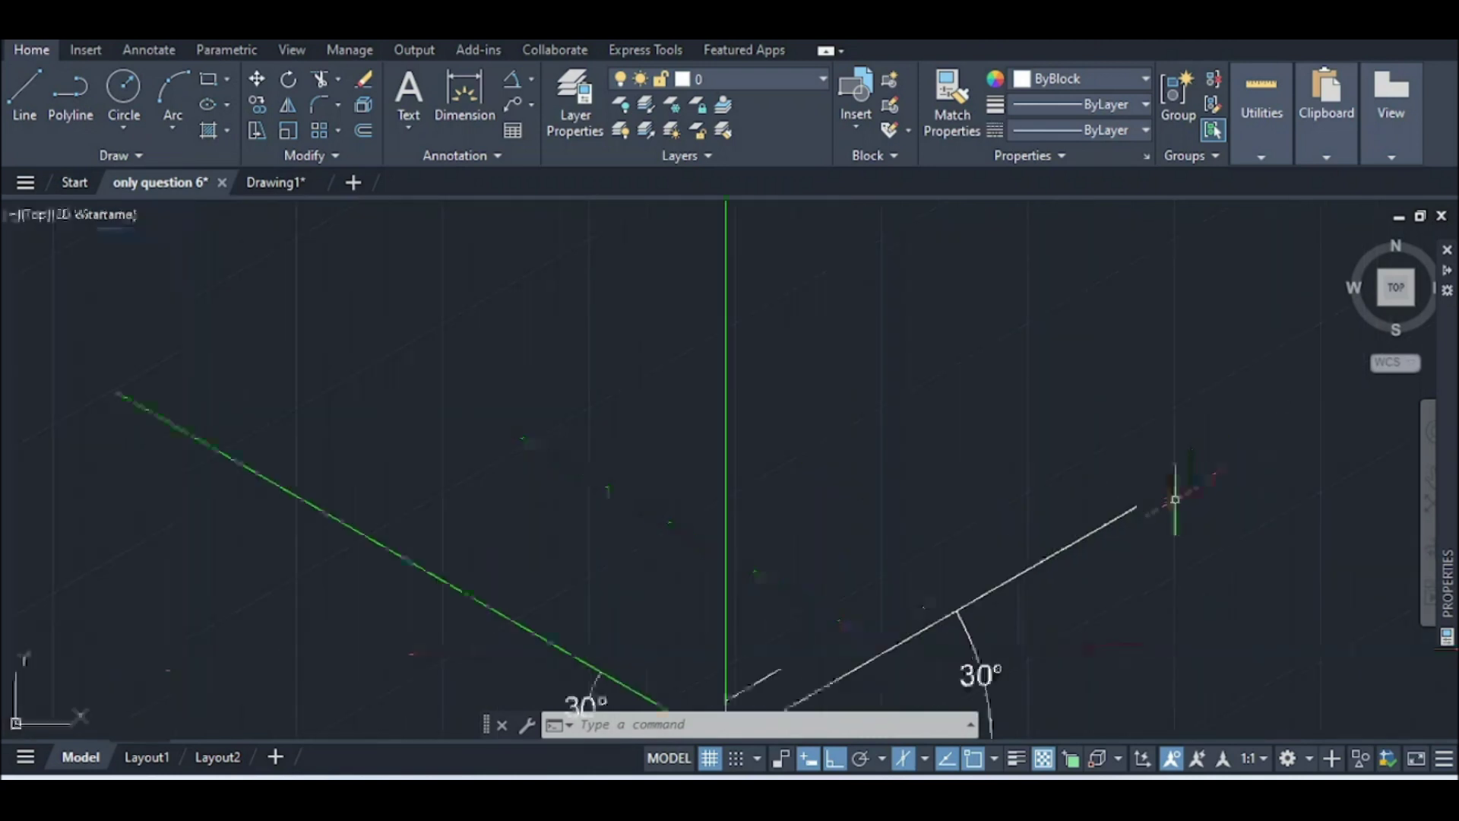
scroll(1152, 503, up, 2)
text(l)
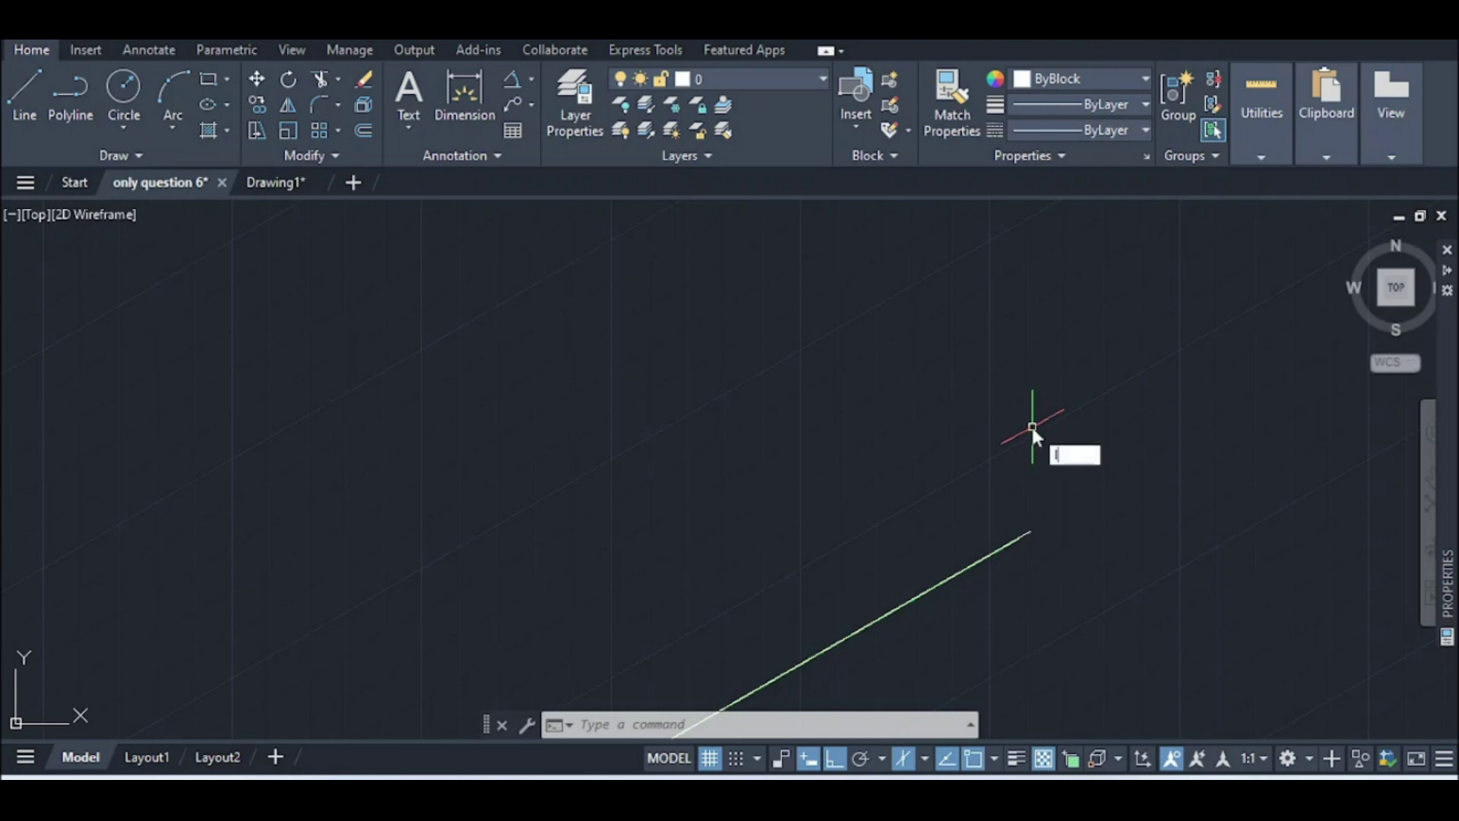
key(Return)
click(1029, 531)
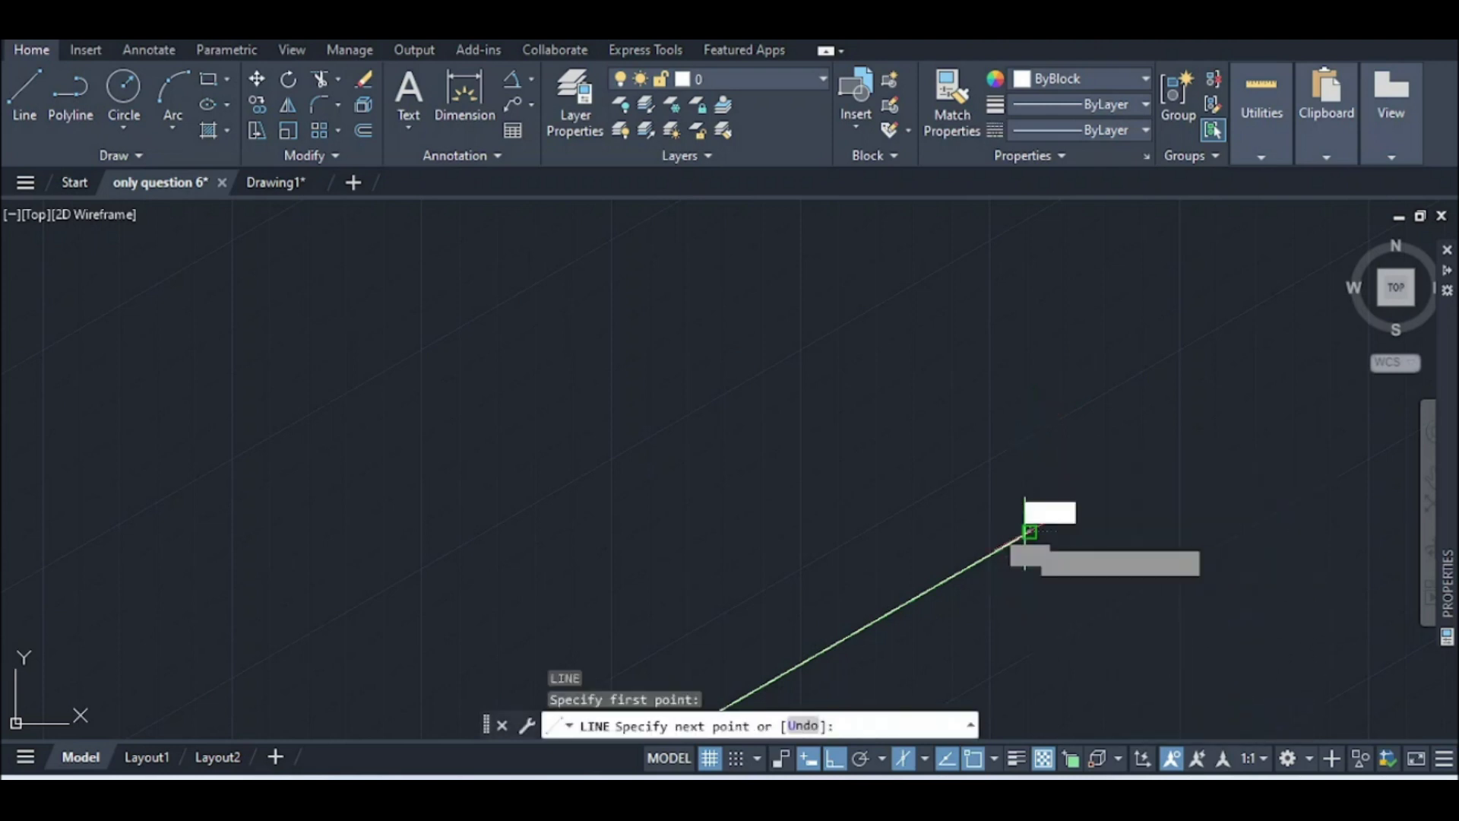
text(50)
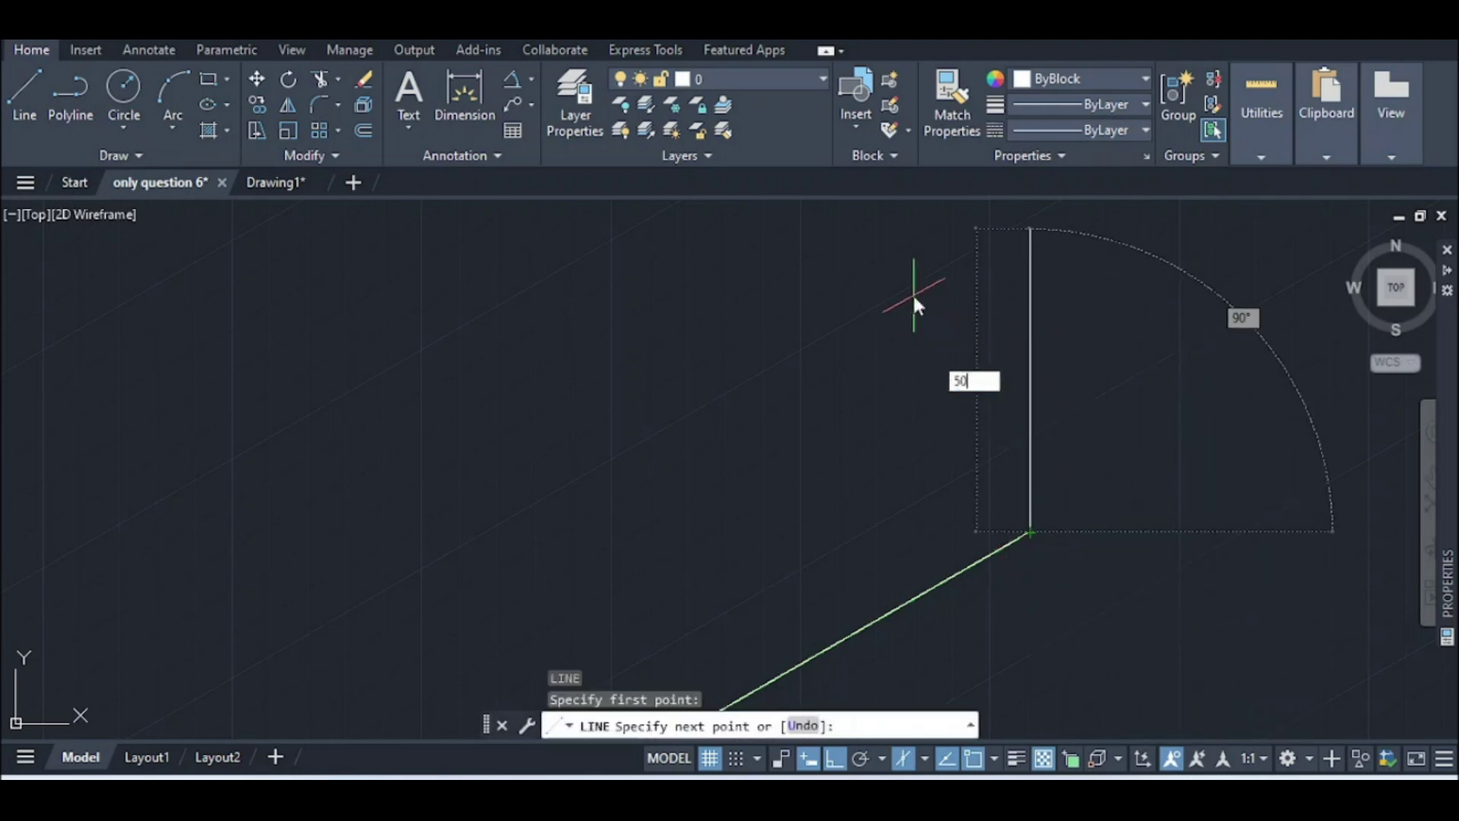
key(Return)
Continue the line from the top of the 50-unit edge 15 units back toward the axes, parallel to the base line
scroll(874, 392, down, 6)
scroll(890, 395, down, 4)
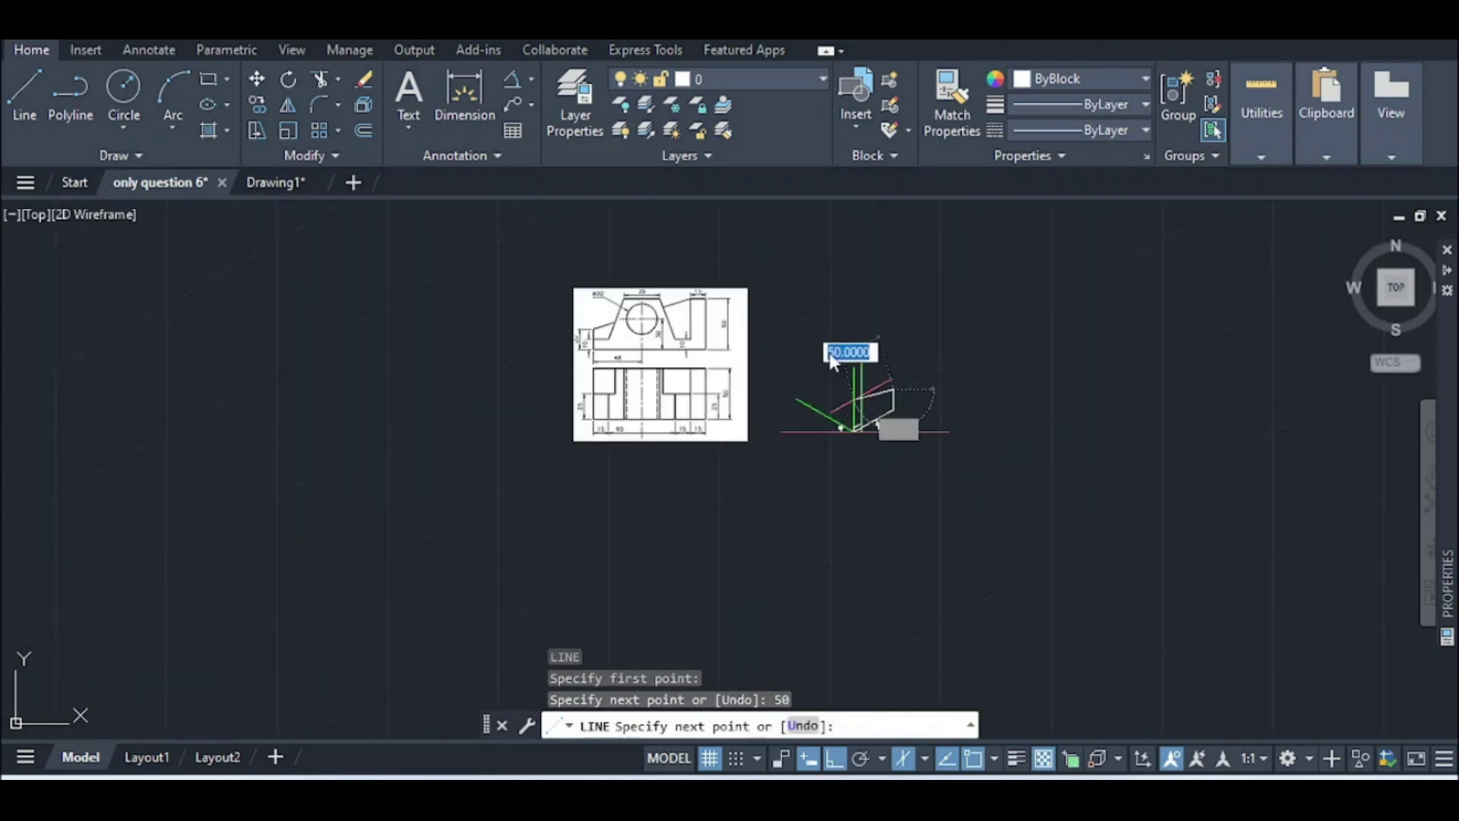
scroll(836, 349, up, 4)
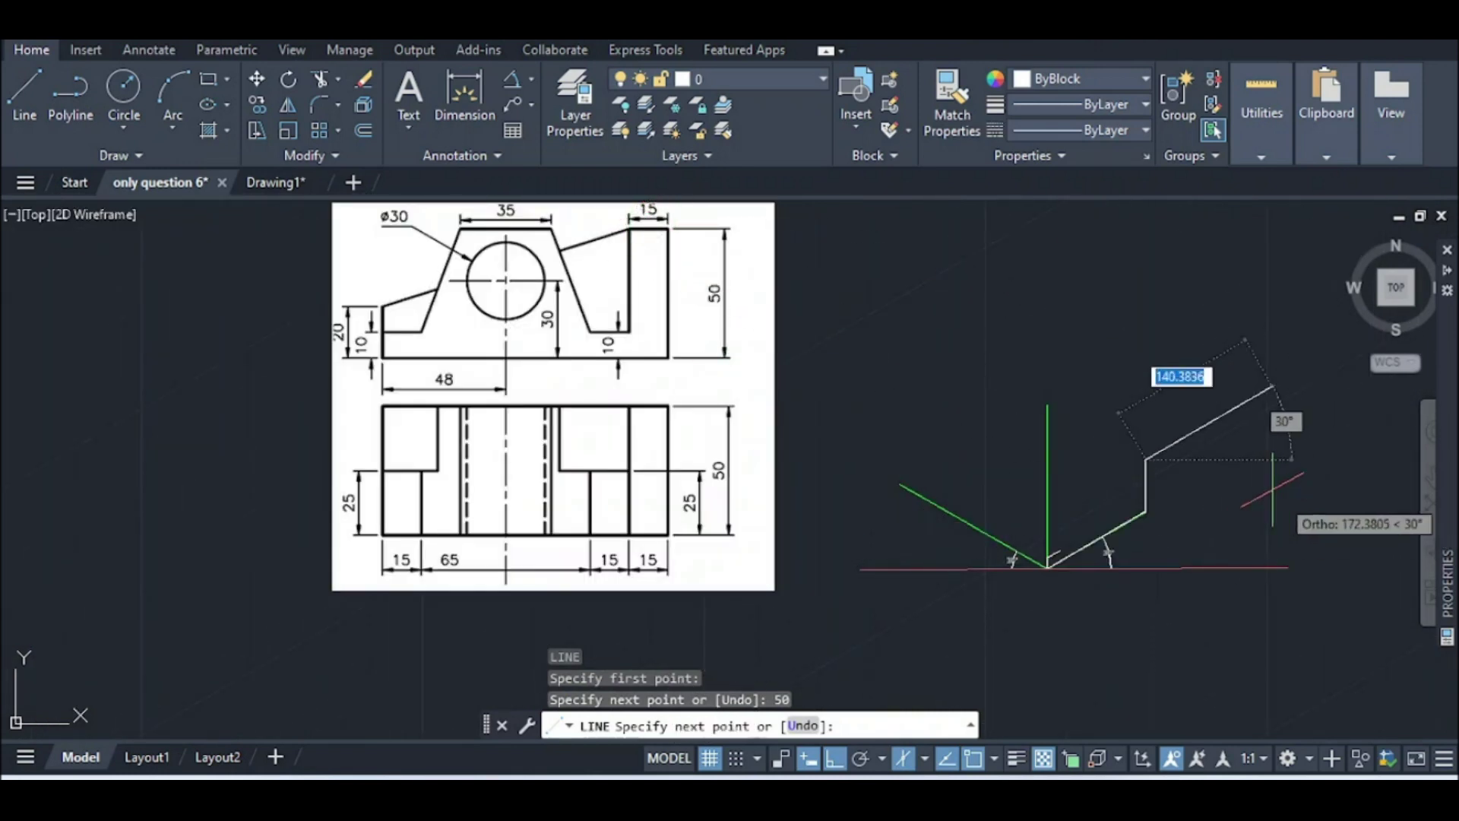
scroll(1268, 490, up, 4)
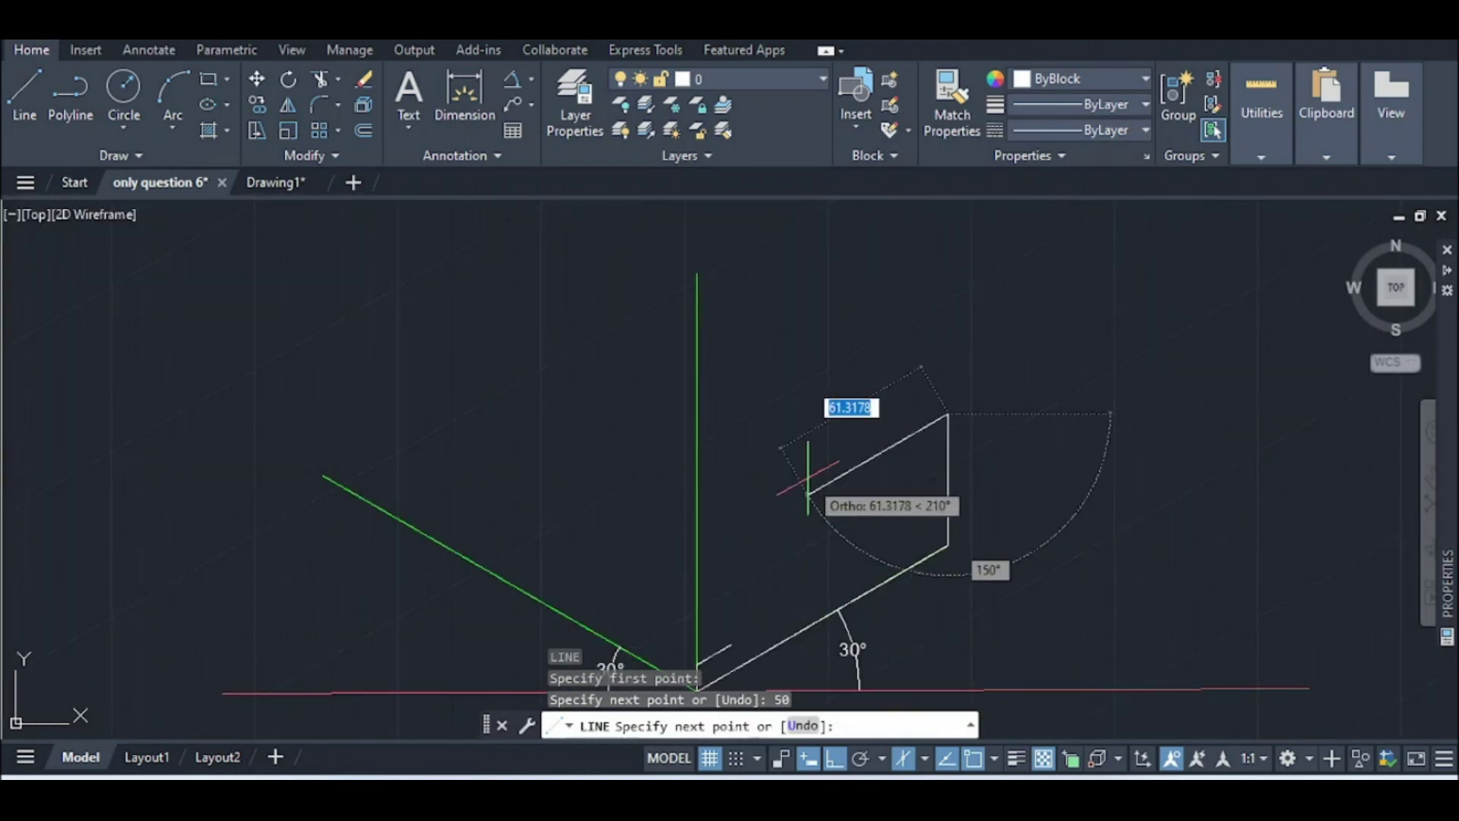
text(55)
key(Return)
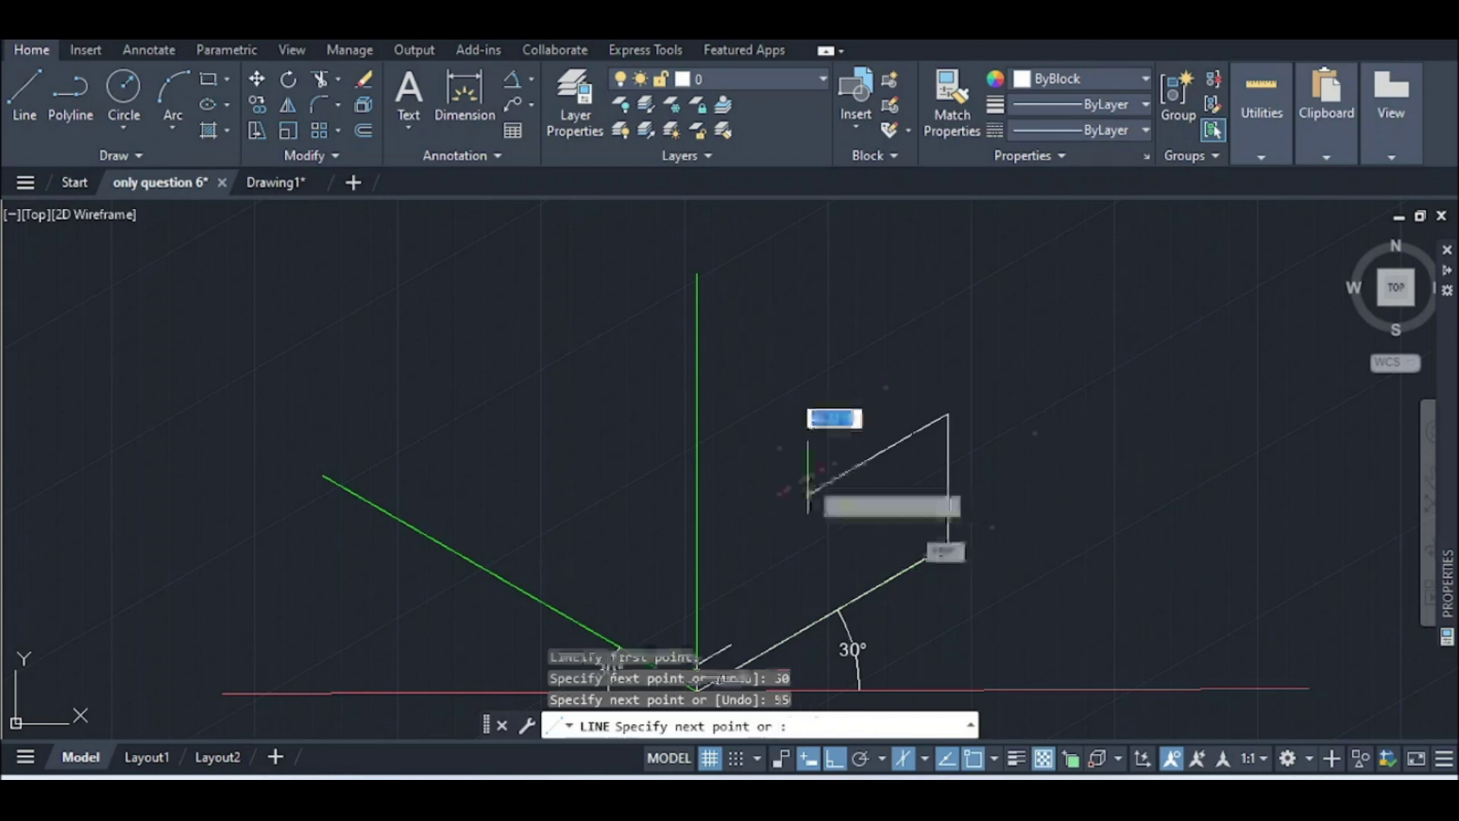
Continue the line 40 units straight down to form the inner edge of the upright
scroll(807, 477, down, 4)
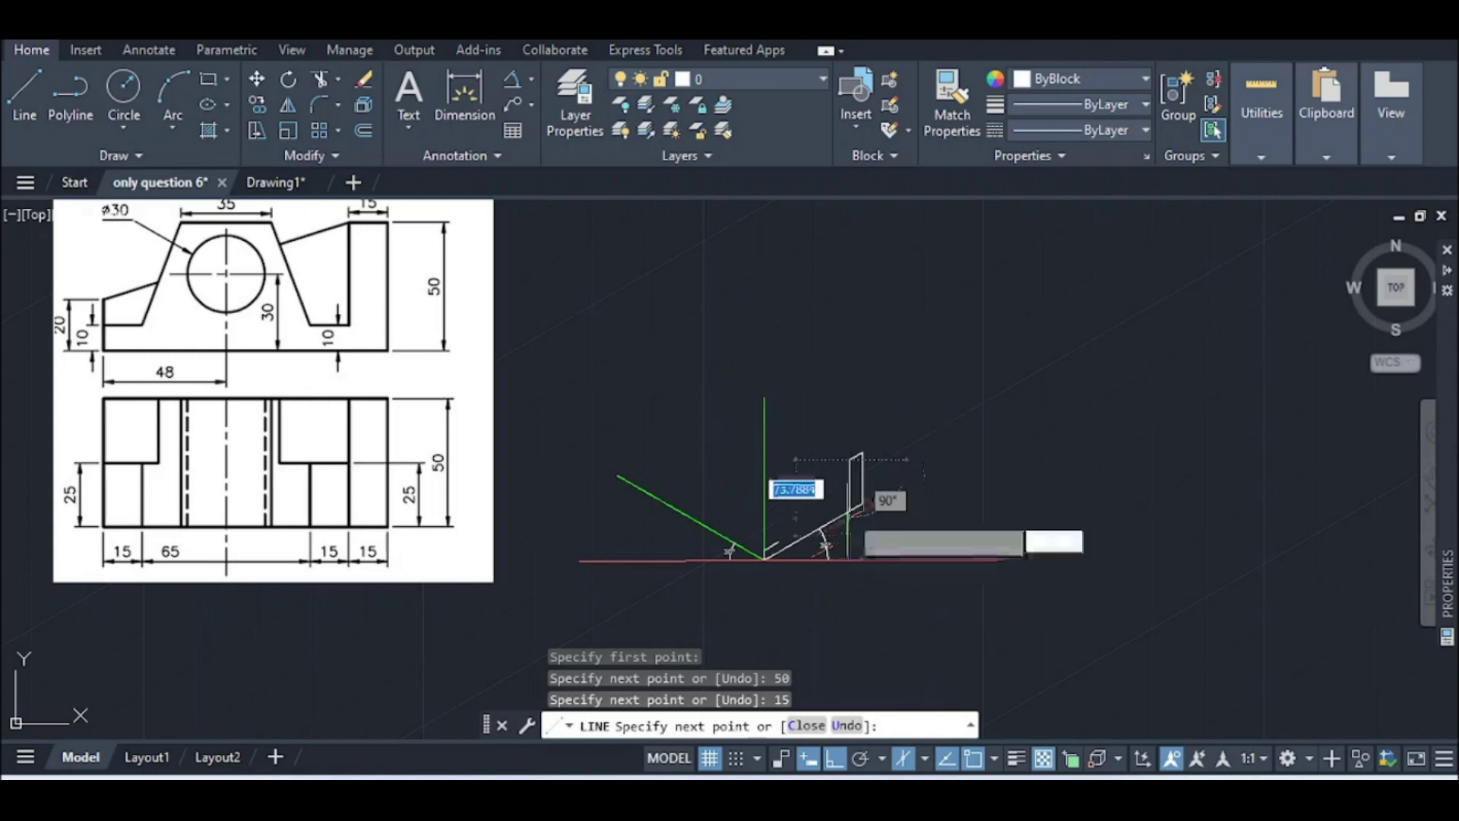
scroll(849, 511, up, 4)
text(40)
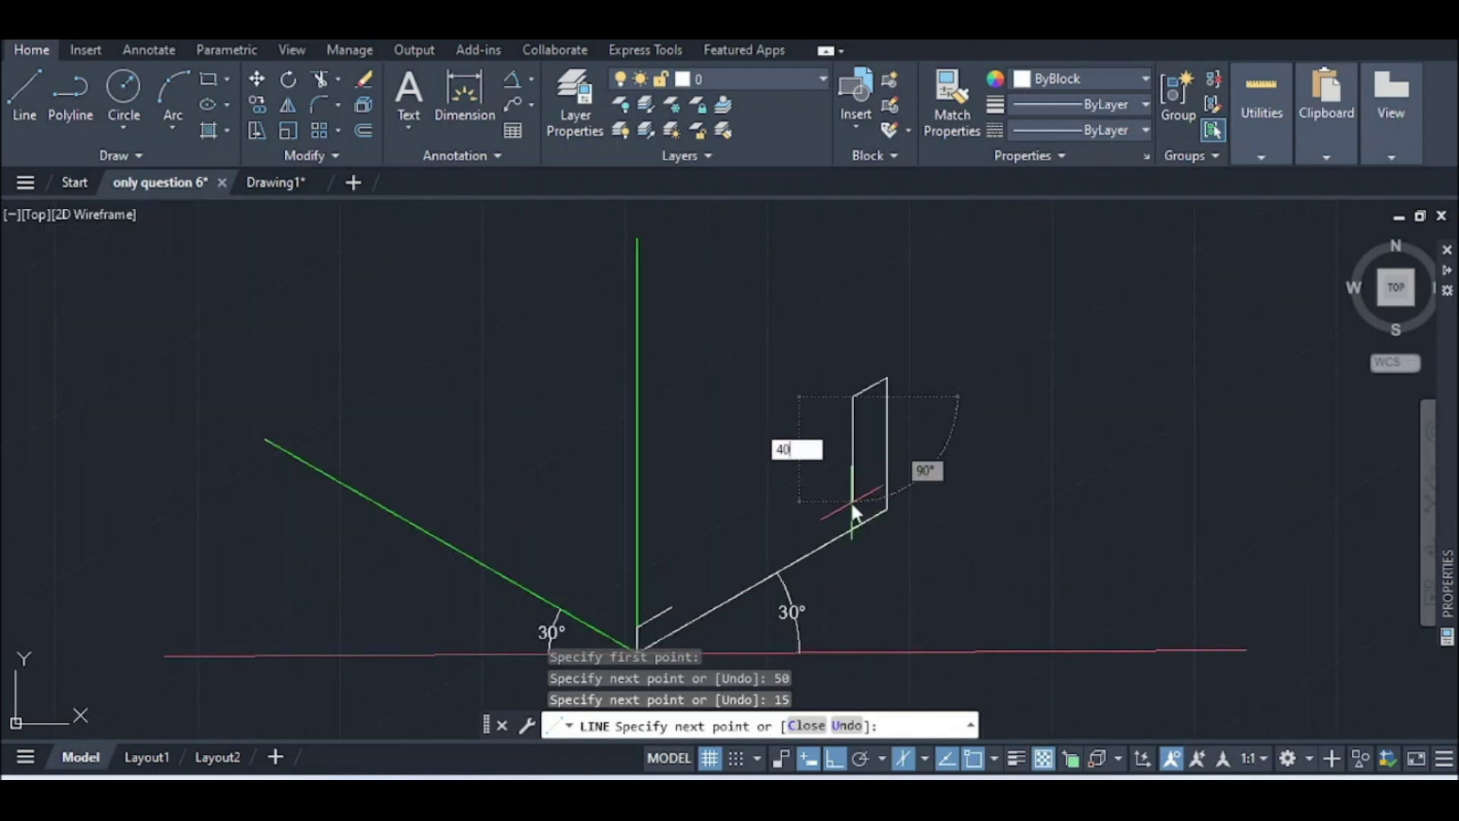
key(Return)
Continue the line 15 units from the foot of the upright toward the axes, parallel to the base line, and end it
scroll(849, 499, down, 4)
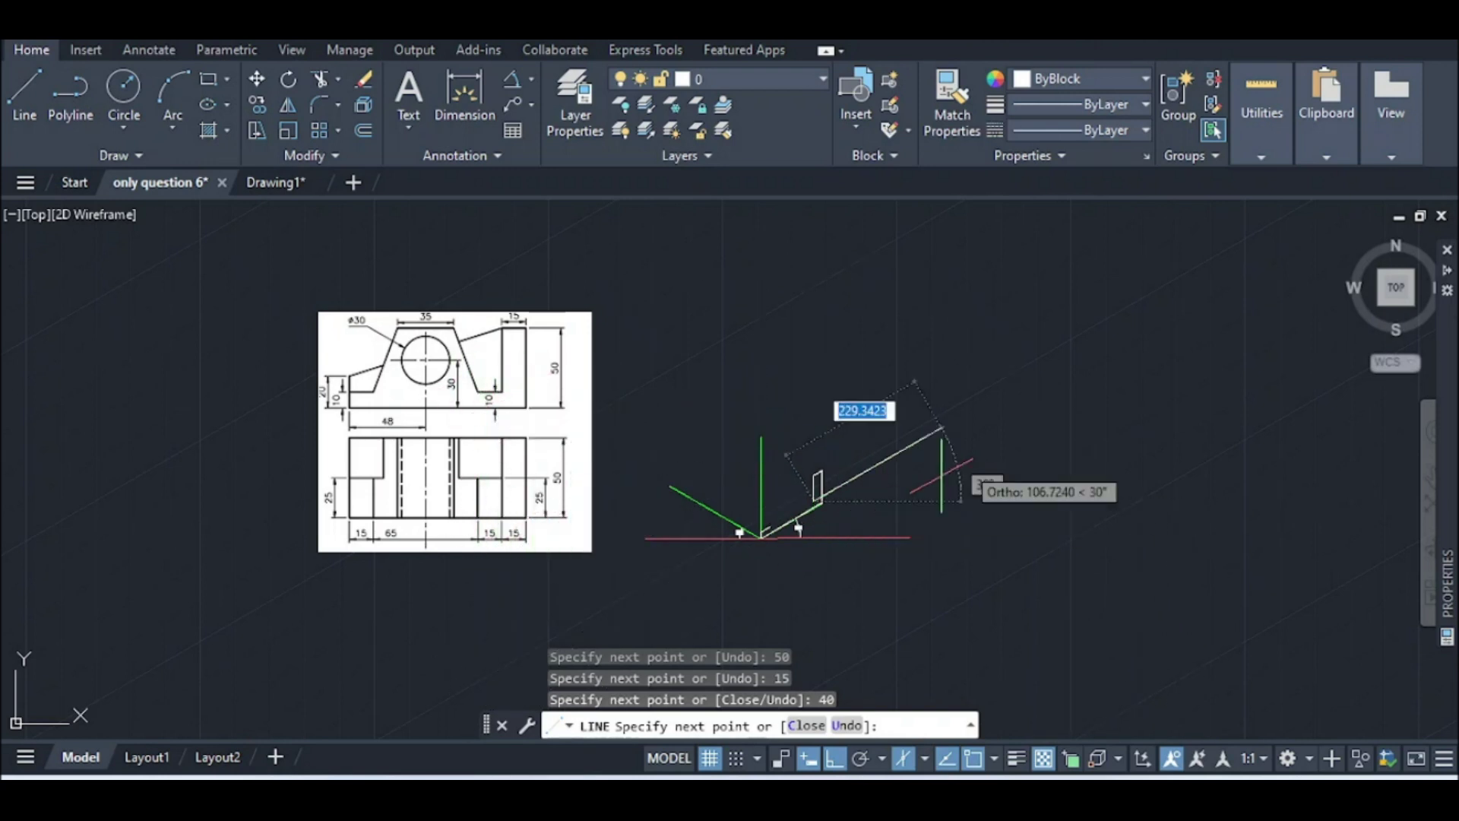
scroll(813, 487, up, 5)
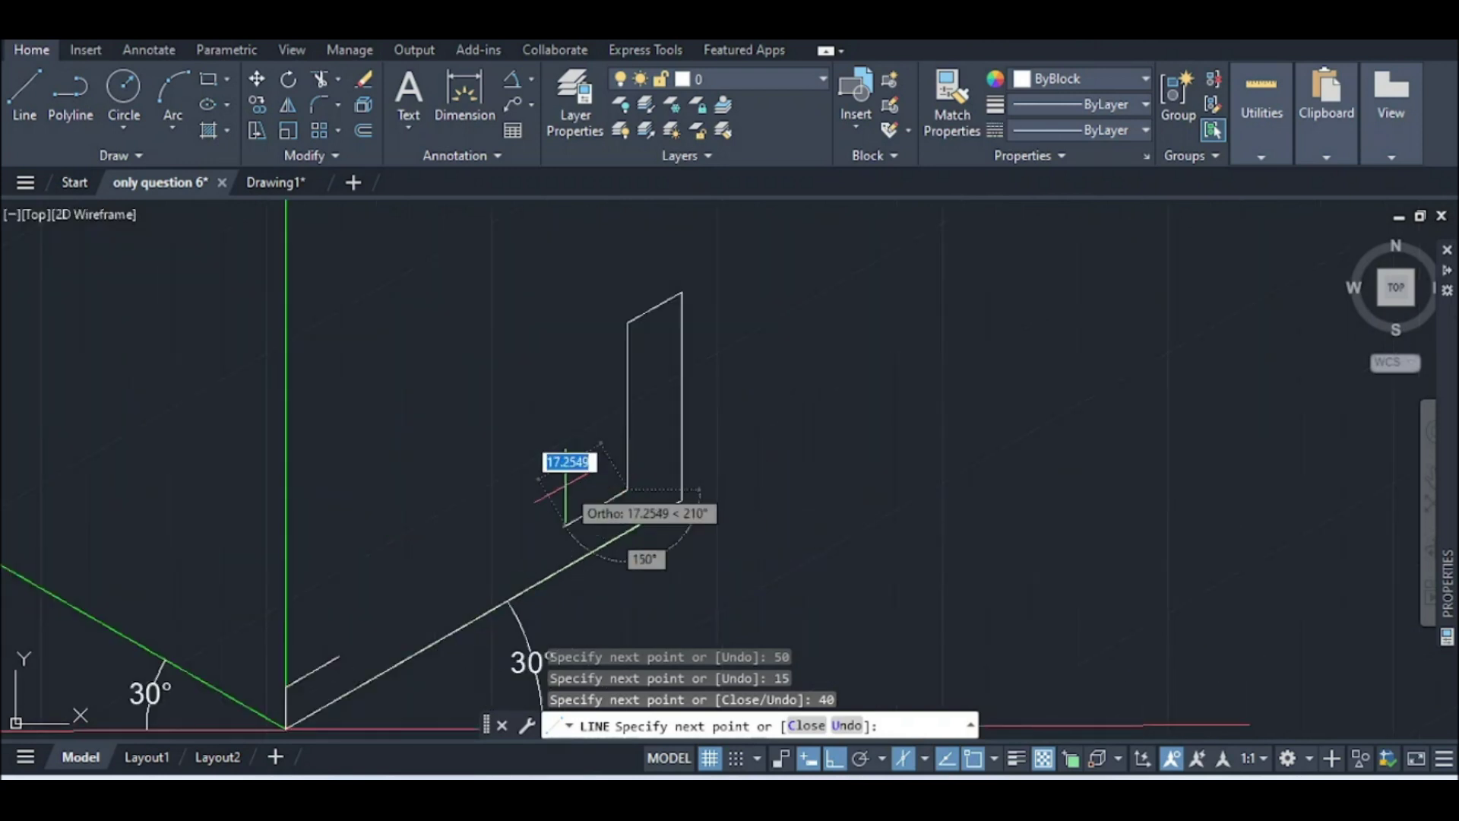
text(15)
key(Return)
key(Escape)
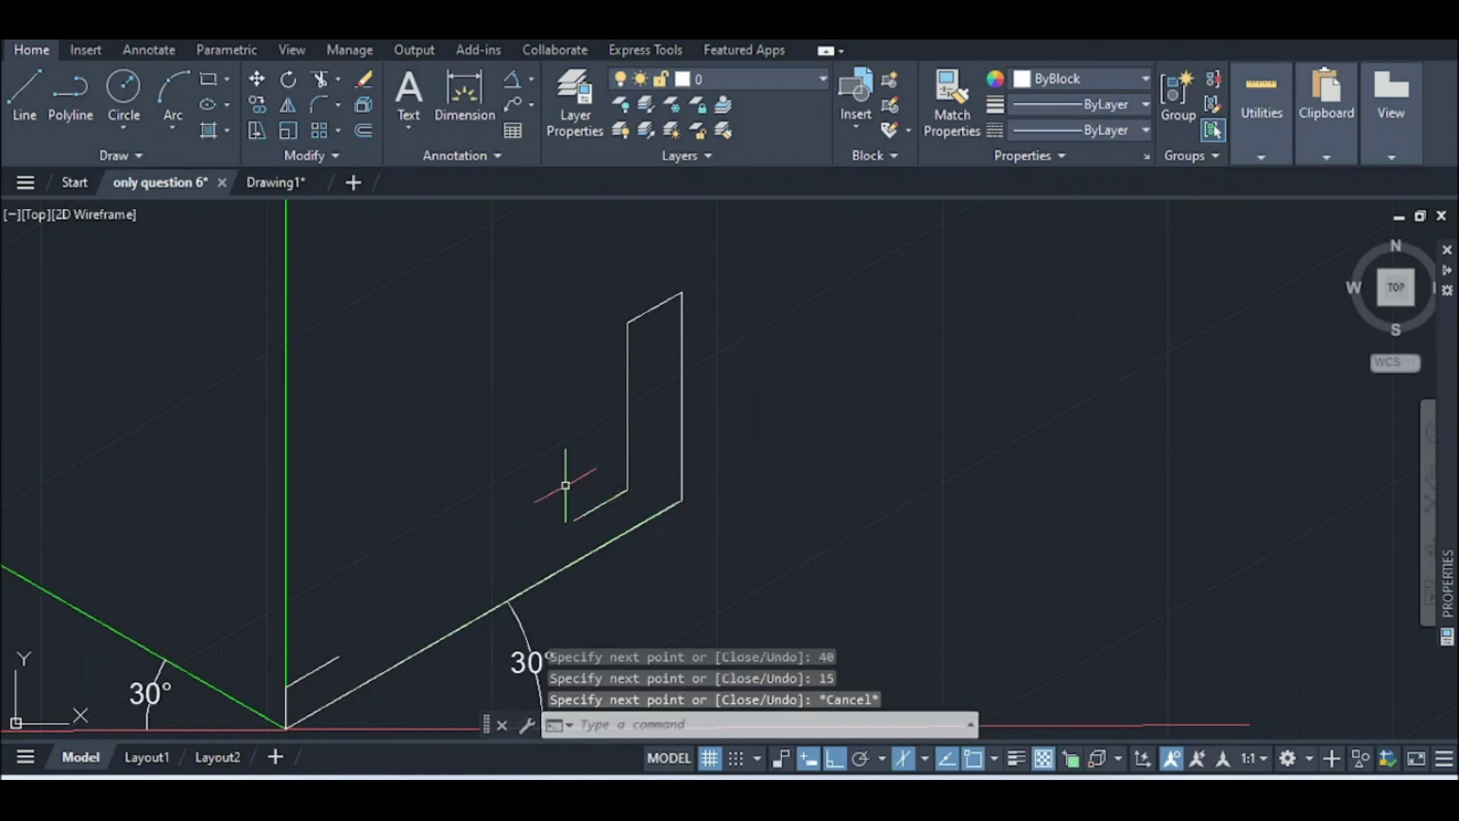
Set the current colour to green and draw a 15-unit line from the axes' intersection along the base line
scroll(566, 484, down, 4)
scroll(466, 564, down, 4)
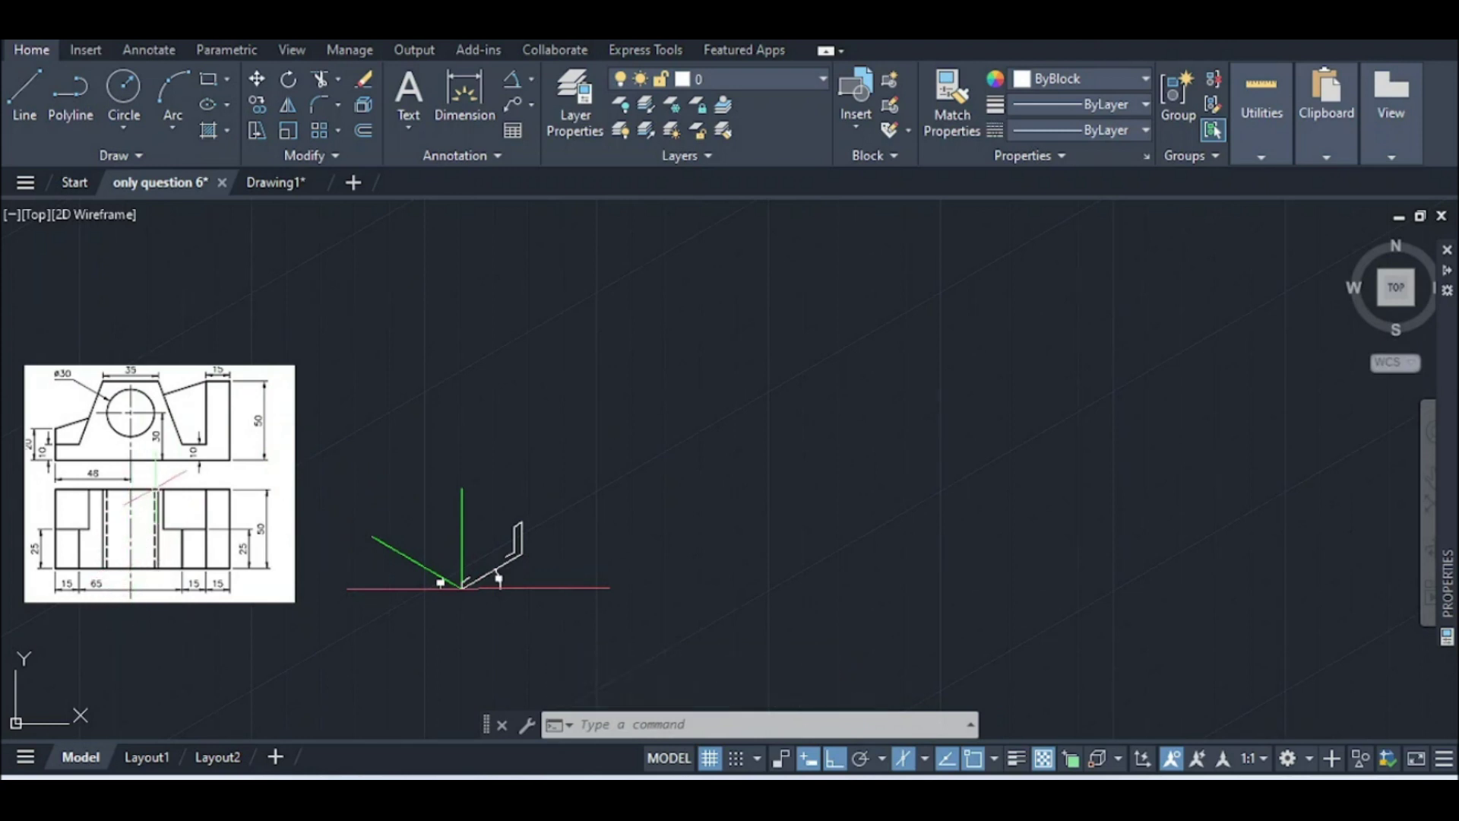
scroll(531, 582, up, 4)
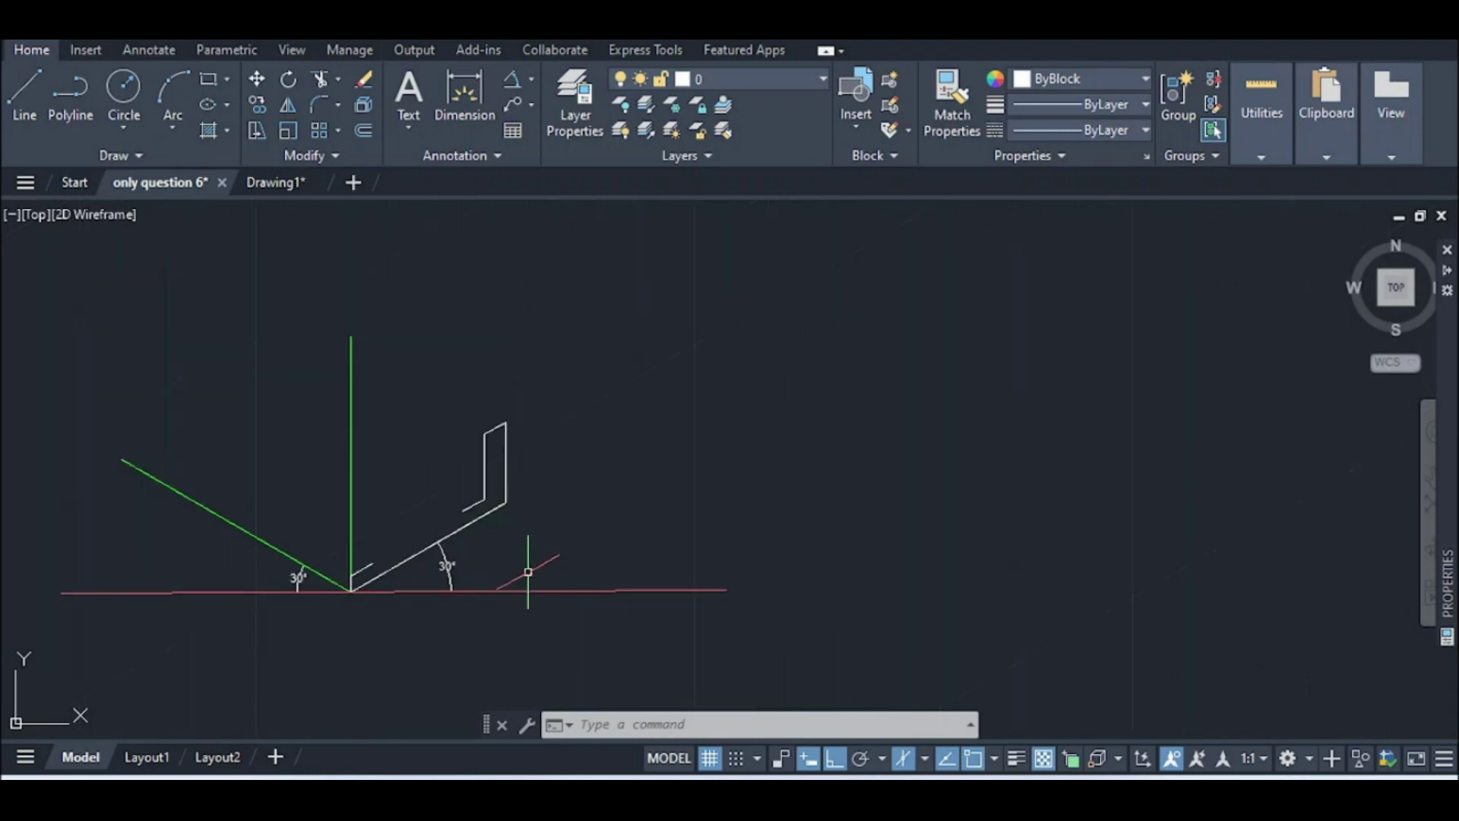
click(1084, 81)
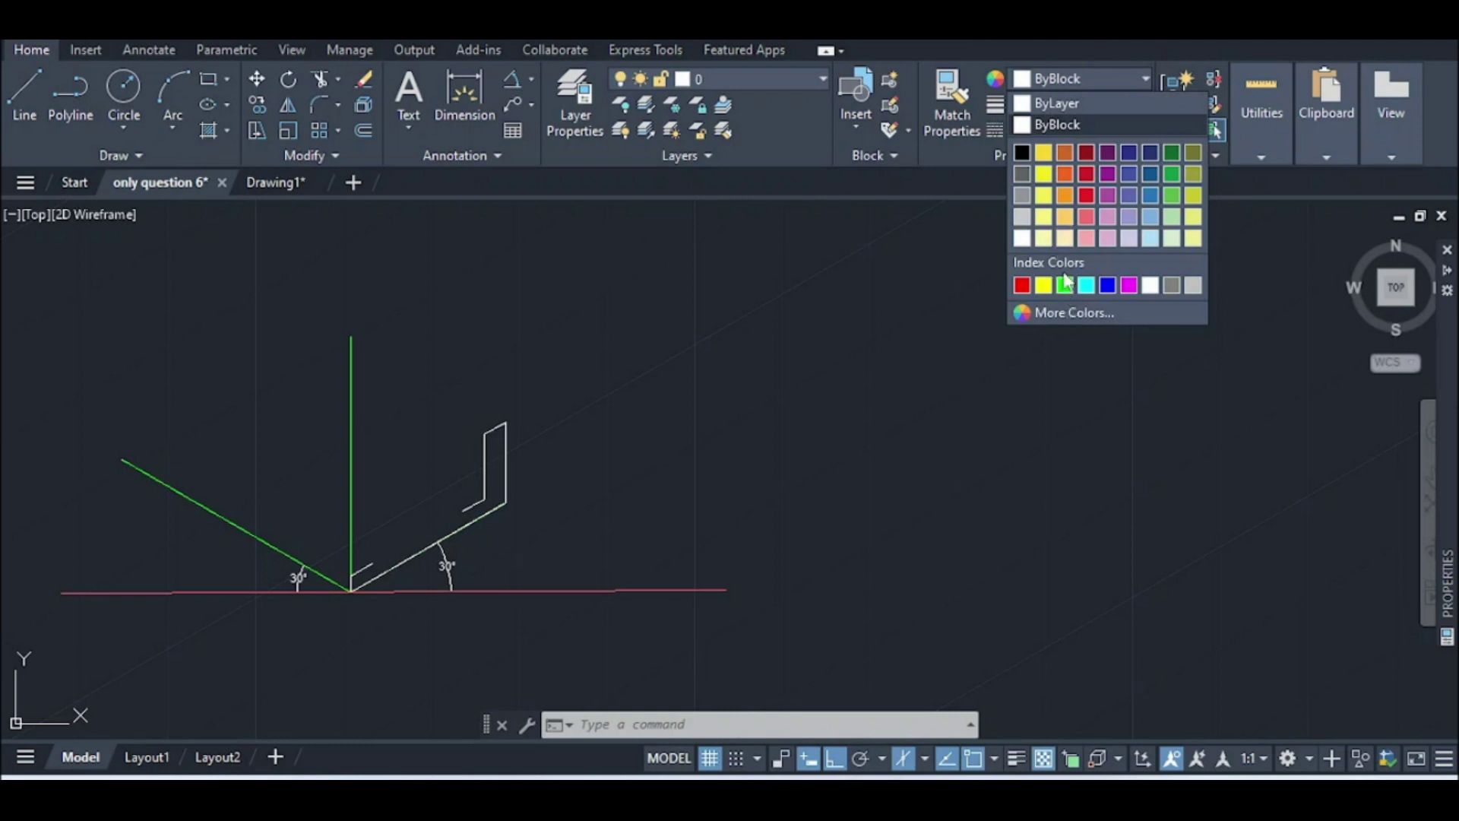
click(1065, 283)
scroll(352, 580, up, 7)
text(l)
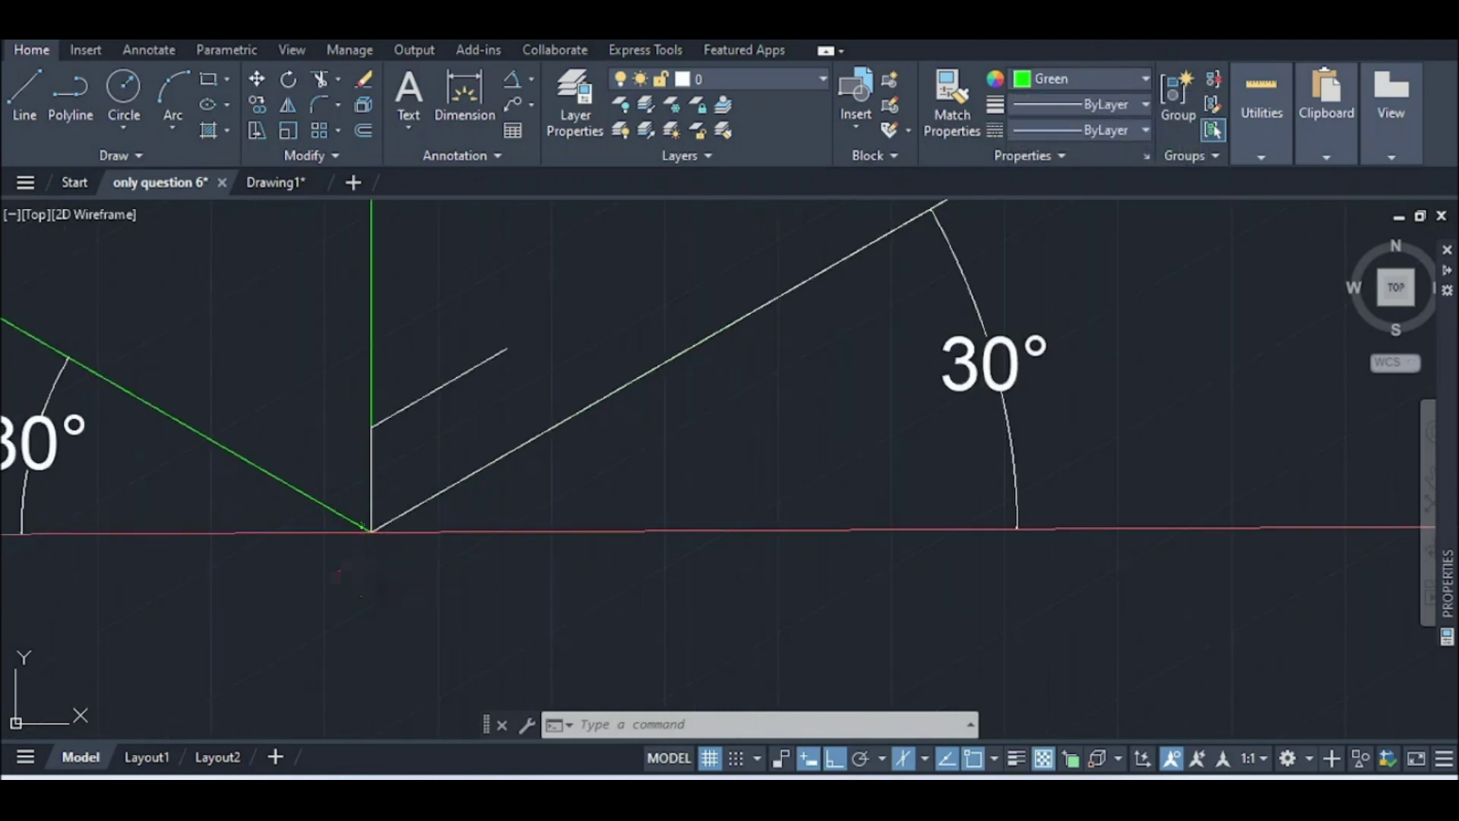
key(Return)
click(371, 531)
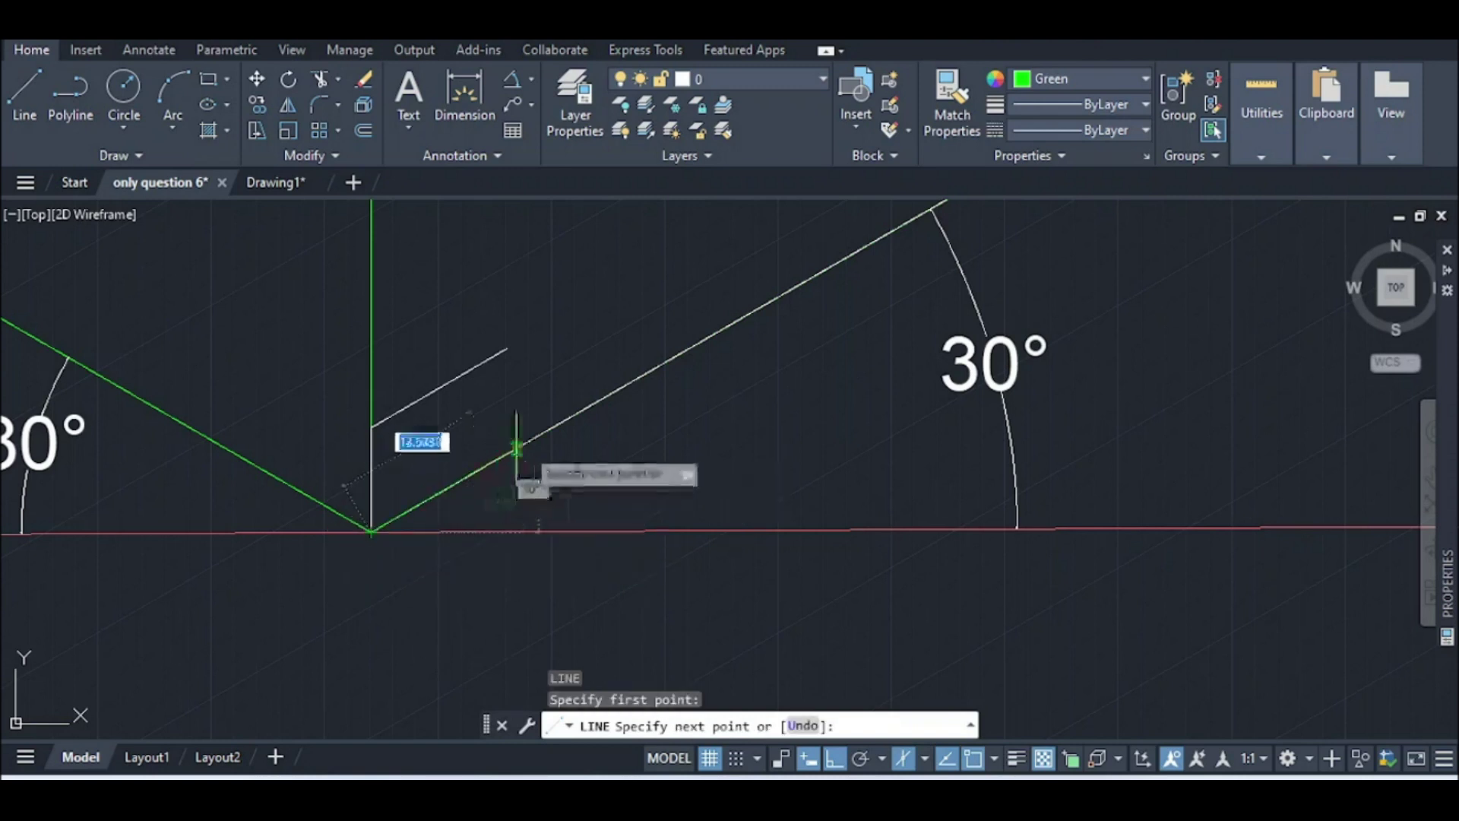
text(15)
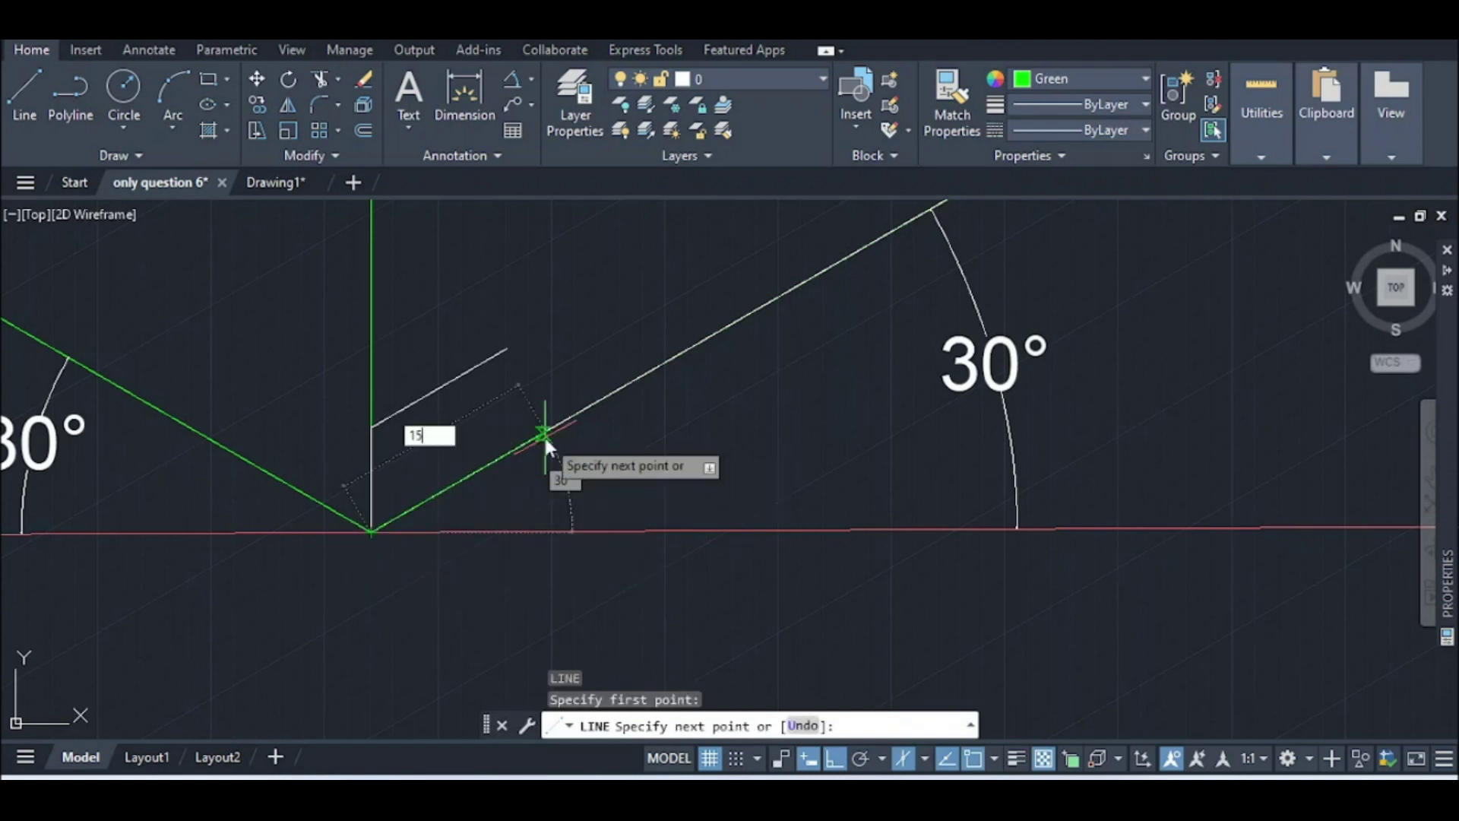
key(Return)
key(Escape)
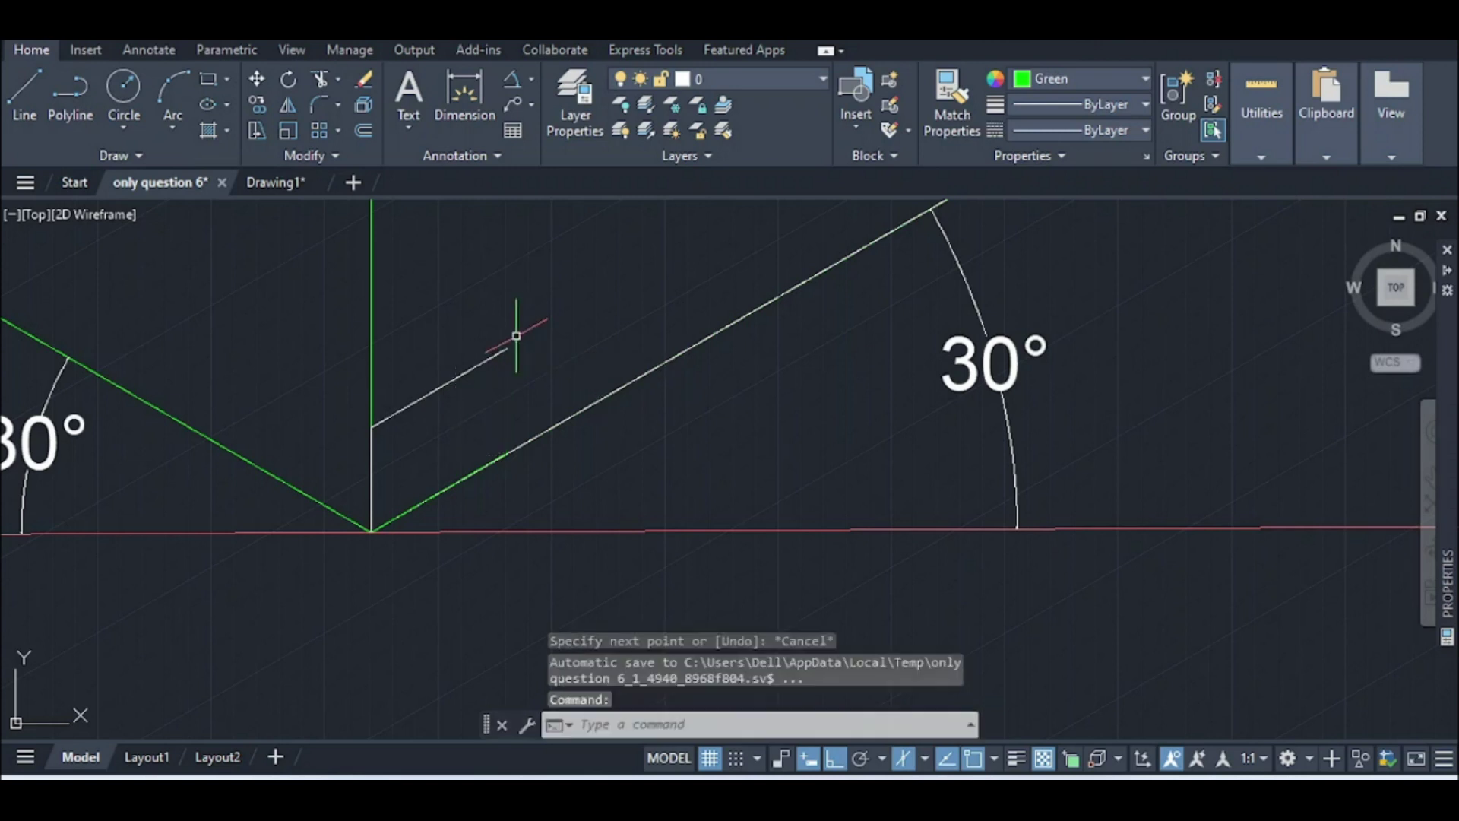
Set the current colour to blue and draw a 65-unit line along the base from the end of the green 15-unit line
click(1069, 79)
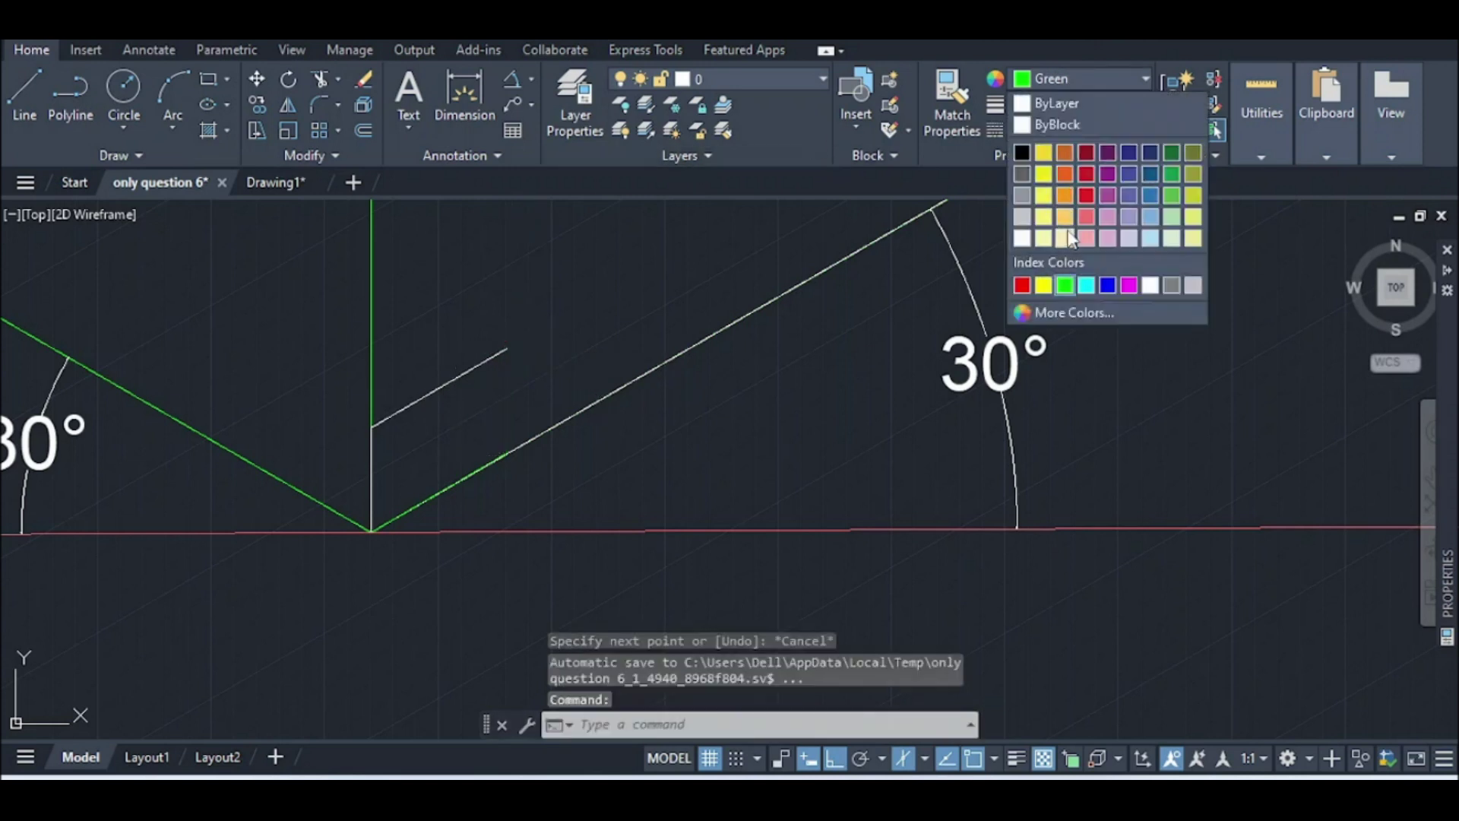
click(1101, 285)
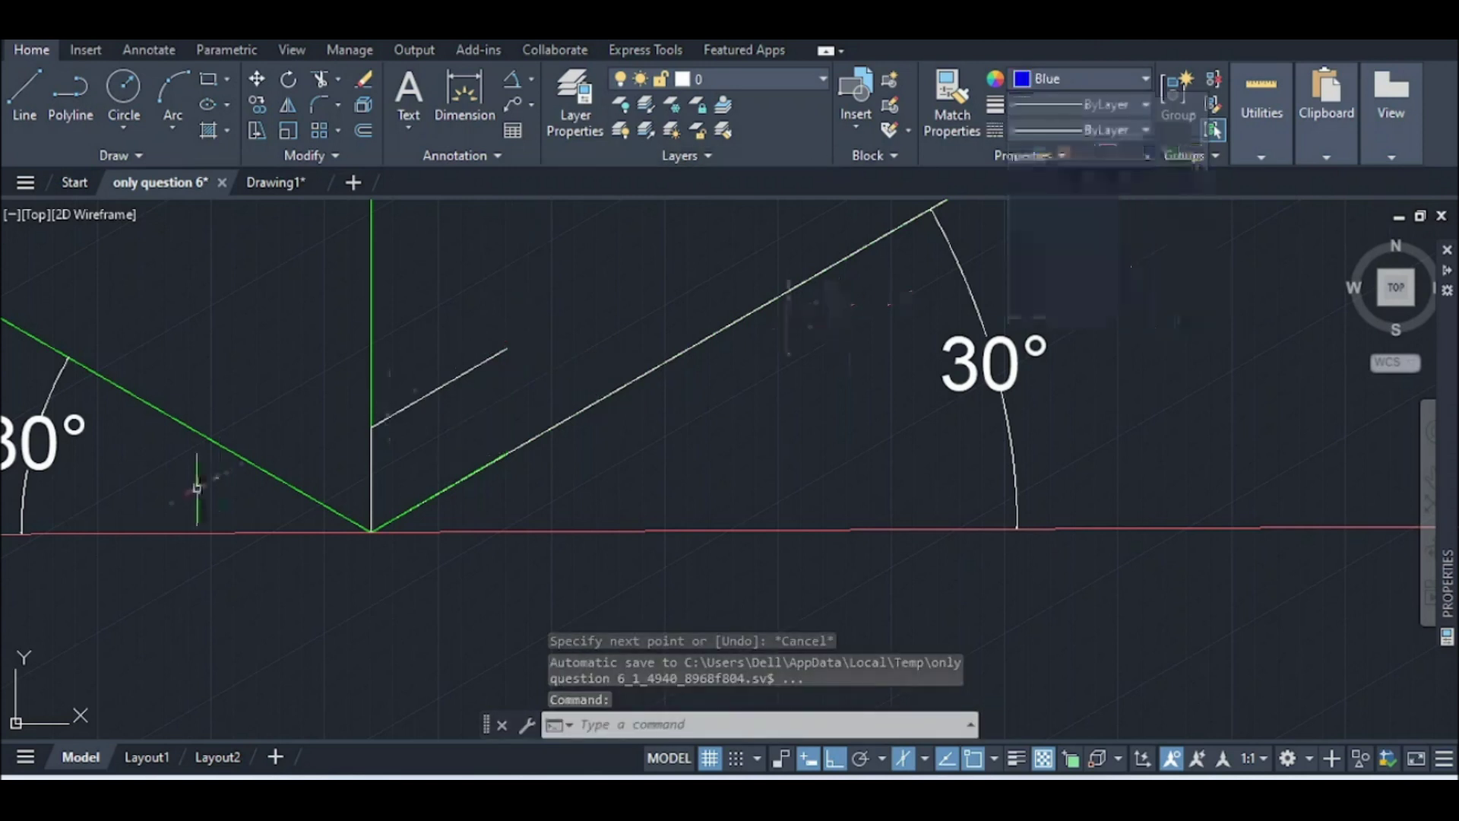
key(Return)
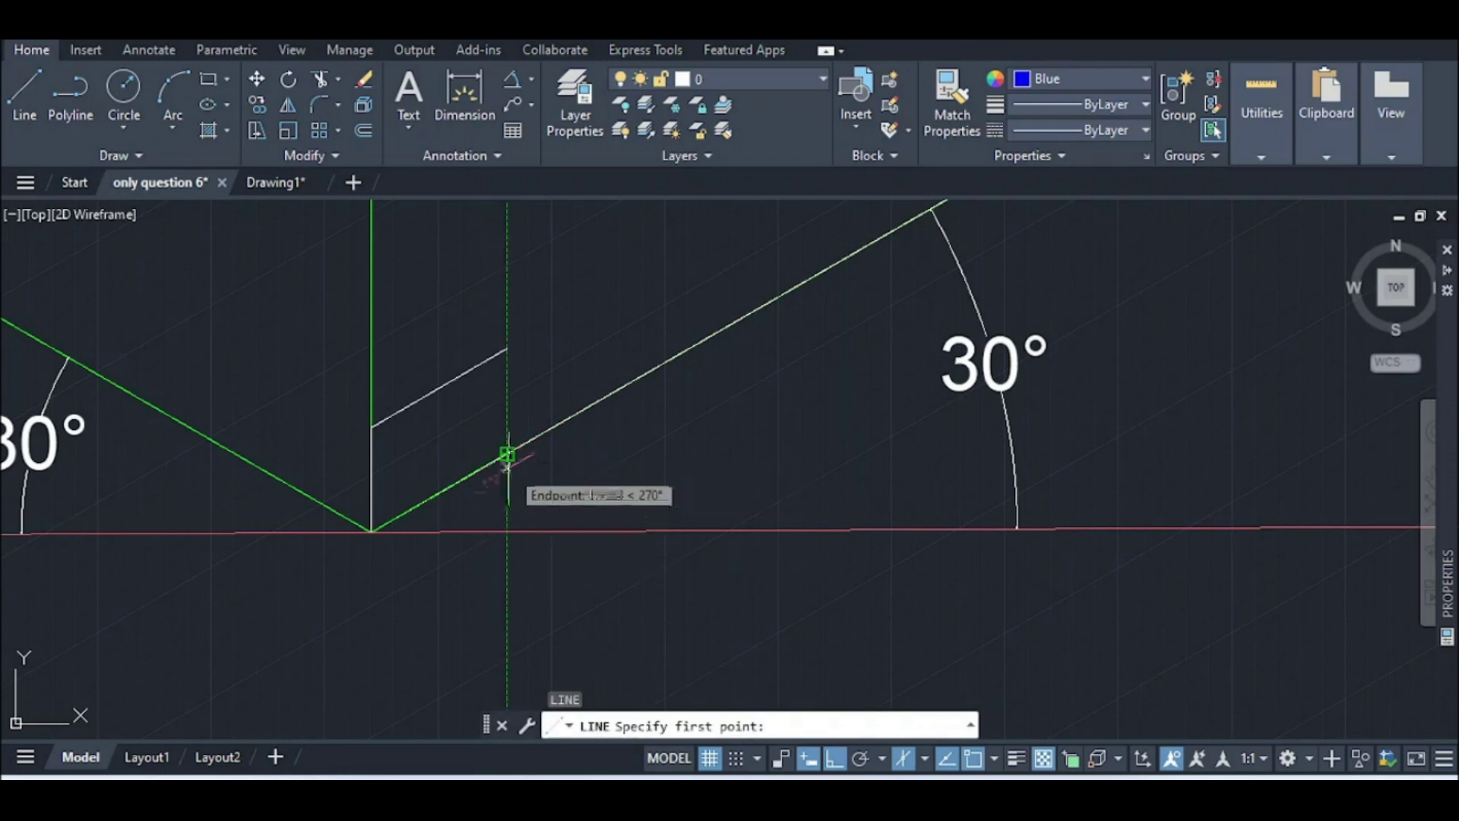
click(509, 453)
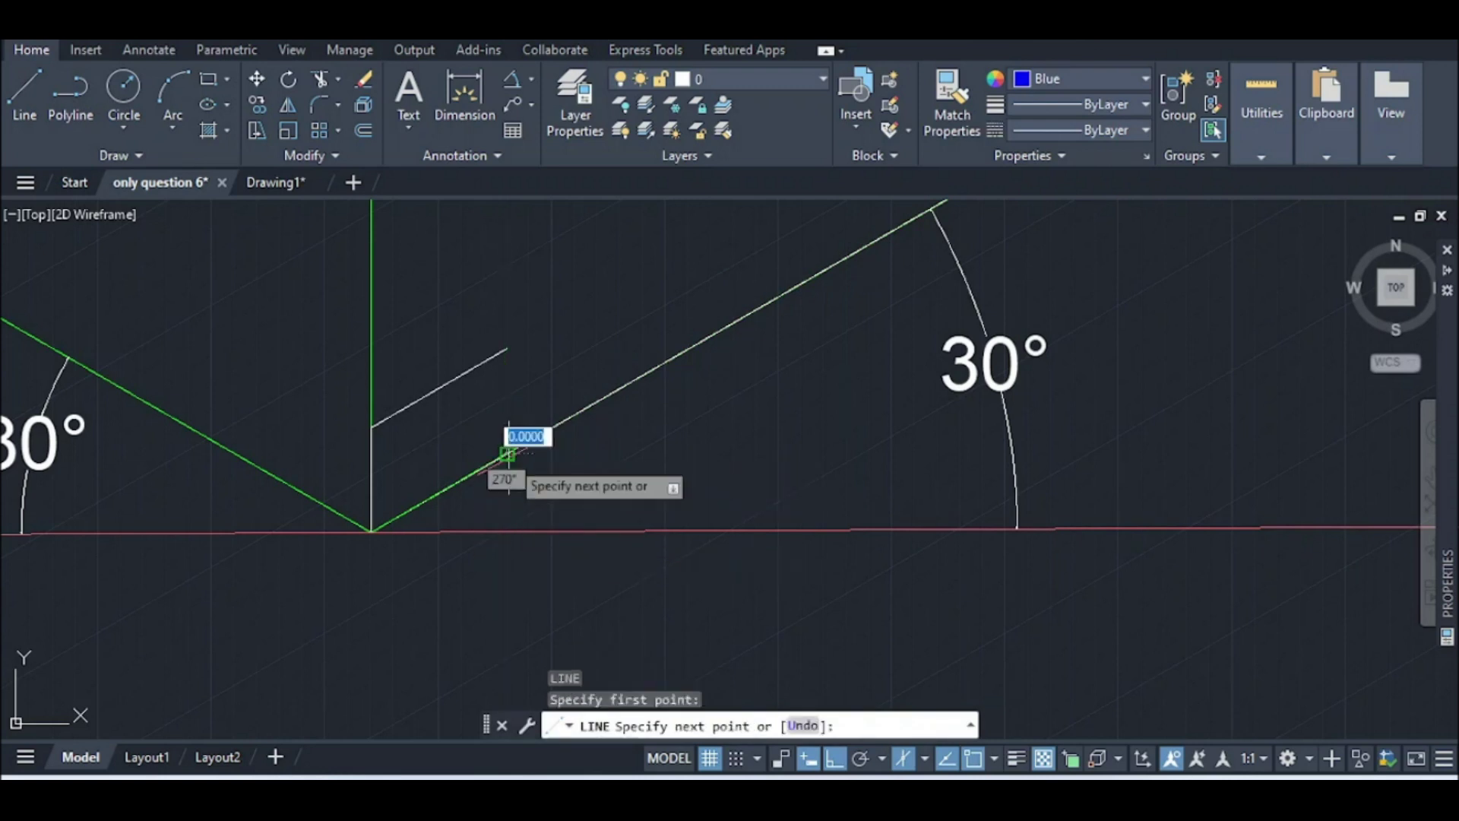
text(65)
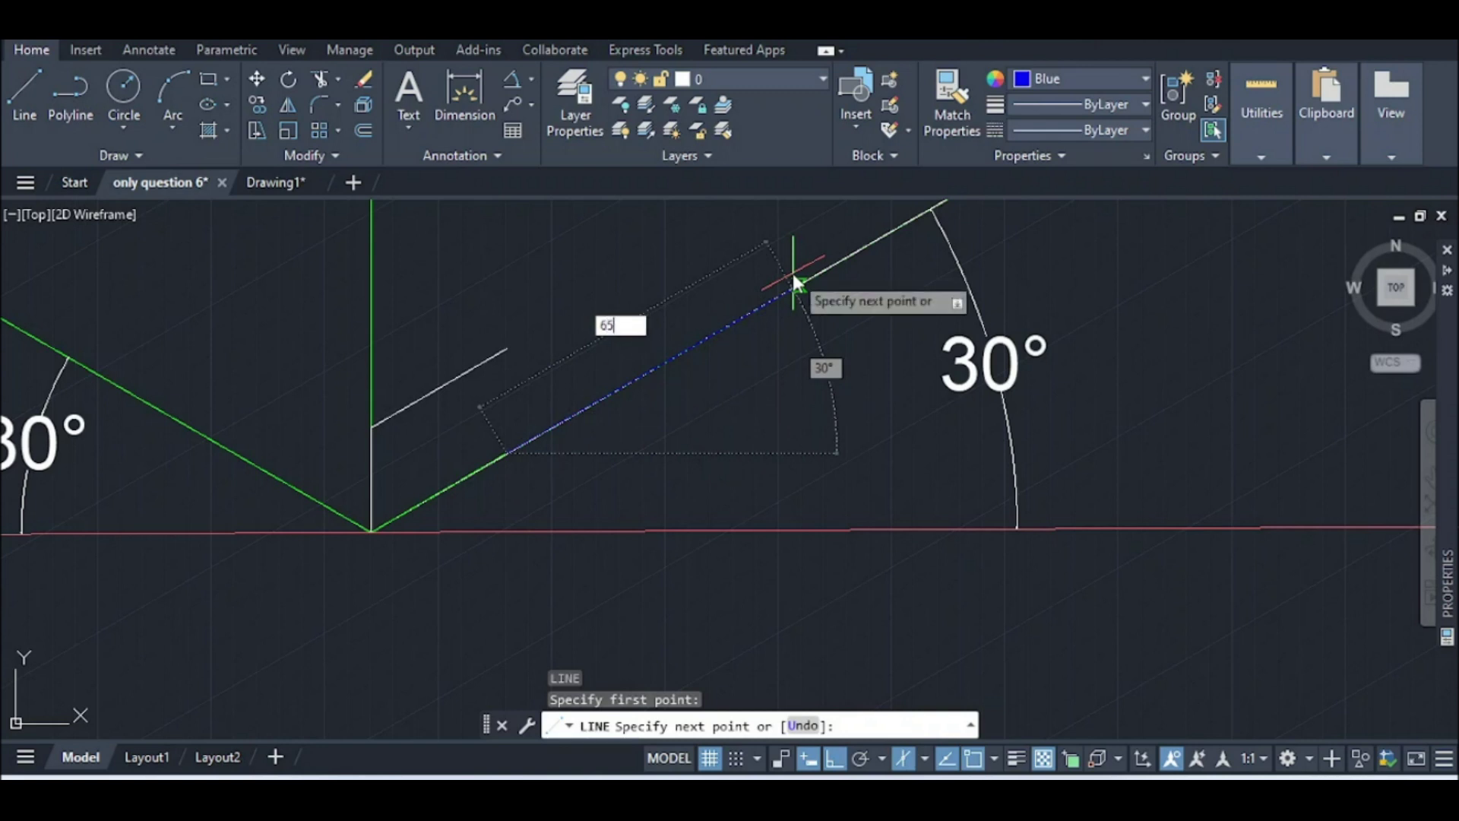
key(Return)
key(Escape)
scroll(793, 271, down, 2)
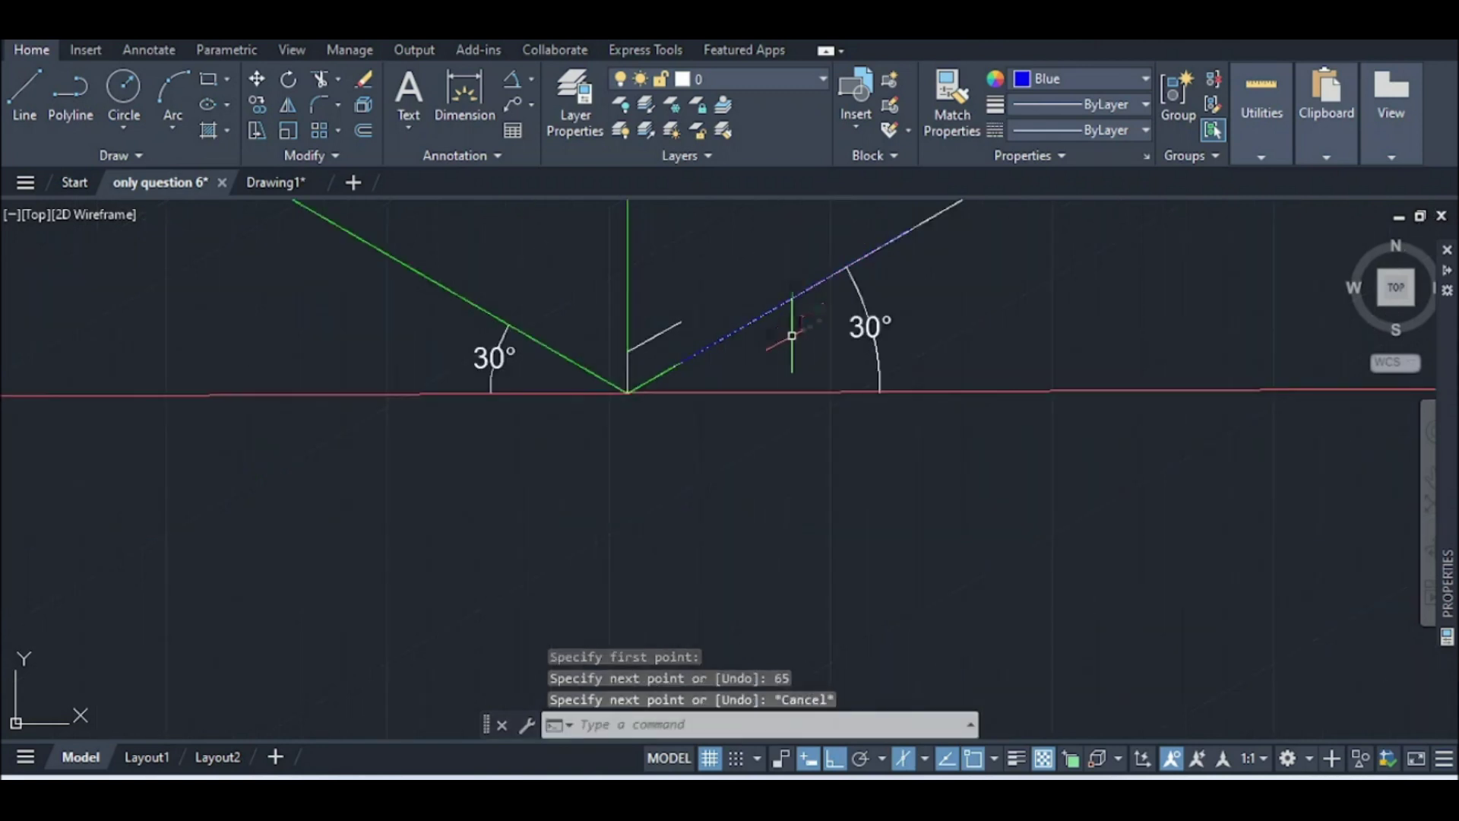
scroll(789, 312, up, 1)
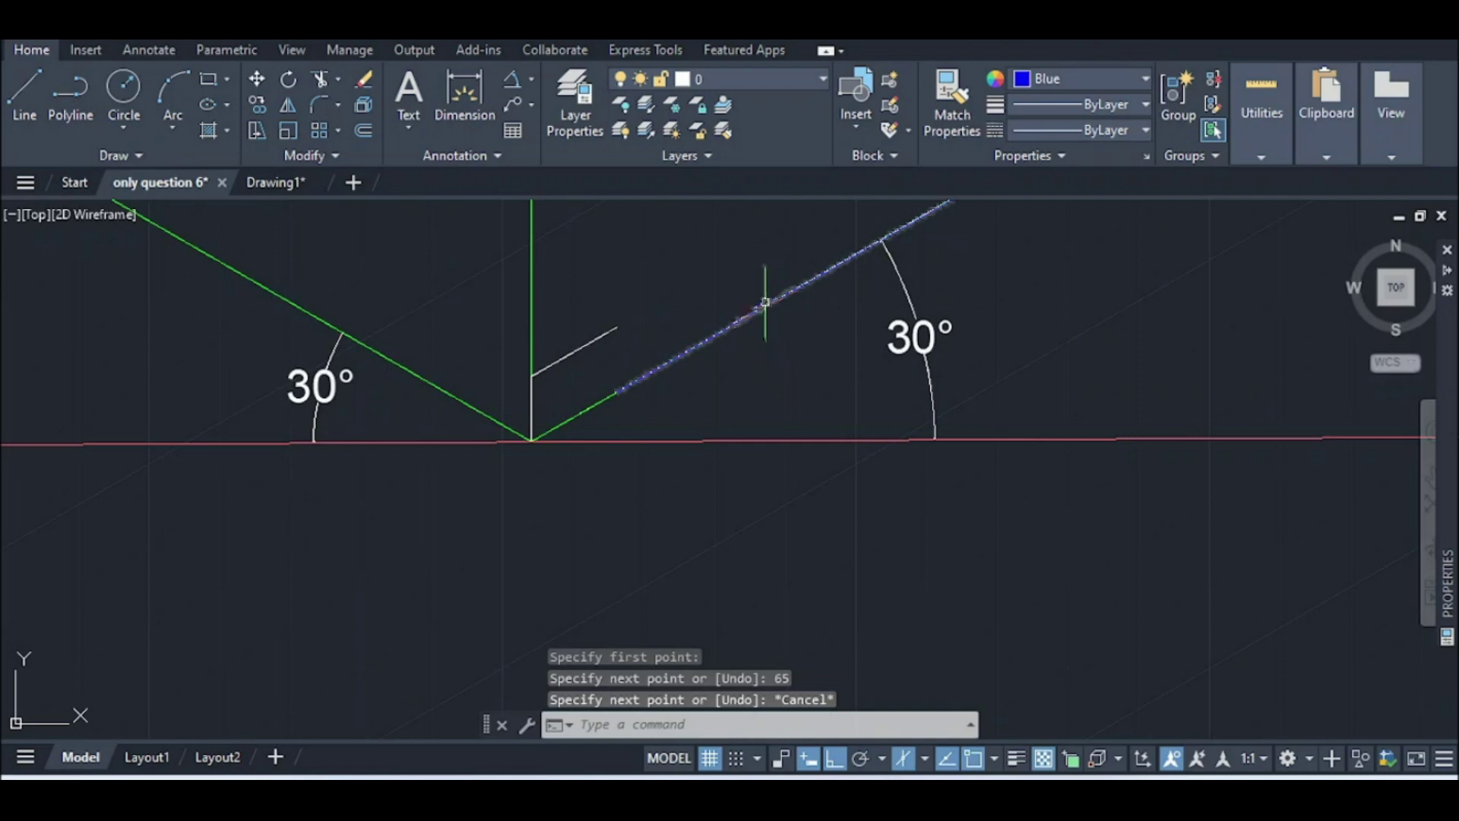
click(762, 307)
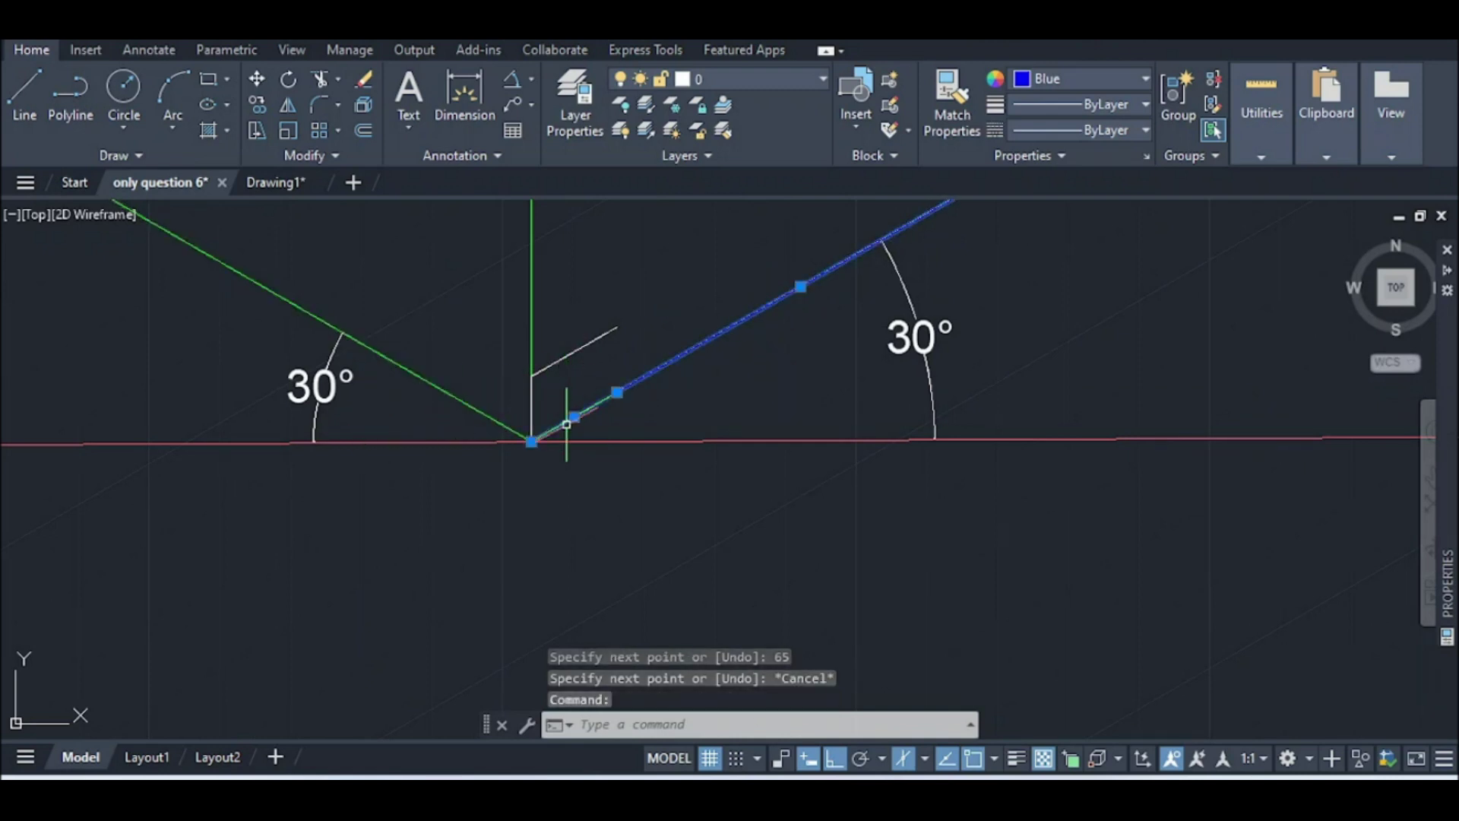
key(Escape)
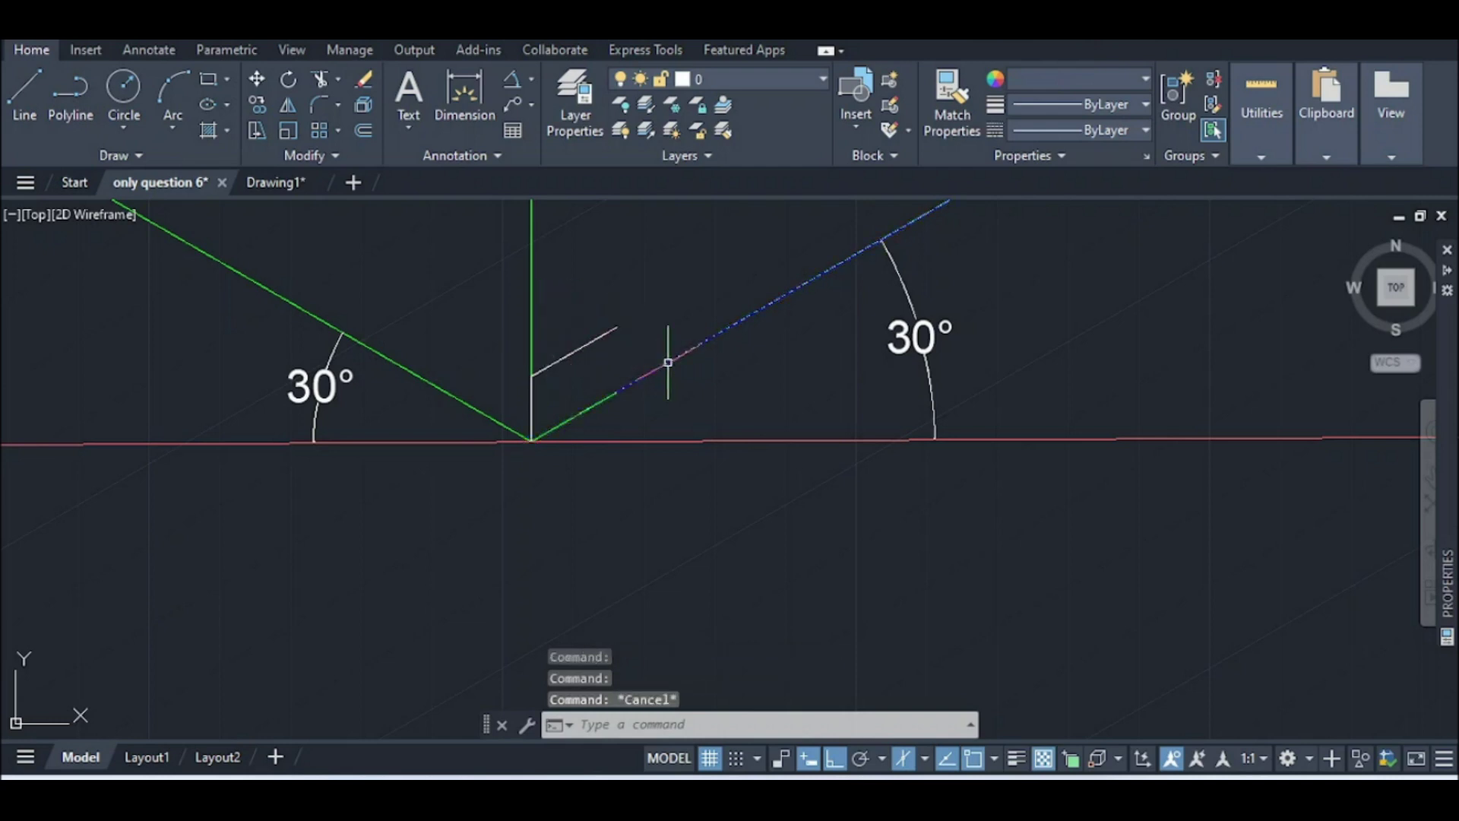
Change the colour of the blue 65-unit line to ByBlock and deselect it
scroll(668, 362, down, 3)
click(734, 325)
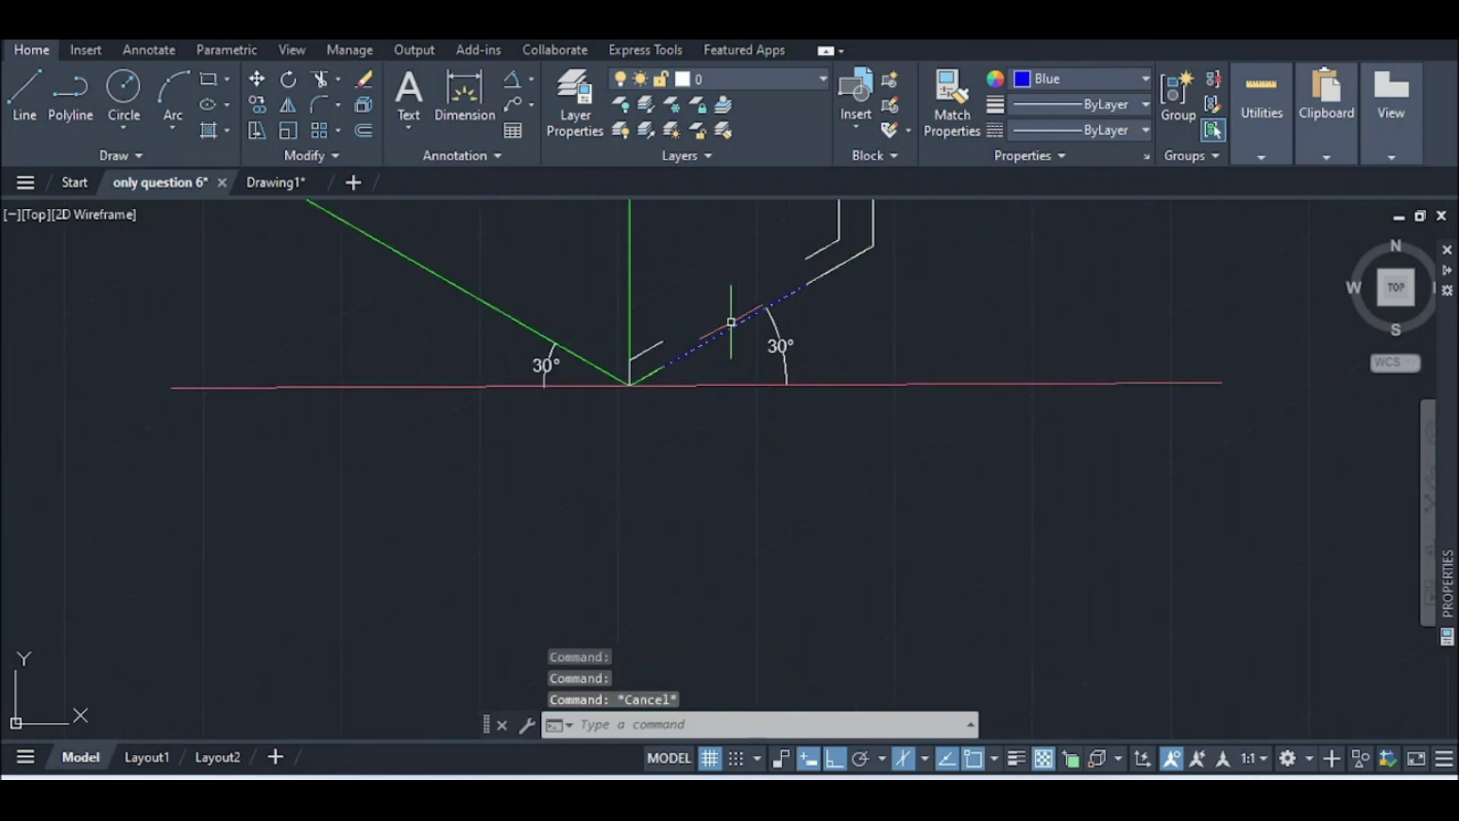
click(1123, 77)
click(1068, 122)
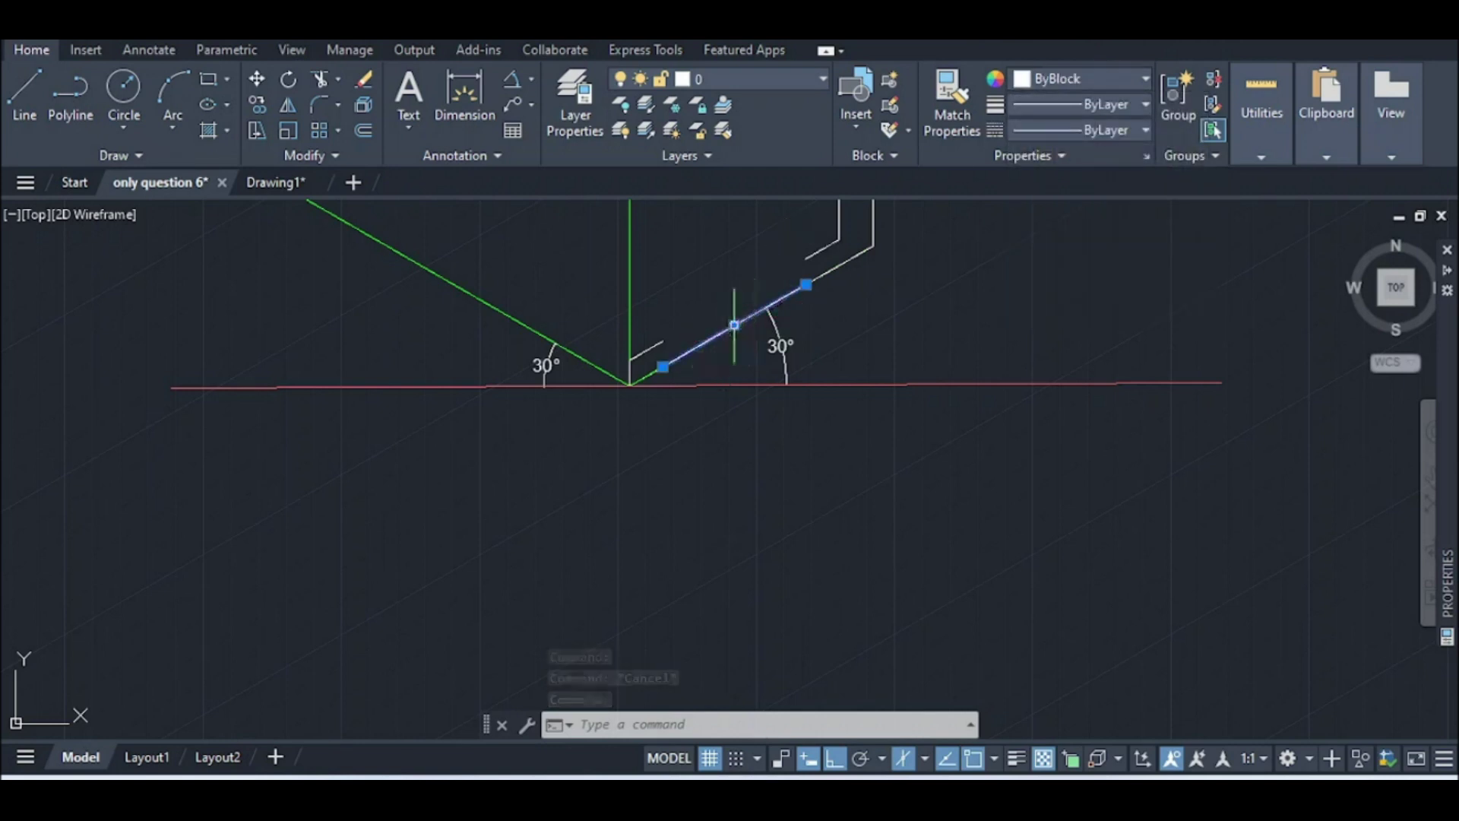
key(Escape)
Draw a 50-unit vertical line upward from the midpoint of the 65-unit line, with the current colour set to ByBlock
key(l)
key(Return)
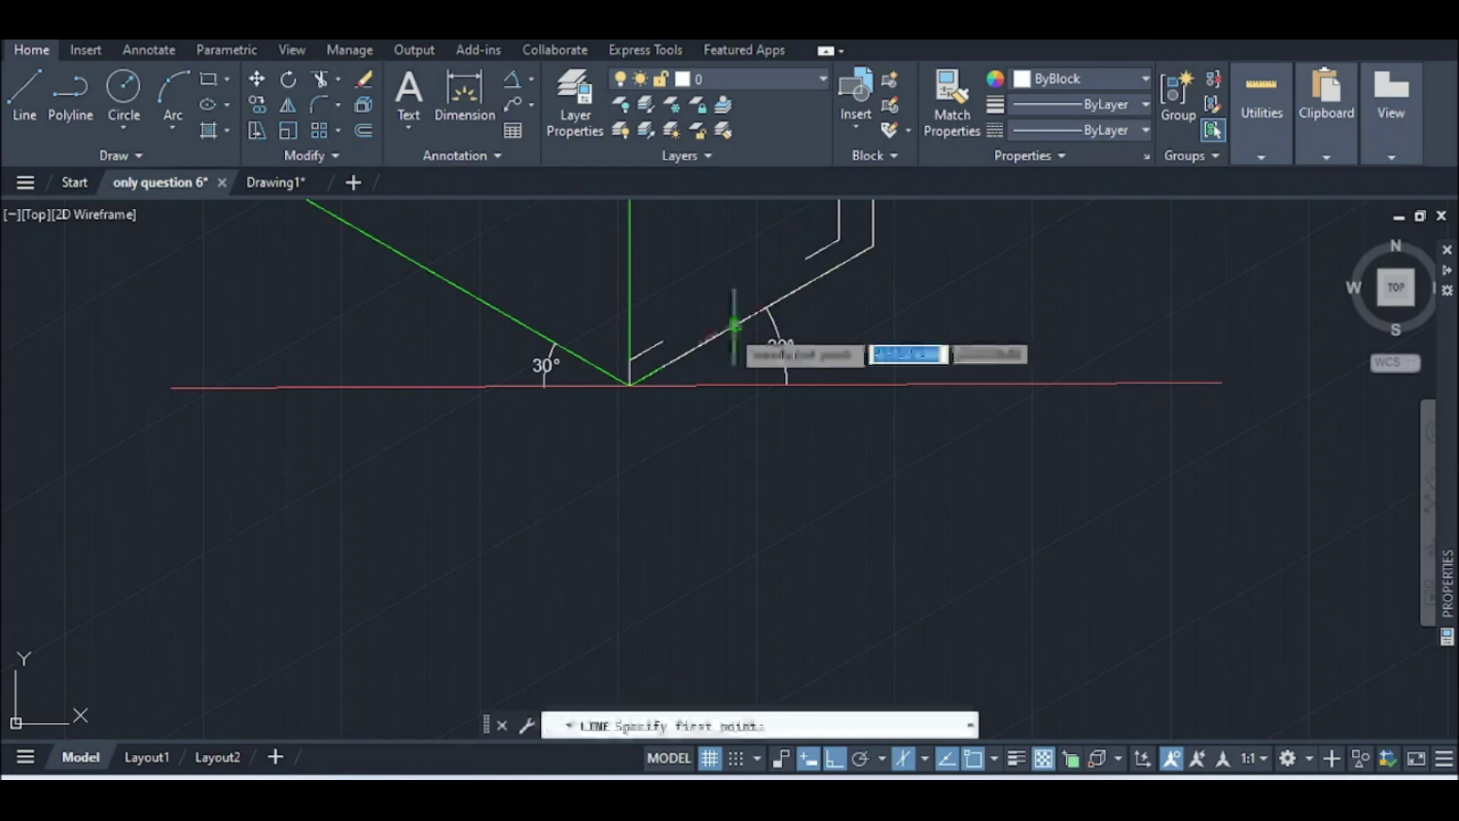
click(734, 326)
scroll(732, 248, down, 6)
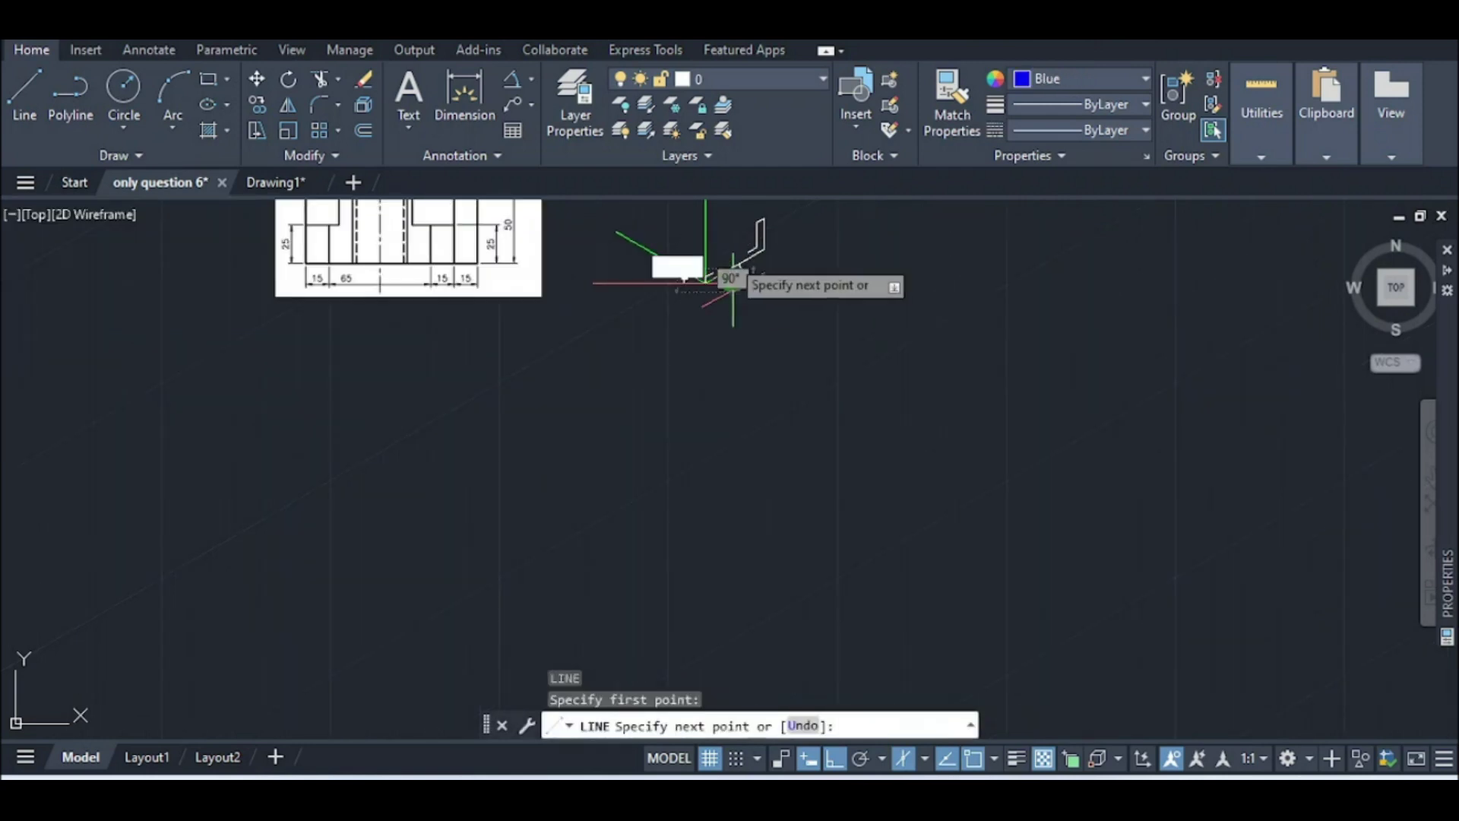
click(1041, 80)
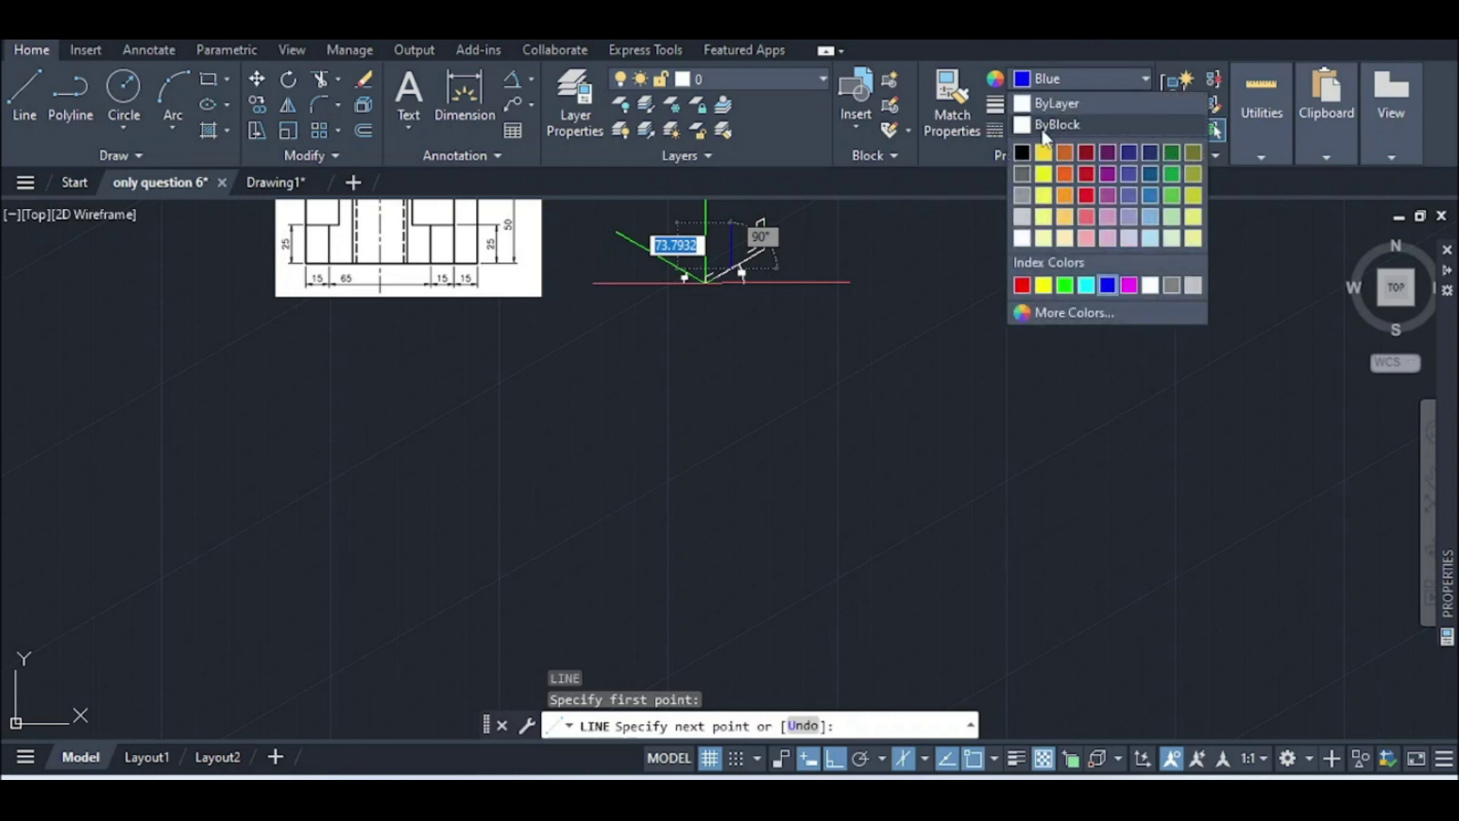
click(1045, 126)
scroll(741, 334, up, 2)
scroll(747, 305, down, 4)
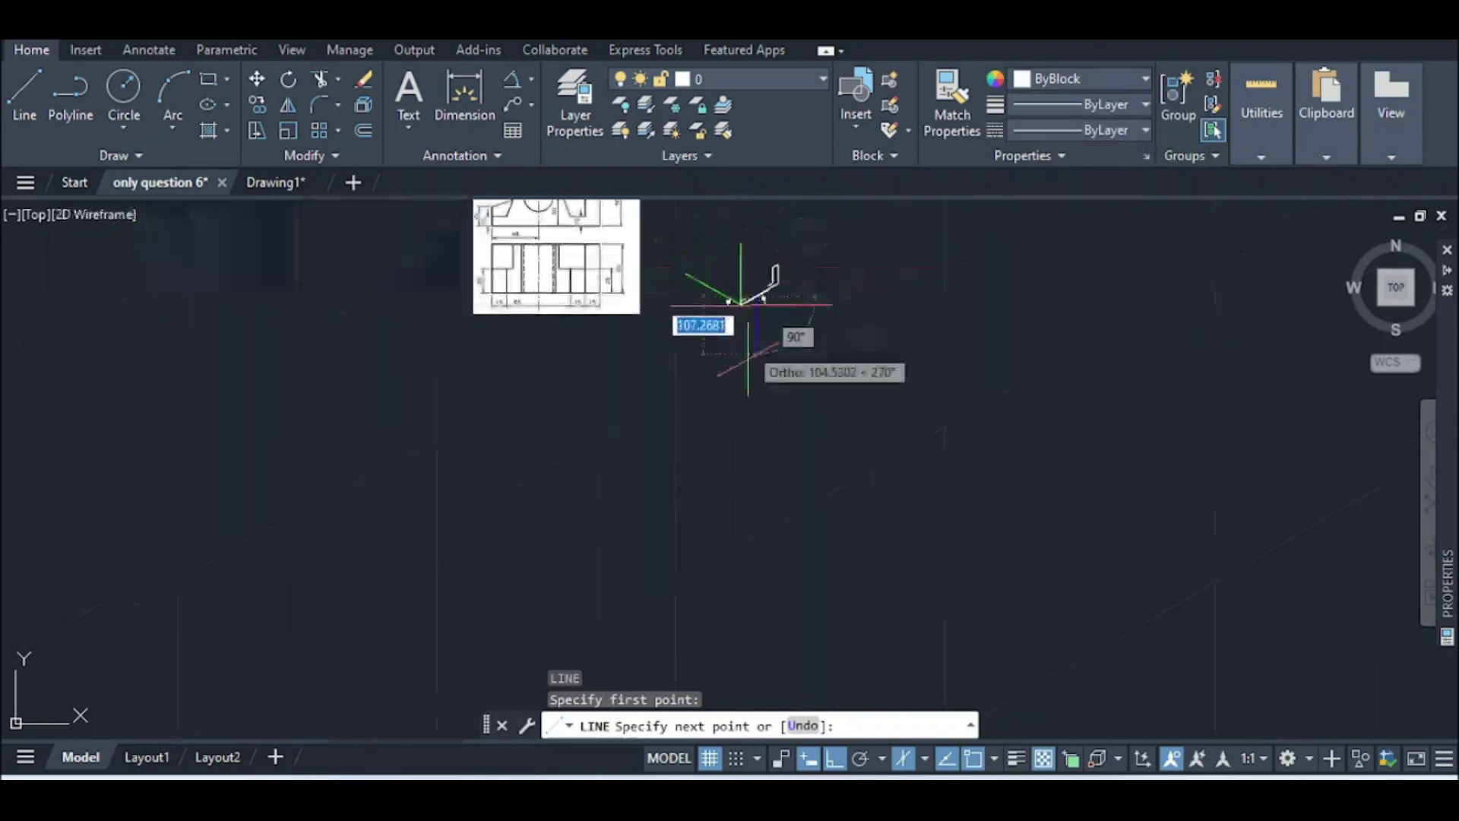
scroll(747, 306, up, 6)
text(10)
key(Return)
Try to continue the line 17.5 units straight down from the top of the 50-unit vertical, and undo that segment
scroll(655, 320, down, 4)
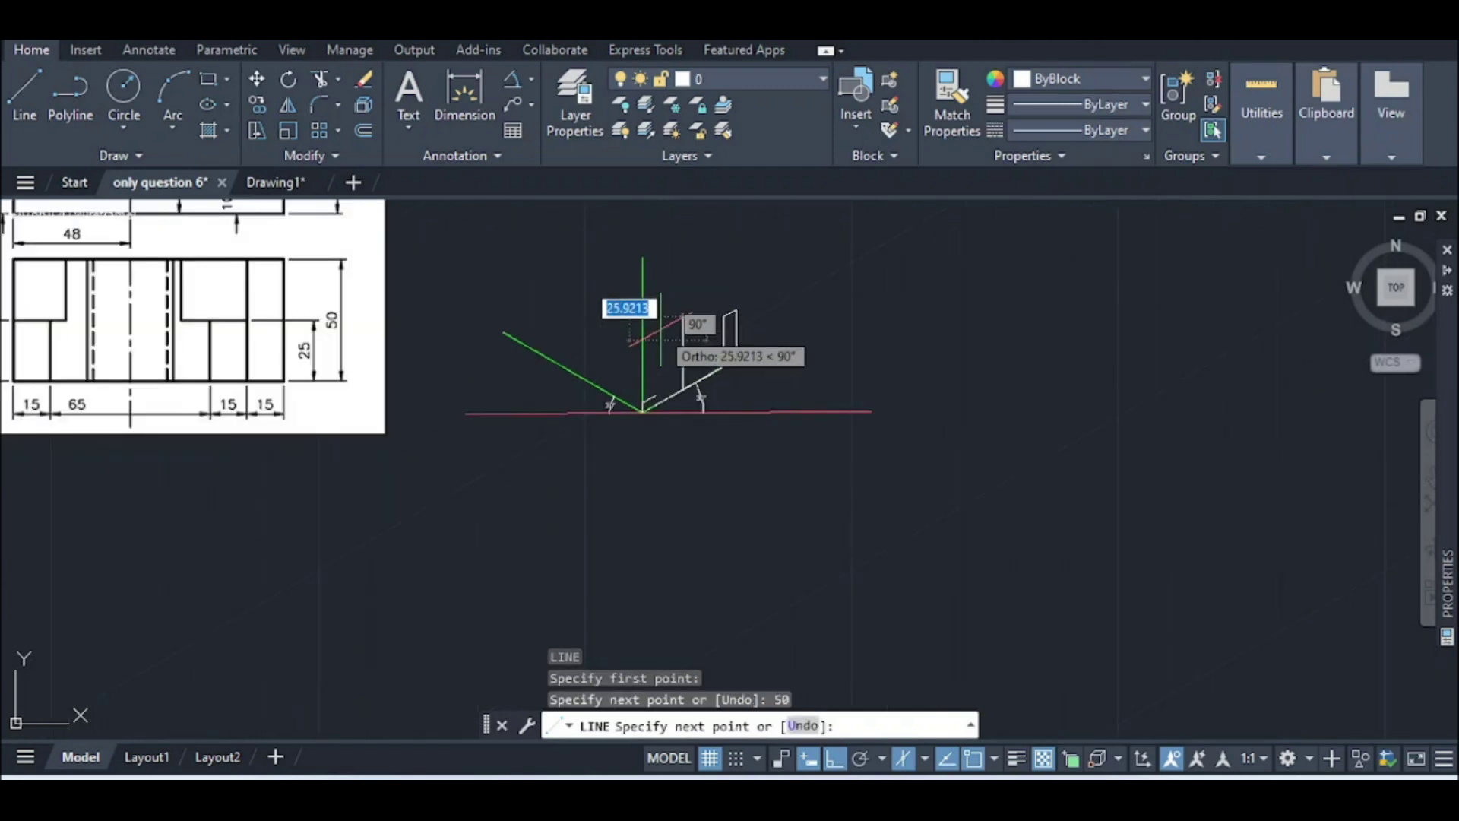
scroll(660, 327, down, 4)
scroll(542, 312, up, 6)
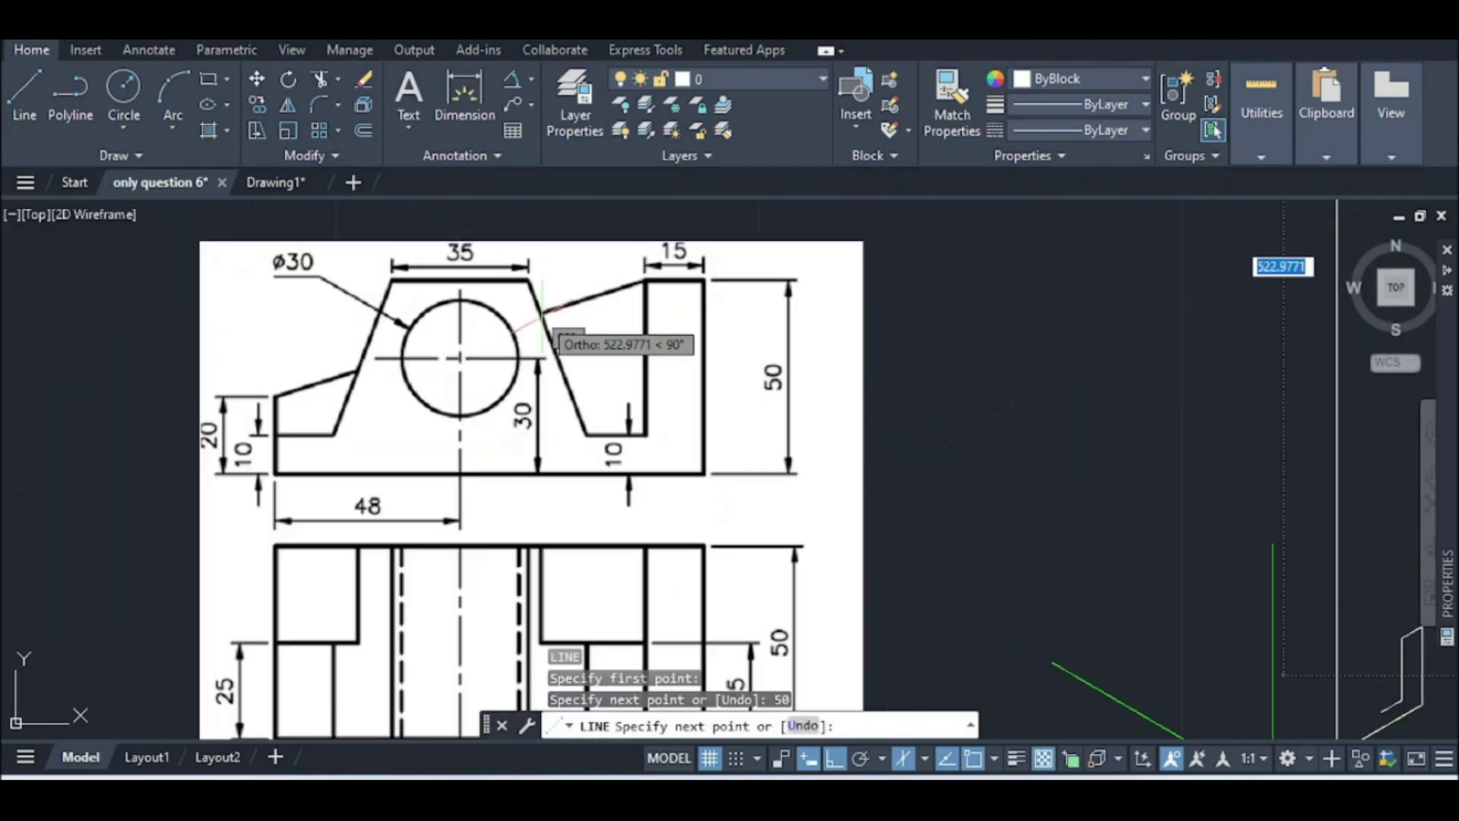
scroll(943, 364, down, 4)
scroll(983, 478, up, 3)
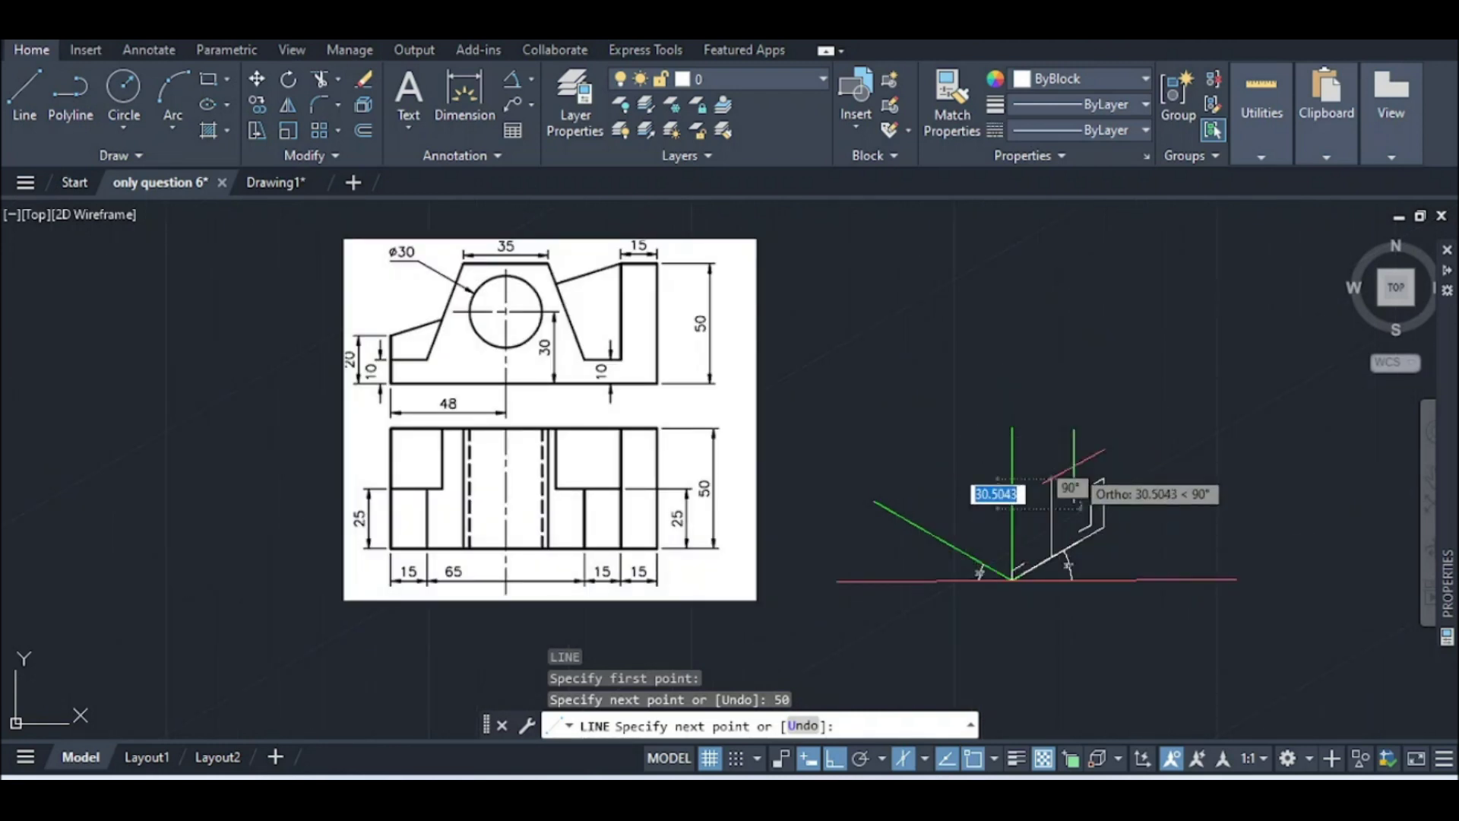
scroll(1064, 490, up, 3)
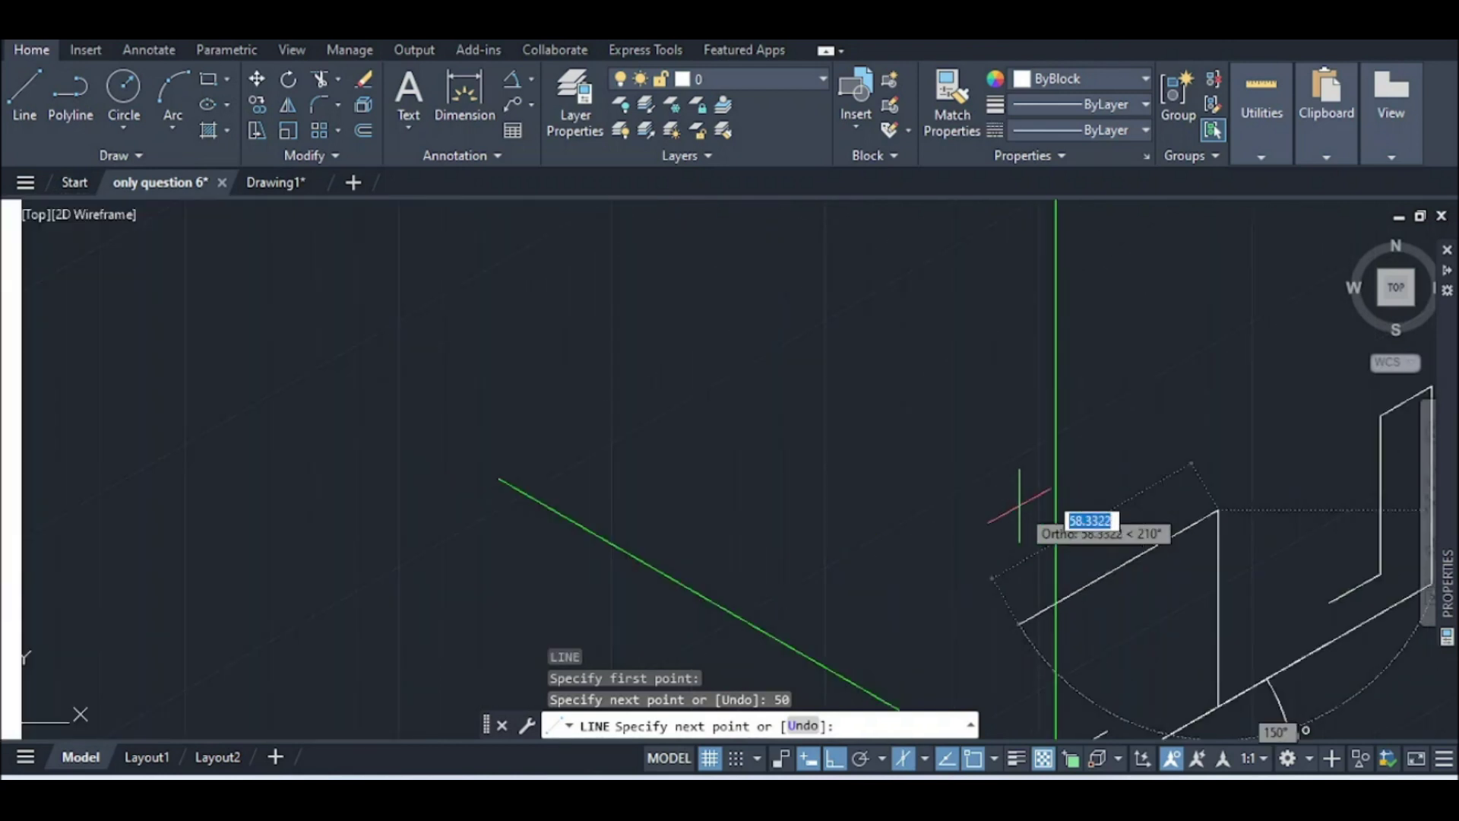
text(1)
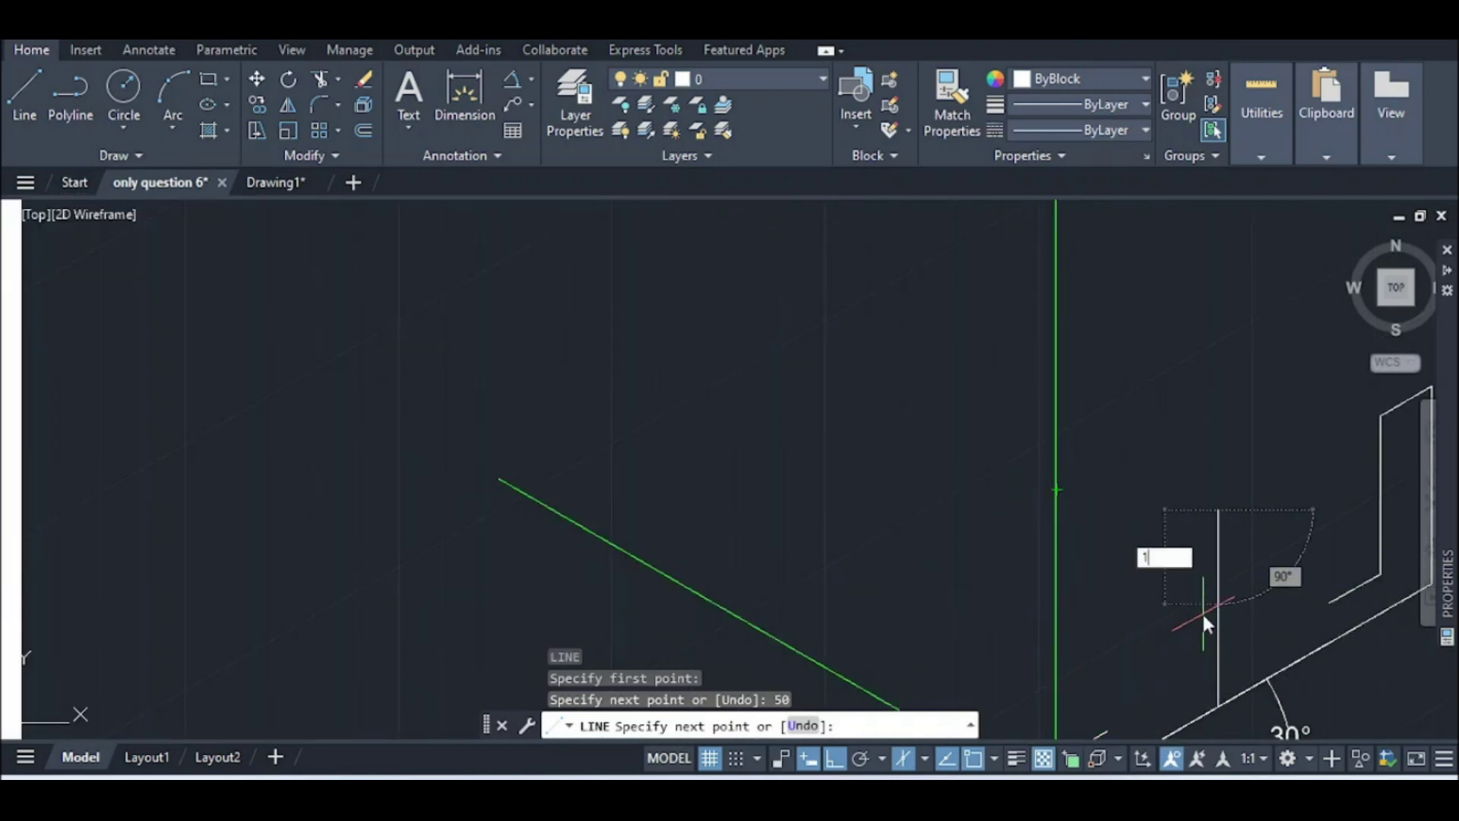
text(7.5)
key(Return)
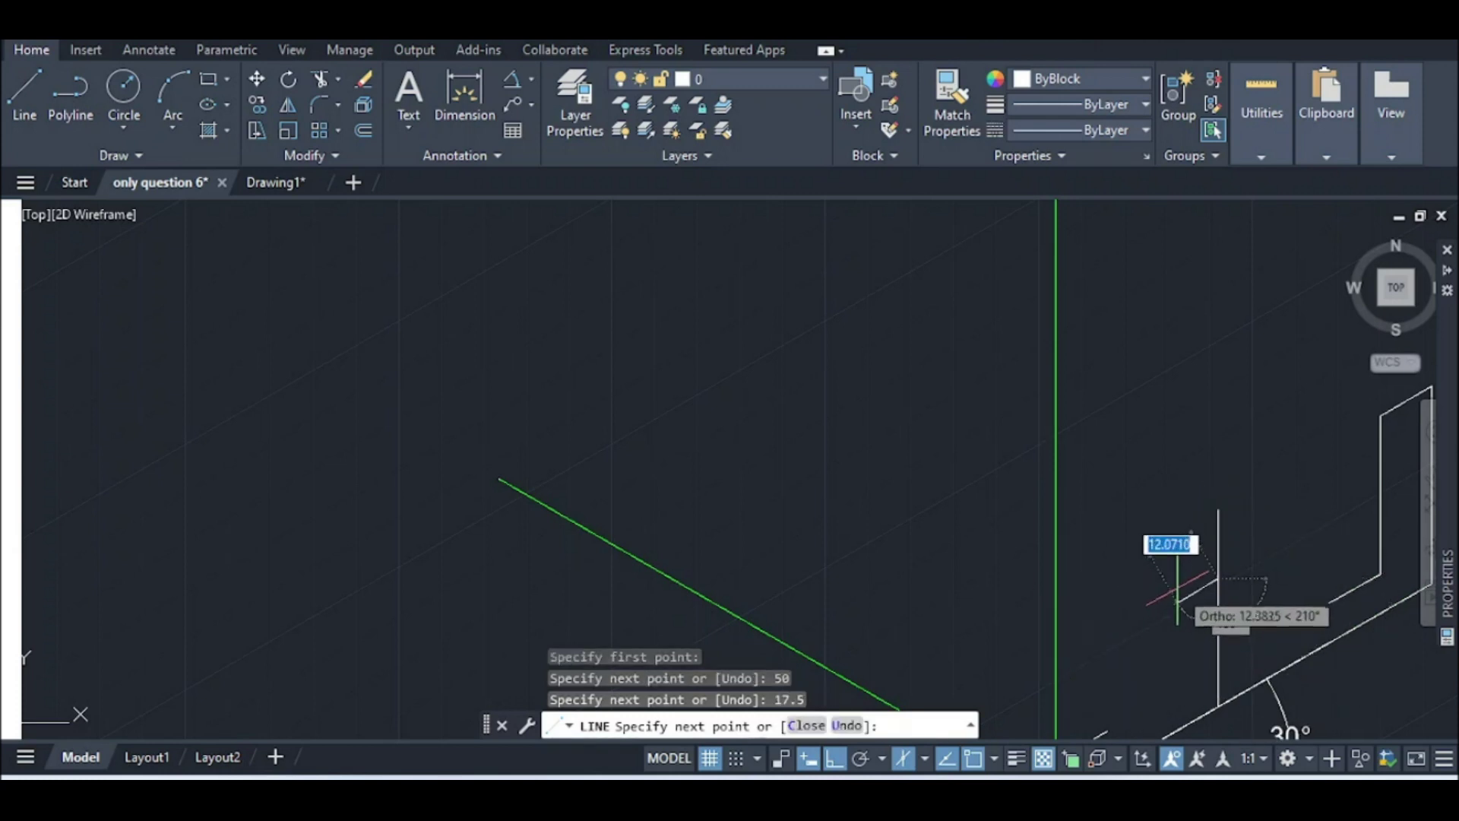
text(u)
key(Return)
Draw a 17.5-unit segment from the top of the 50-unit vertical toward the axes, parallel to the base line, and end it
text(17.)
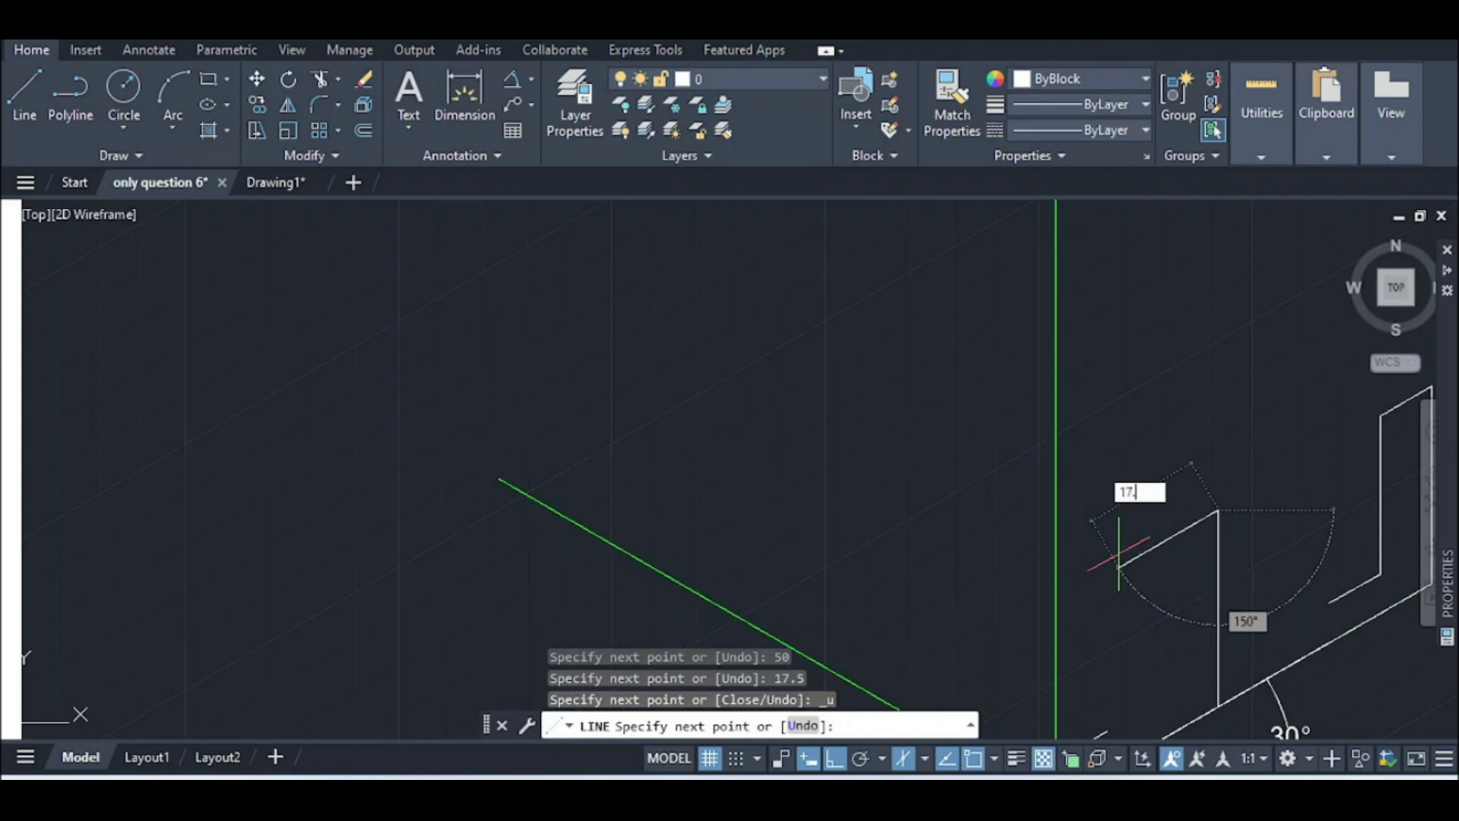
key(Return)
key(Escape)
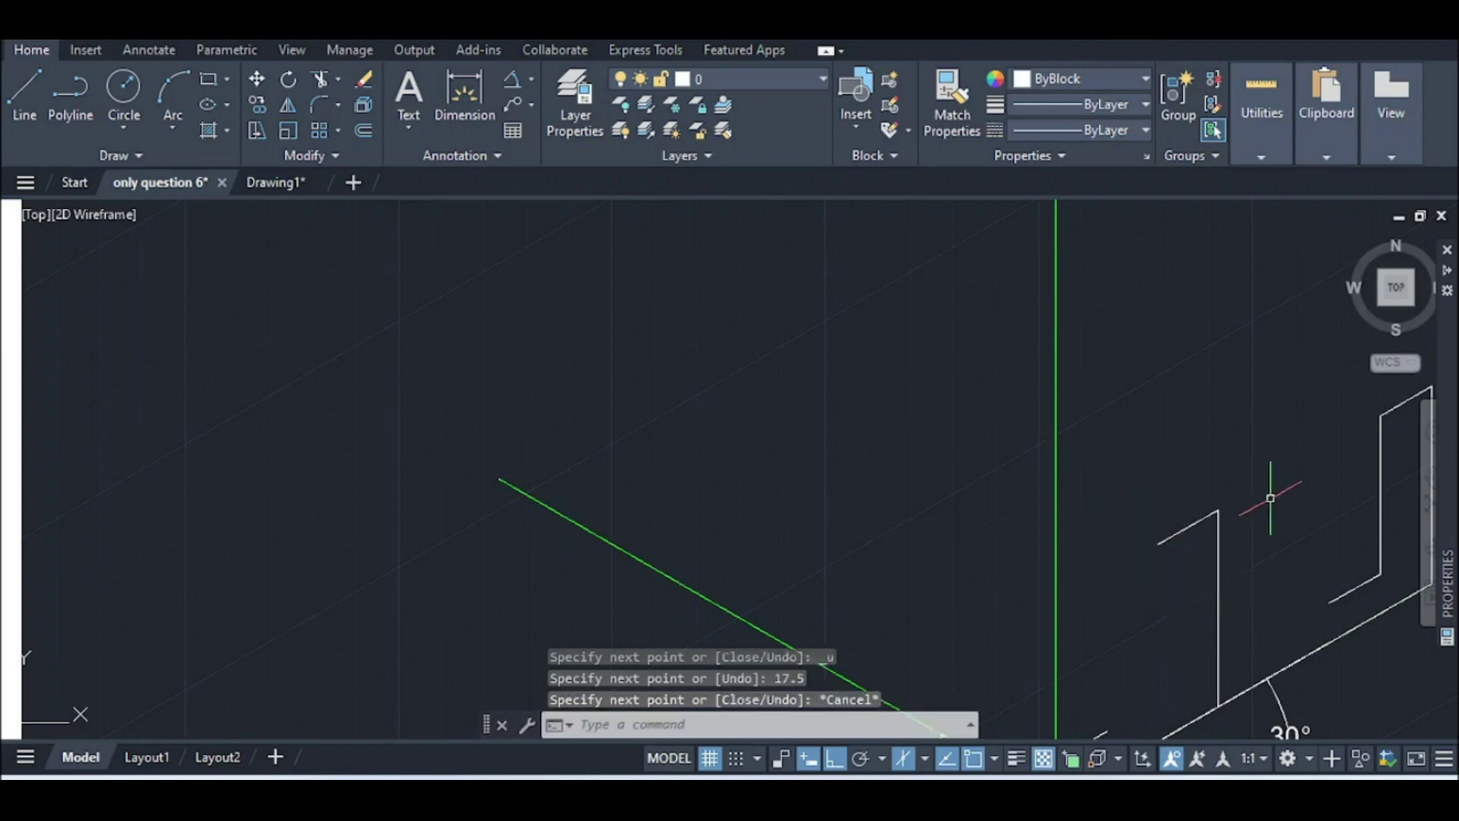
Draw a 17.5-unit top edge from the vertical toward the upright, and continue it down to the free end of the upright's 15-unit foot segment
key(Return)
click(1218, 511)
text(17)
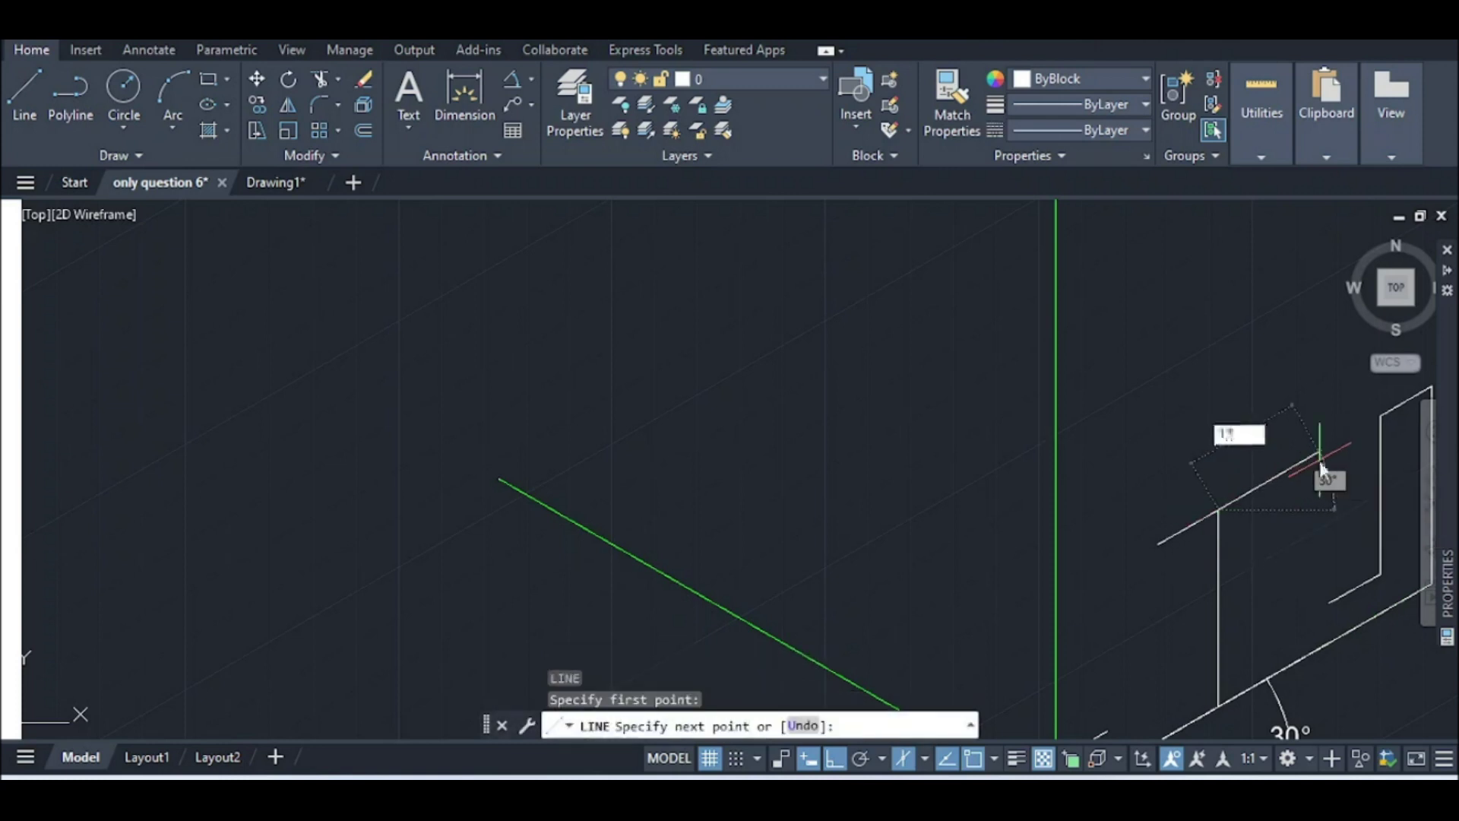
text(.5)
key(Return)
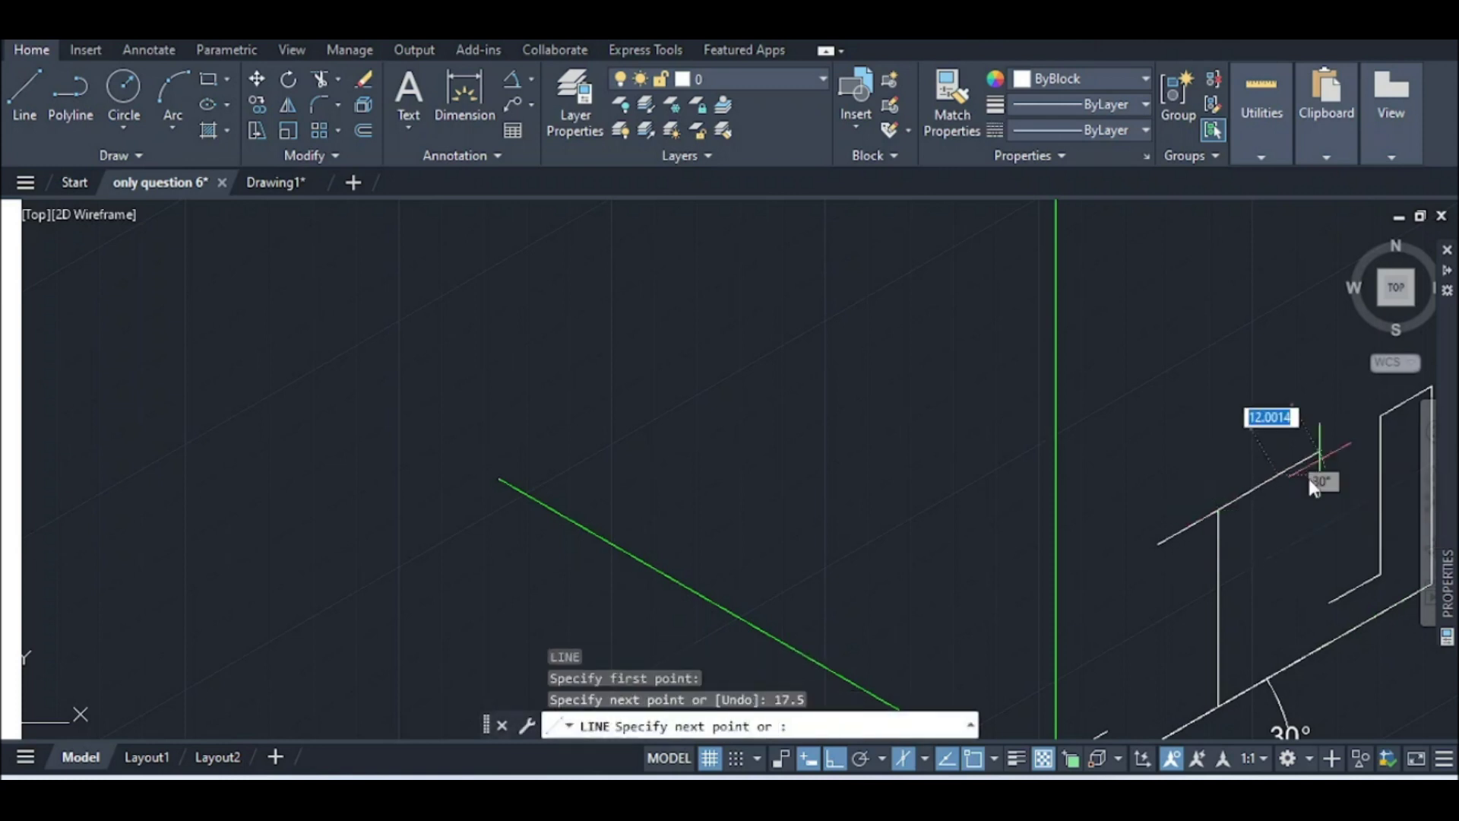
click(1330, 602)
key(Escape)
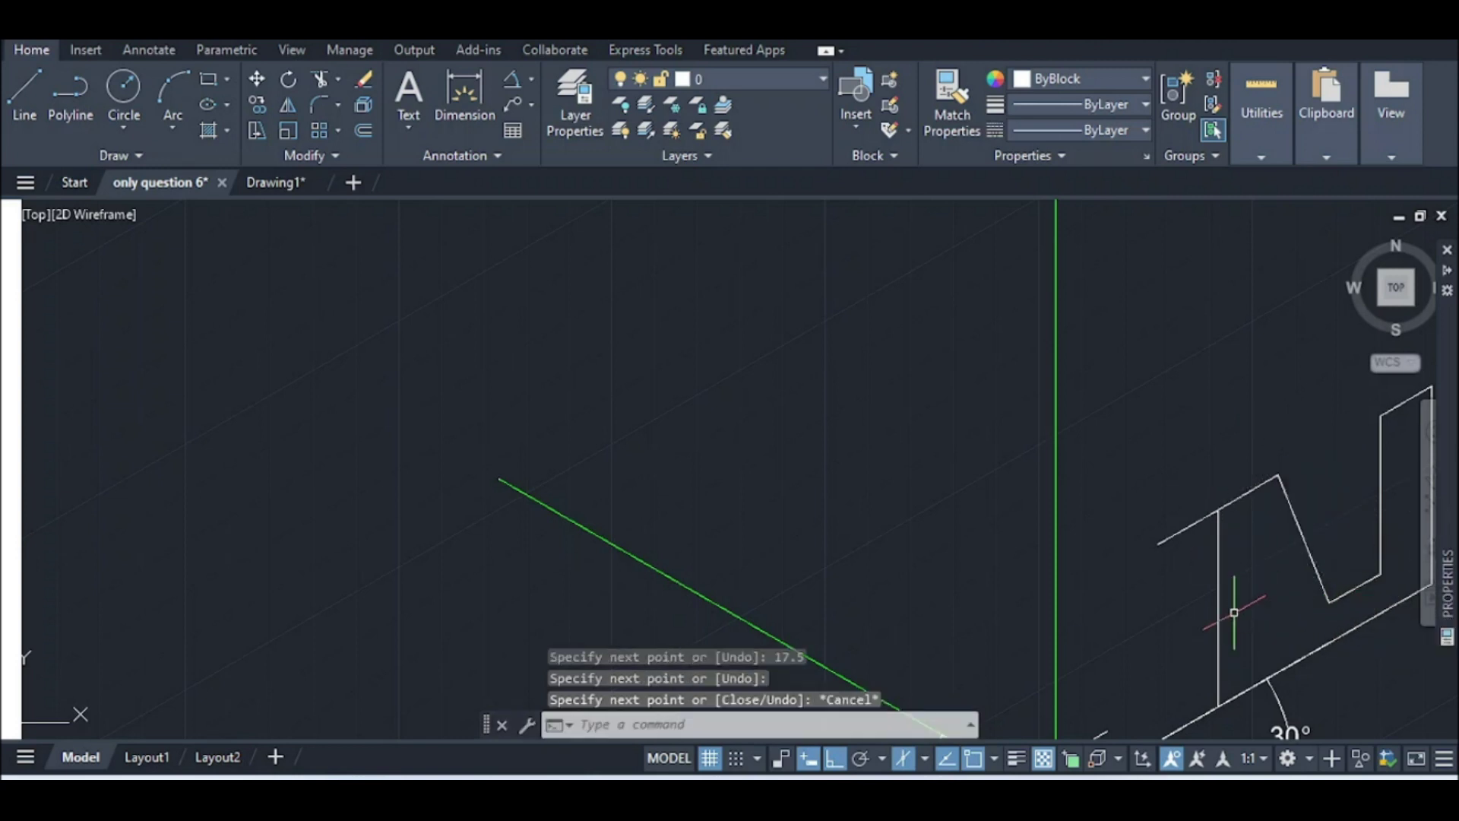
Draw the sloping side of the front profile from the end of the low step's top edge to the free end of the top edge
scroll(1157, 656, down, 2)
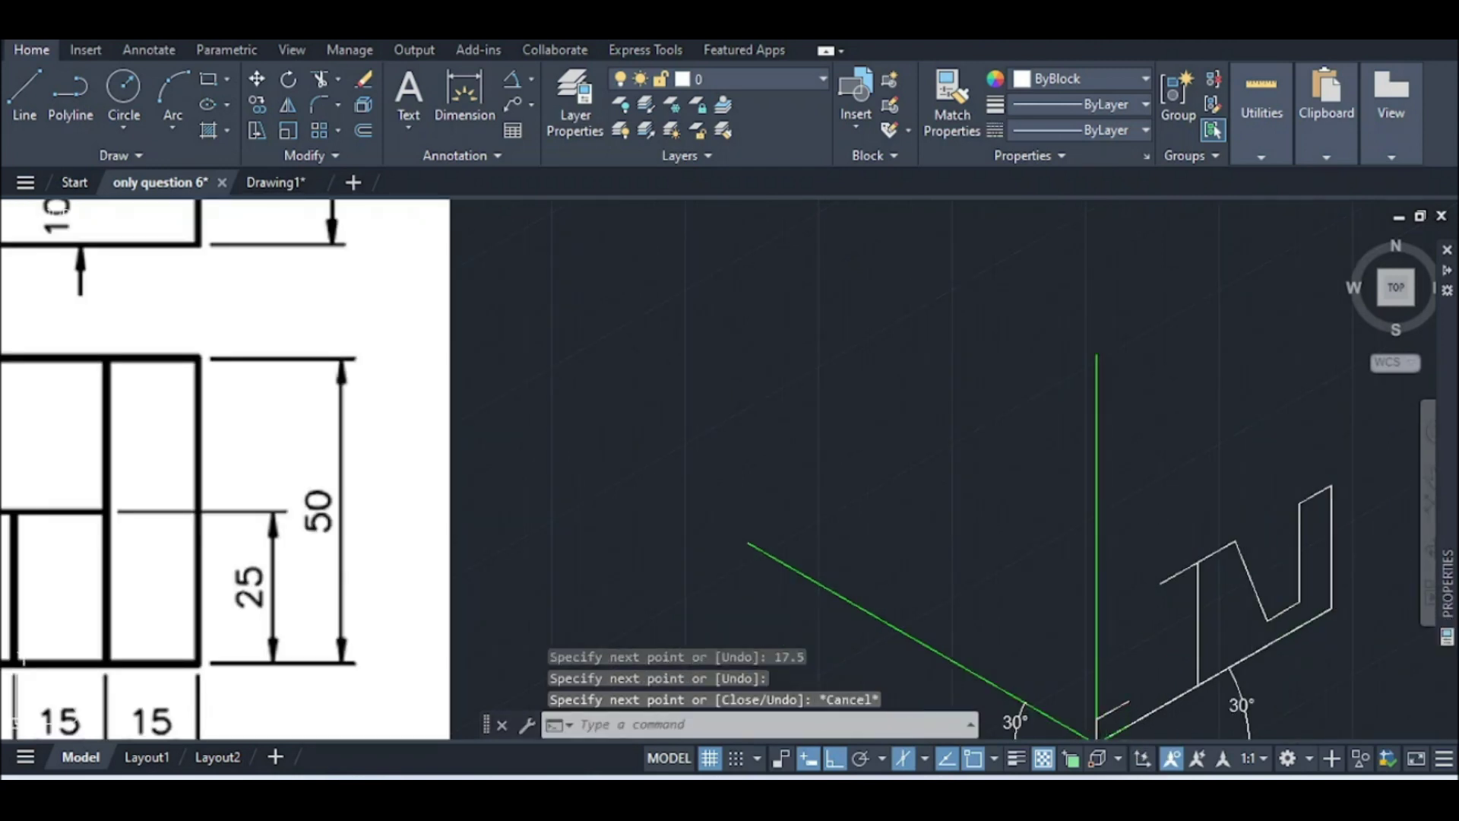
key(space)
click(1129, 700)
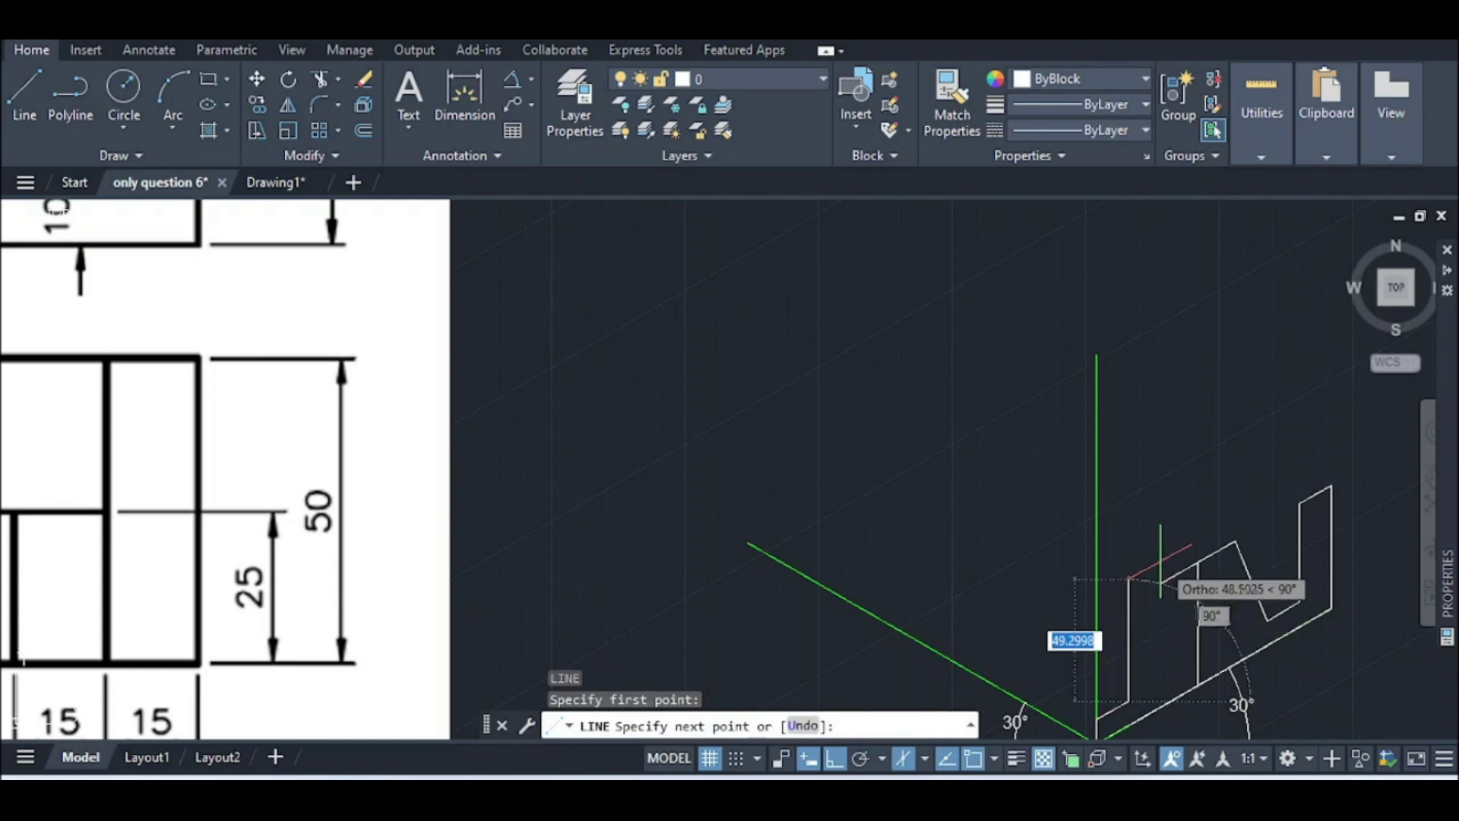
click(1161, 587)
key(Escape)
scroll(1155, 519, down, 1)
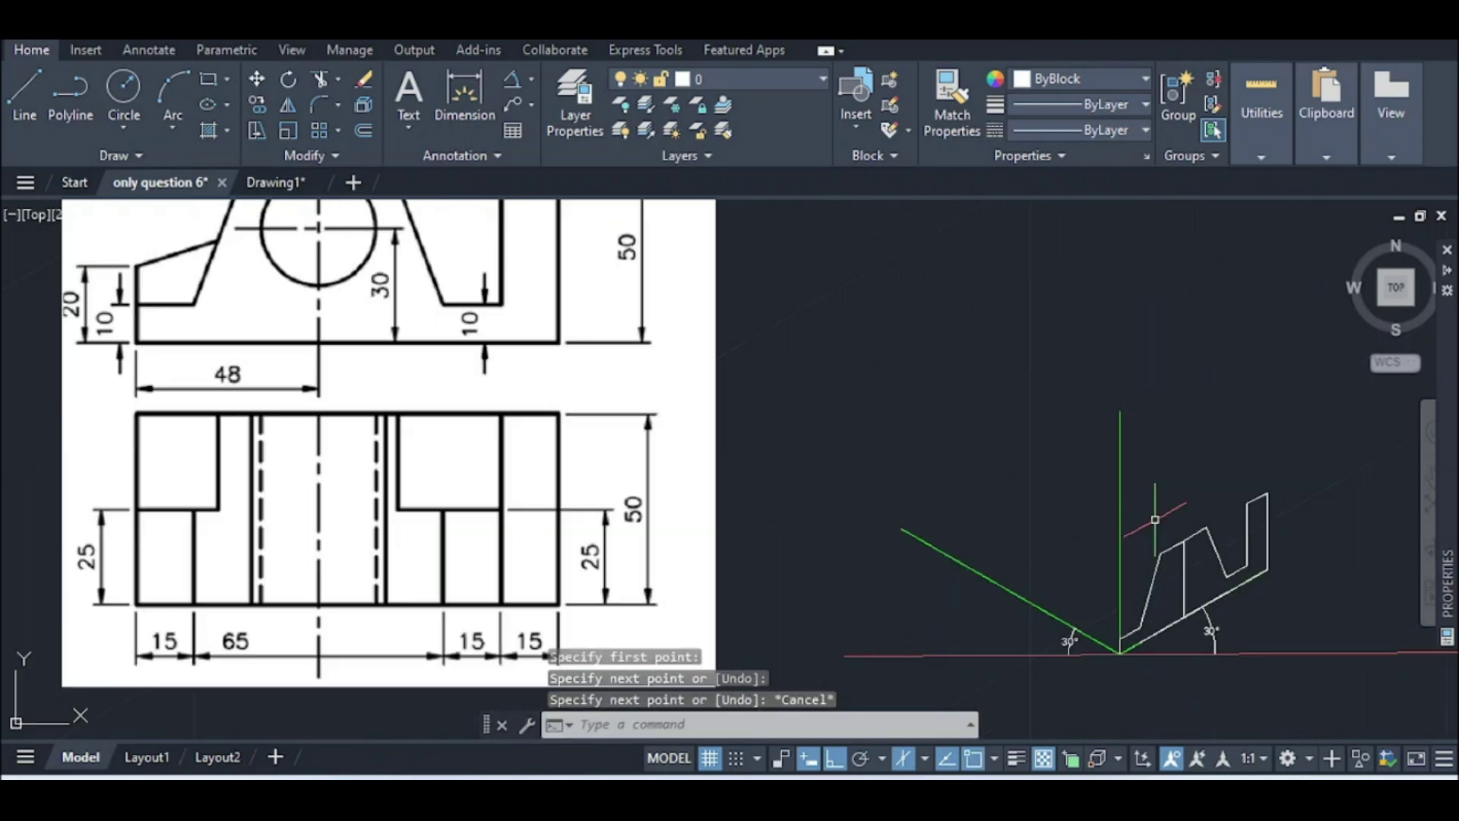
scroll(1156, 519, down, 2)
scroll(1149, 530, down, 2)
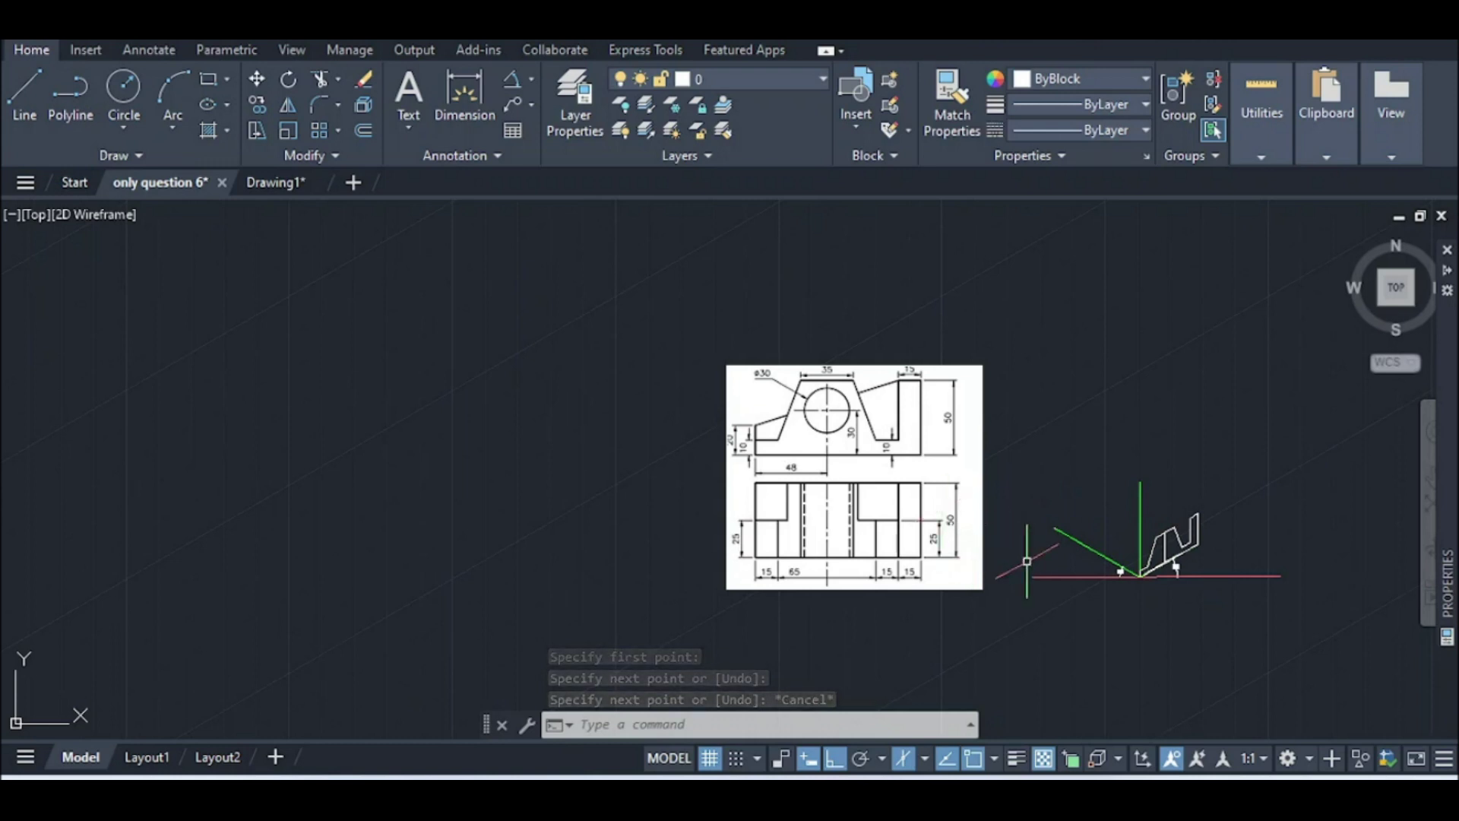
Switch to isoplane Top and draw a 50-unit line from the axes' intersection along the green 150° axis
scroll(1143, 579, up, 8)
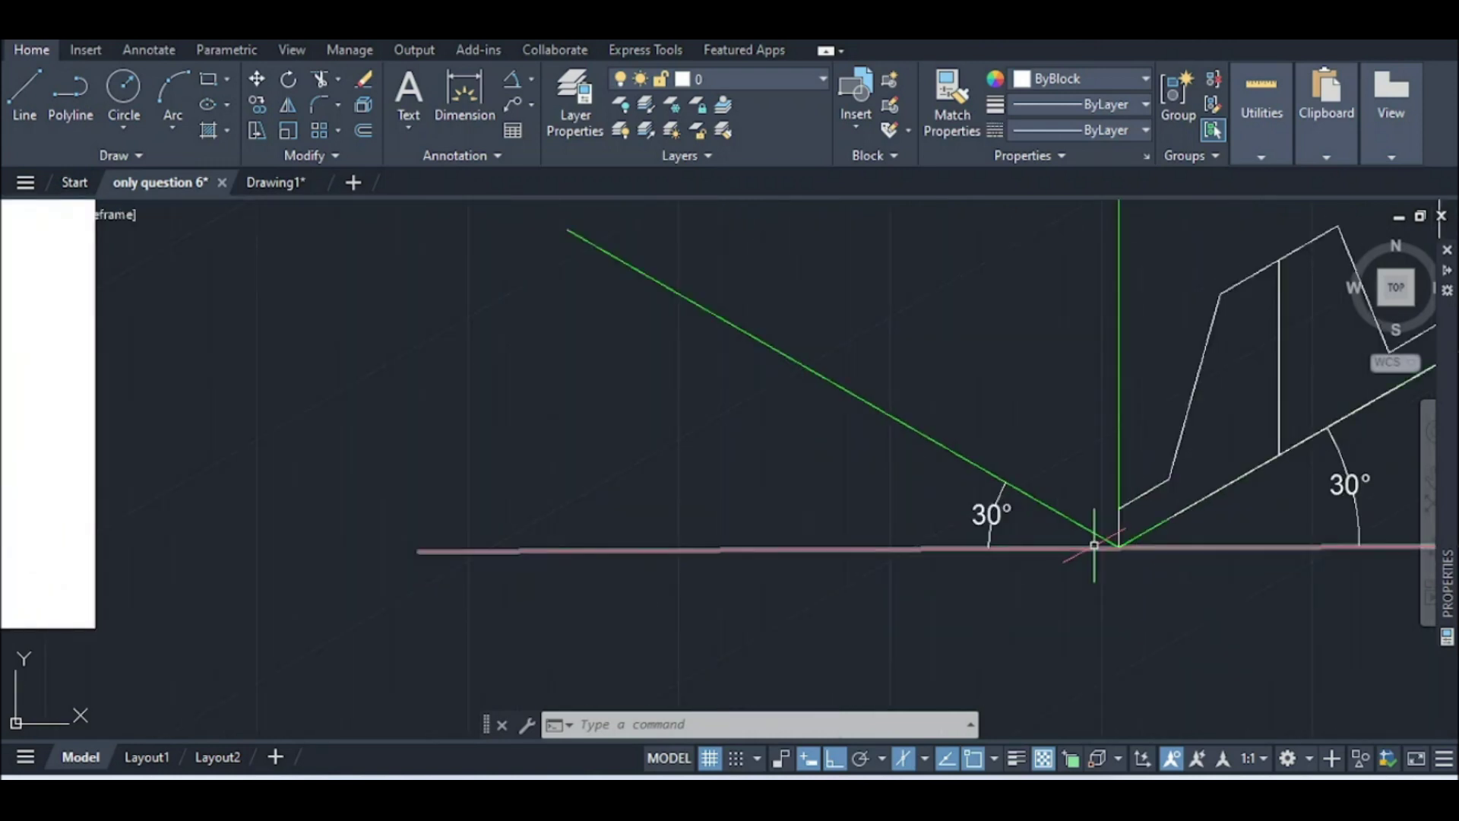
text(l)
key(Return)
click(1119, 547)
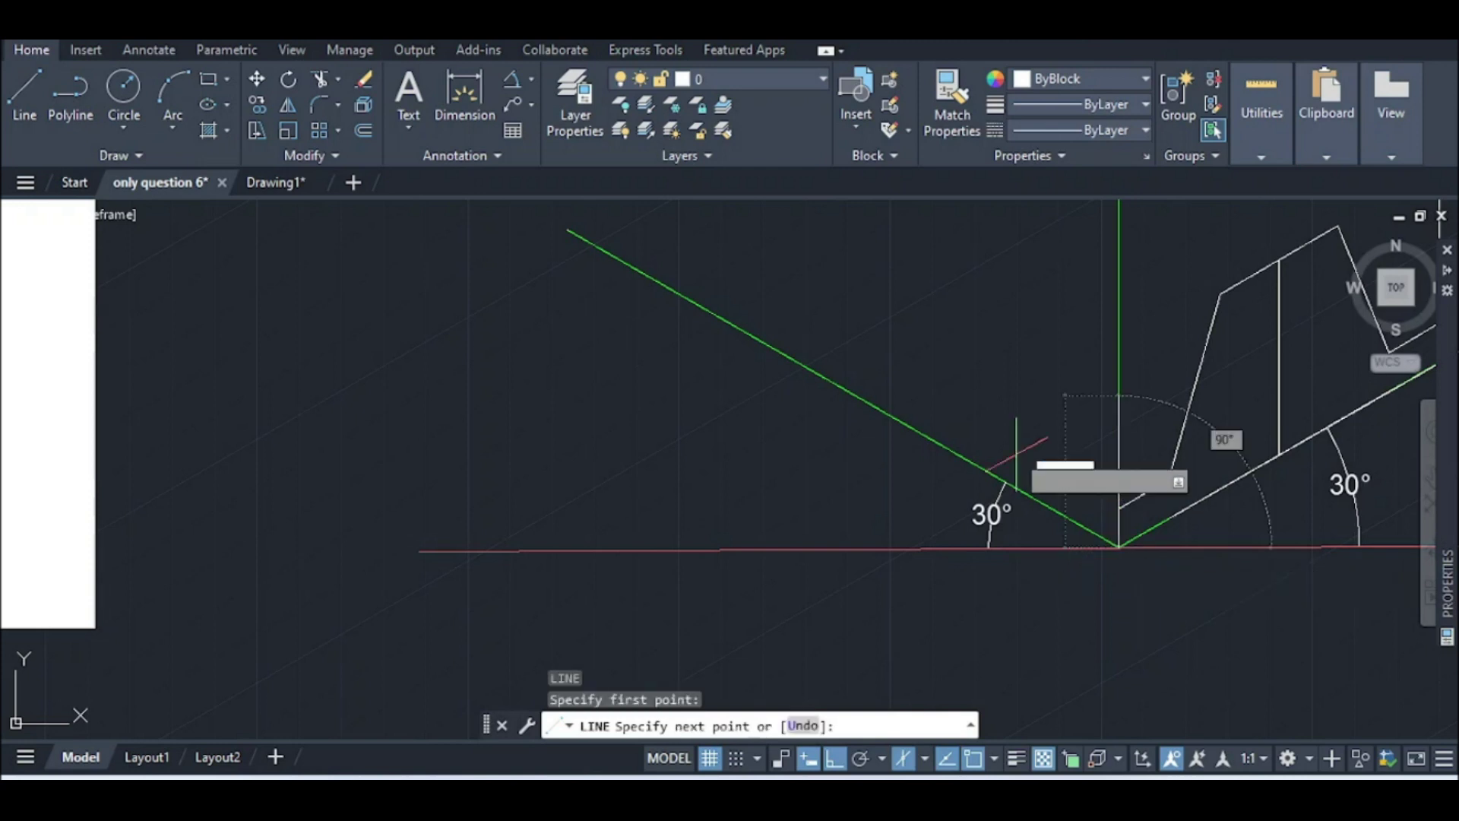
click(924, 760)
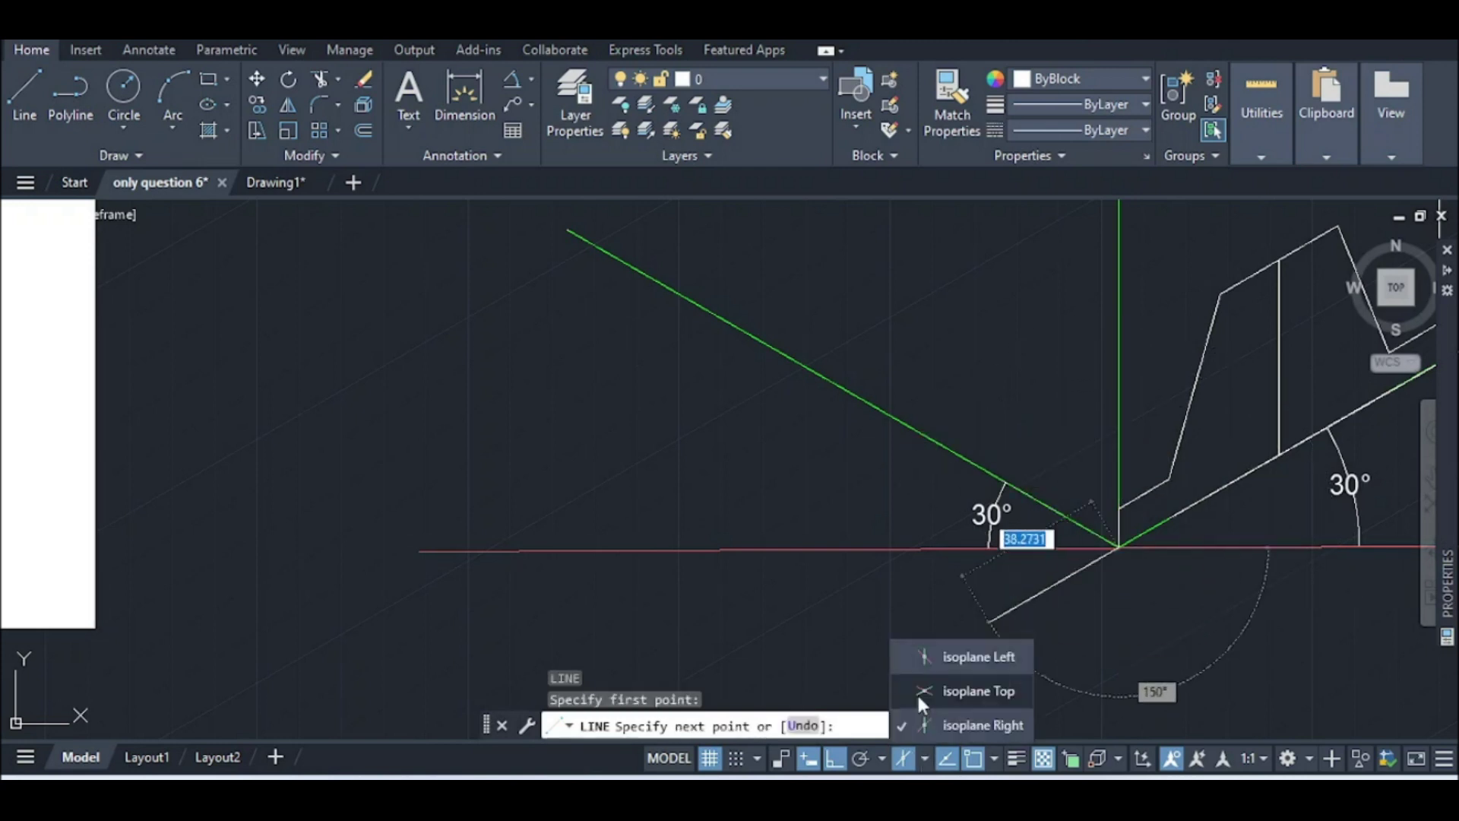
click(960, 687)
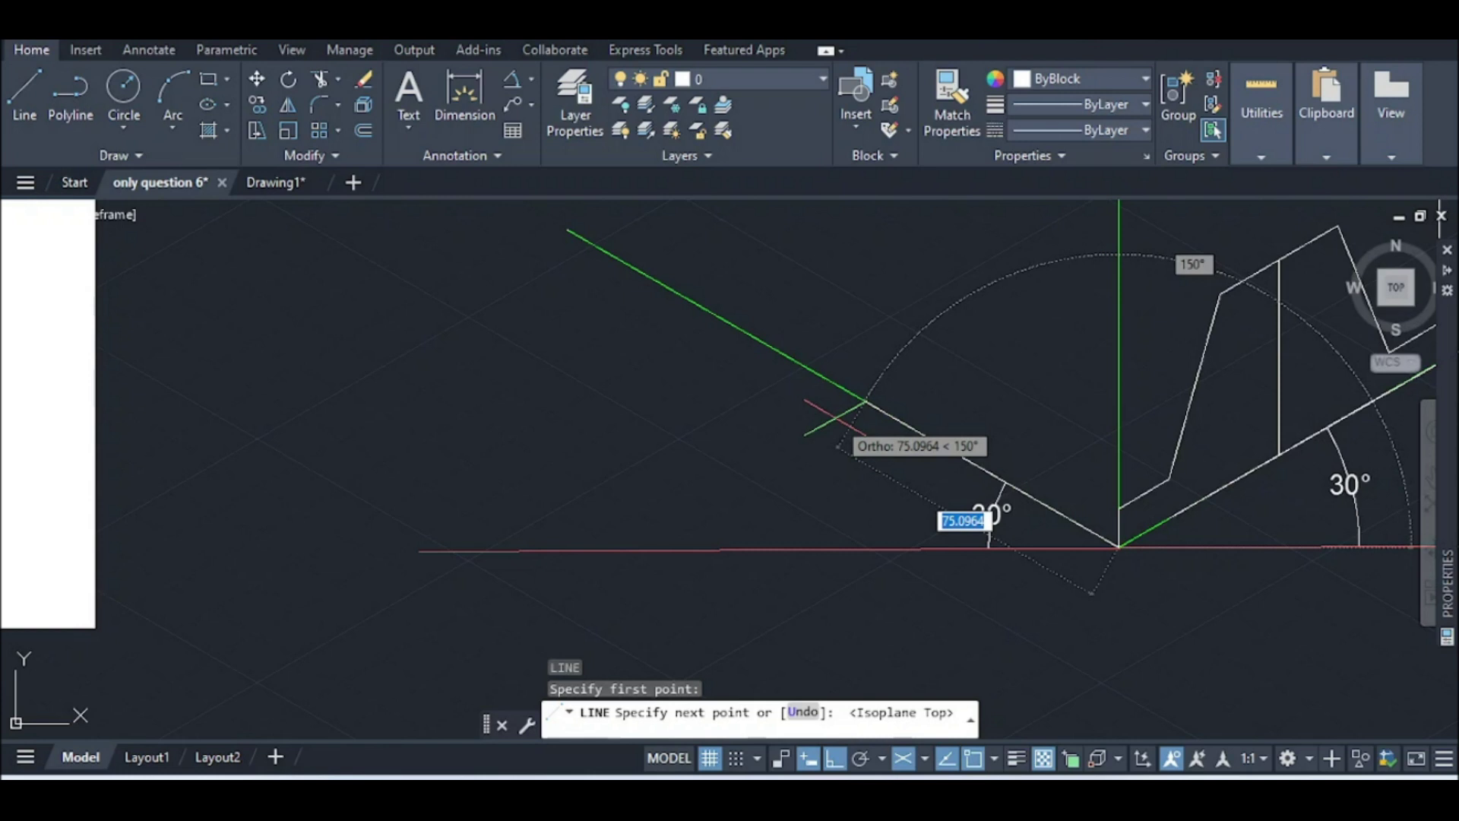
text(50)
key(Return)
key(Escape)
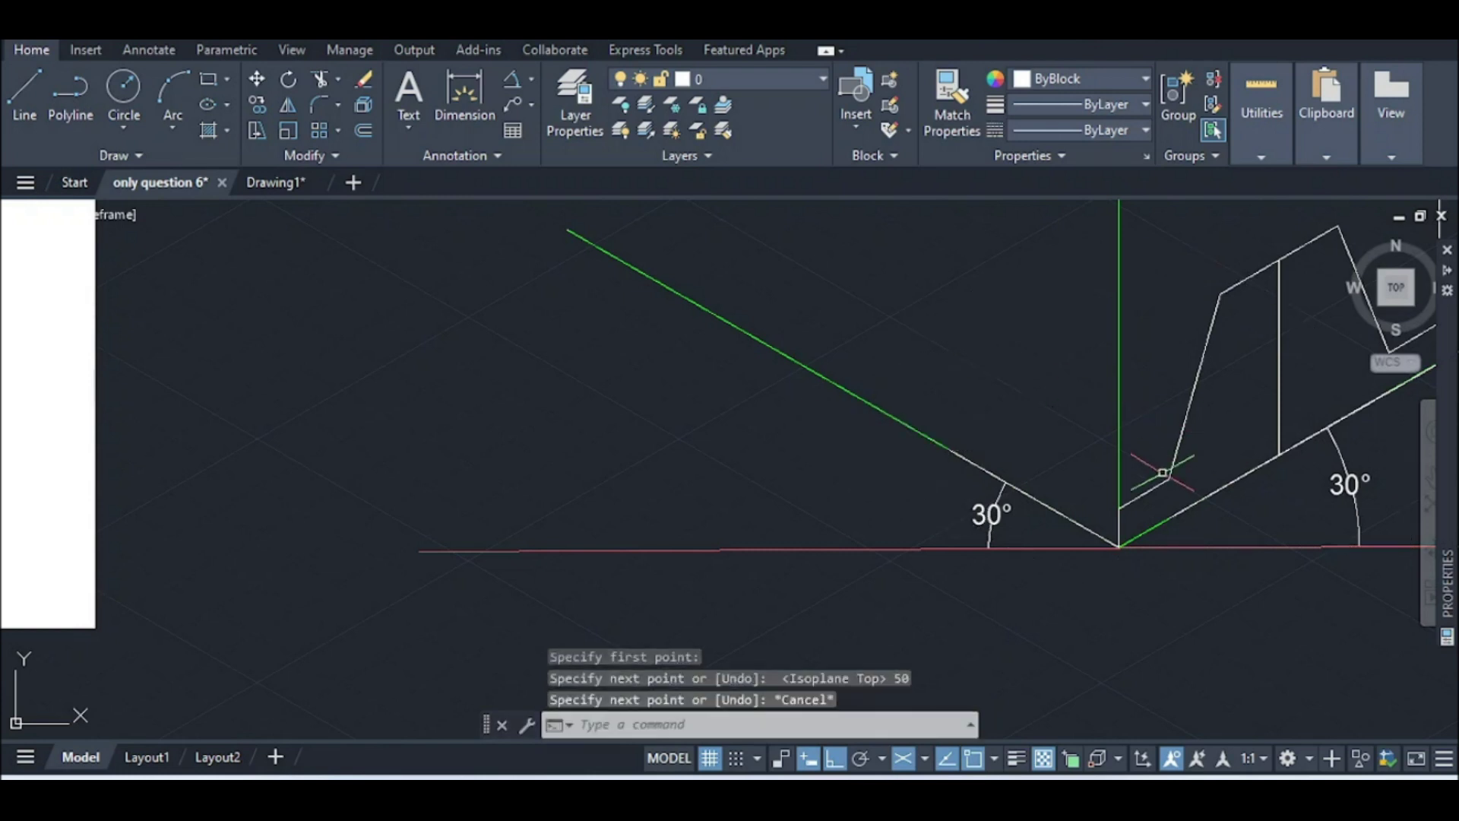
Draw a 50-unit receding edge at 150° from the top of the short vertical above the axes' intersection
key(space)
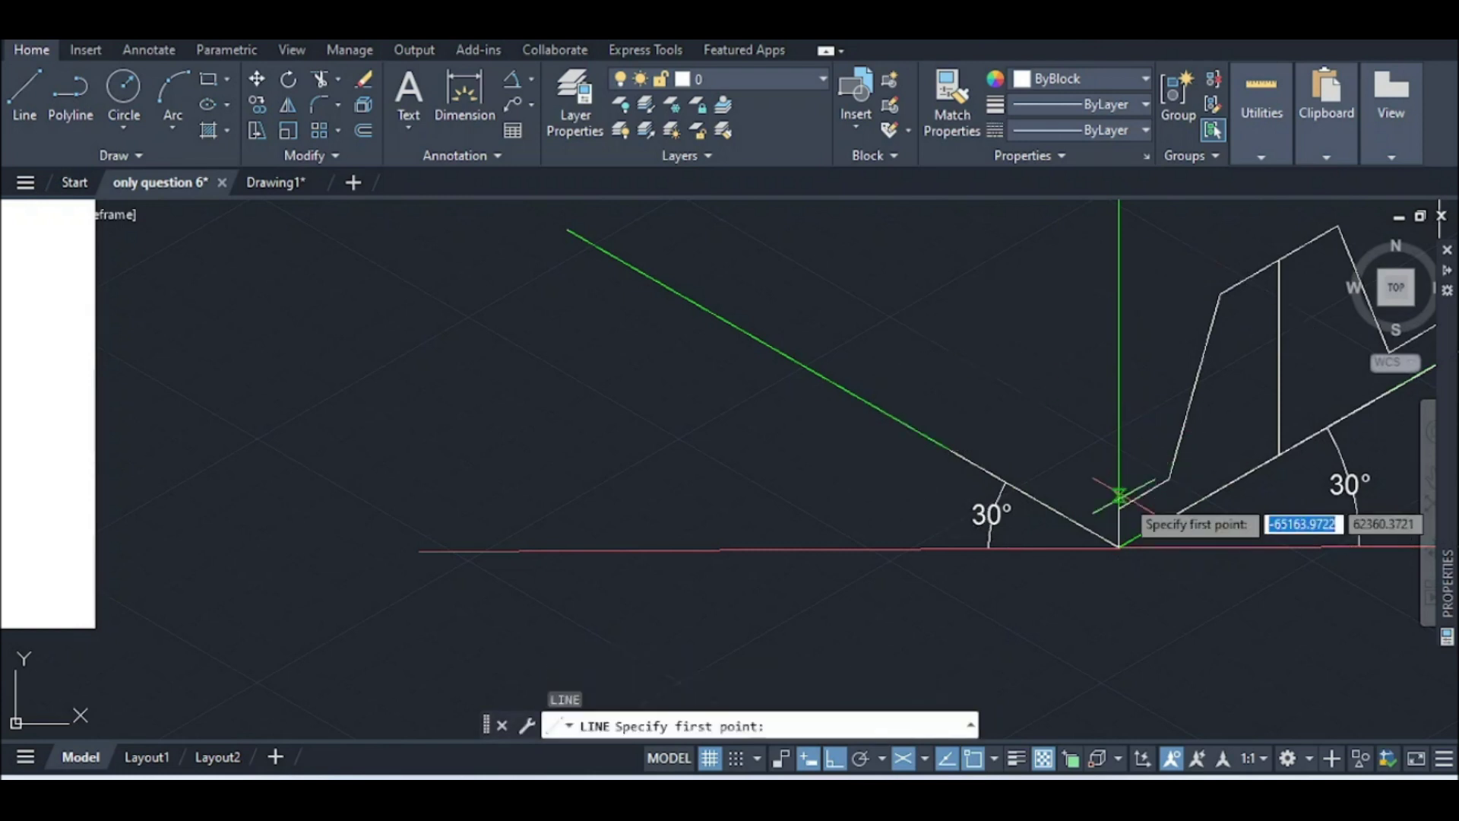
click(1119, 507)
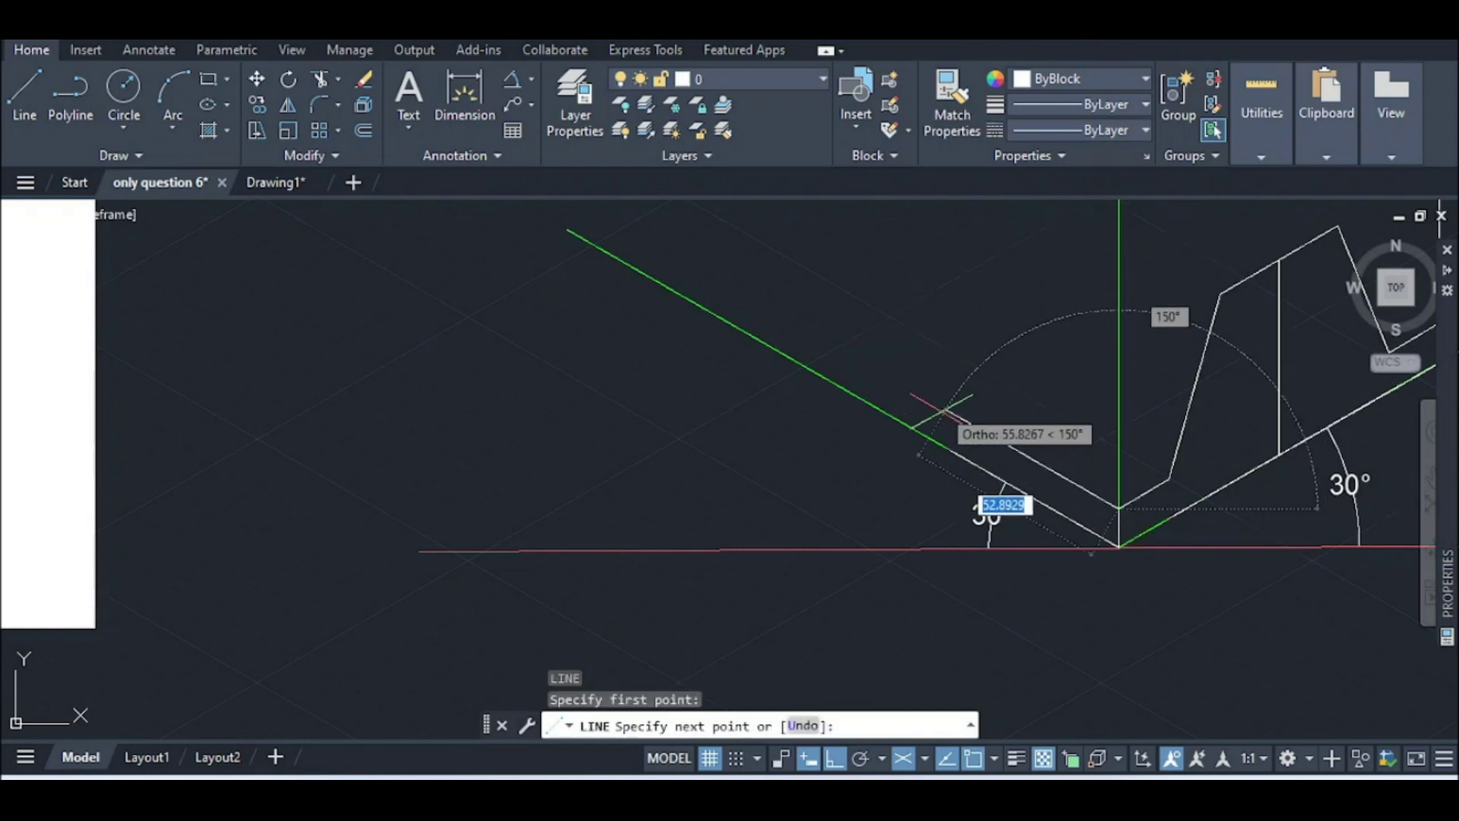
text(50)
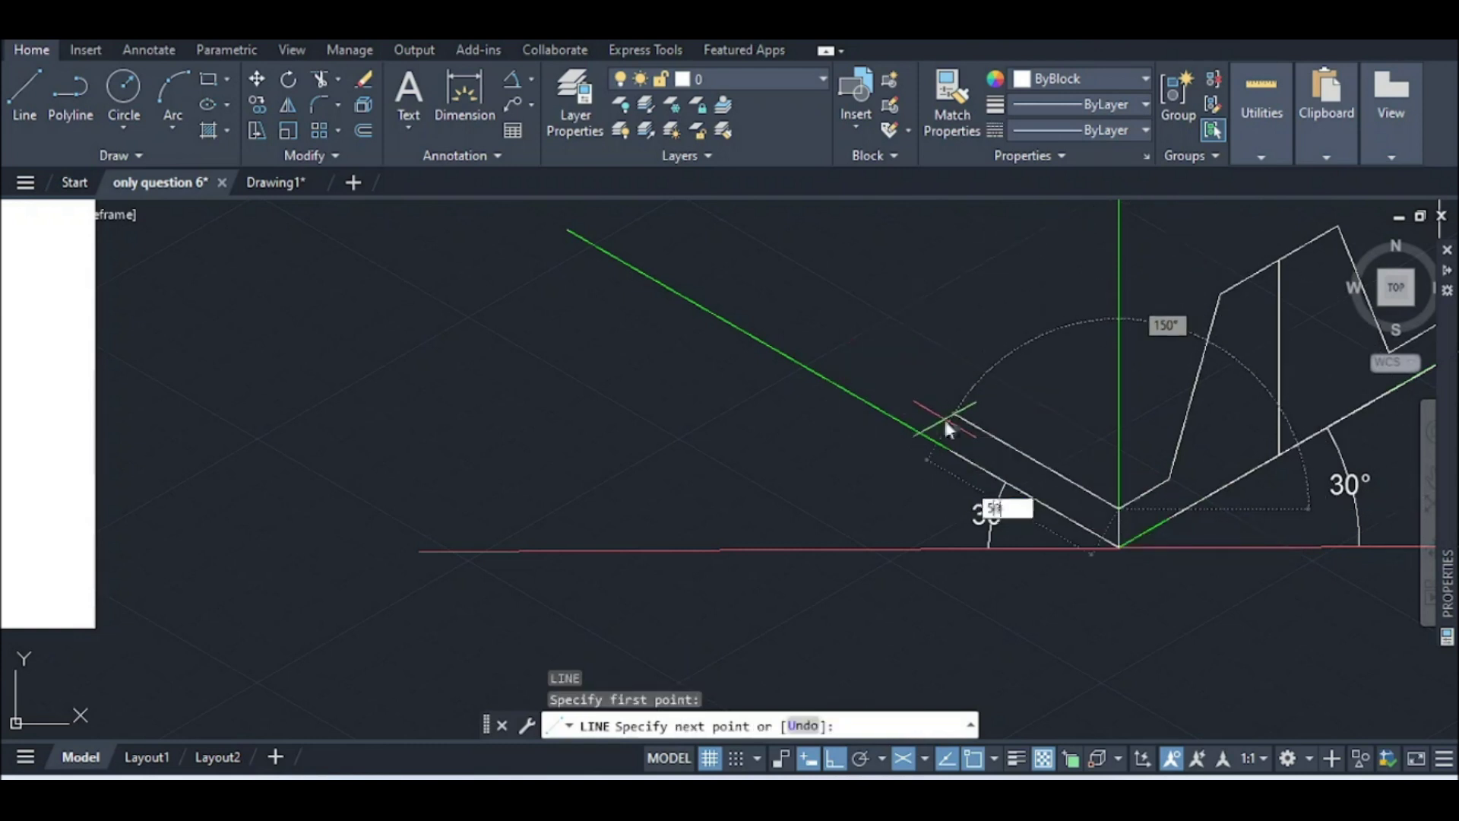
key(Return)
key(Escape)
Draw a 50-unit receding edge at 150° from the corner where the low step meets the sloping side
scroll(1208, 399, up, 2)
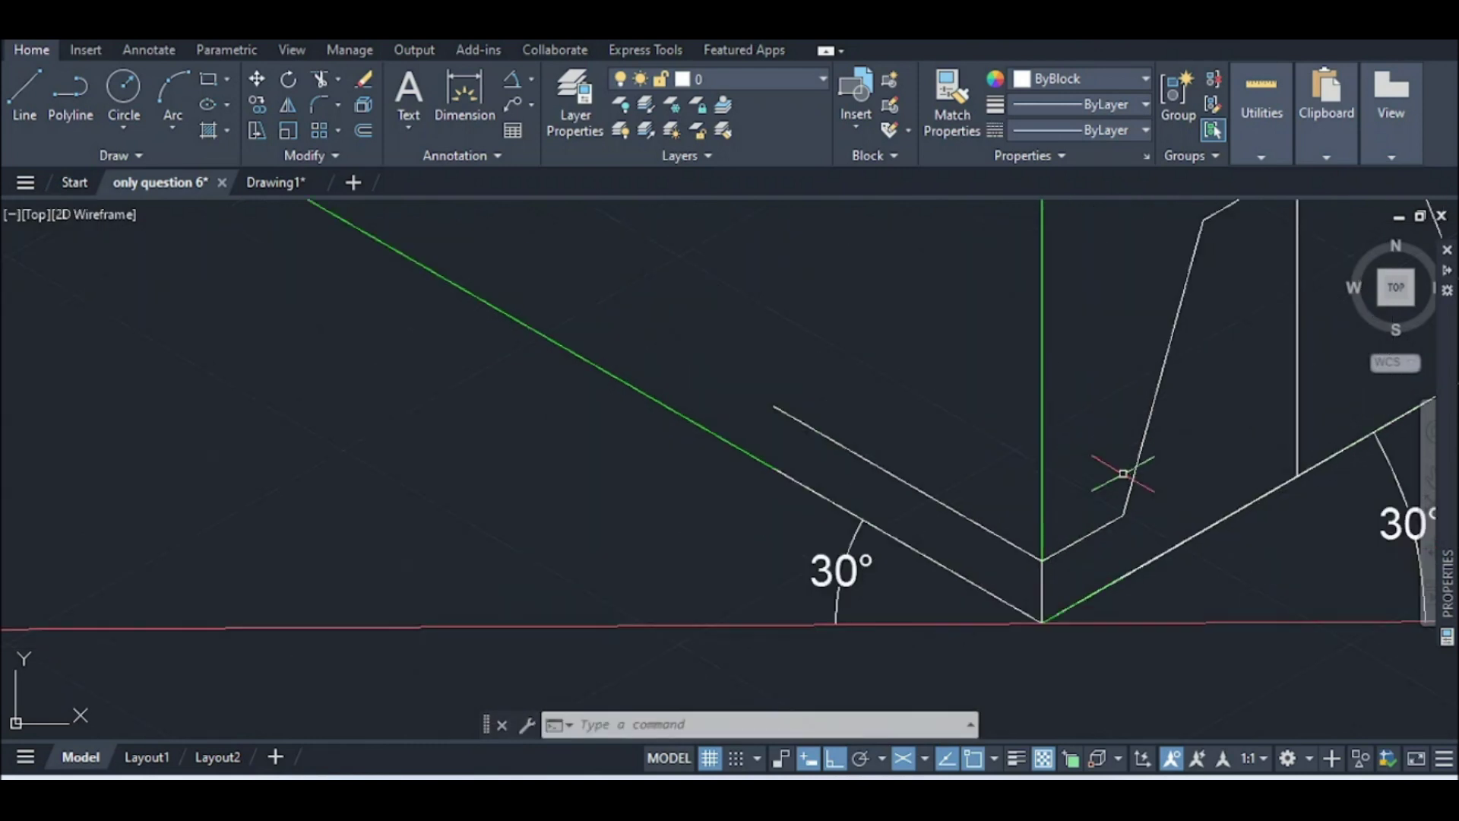
text(l)
key(Return)
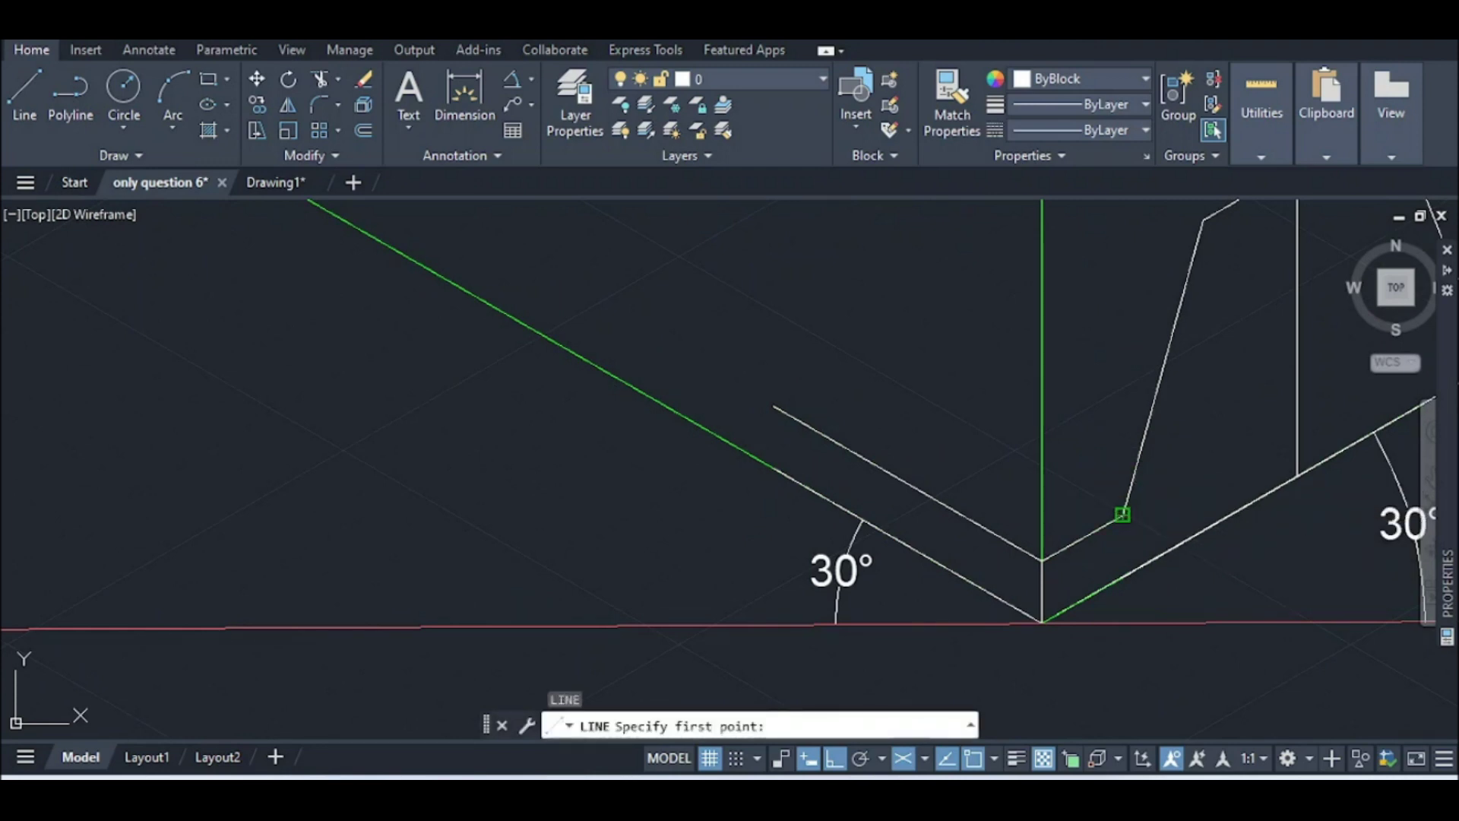
click(1123, 514)
text(5)
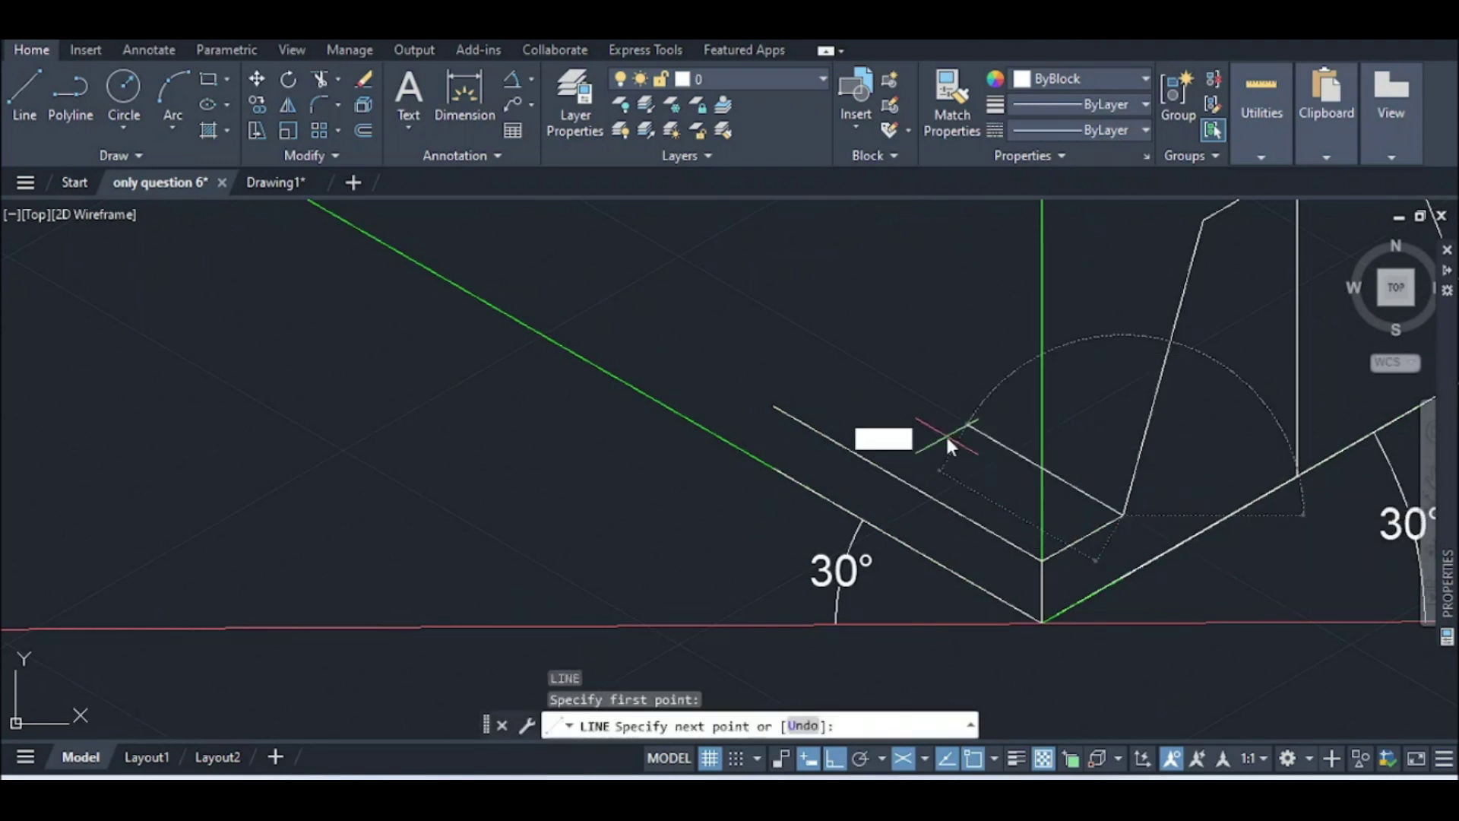
text(0)
key(Return)
key(Escape)
Draw a 50-unit receding edge at 150° from the end of the 35-unit top edge nearest the axes
scroll(964, 417, down, 5)
scroll(1017, 426, up, 4)
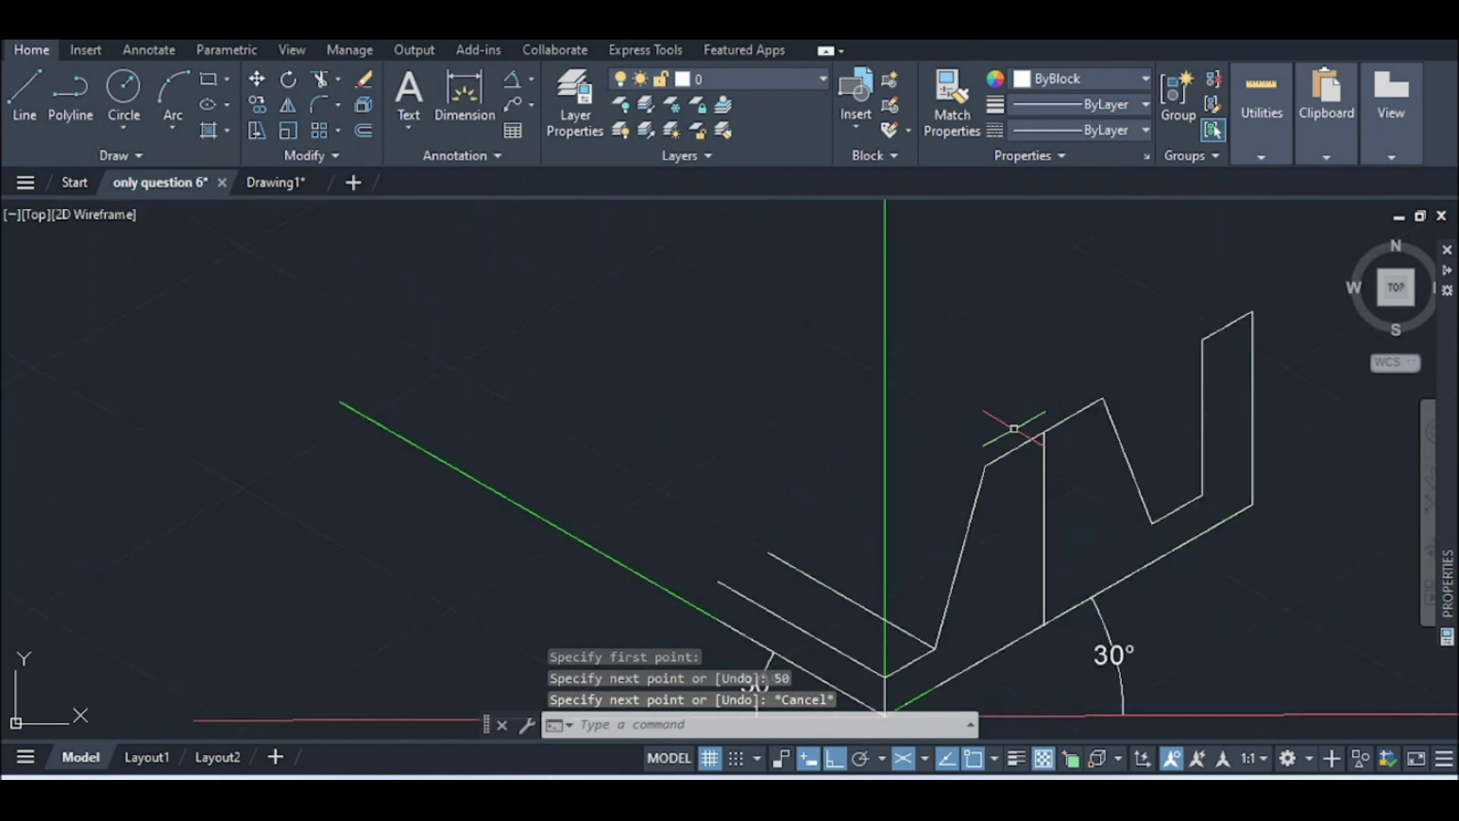
key(Return)
click(985, 466)
text(50)
key(Return)
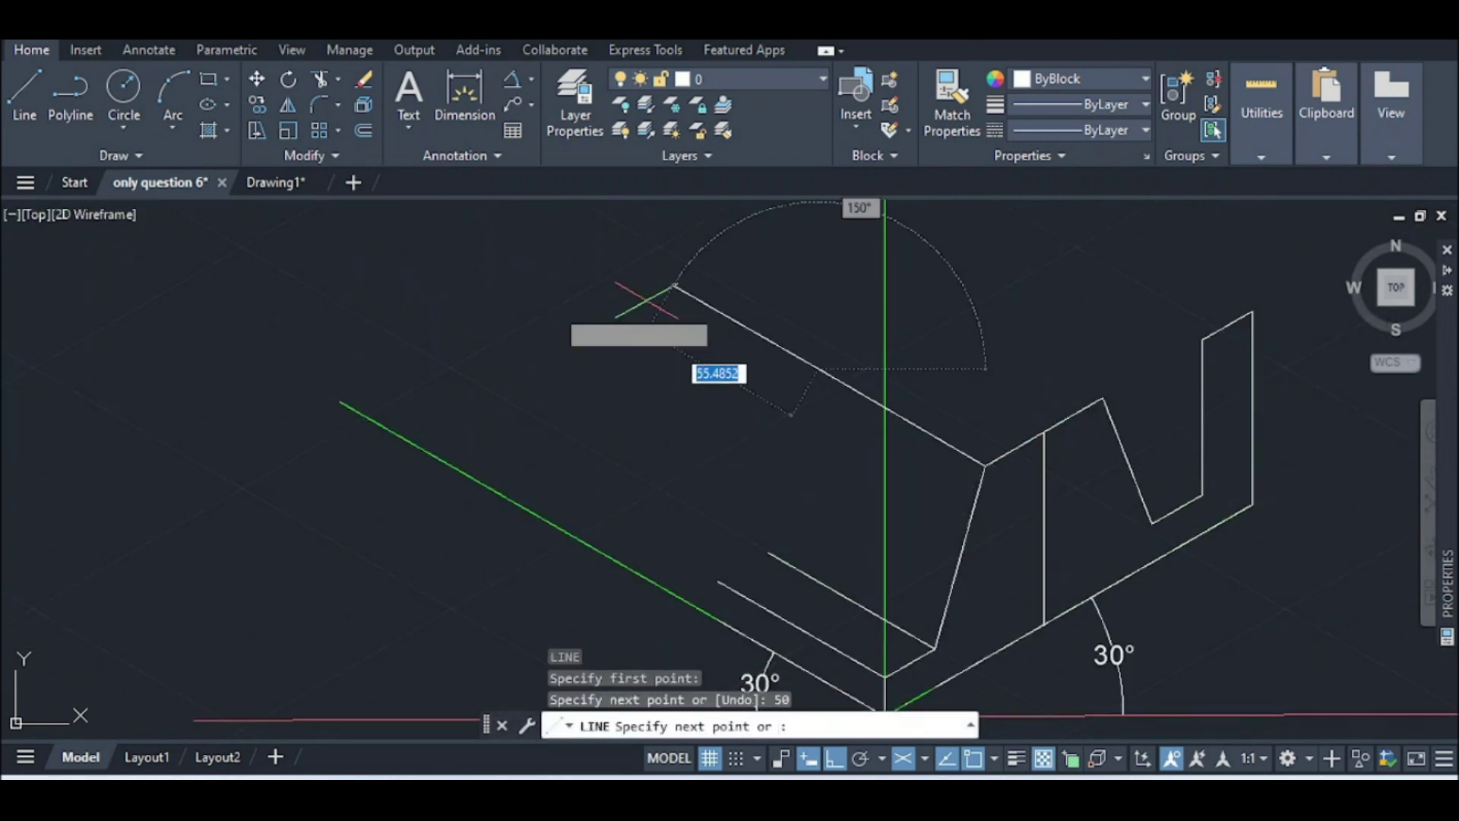
key(Escape)
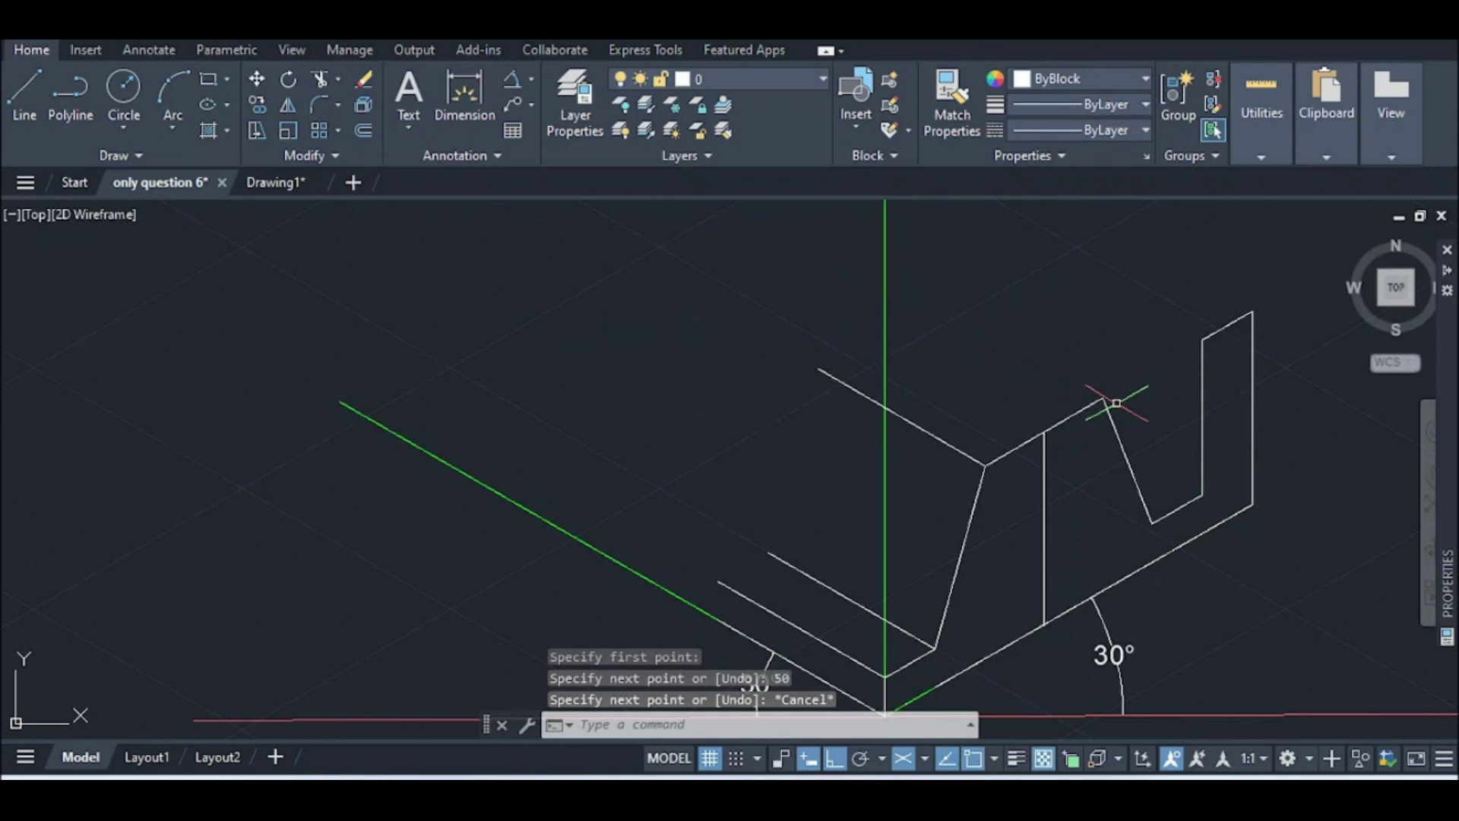
Draw a 50-unit receding edge at 150° from the end of the 35-unit top edge nearest the upright
key(Return)
click(1116, 403)
scroll(1012, 566, down, 2)
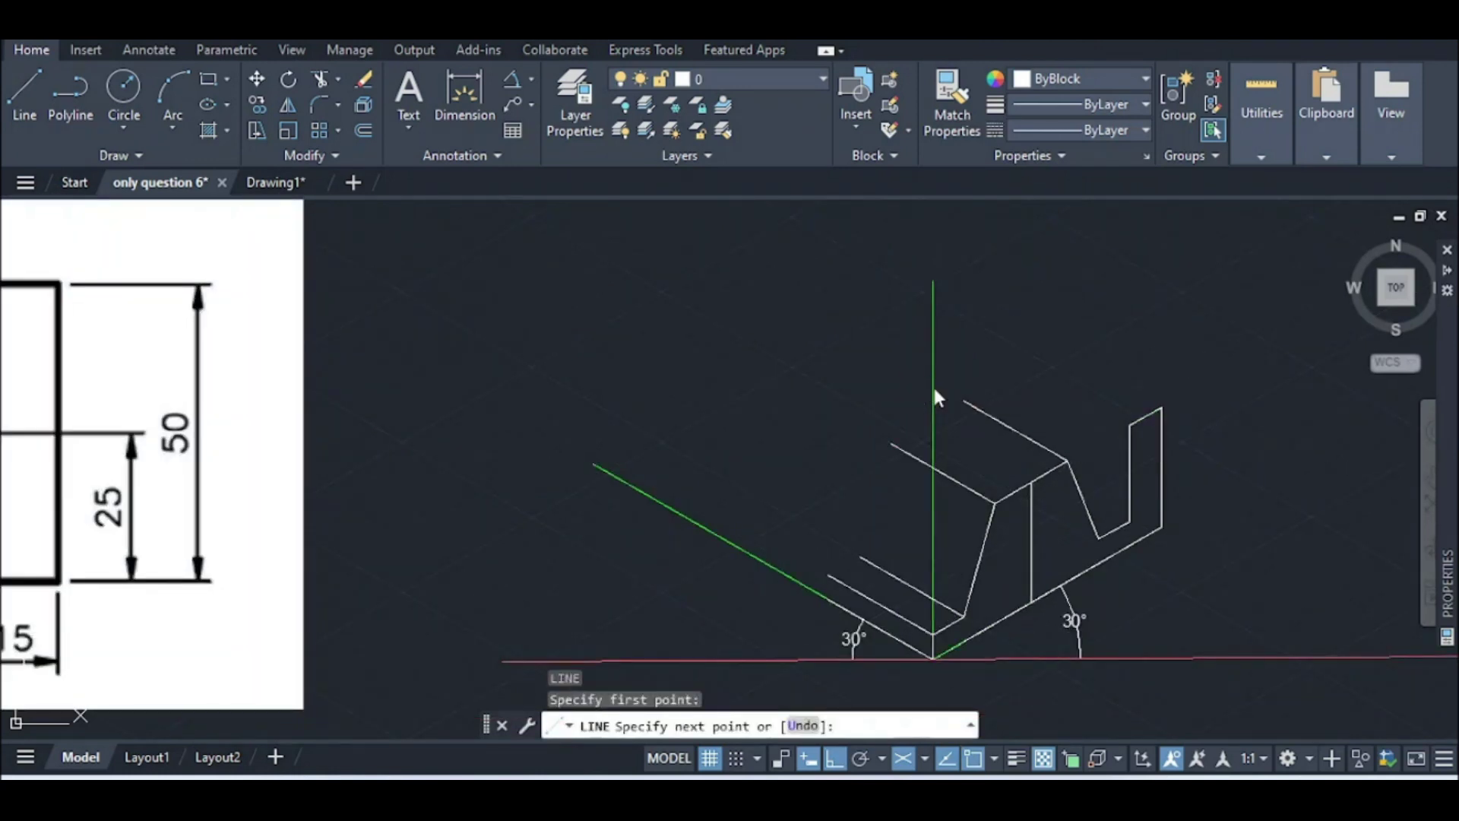
key(Escape)
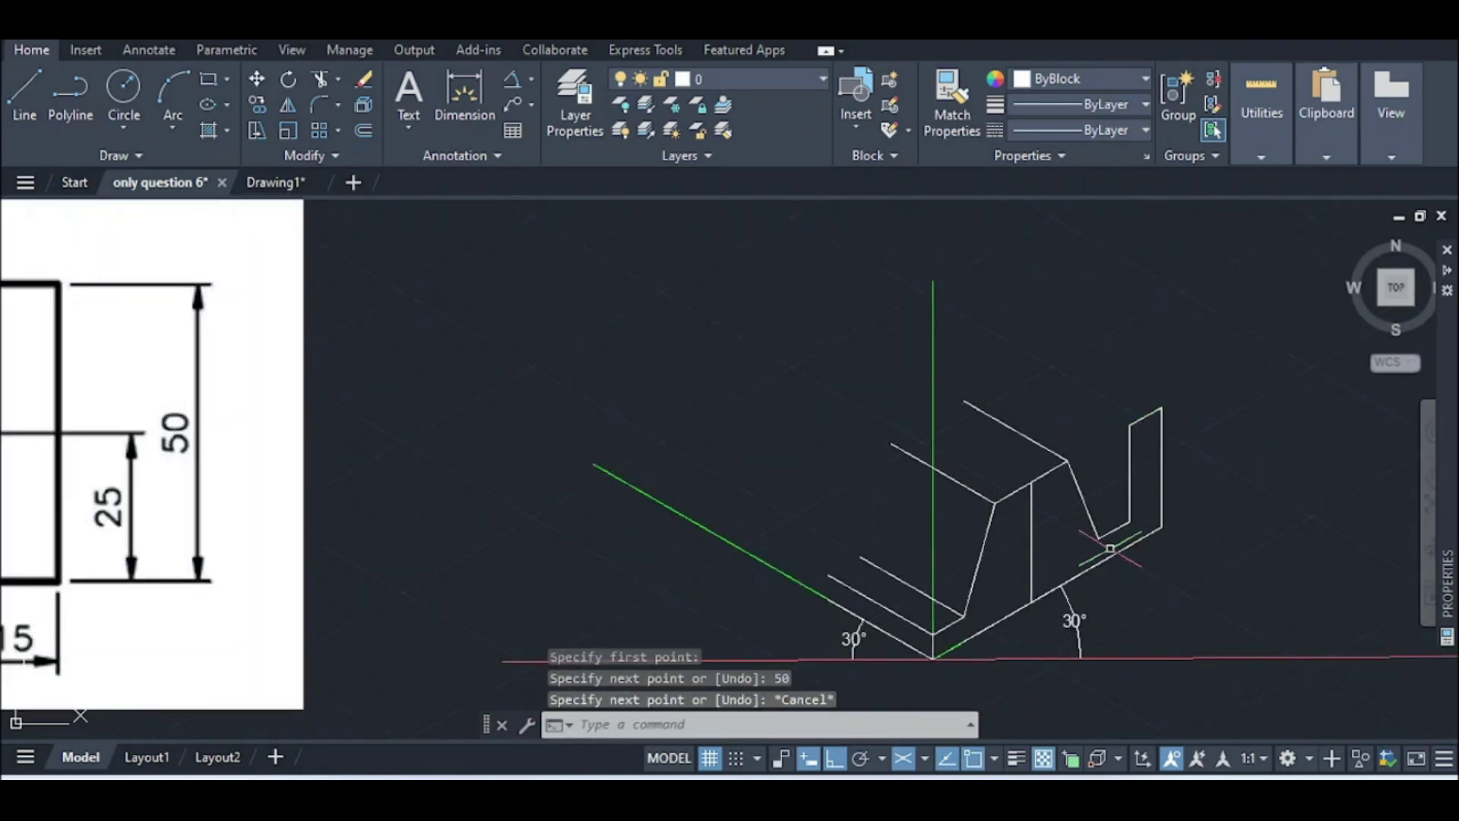
Draw a 50-unit receding edge at 150° from the corner where the notch floor meets the upright
key(Return)
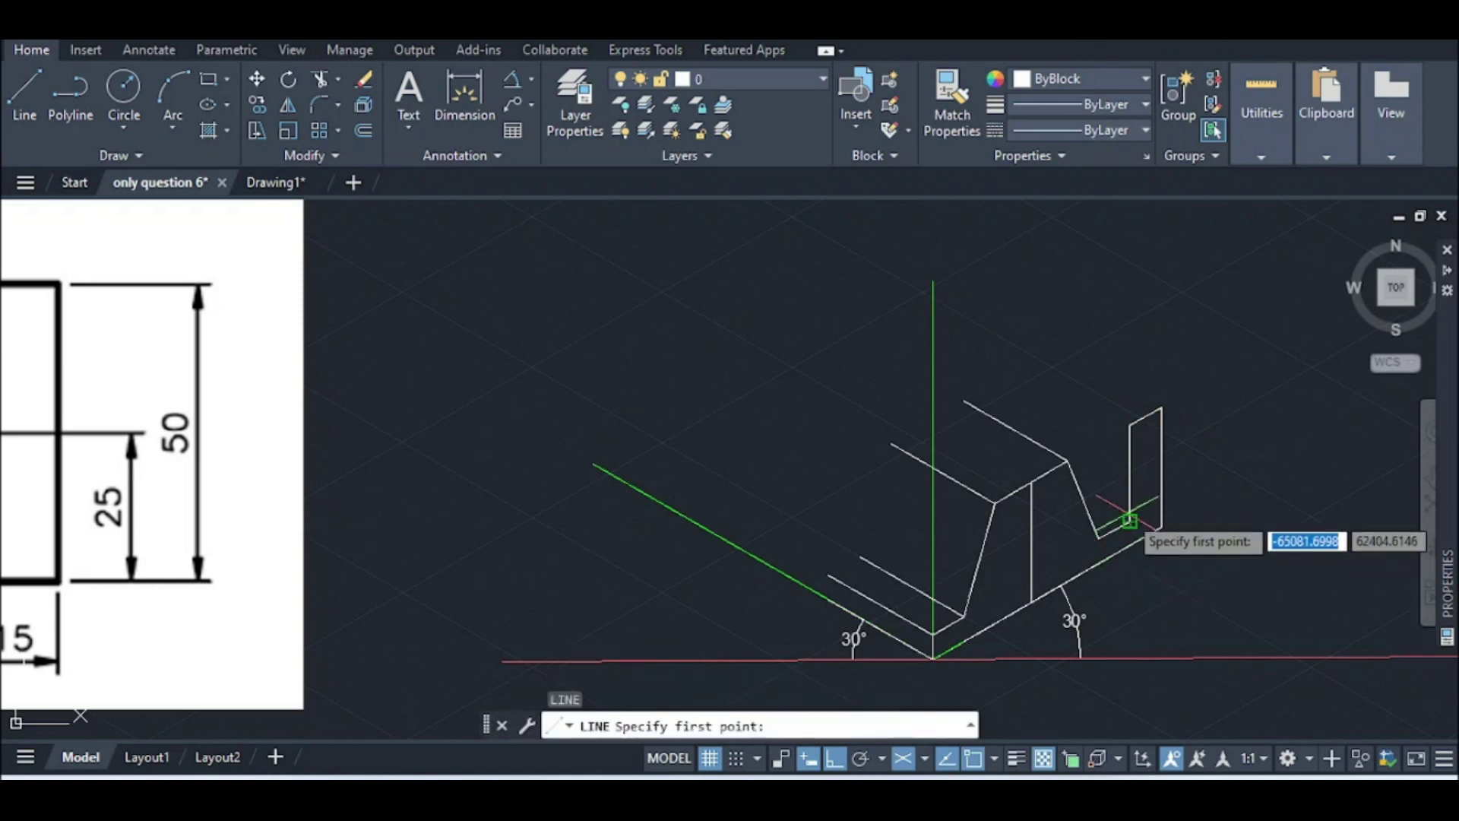
click(1128, 520)
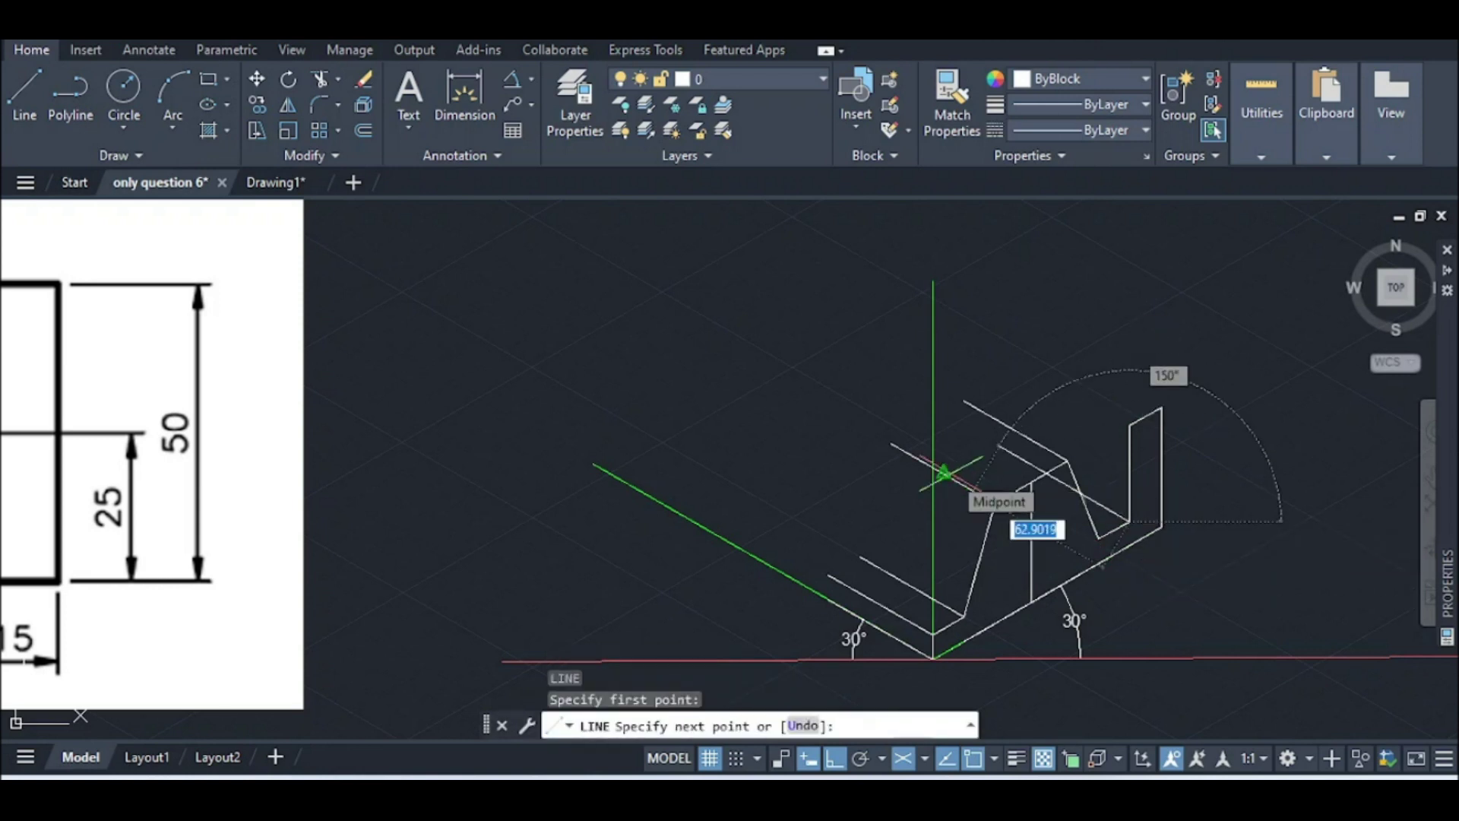
text(50)
key(Return)
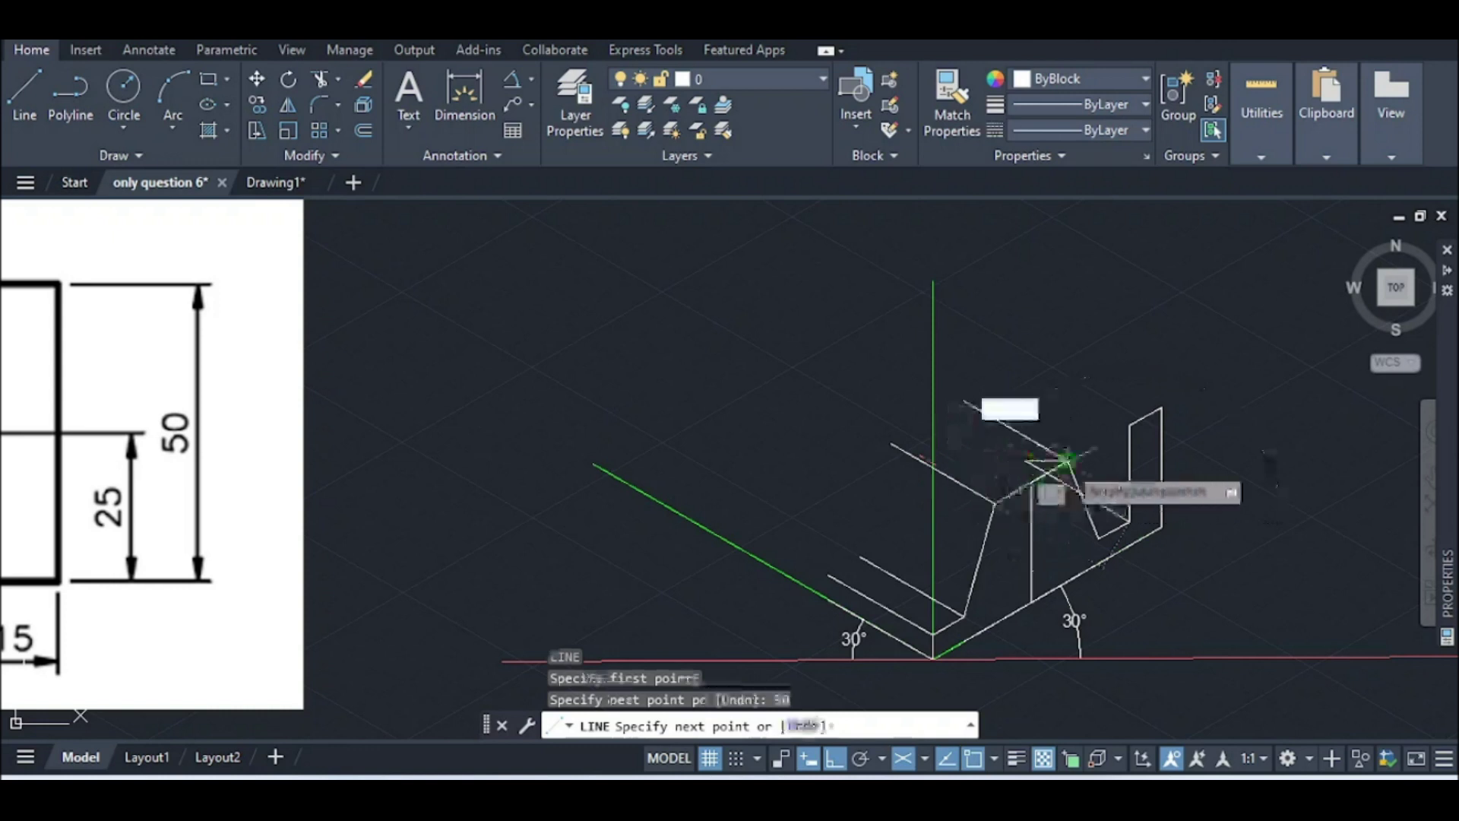
key(Escape)
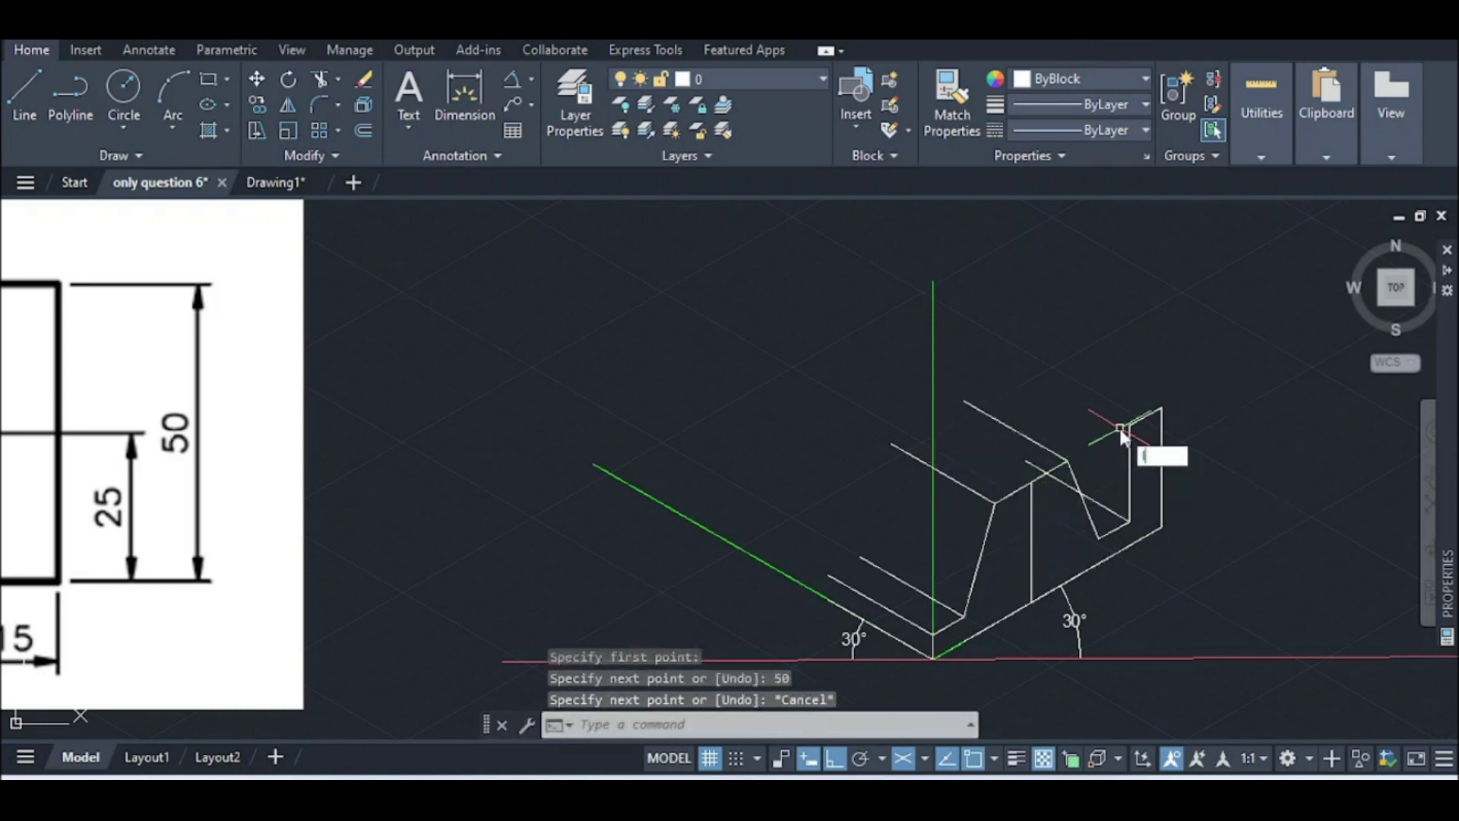
Draw 50-unit receding edges at 150° from the inner and outer top corners of the upright
key(Return)
click(1130, 424)
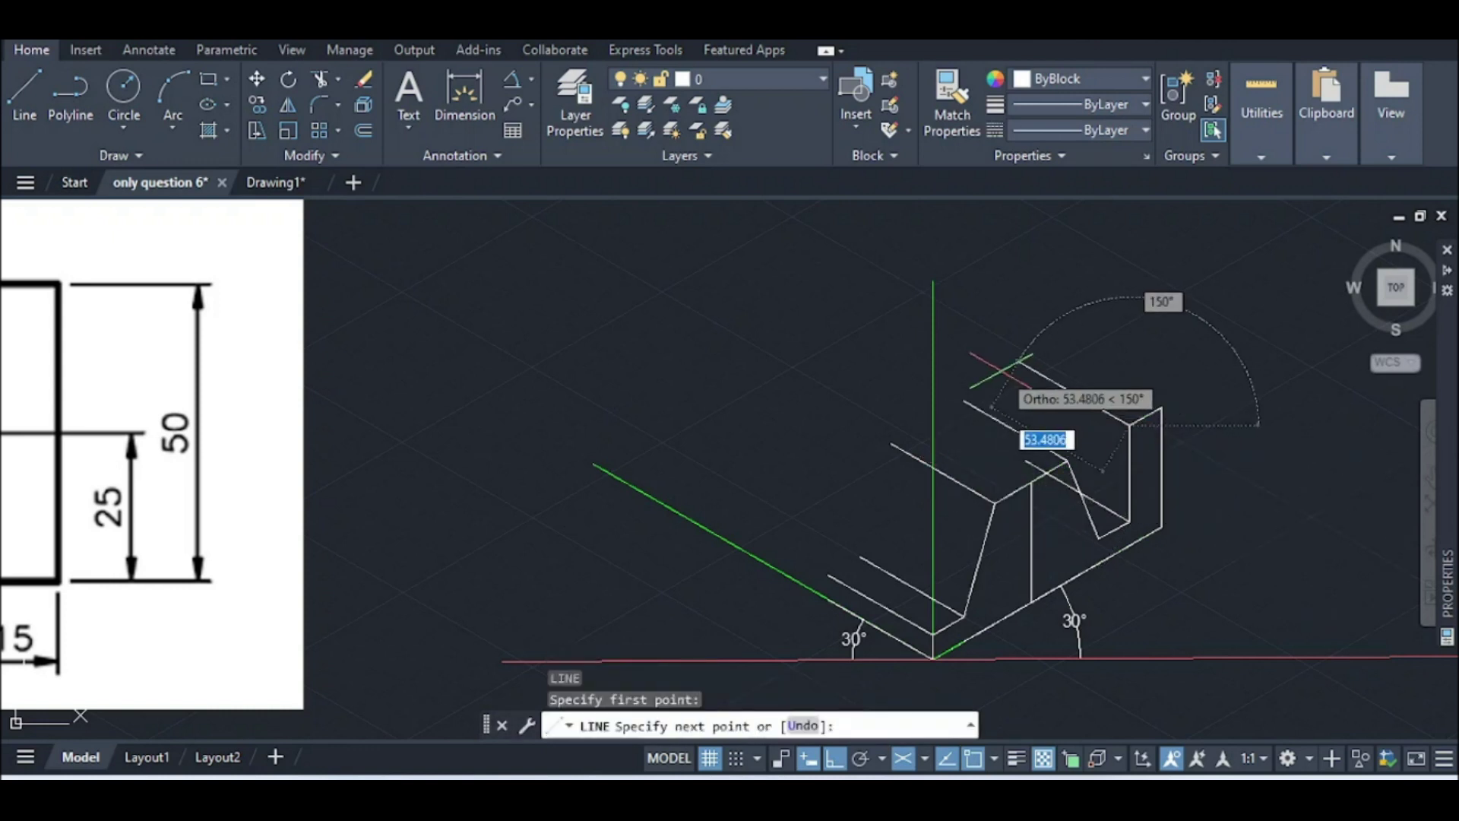
text(50)
key(Return)
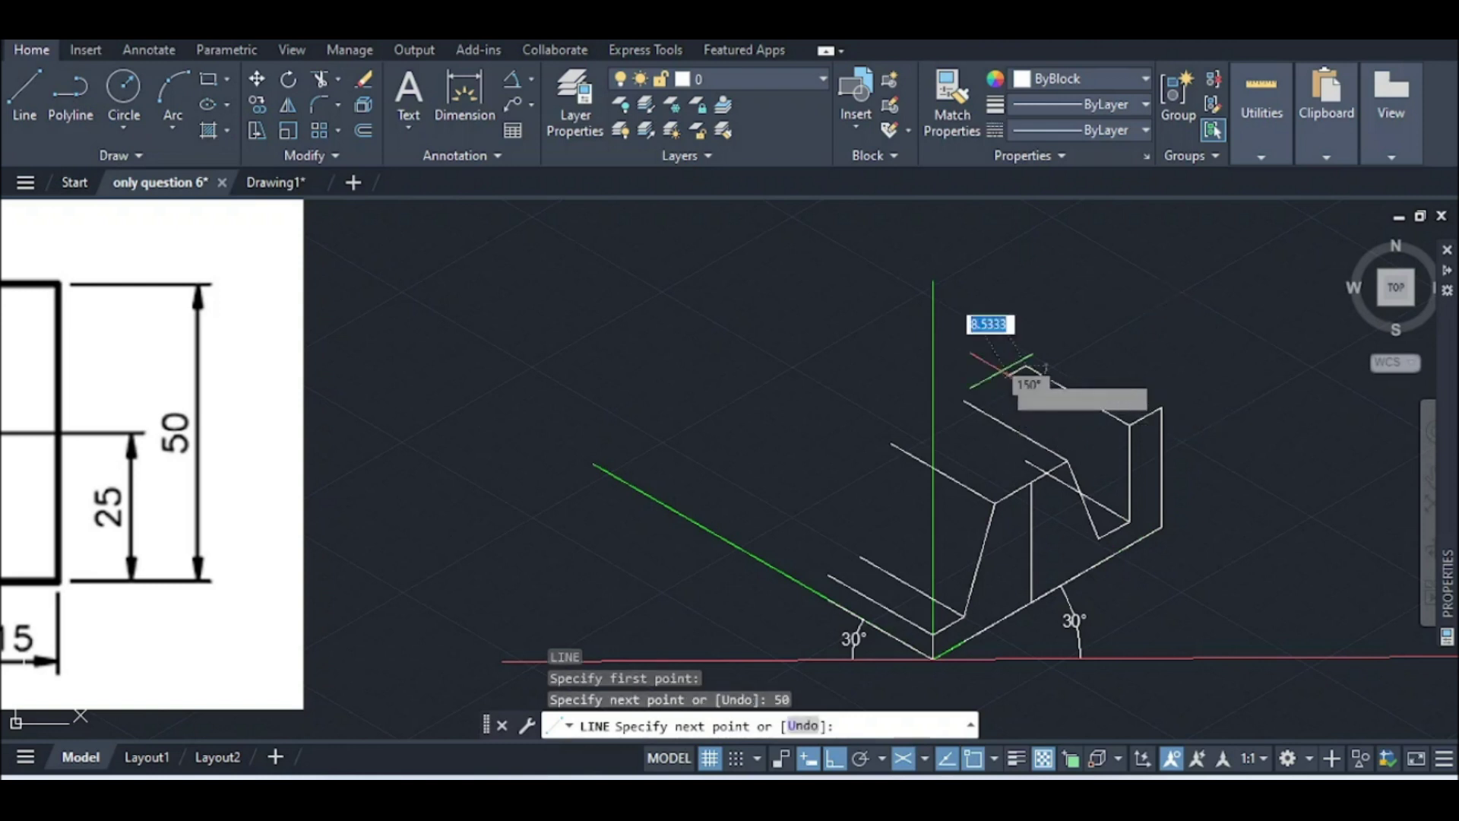
key(Escape)
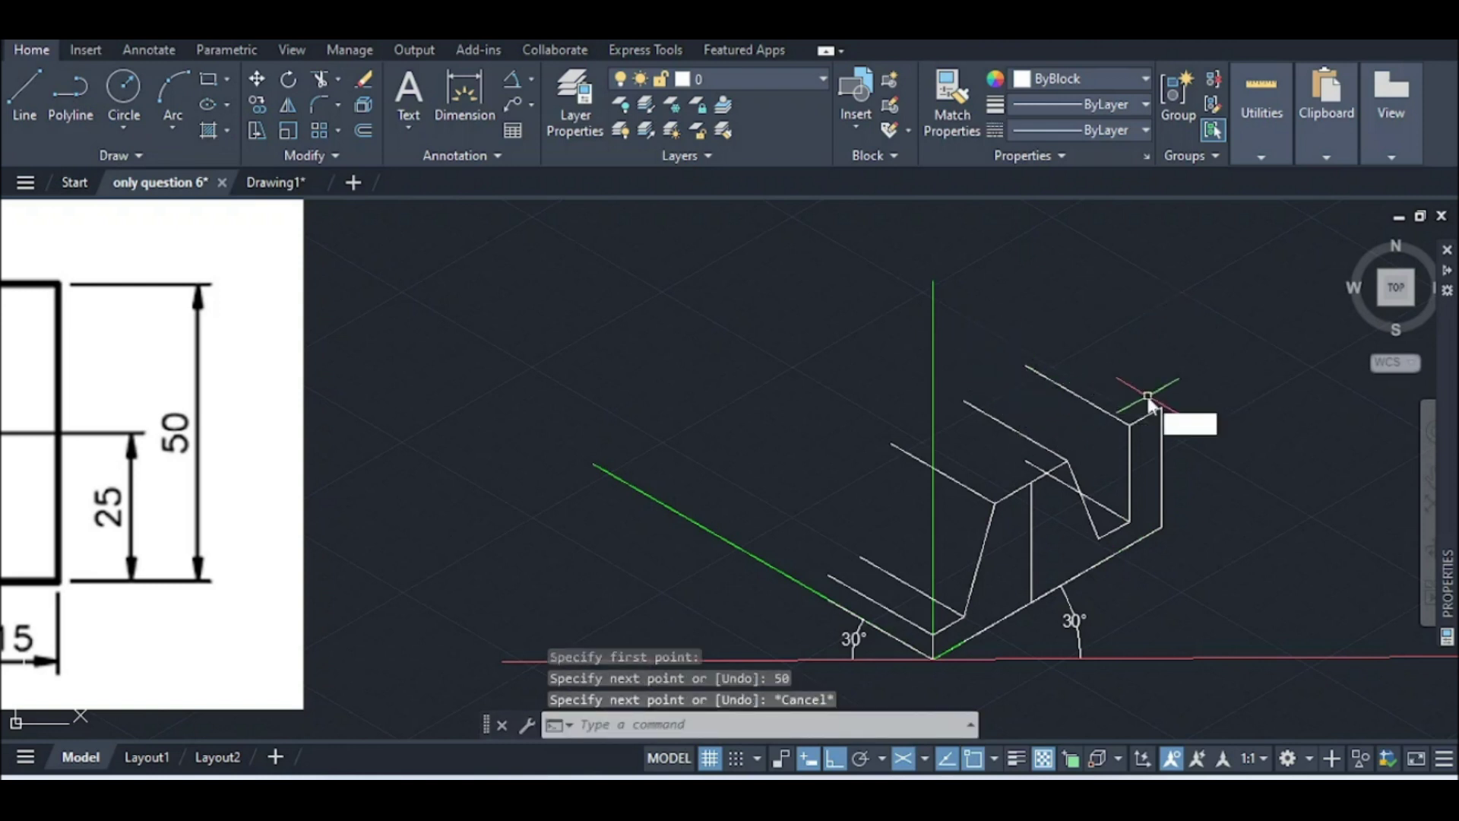
key(Return)
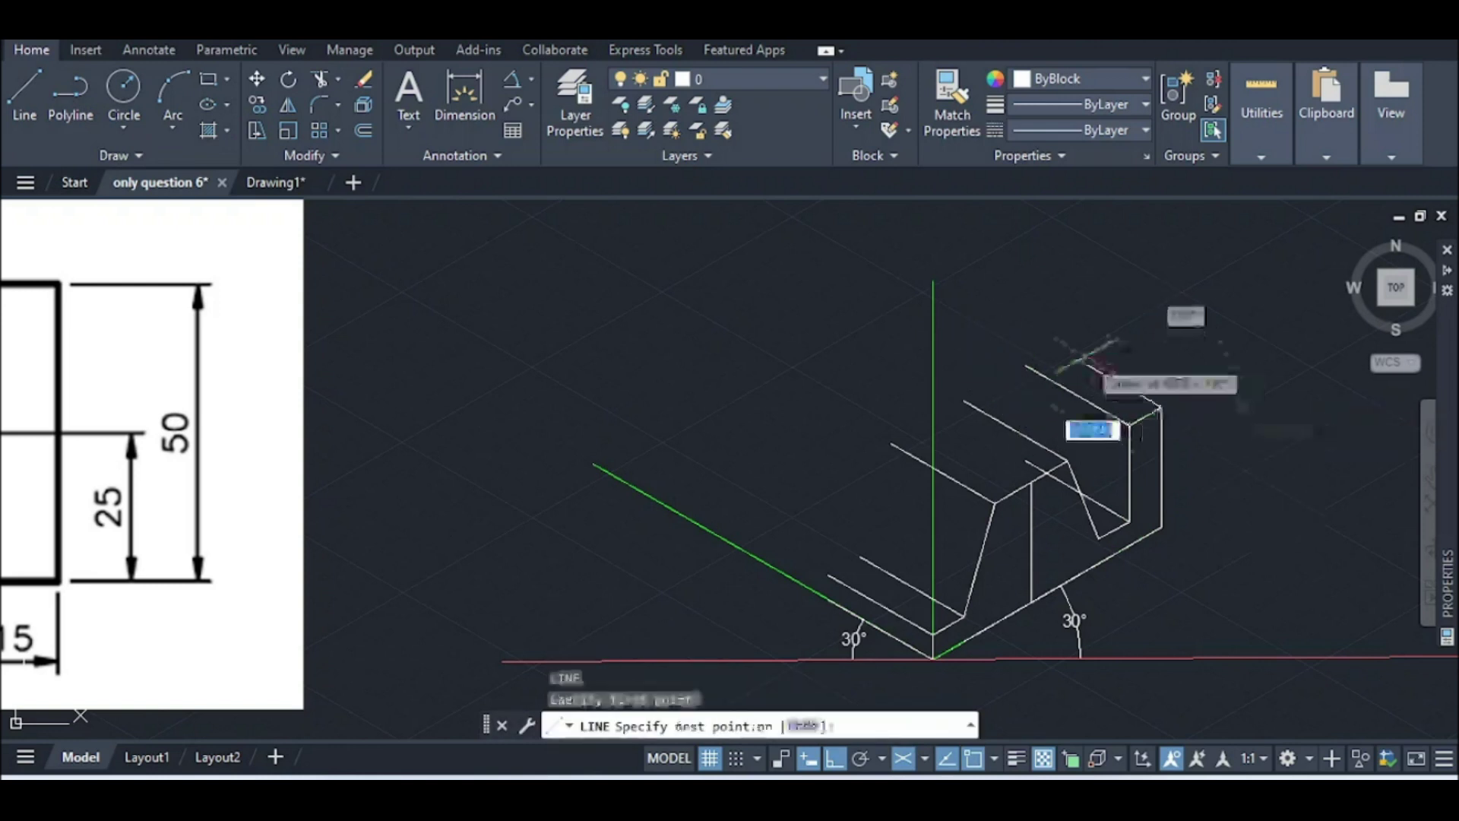
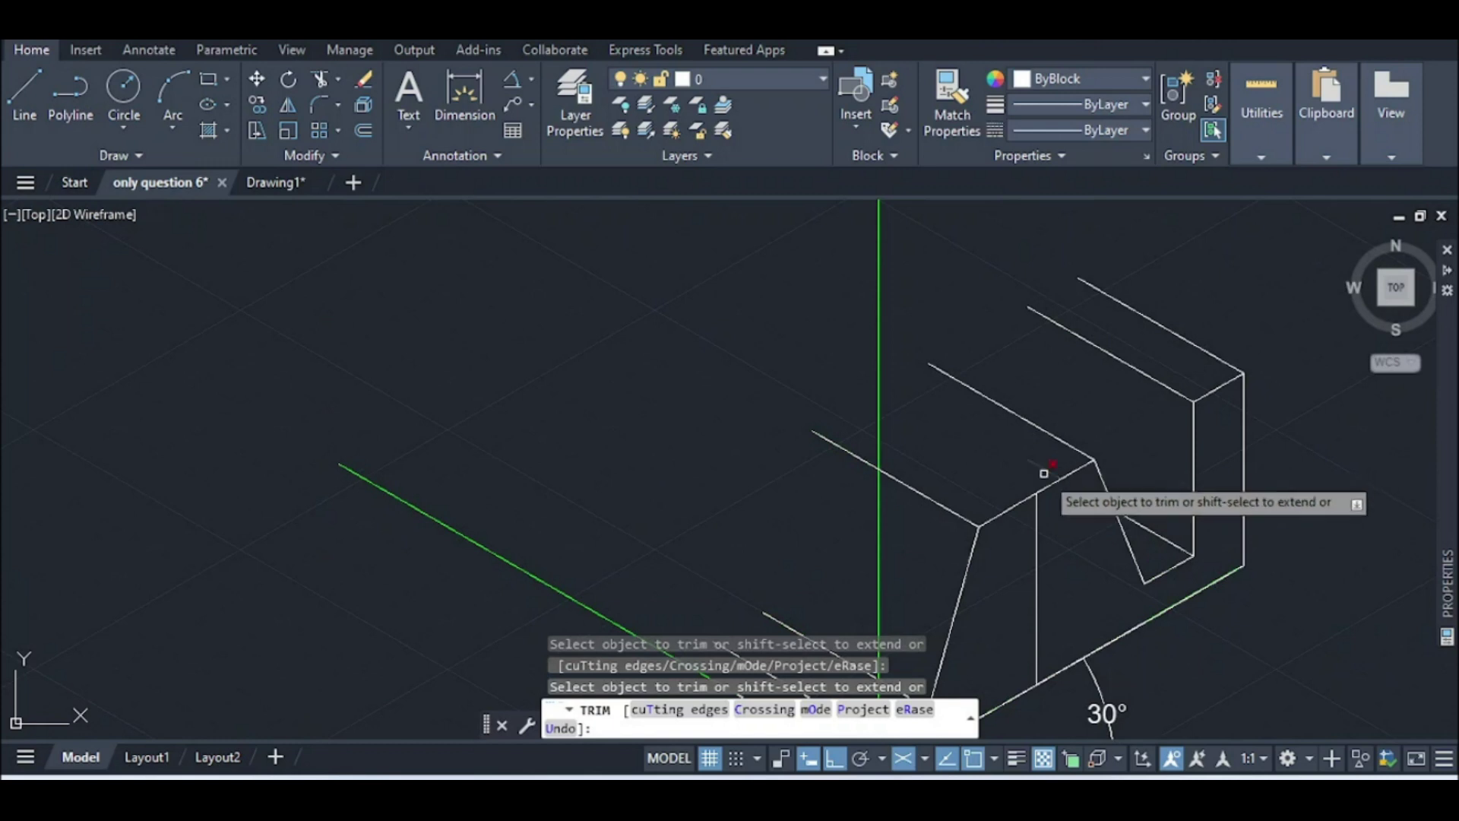
End the Trim command and set the current drawing colour to Cyan
scroll(1127, 522, down, 2)
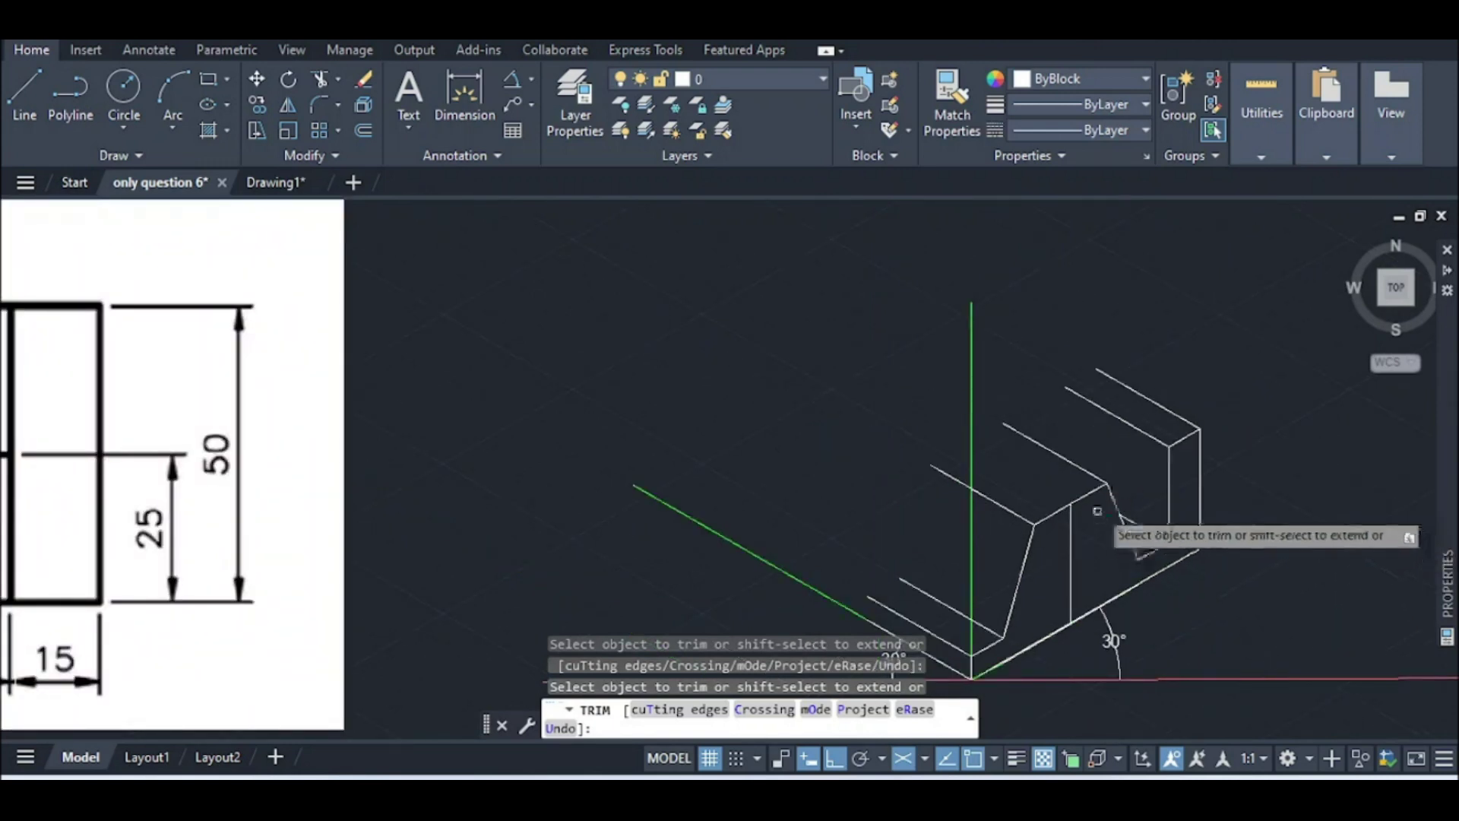
key(Escape)
scroll(1107, 514, down, 4)
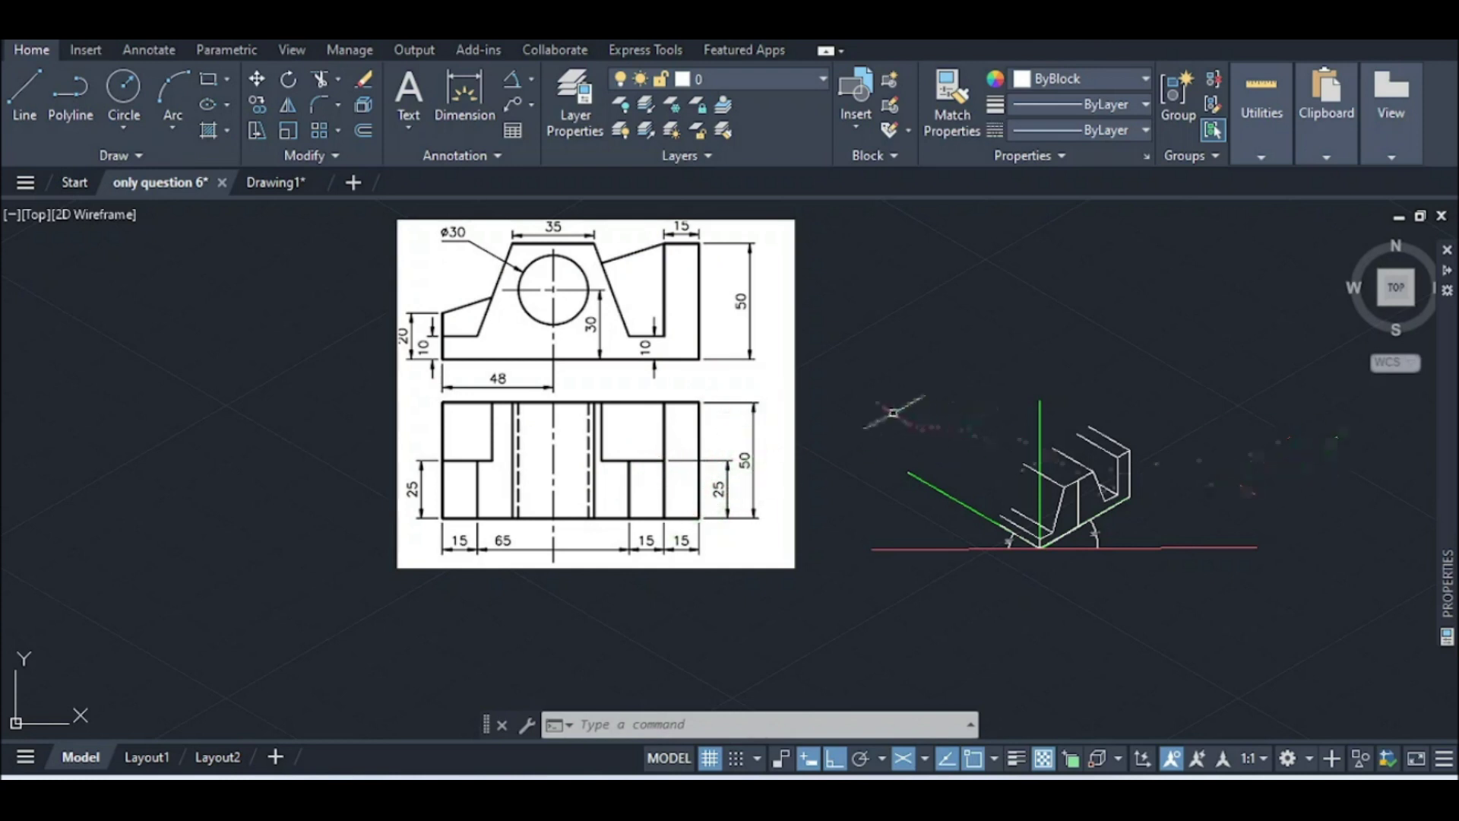
click(1063, 77)
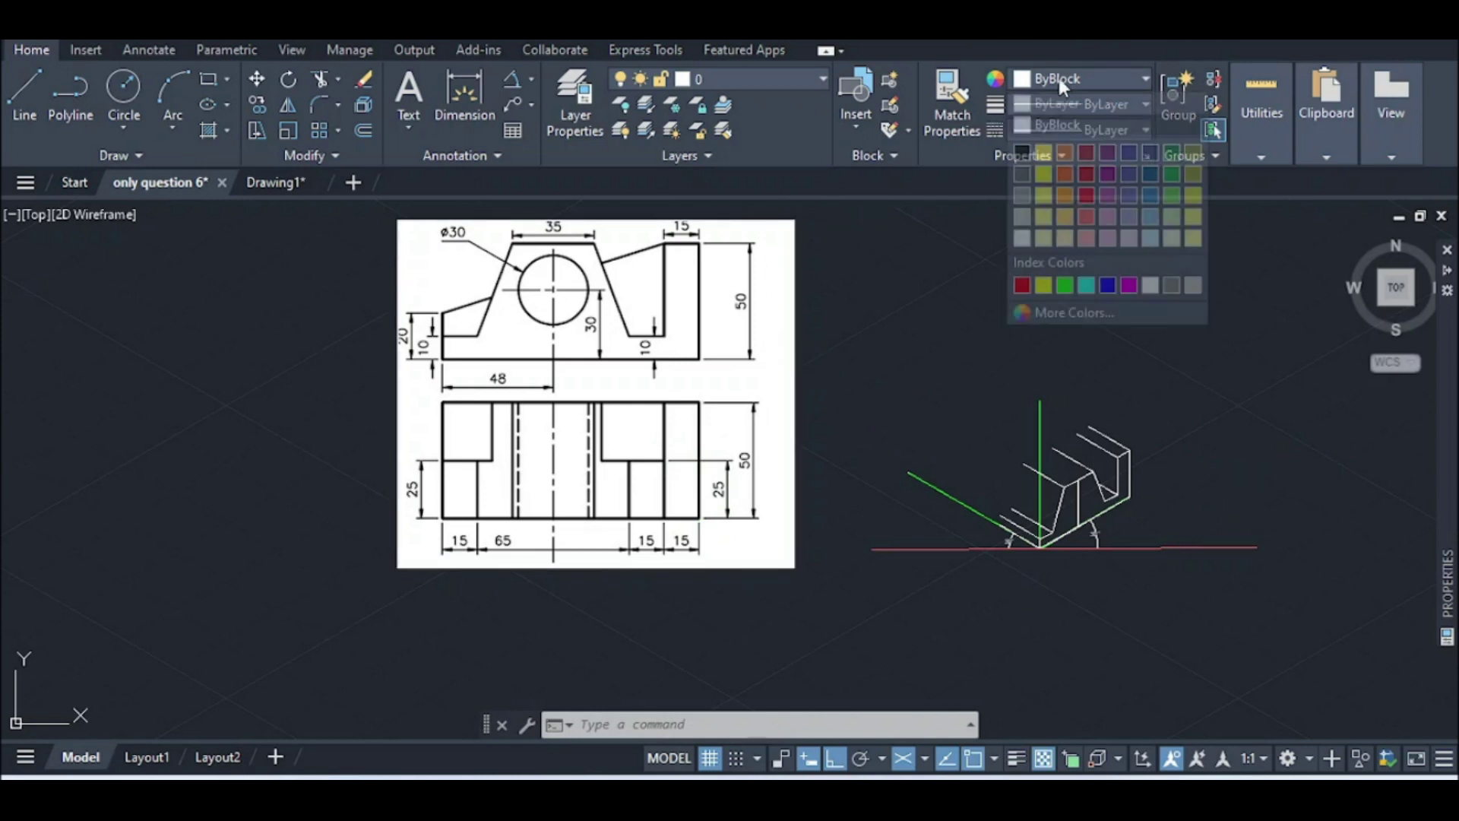
click(1086, 286)
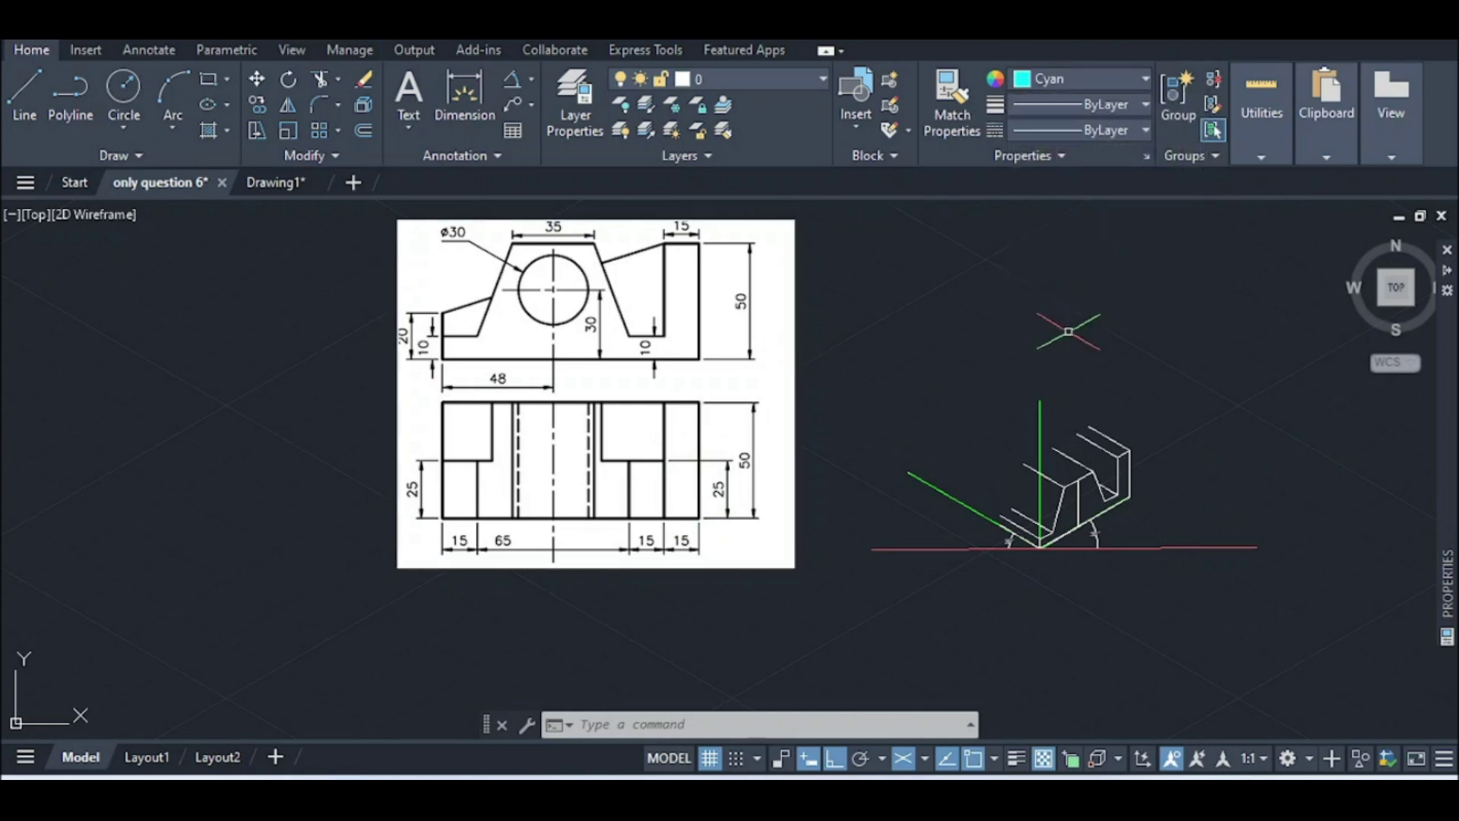
scroll(1018, 533, up, 4)
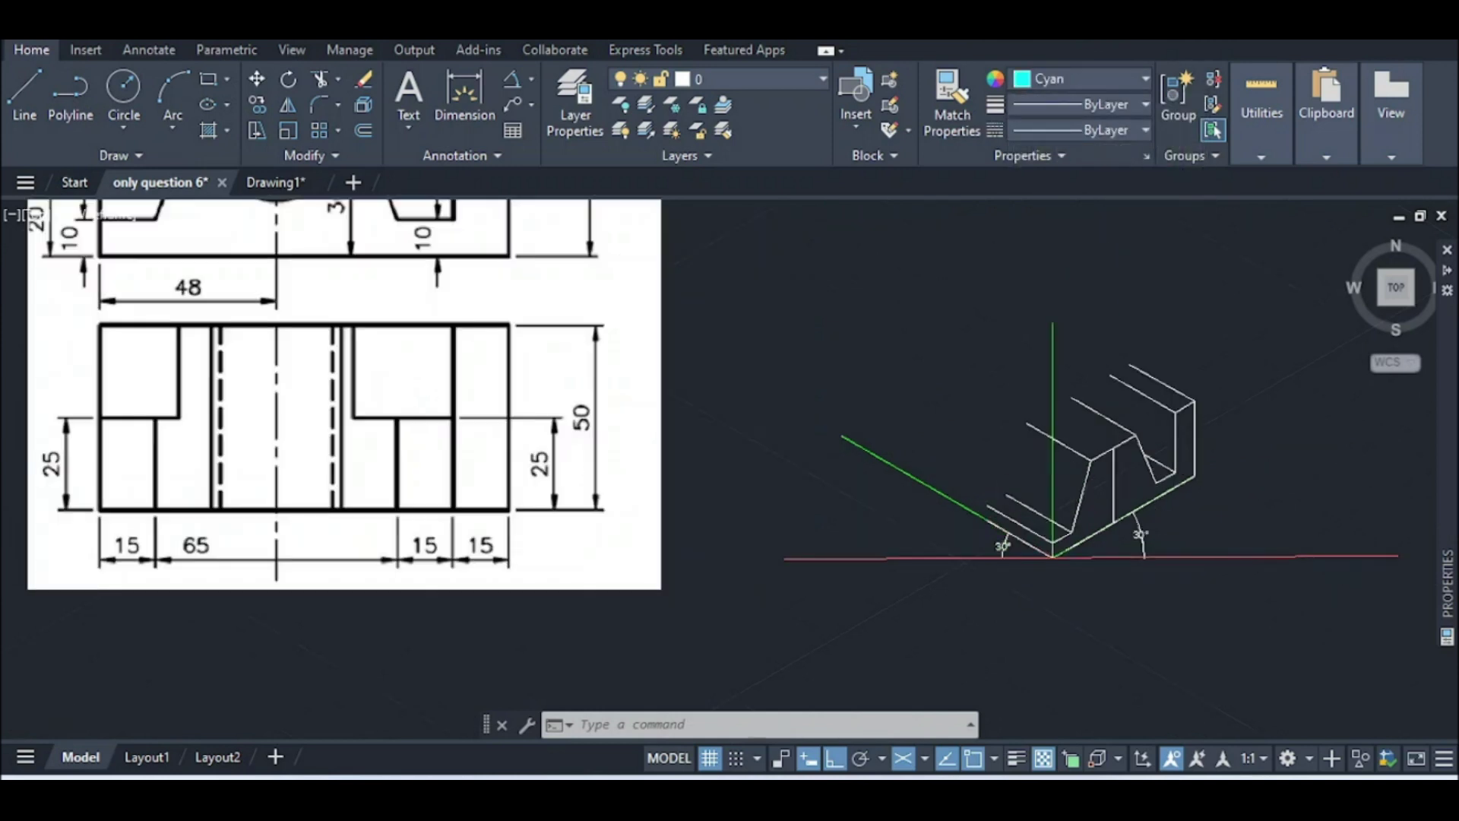
scroll(1018, 534, down, 2)
scroll(1055, 553, up, 4)
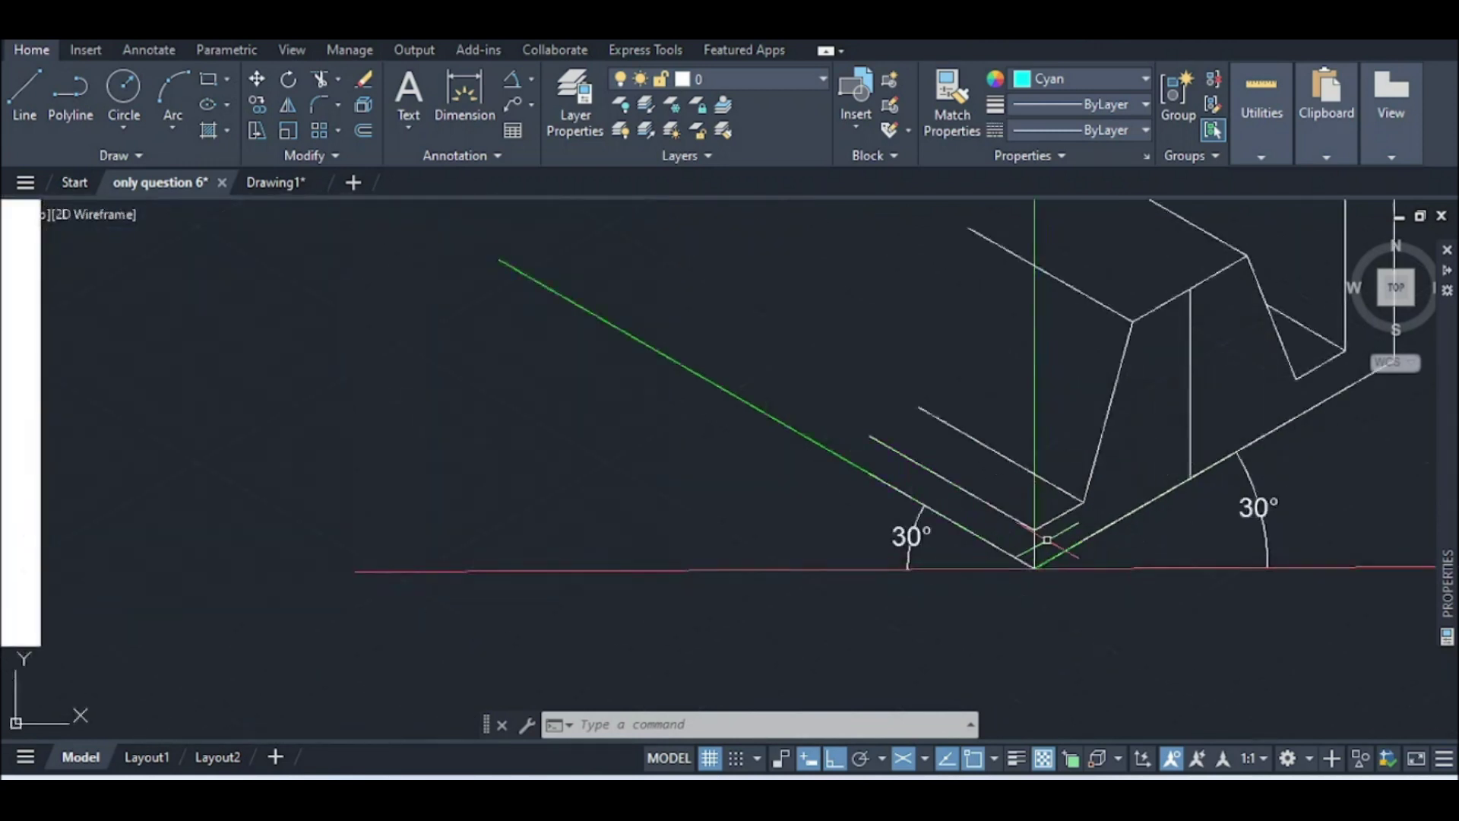
Draw a 25-unit line at 150° from the top of the short vertical edge at the front corner
key(l)
key(Return)
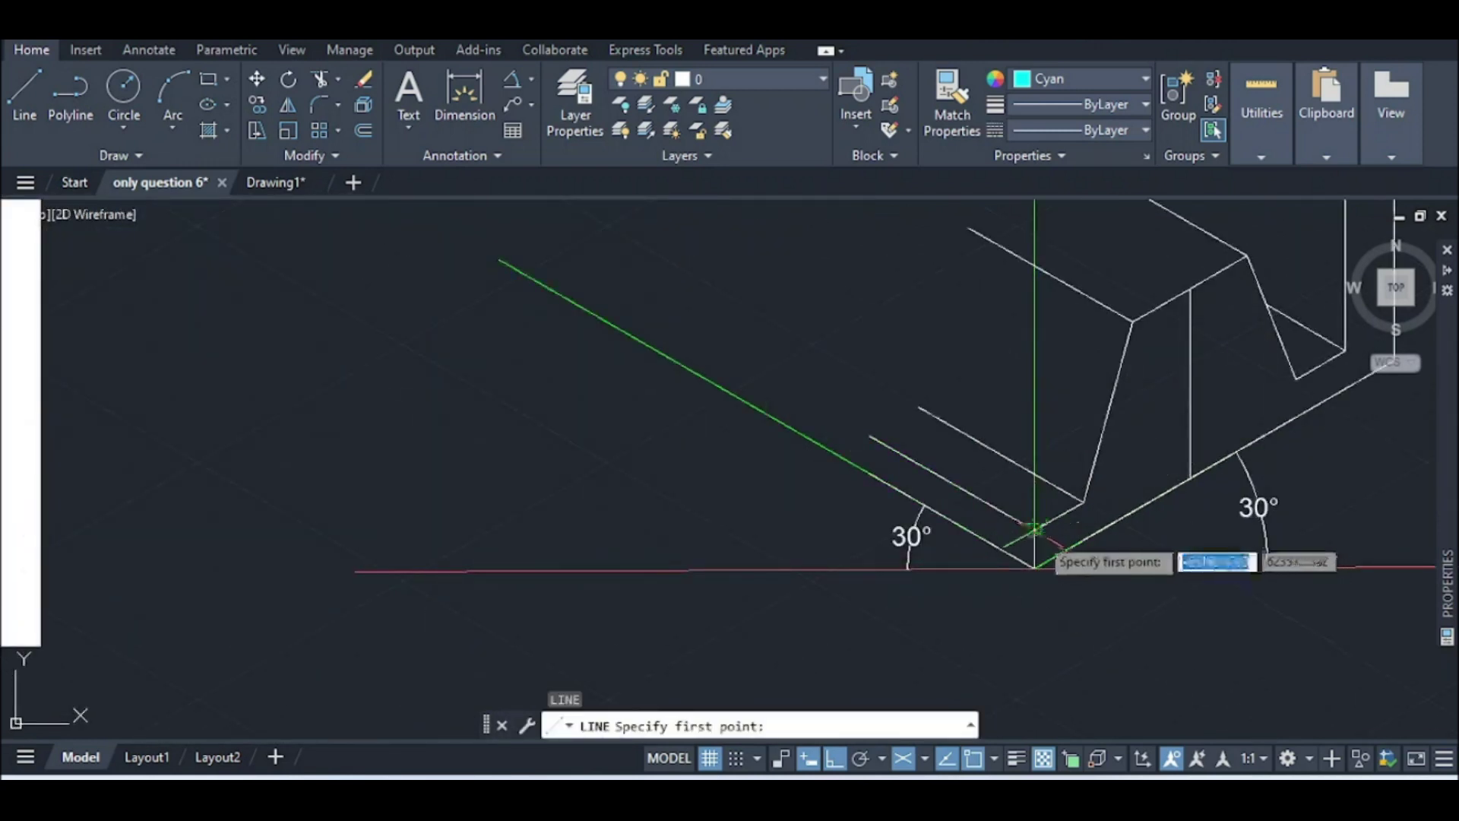
click(1035, 529)
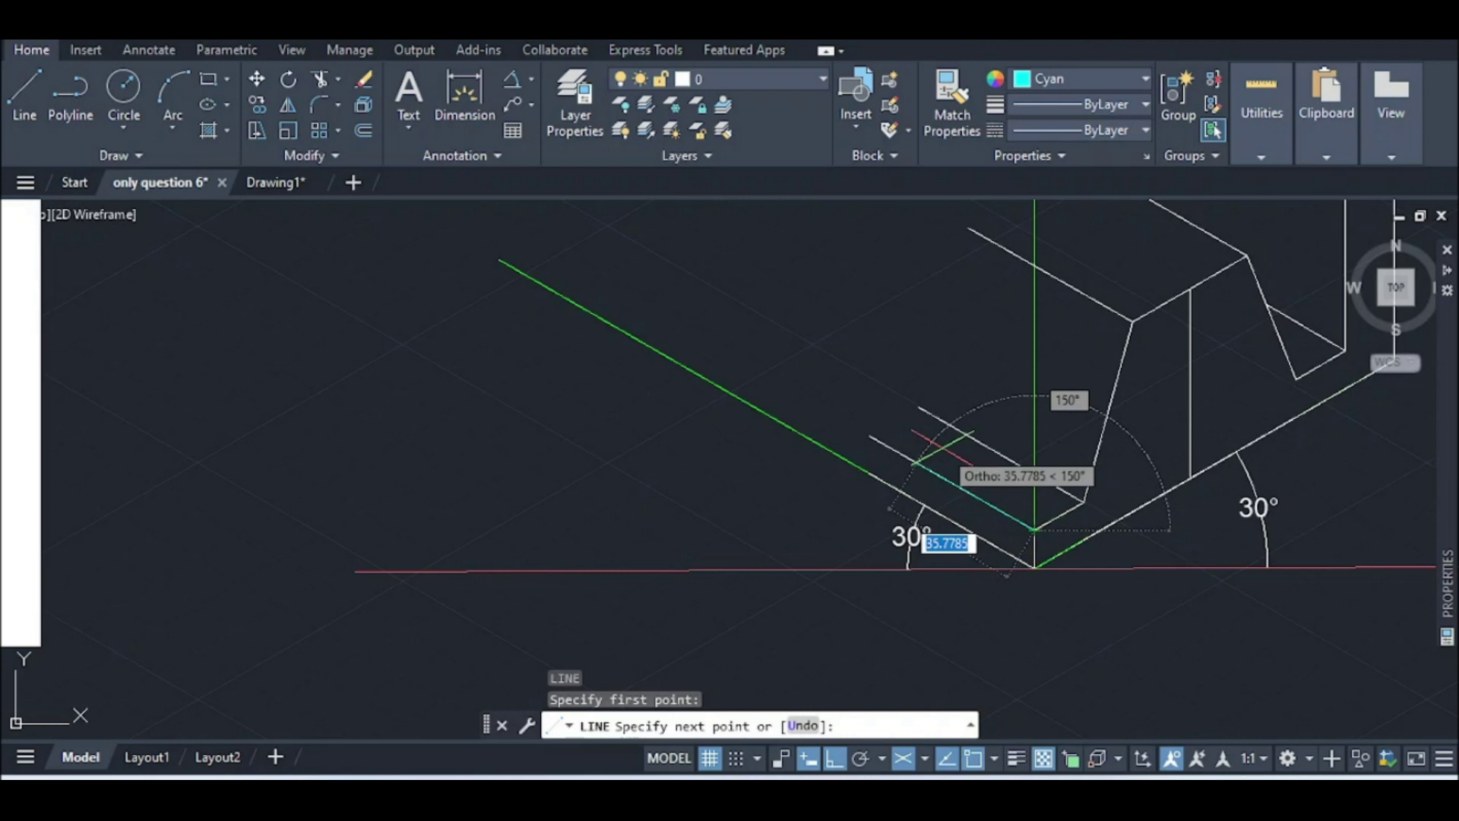
text(25)
key(Return)
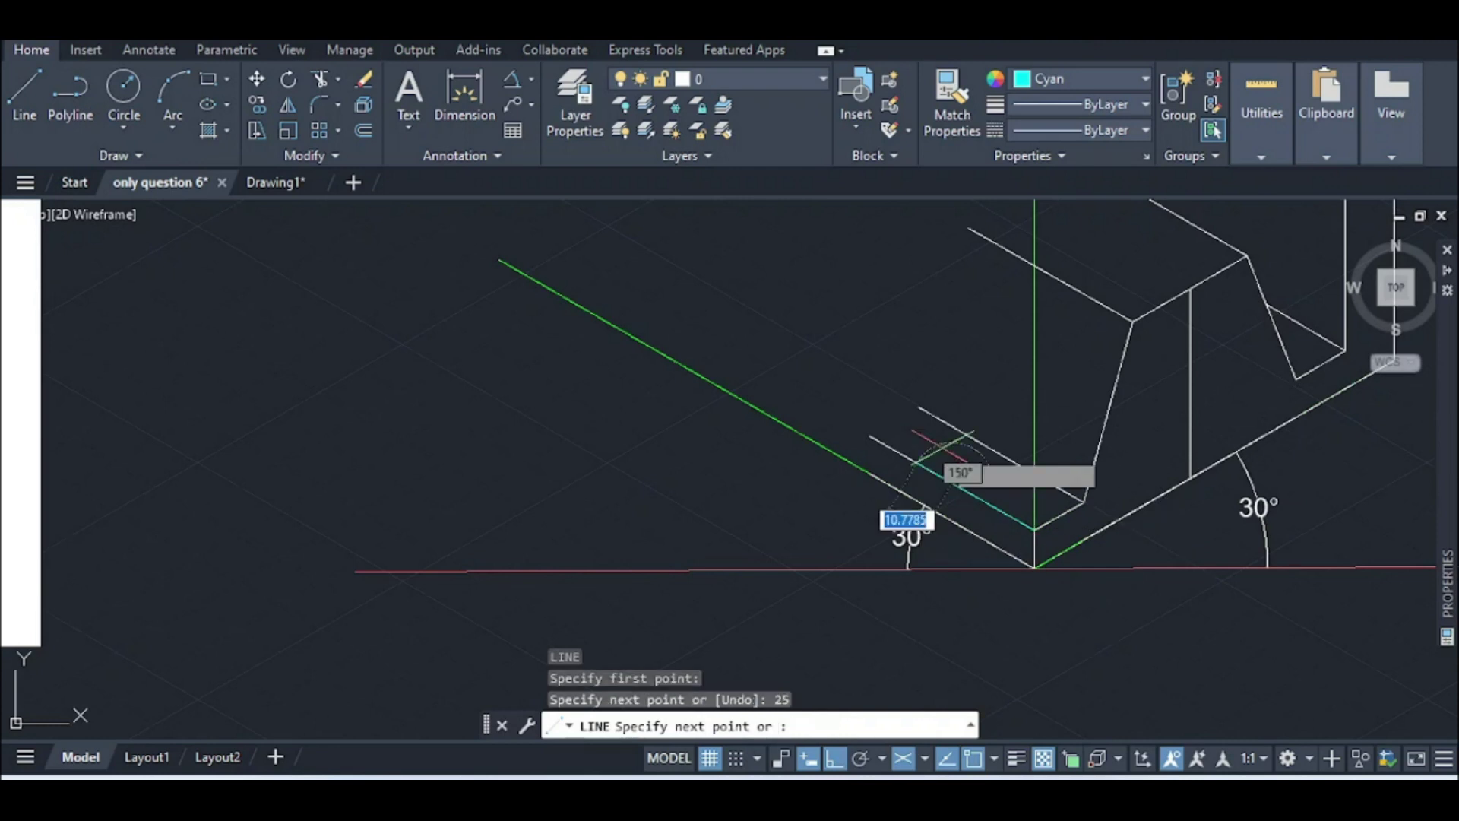
Switch to Isoplane Right and continue the line 10 units vertically upward, then end the Line command
click(925, 753)
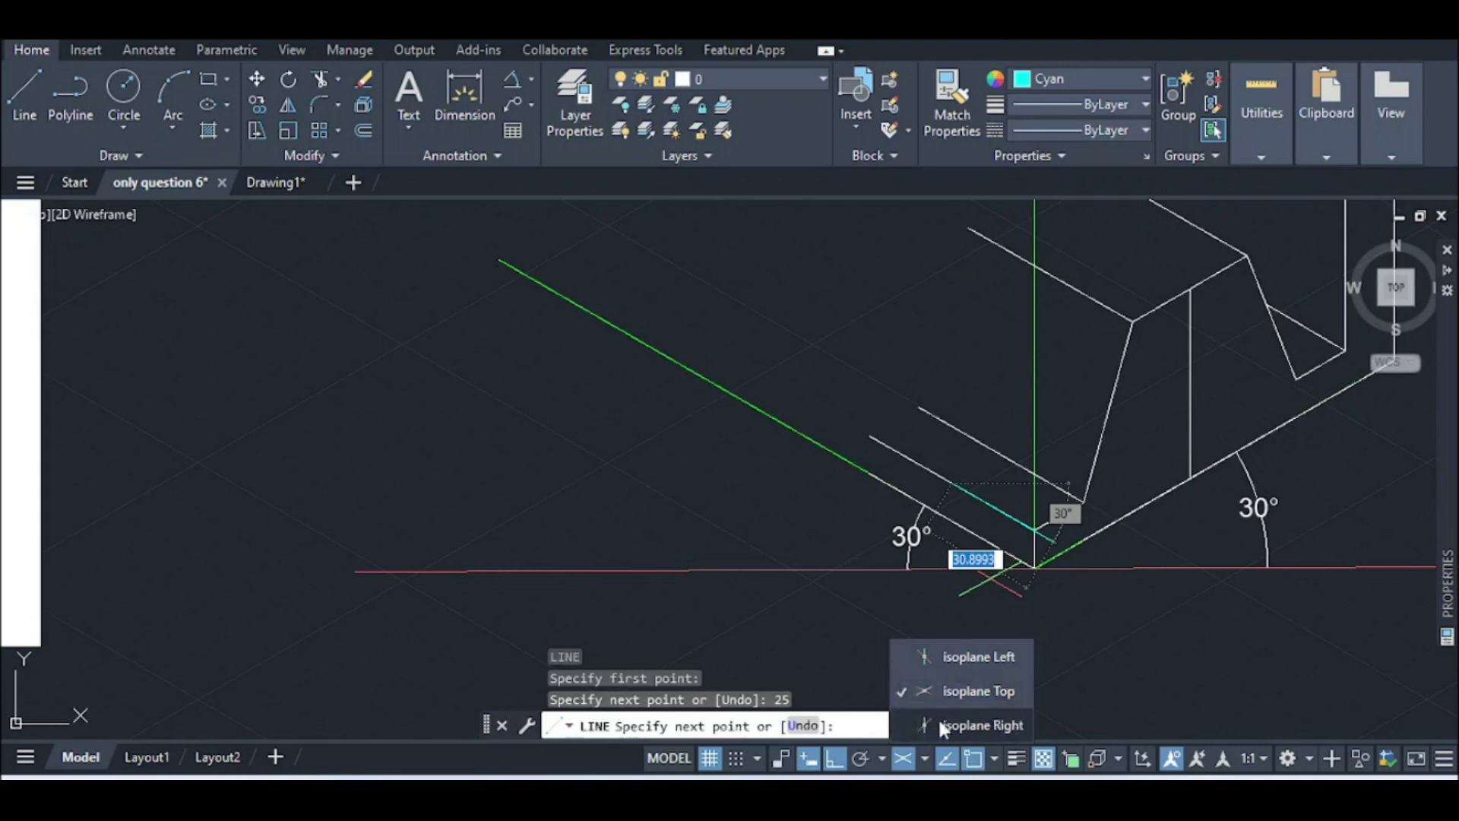
click(939, 722)
scroll(966, 396, down, 2)
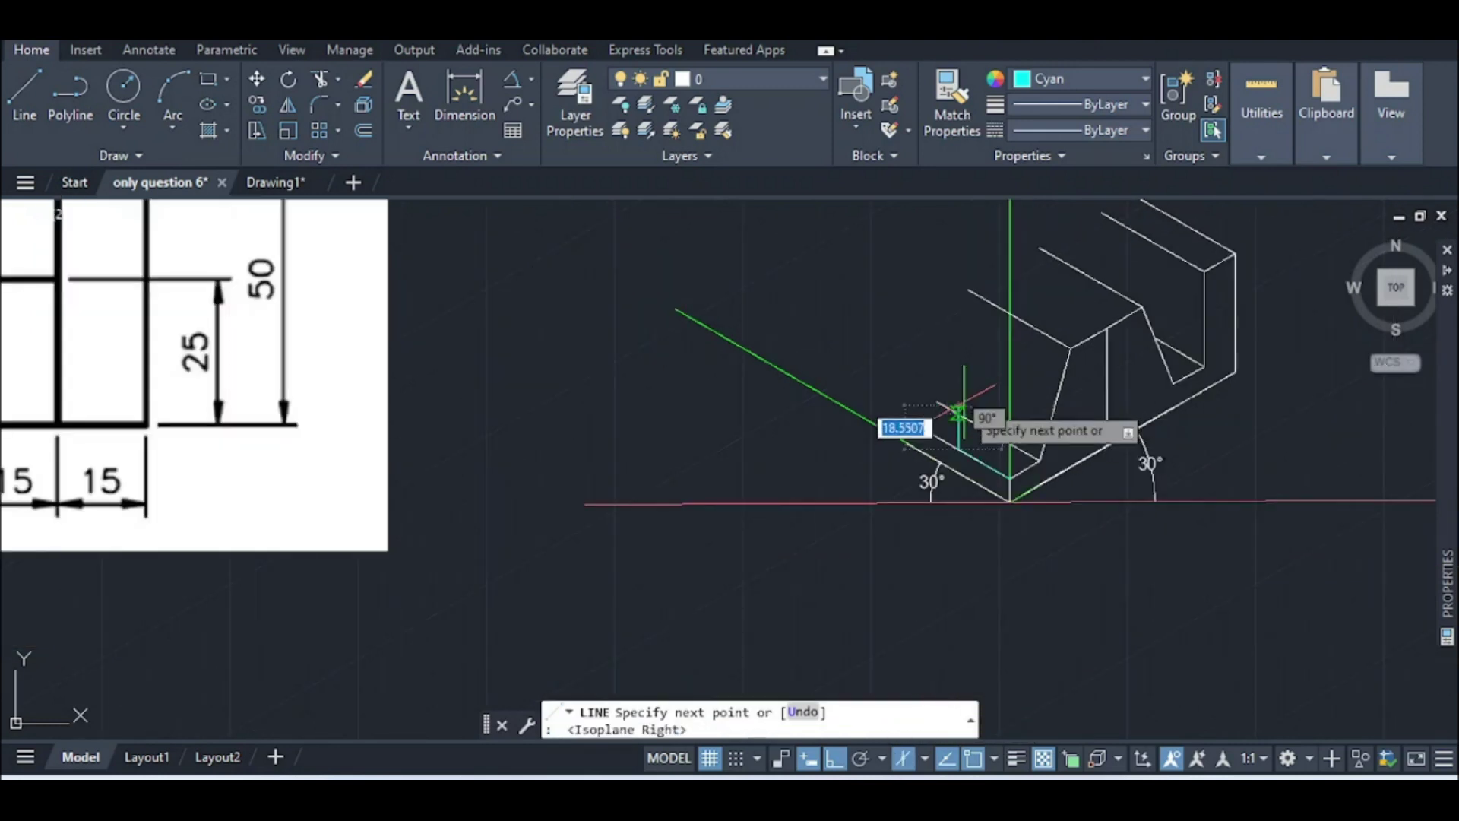
text(10)
key(Return)
key(Escape)
scroll(903, 405, up, 2)
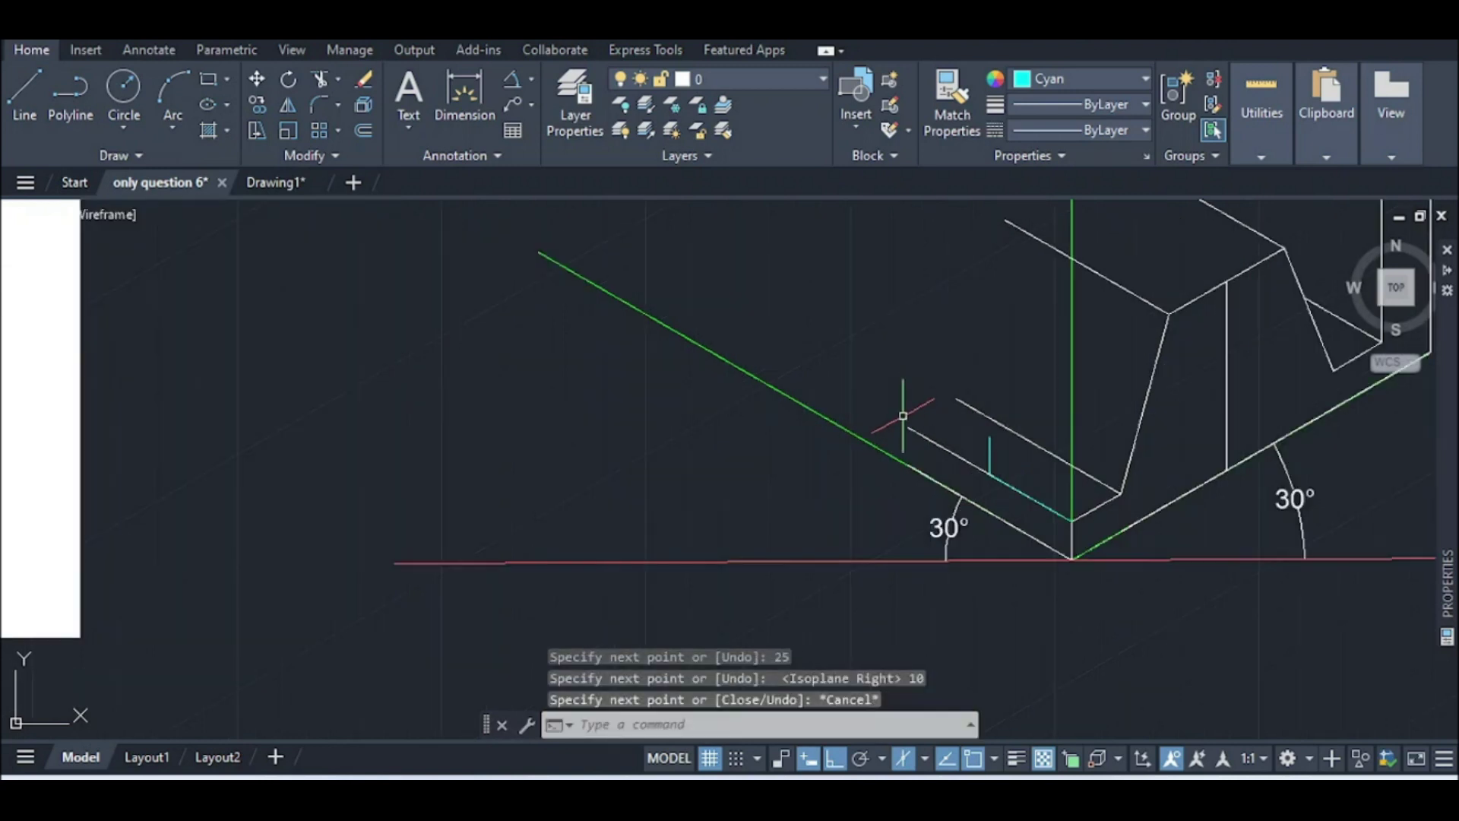
Draw a 10-unit vertical line upward from the far end of the base's 50-unit upper receding edge
text(l)
key(Return)
click(907, 427)
text(1)
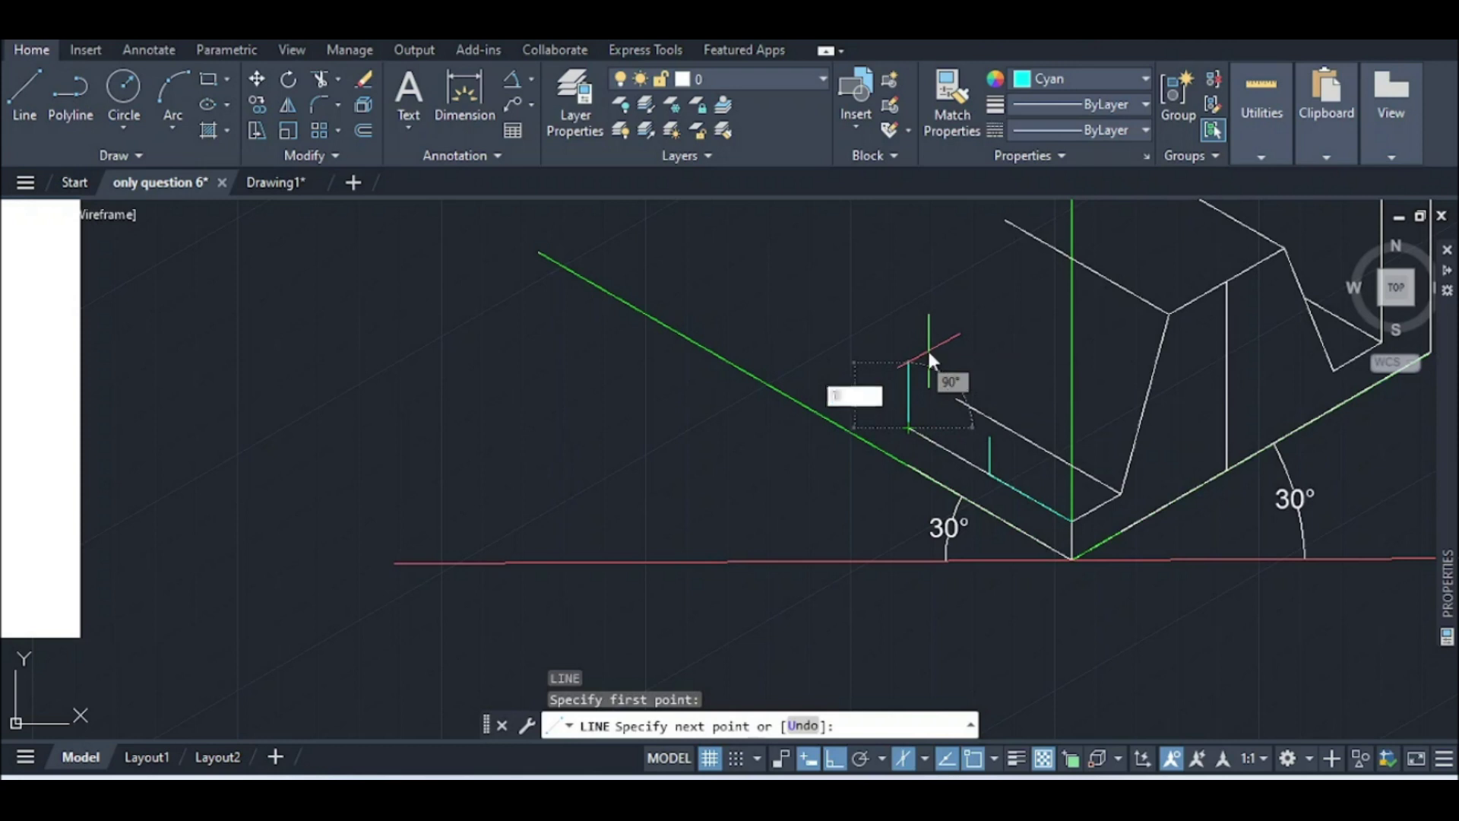
text(0)
key(Return)
key(Escape)
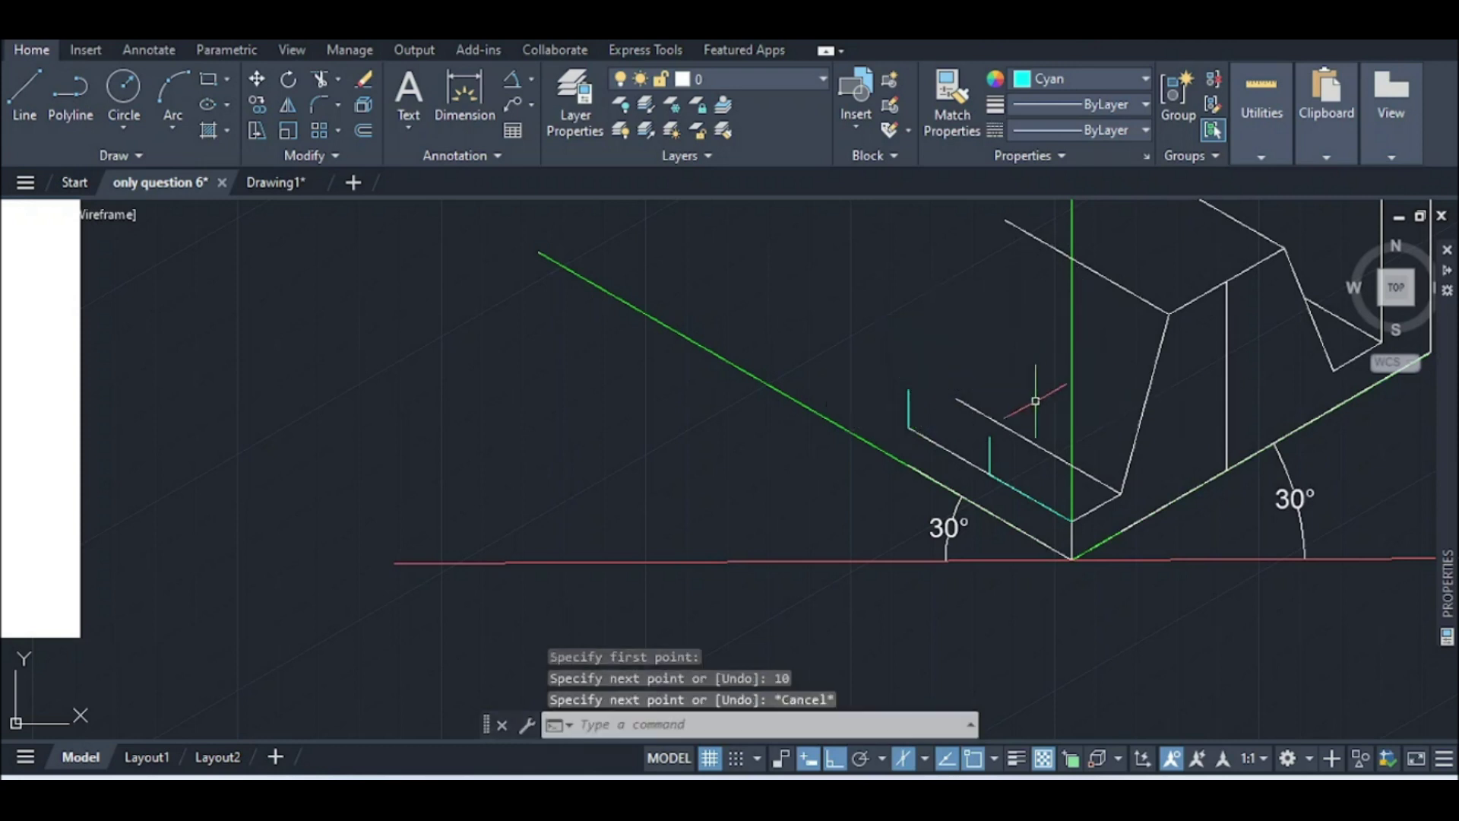
In Isoplane Left, draw a 25-unit line from the far end of the upright's inner receding top edge back along that edge
scroll(1034, 426, down, 2)
scroll(1034, 425, down, 2)
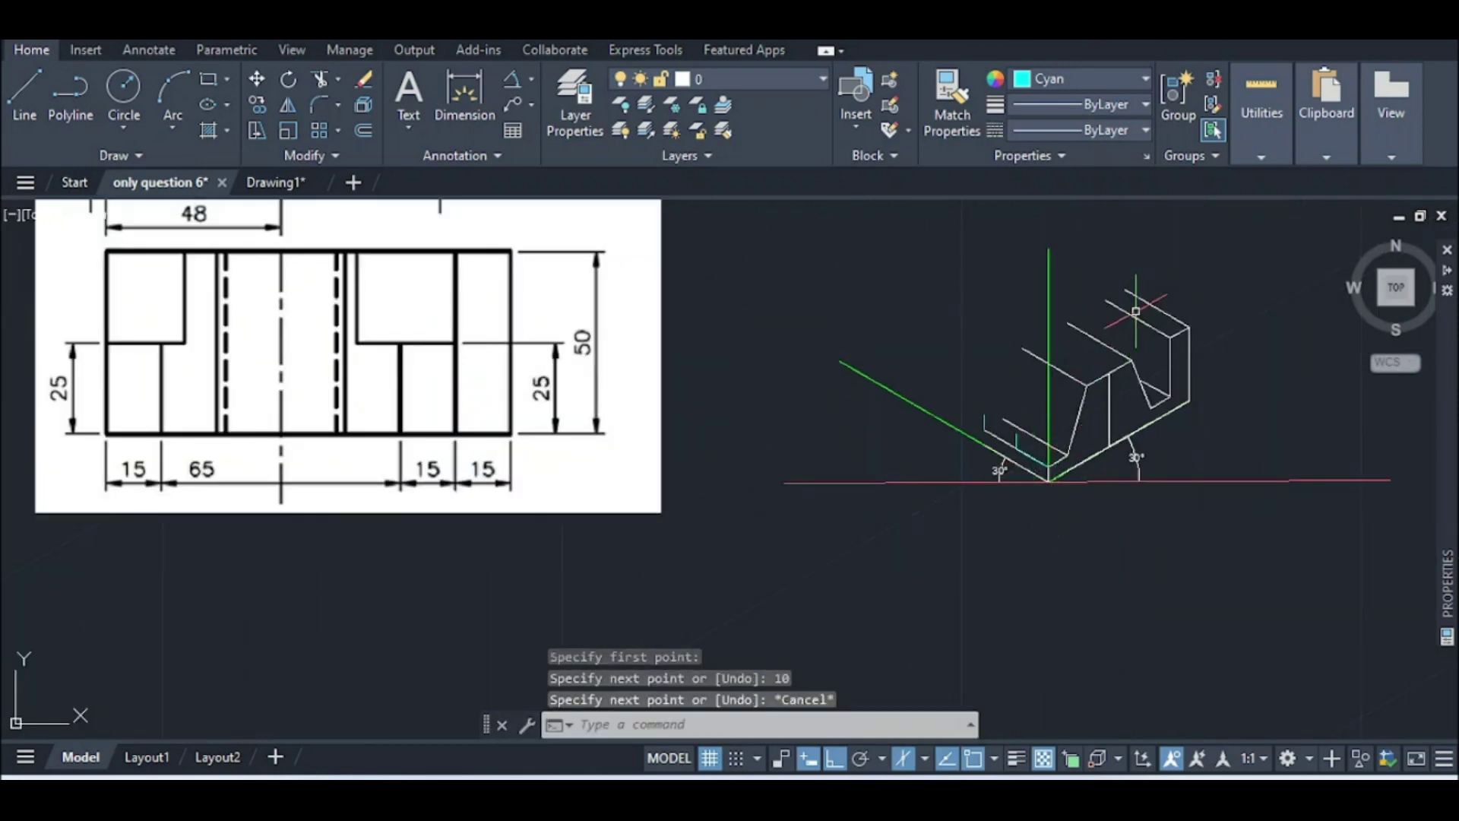
scroll(1138, 311, up, 2)
text(l)
key(Return)
click(1091, 294)
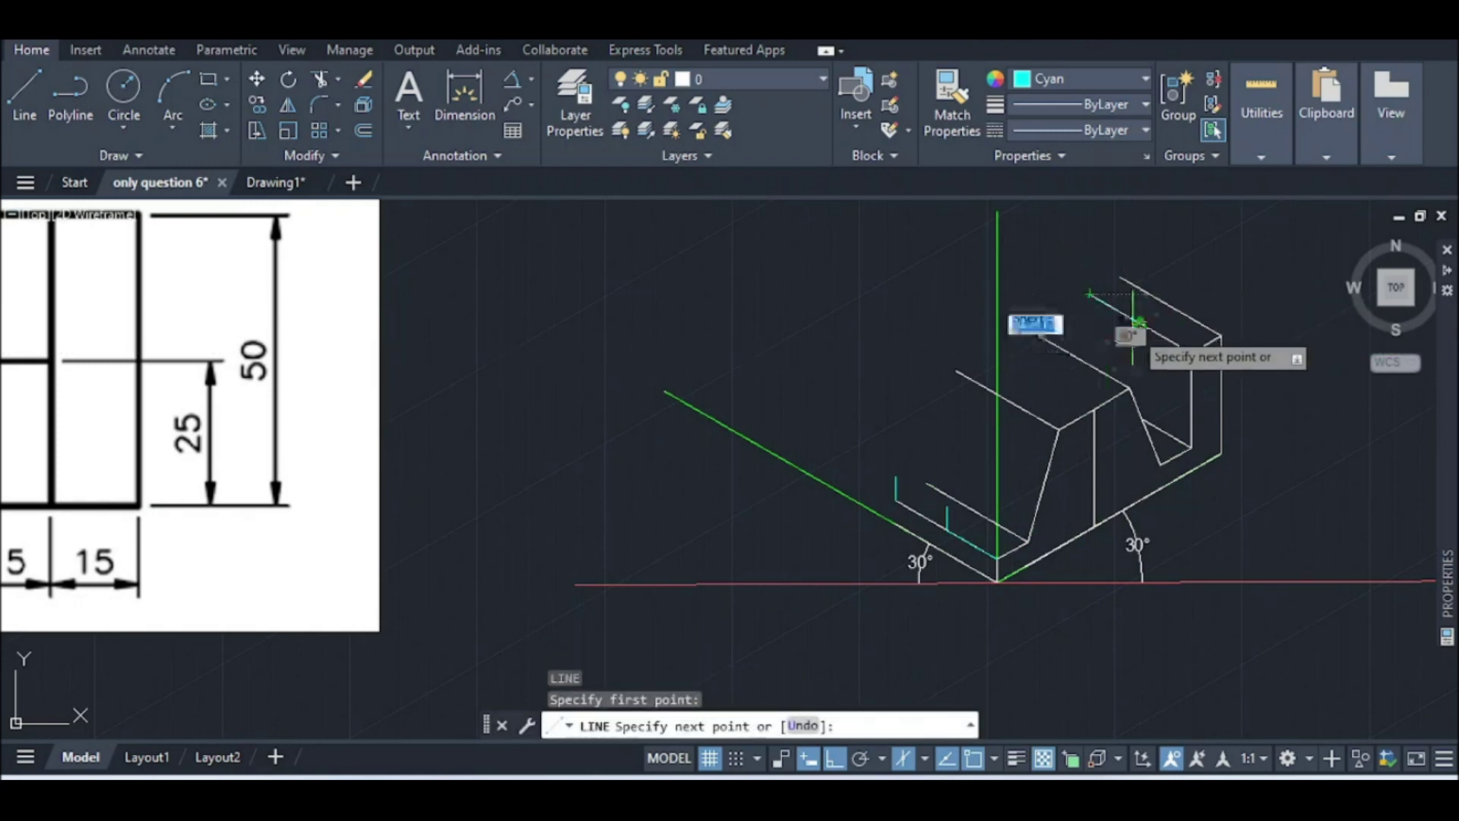
click(926, 764)
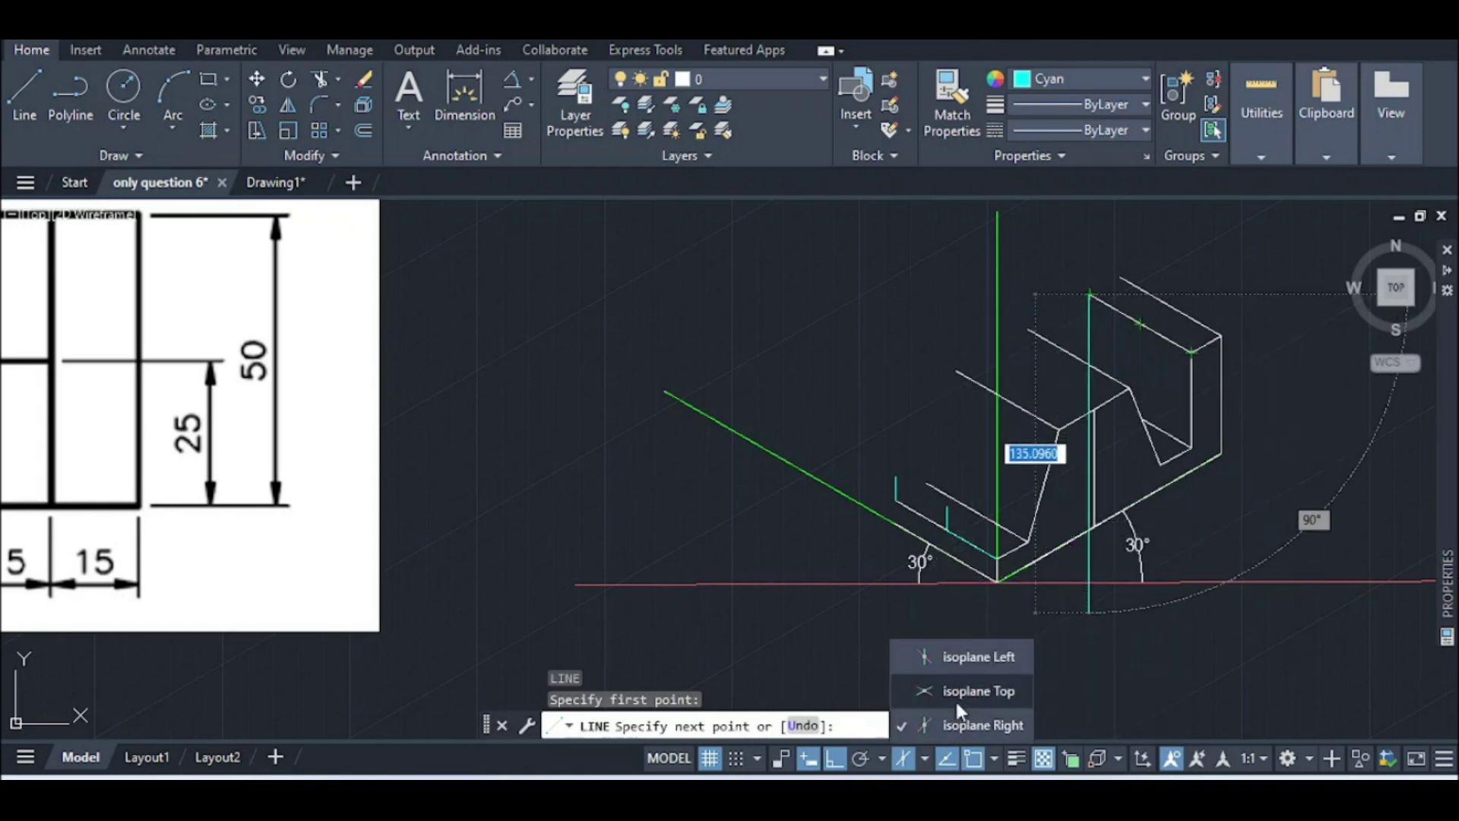
click(955, 672)
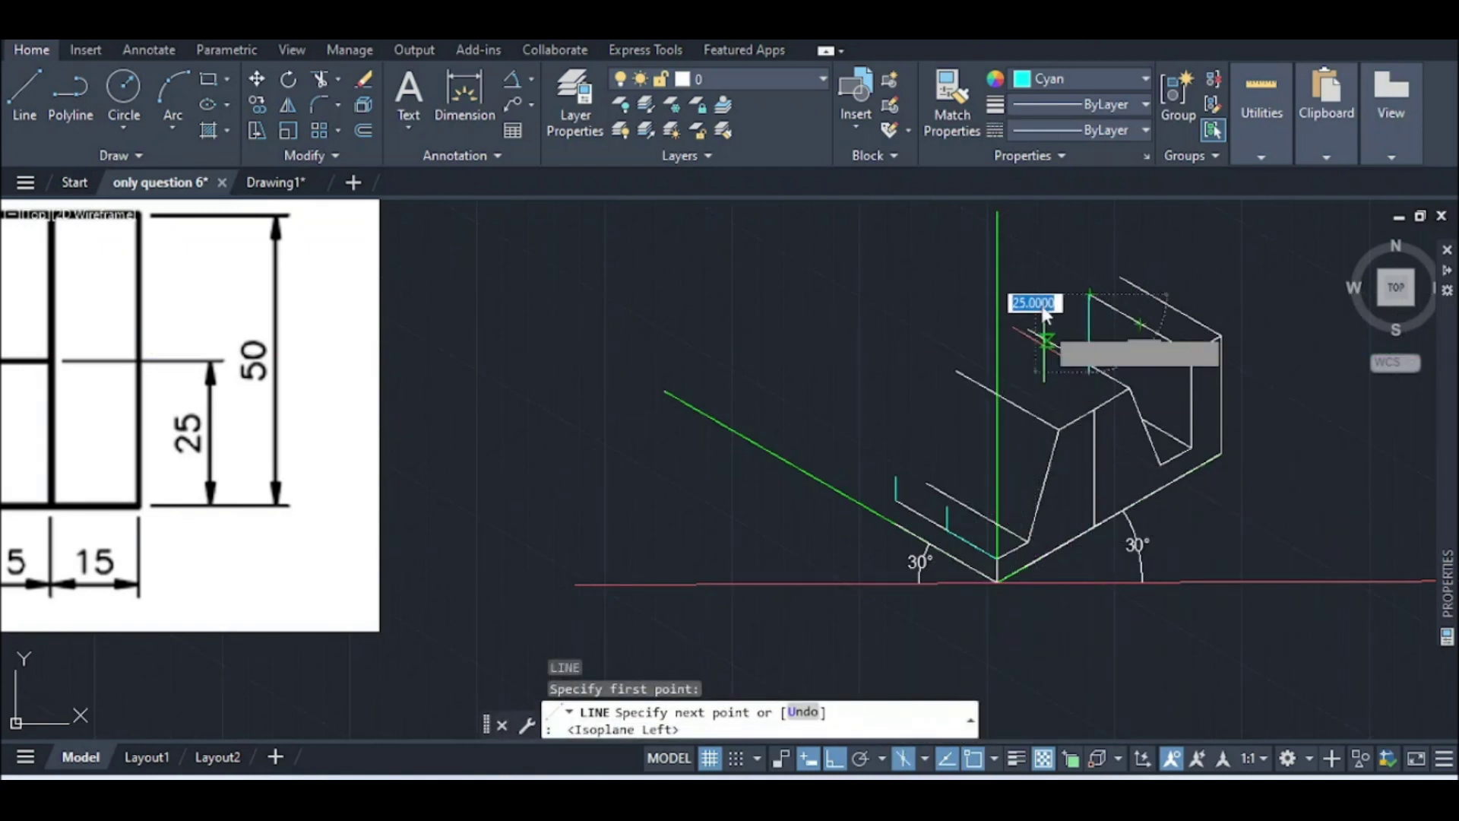
text(25)
key(Return)
Continue the line from the upright's 25-unit point down to the top of the 10-unit vertical nearer the front corner
scroll(1078, 364, down, 4)
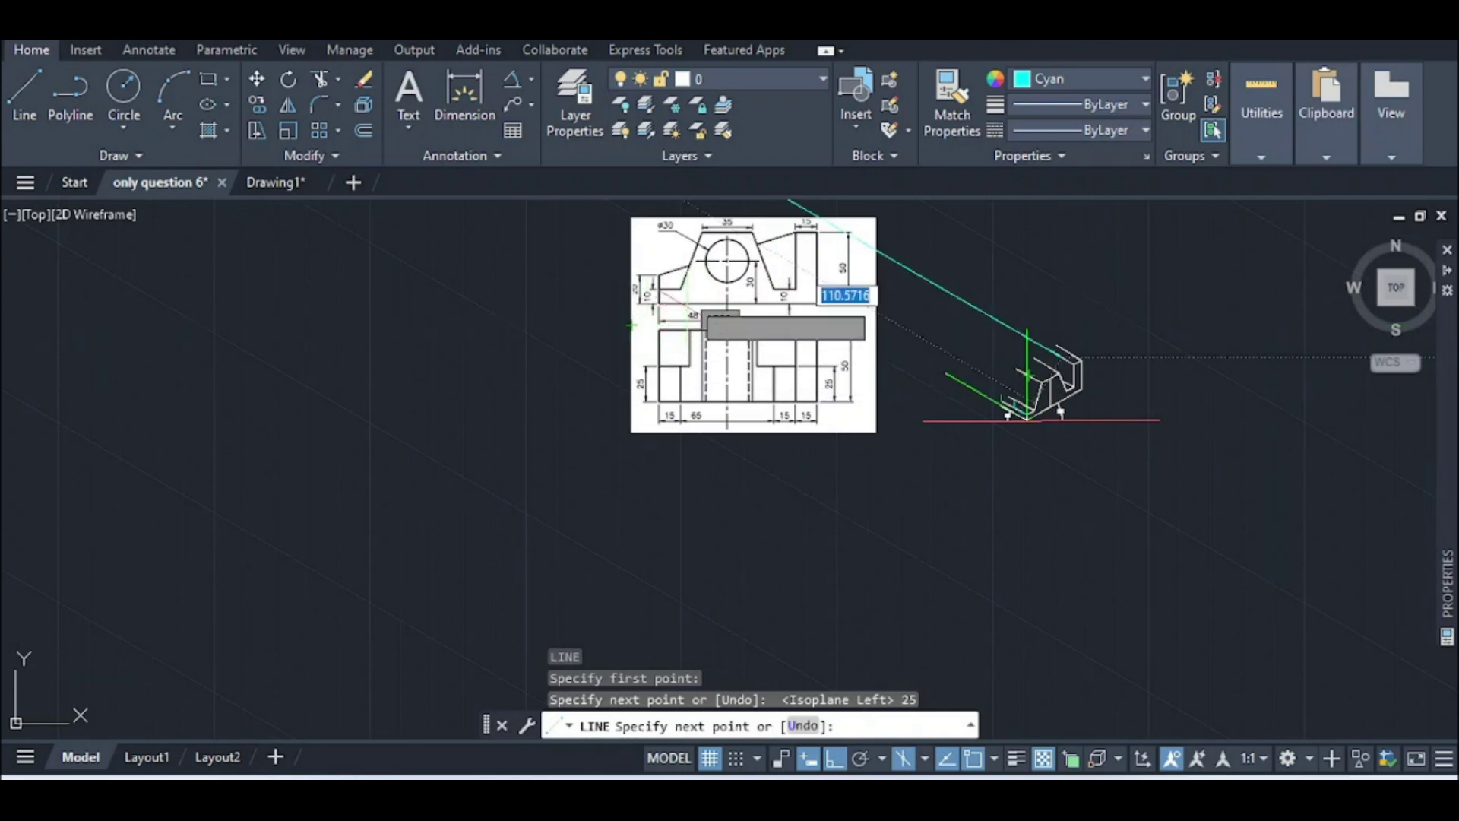
scroll(1028, 416, up, 5)
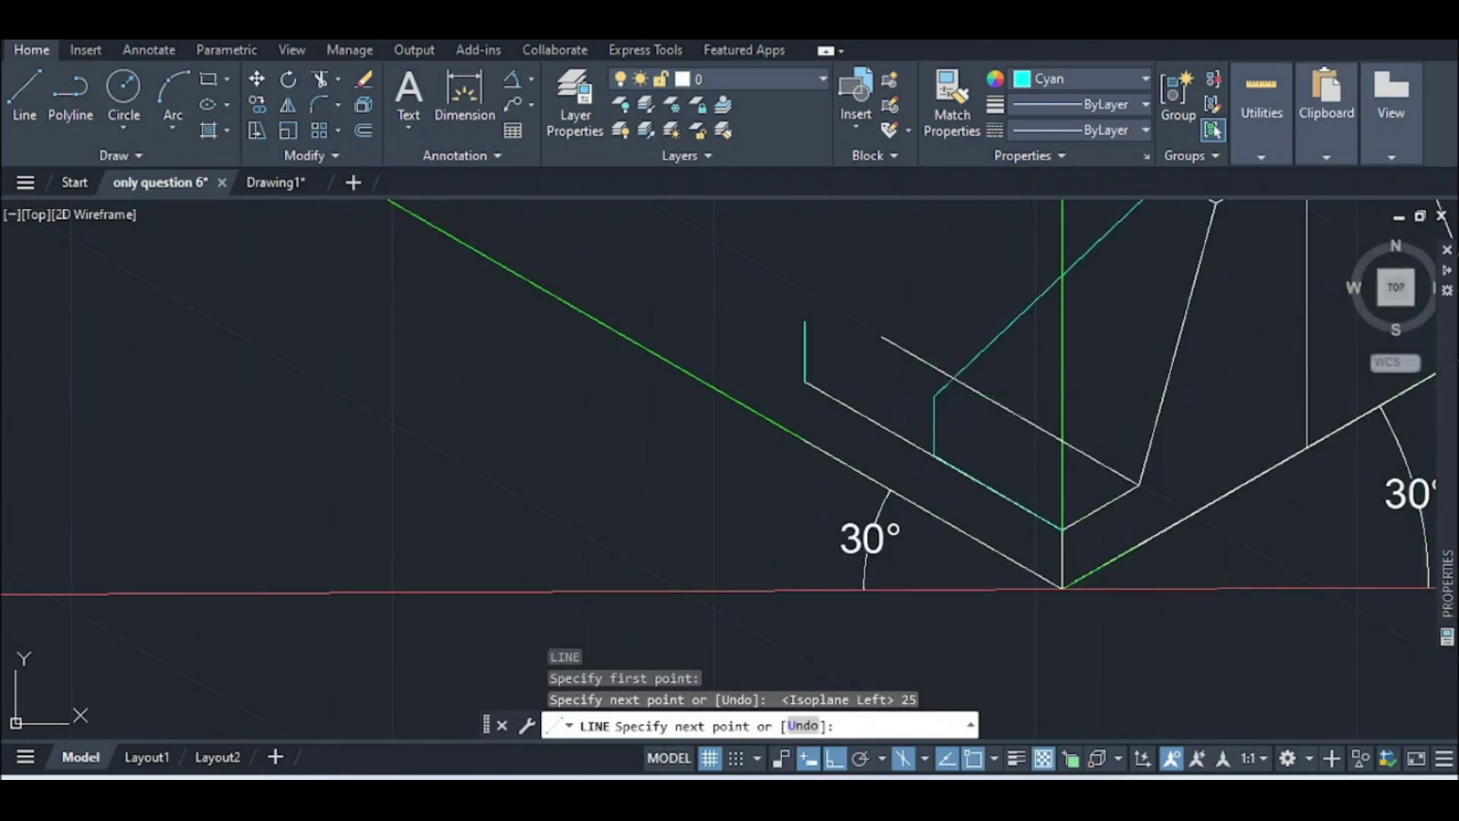
click(937, 395)
key(Escape)
Draw a sloping line from the far end of the upright's inner top edge to the top of the rear 10-unit vertical
scroll(984, 333, down, 5)
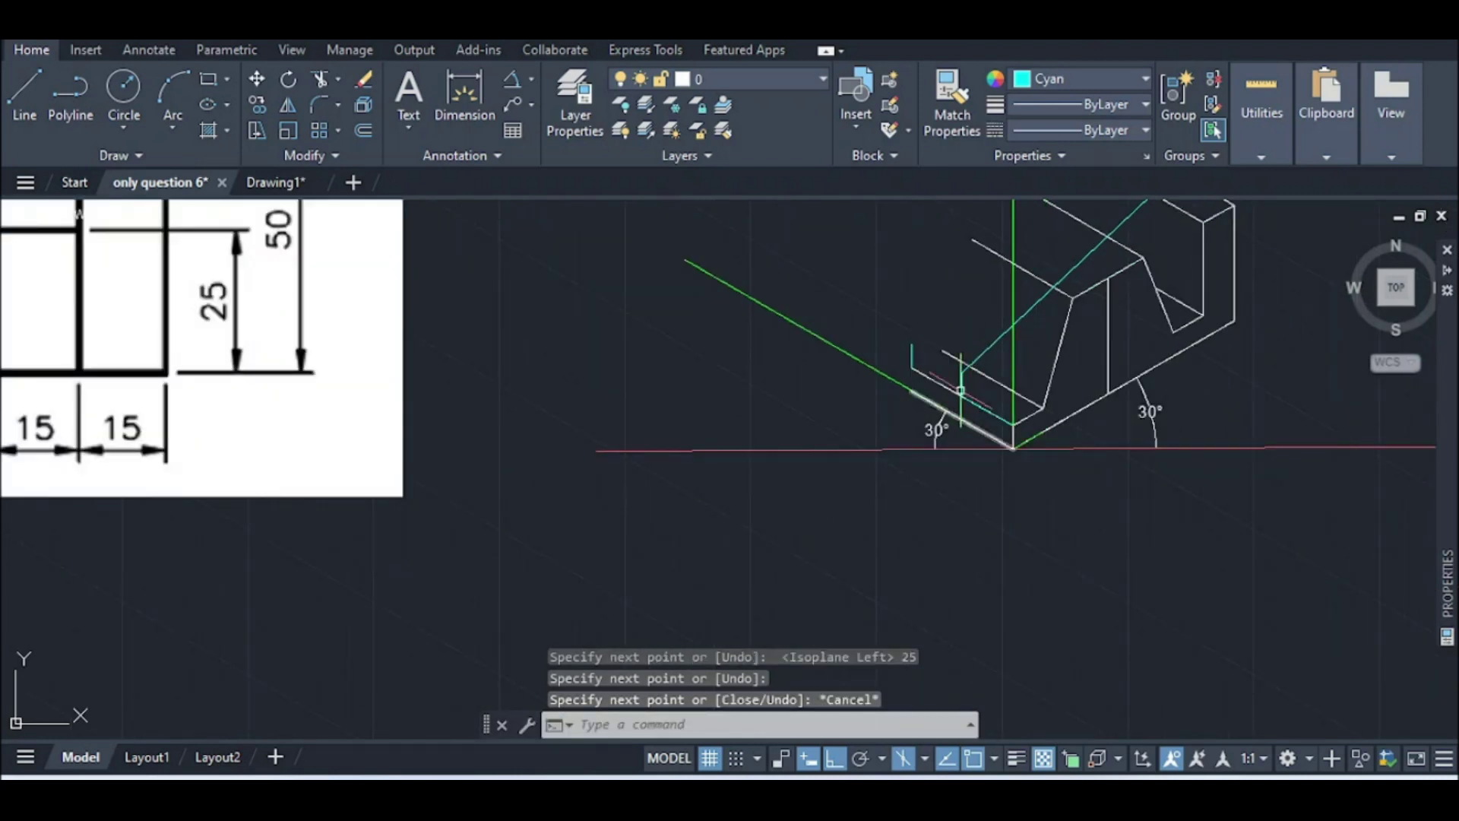
scroll(1011, 319, up, 5)
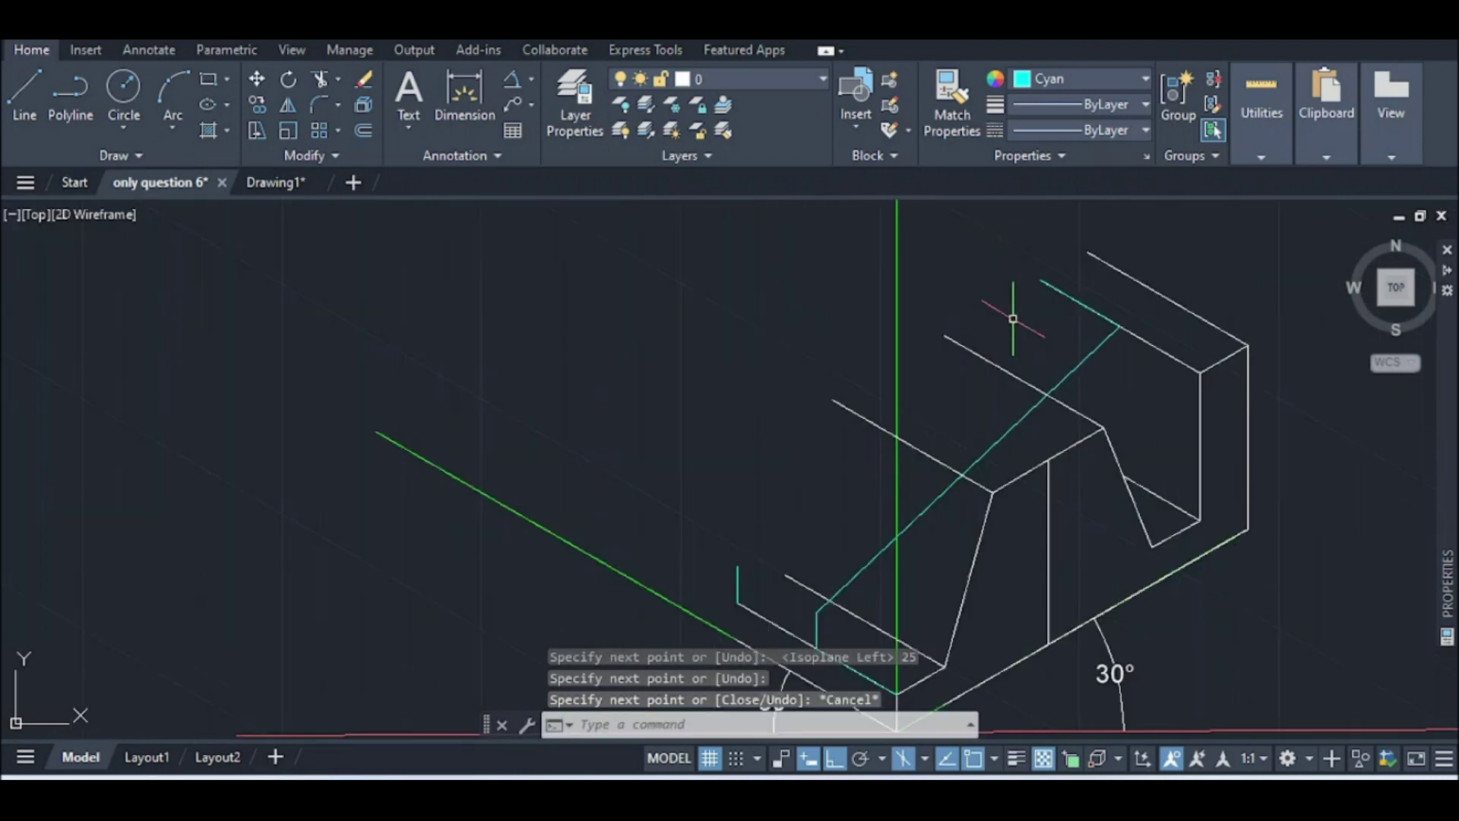
key(space)
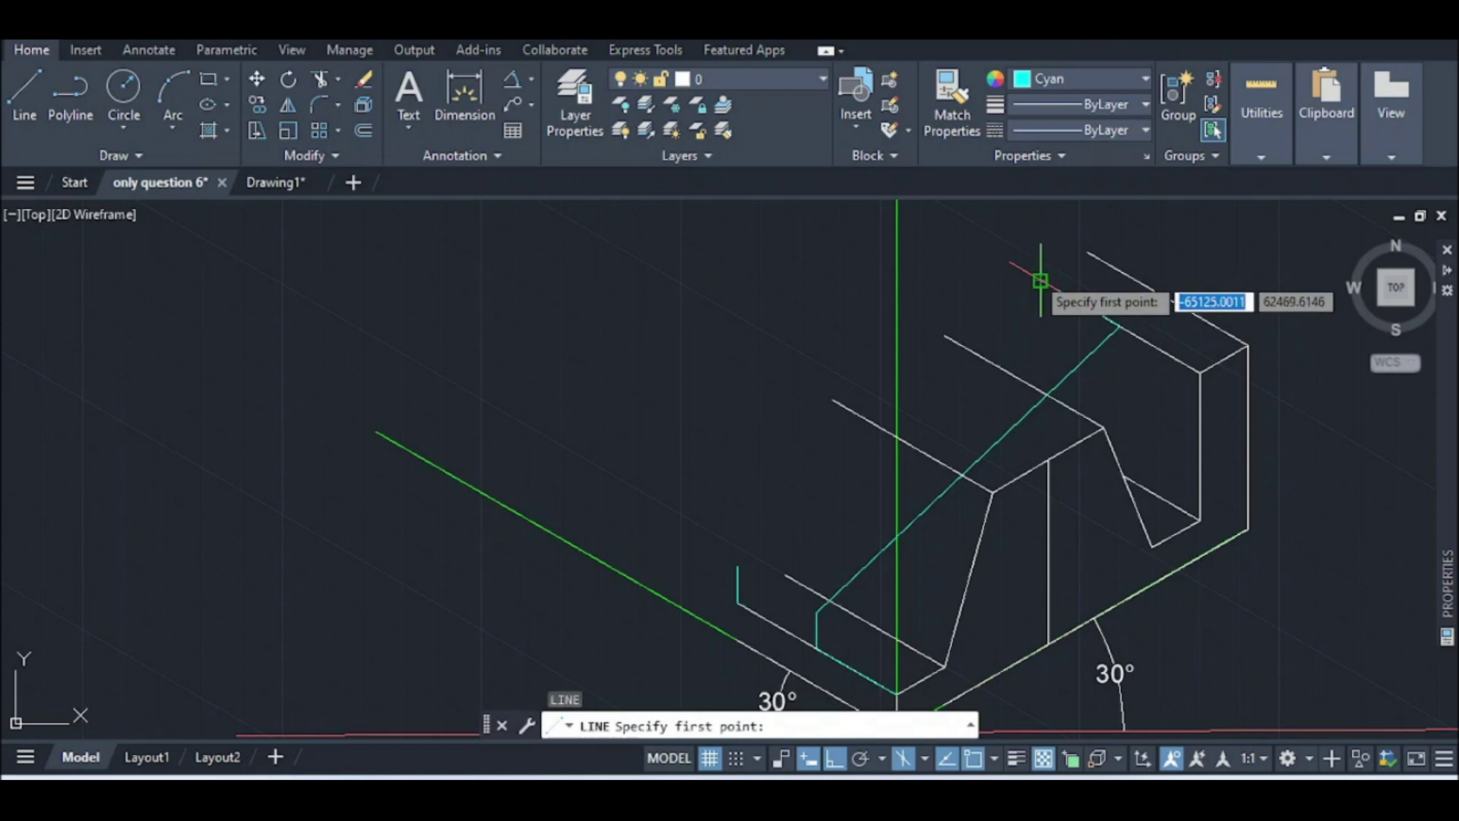
click(1040, 280)
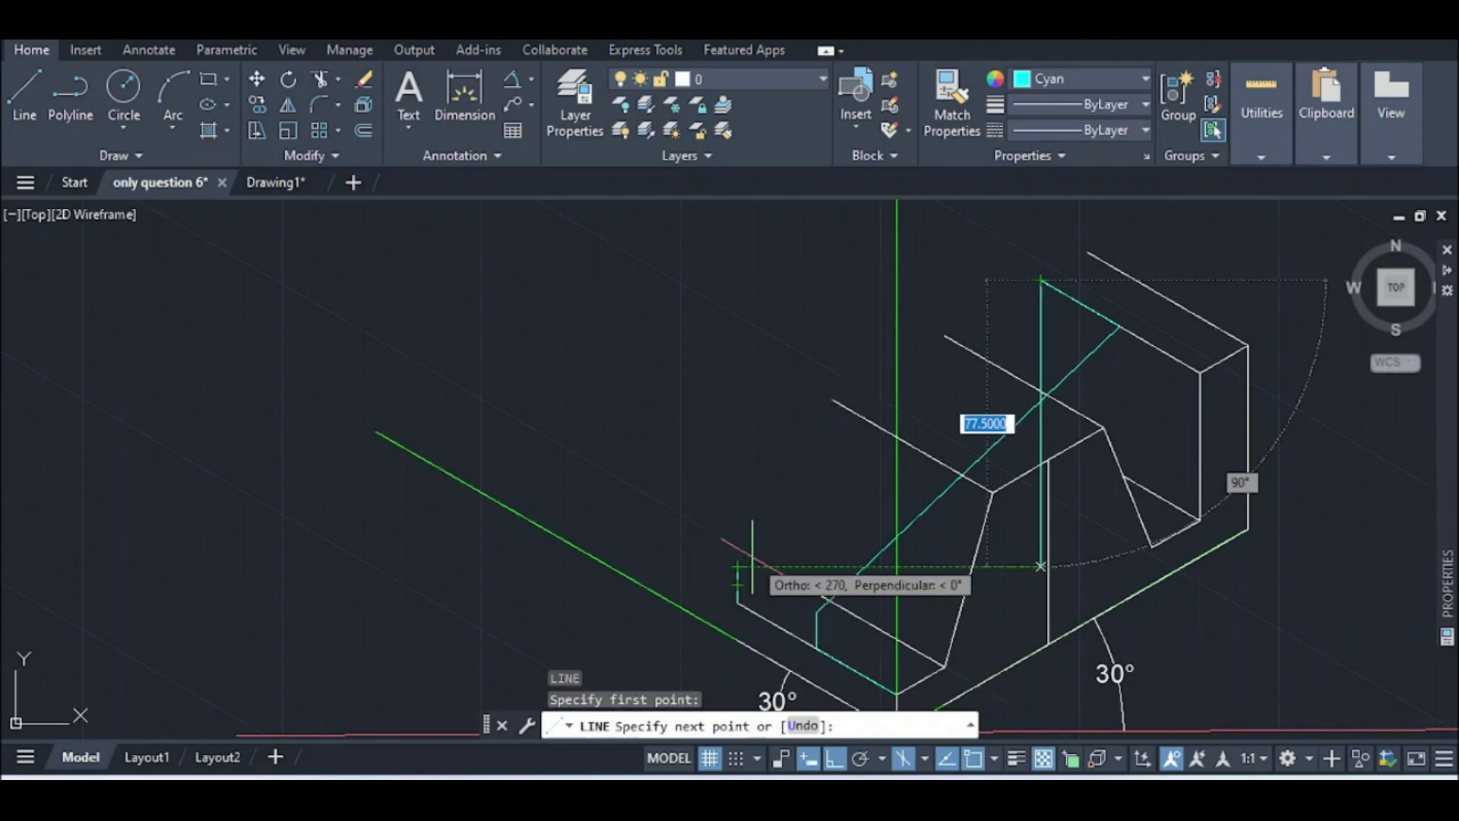
scroll(749, 566, up, 3)
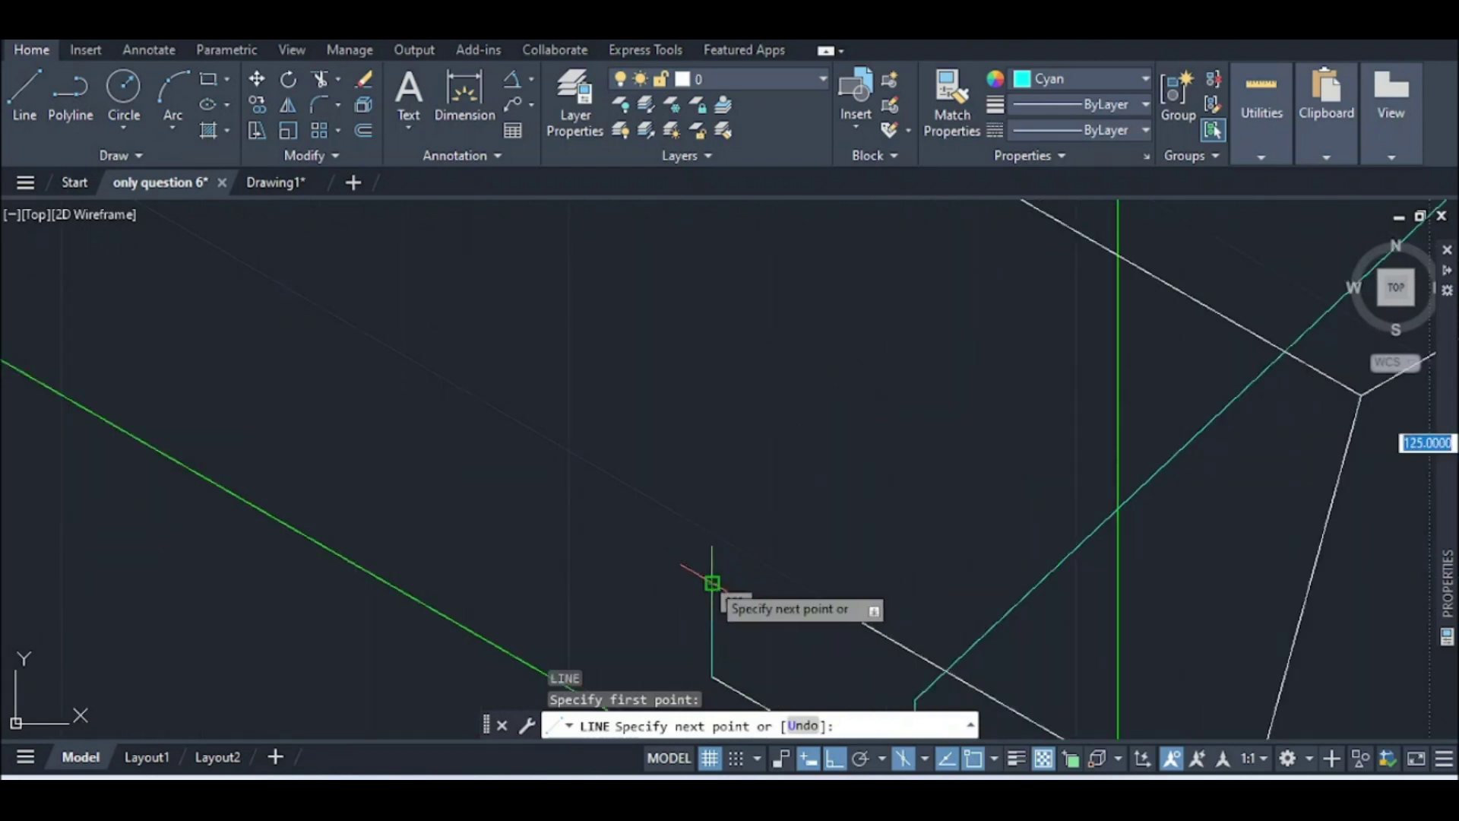
click(711, 591)
scroll(713, 592, down, 4)
key(Escape)
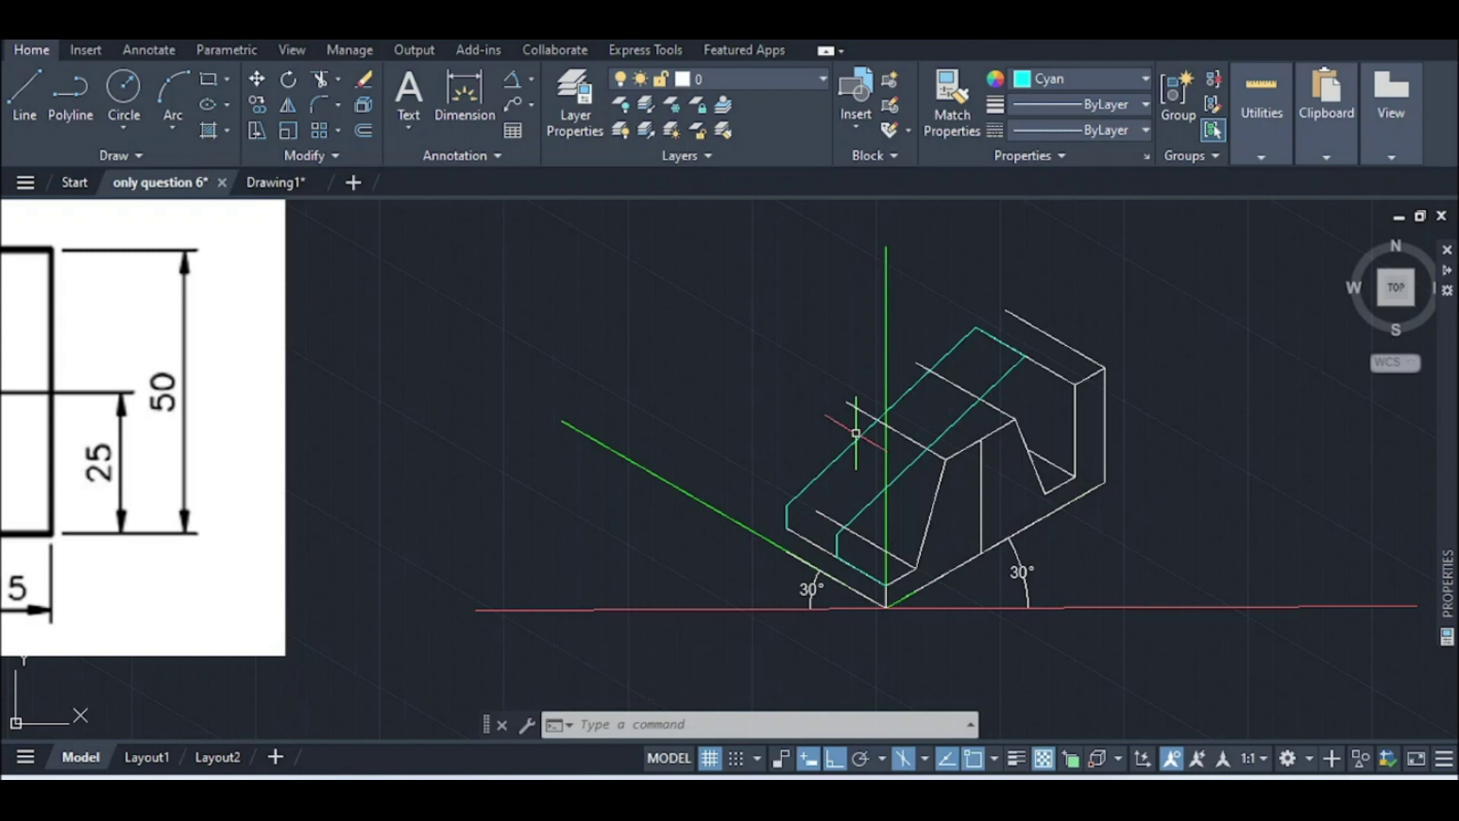
Draw the block's rear slanted edge from the far end of its left top receding edge to the far end of the lower one
key(Return)
click(846, 403)
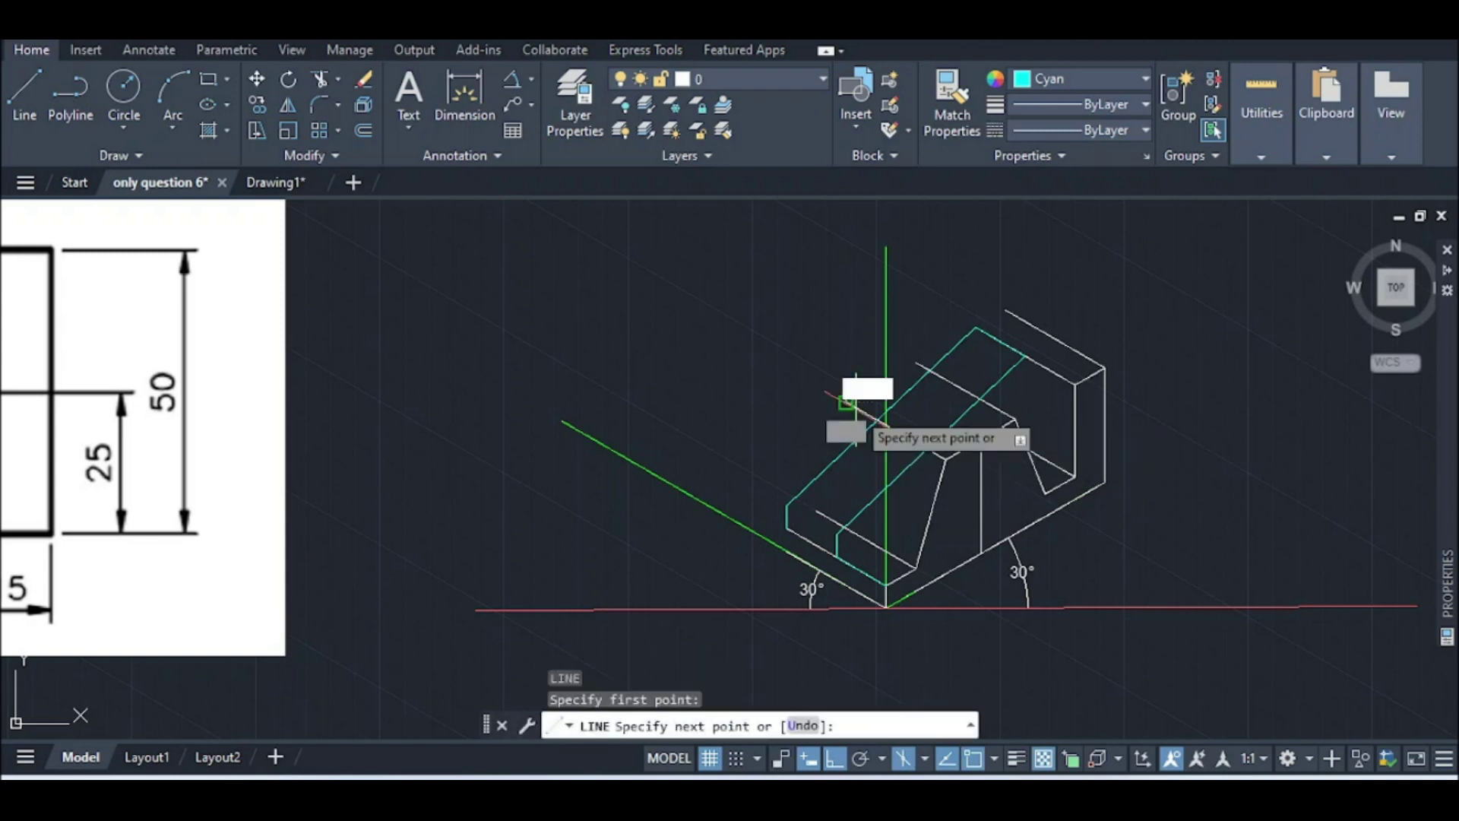
scroll(817, 544, up, 4)
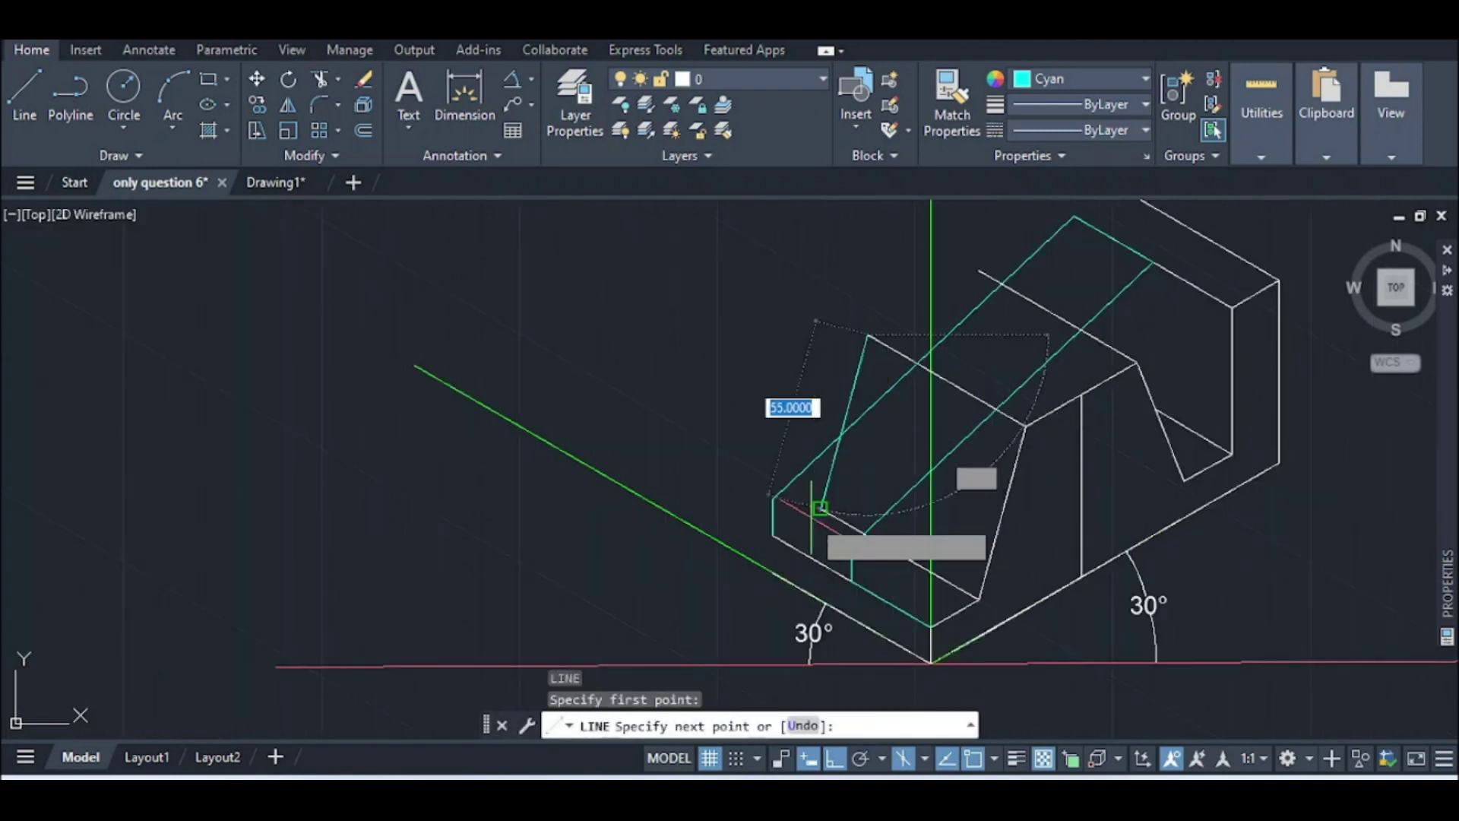
click(826, 505)
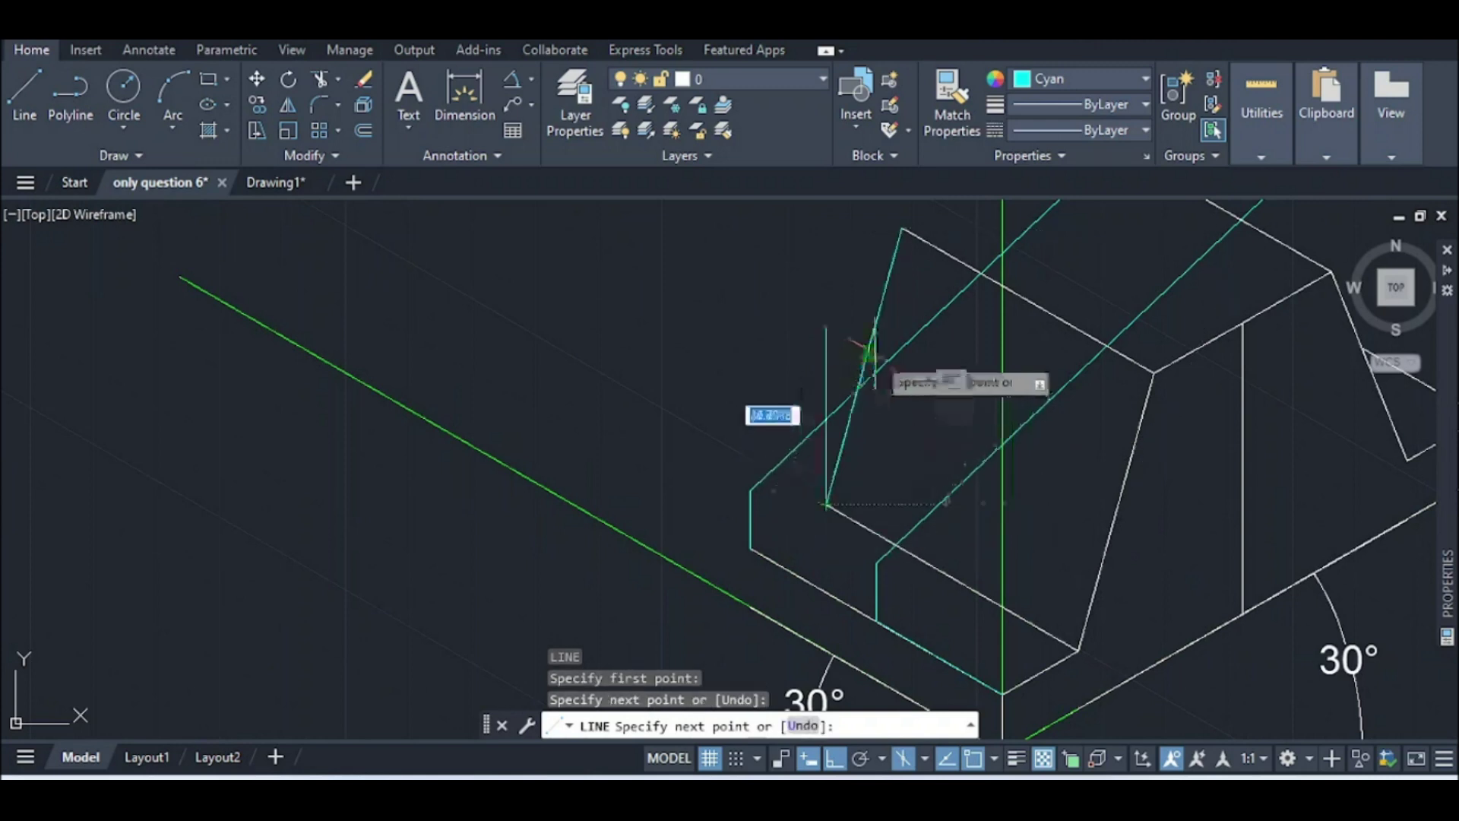
key(Escape)
Set the current drawing colour to ByBlock
scroll(876, 354, down, 5)
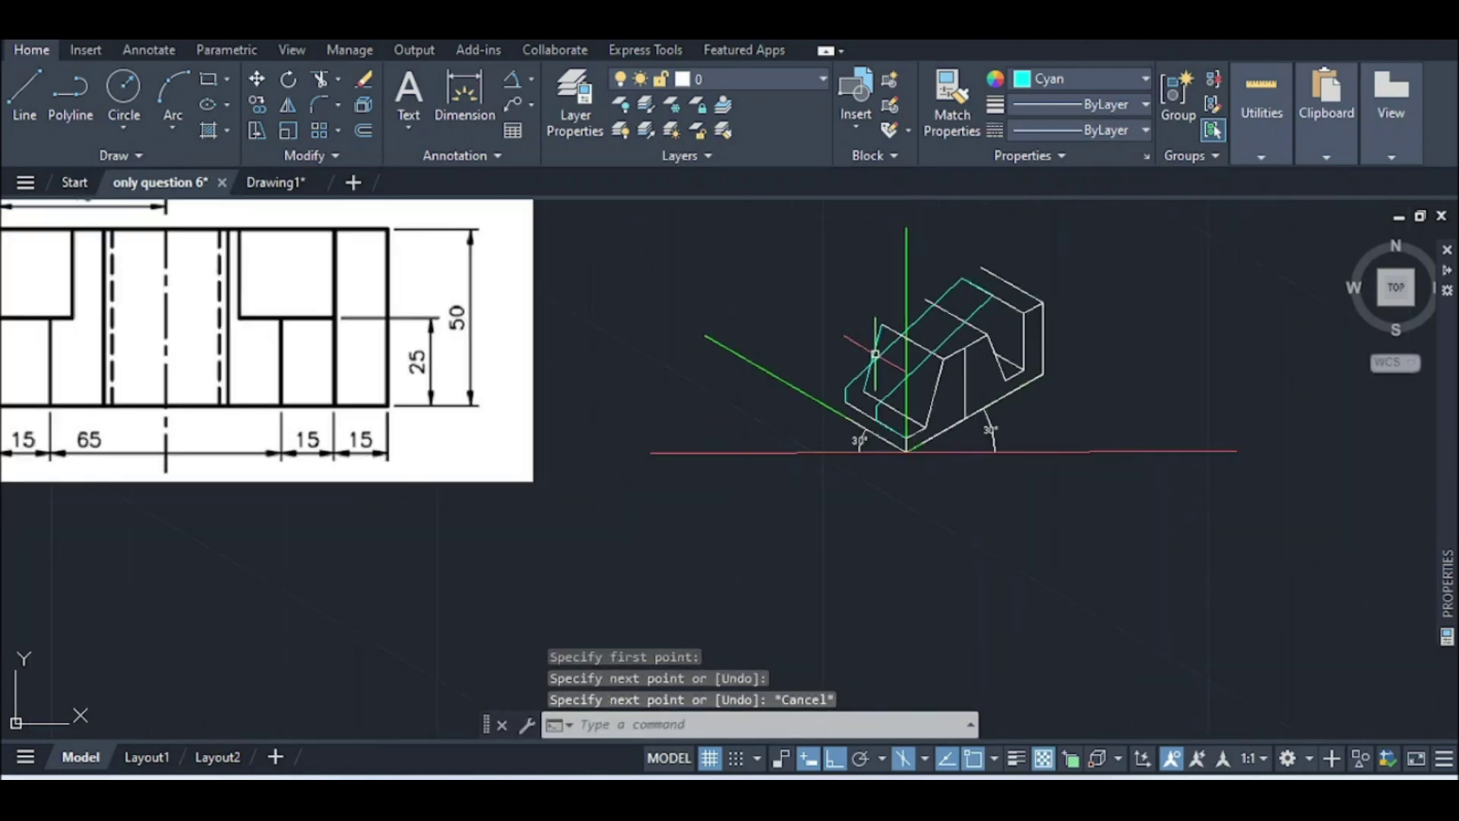
scroll(878, 377, down, 2)
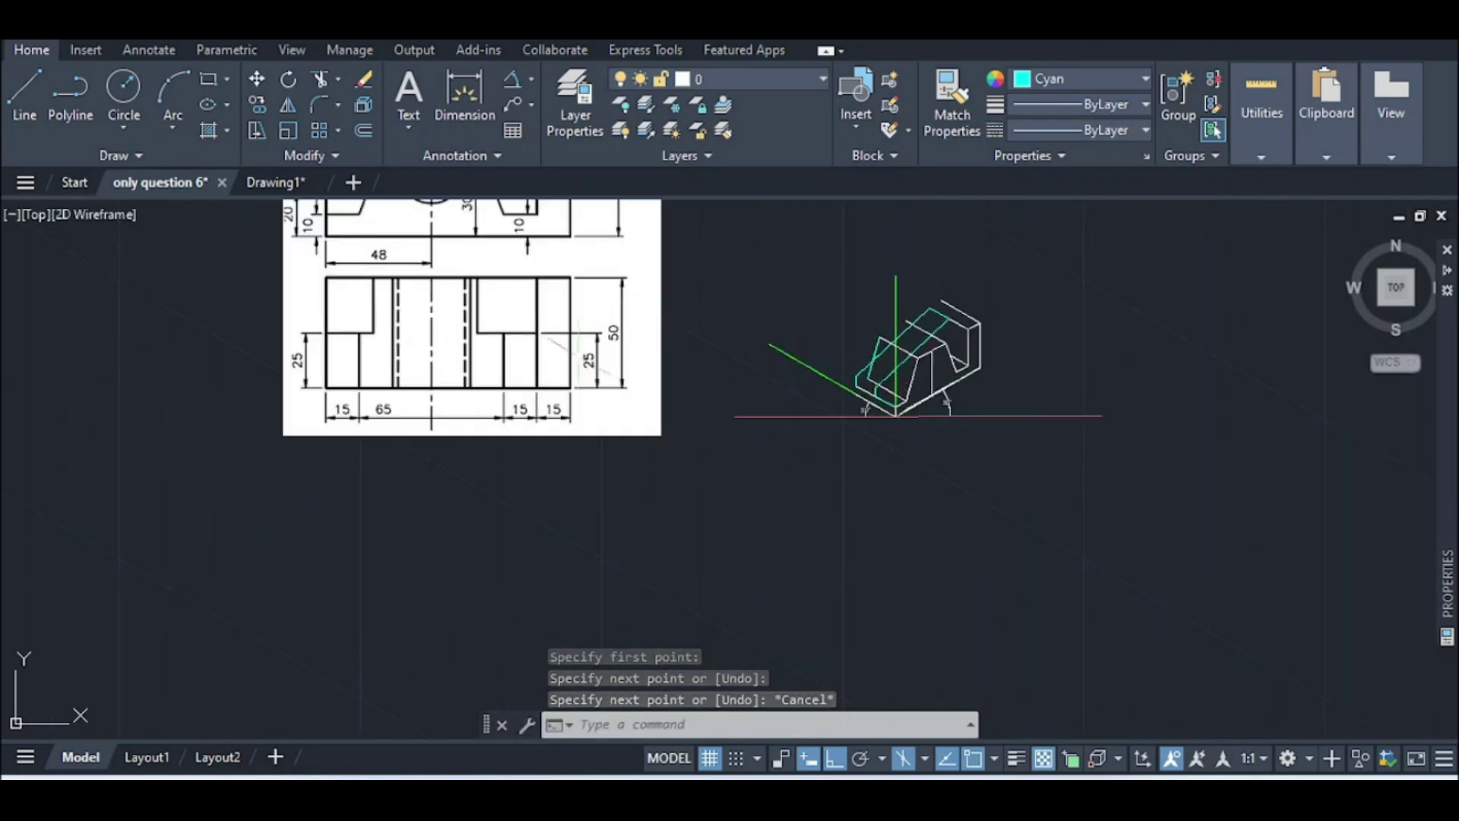
scroll(568, 366, down, 2)
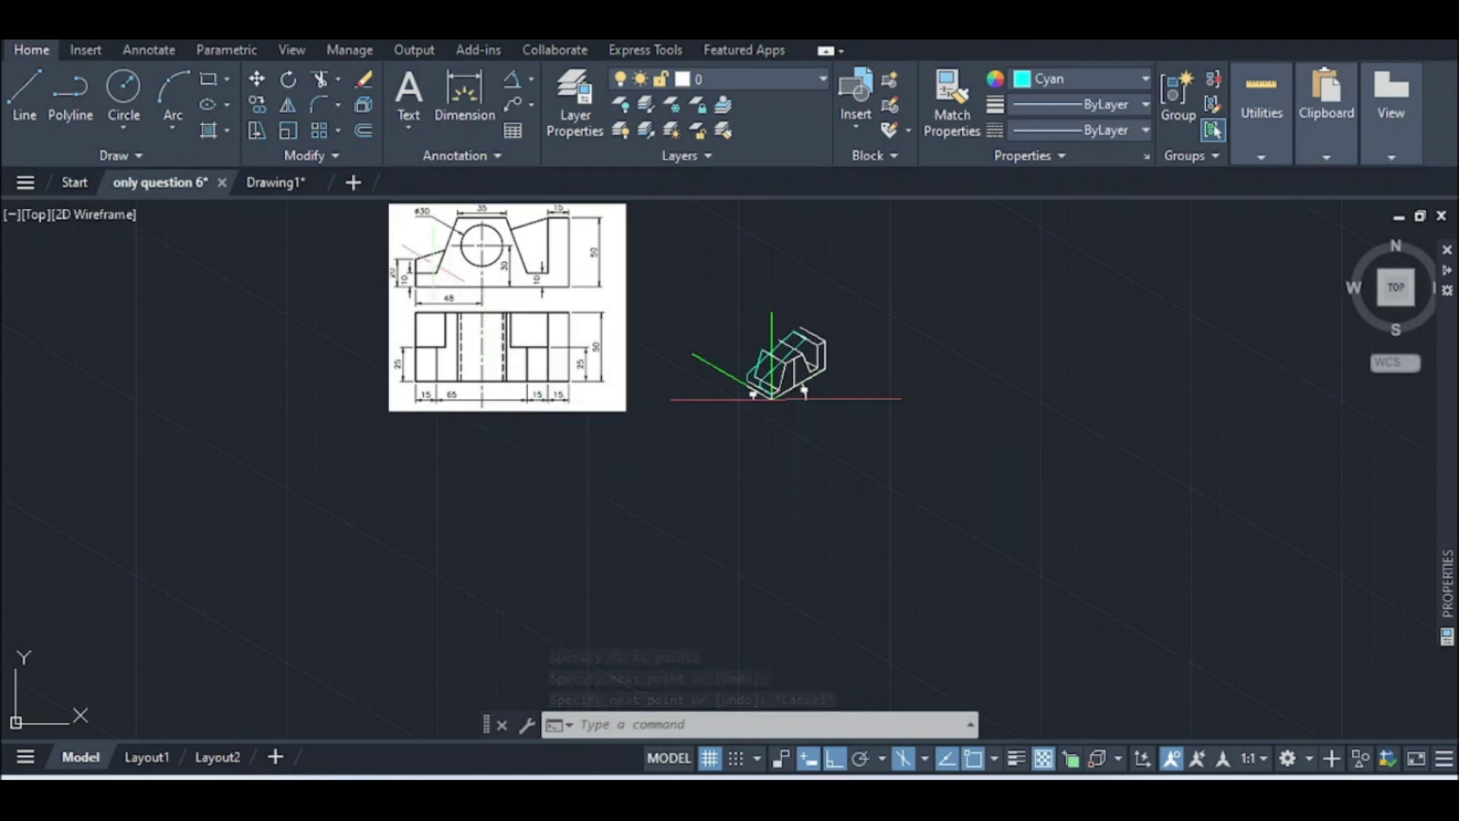
click(1017, 79)
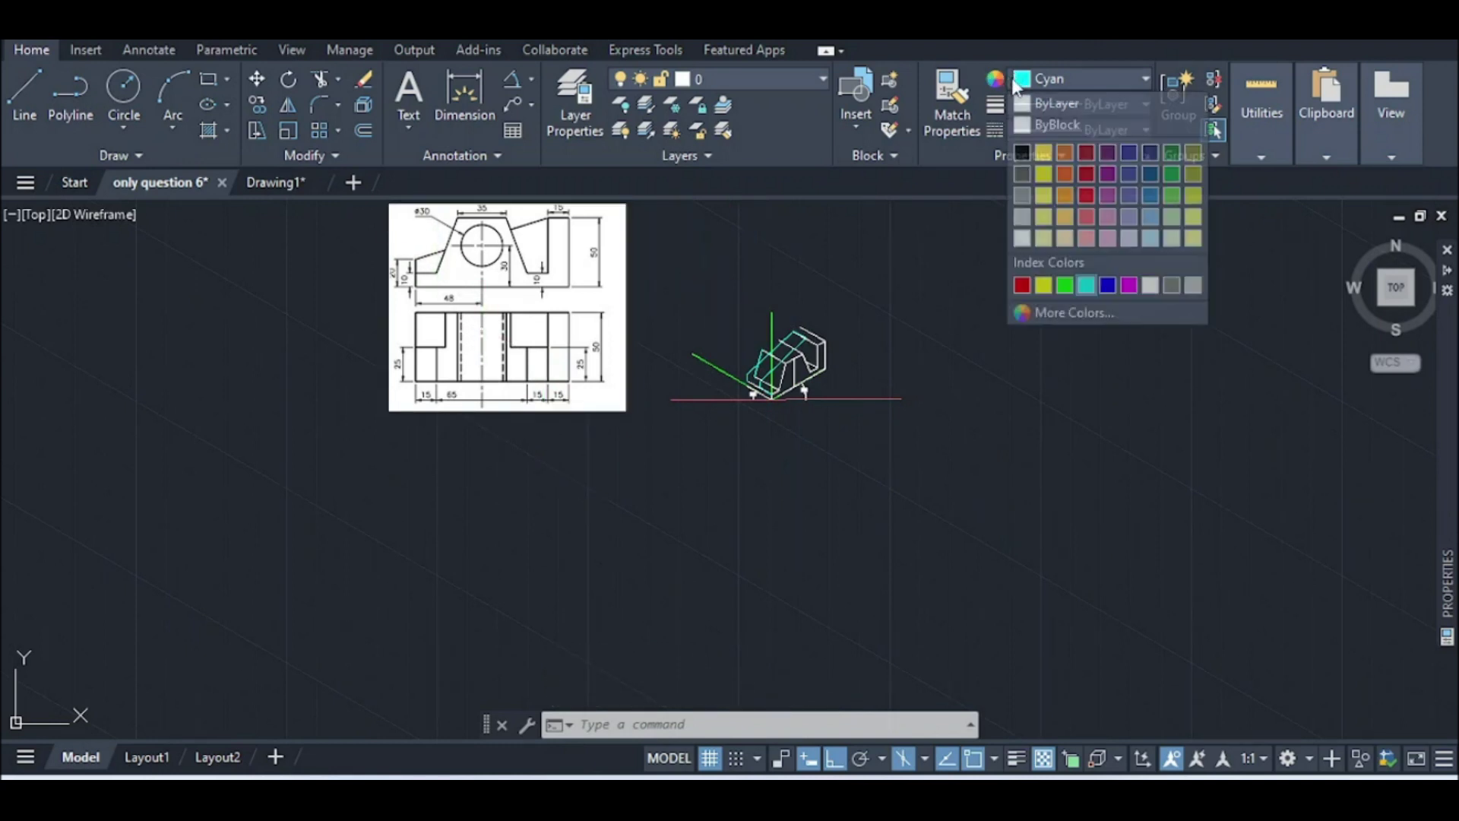
click(1063, 125)
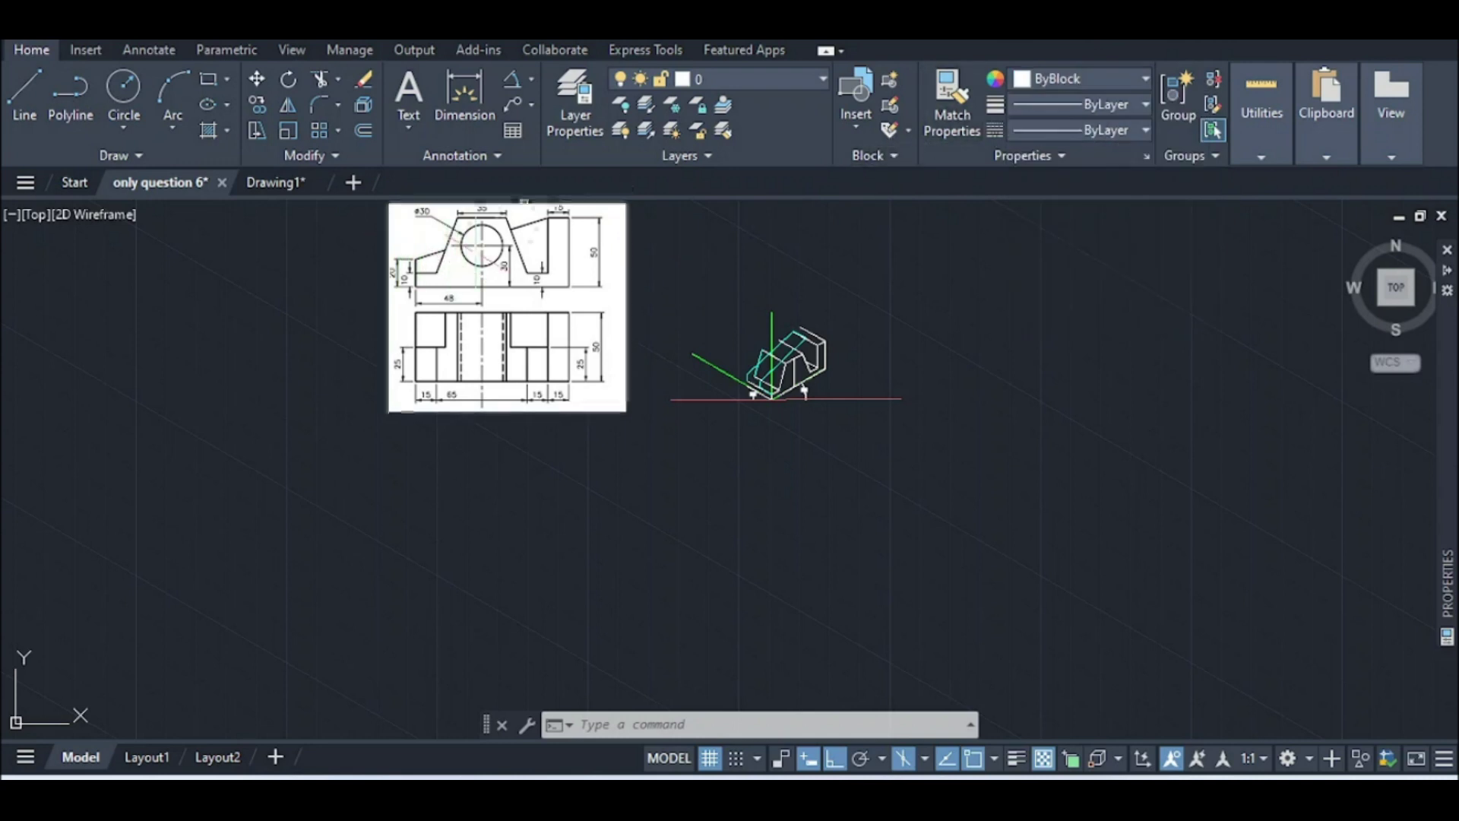
Draw a line about 33 units long at 330° from where the rear sloping line crosses the block's rear slanted edge
scroll(801, 384, up, 5)
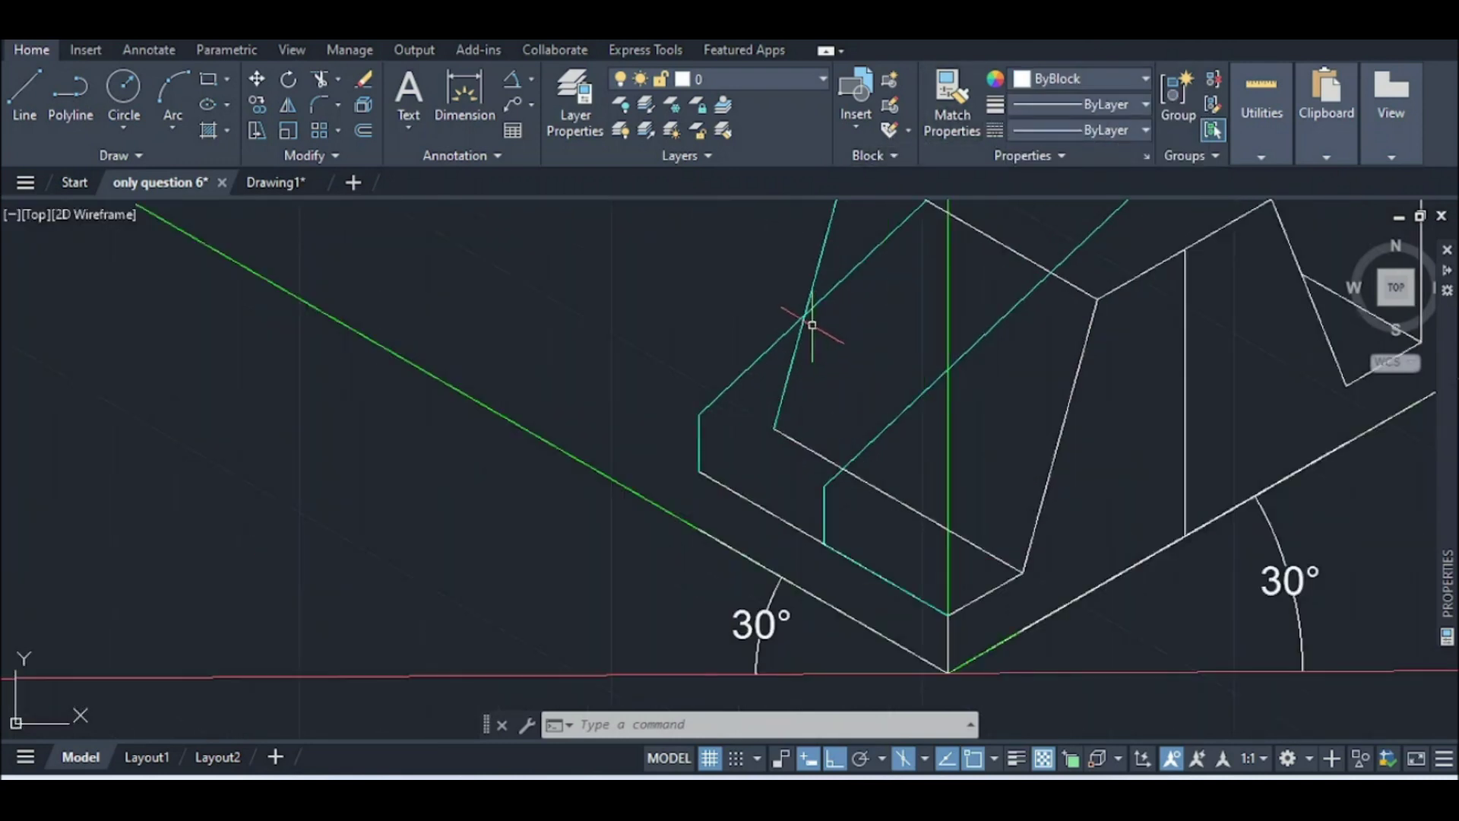
text(l)
key(Return)
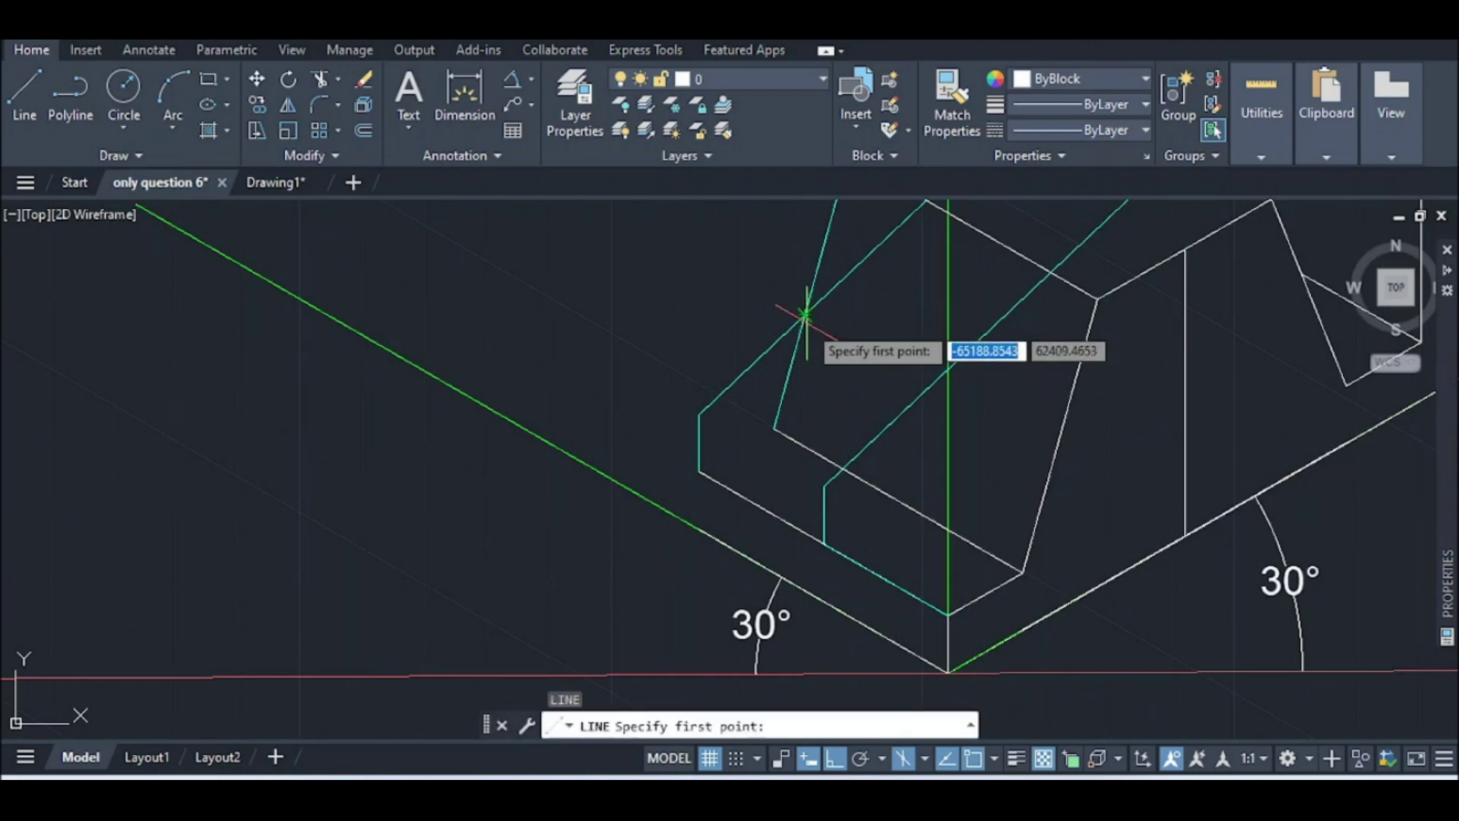
click(806, 314)
scroll(997, 430, down, 5)
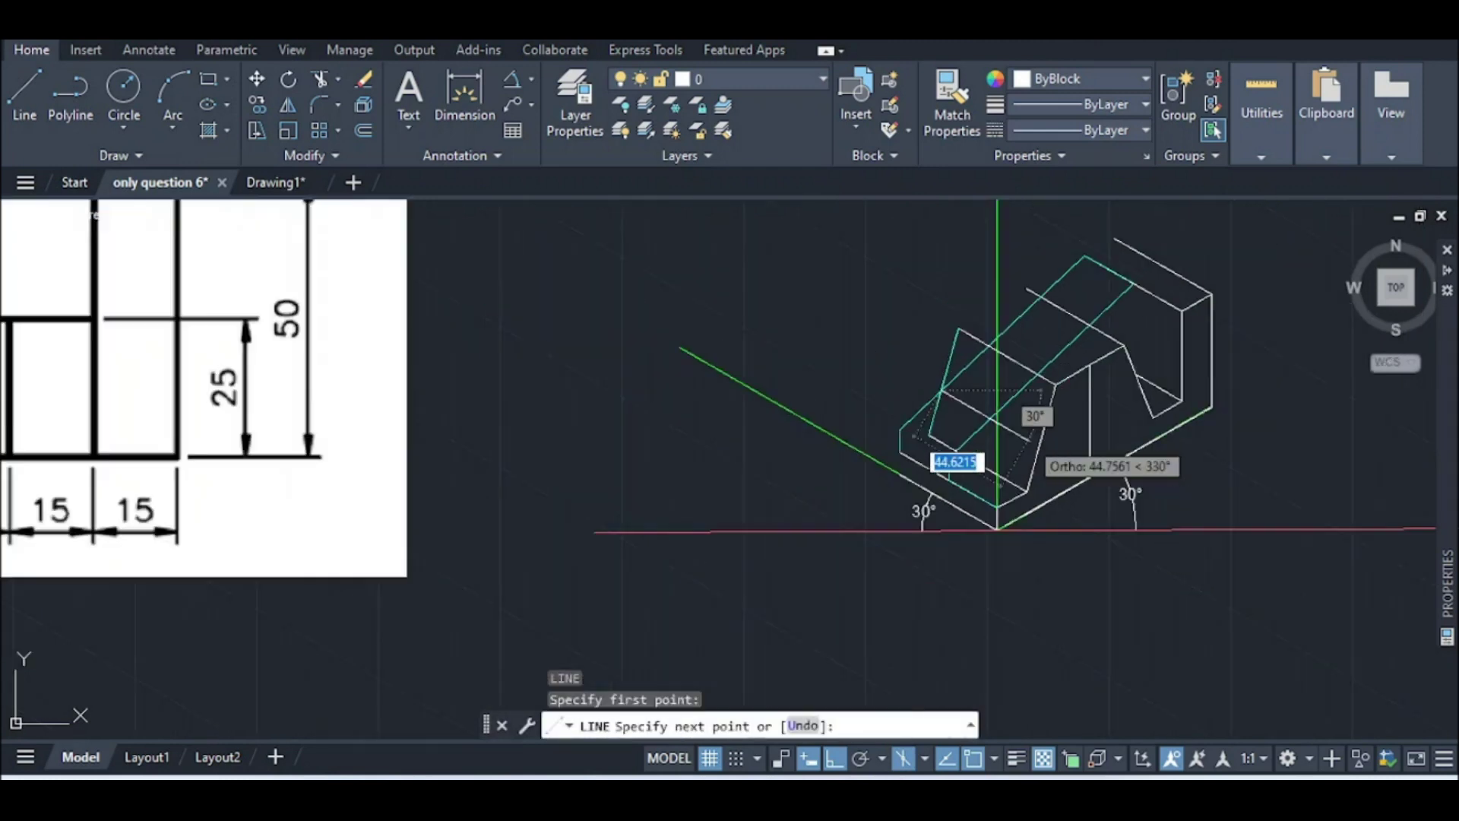
scroll(997, 430, up, 3)
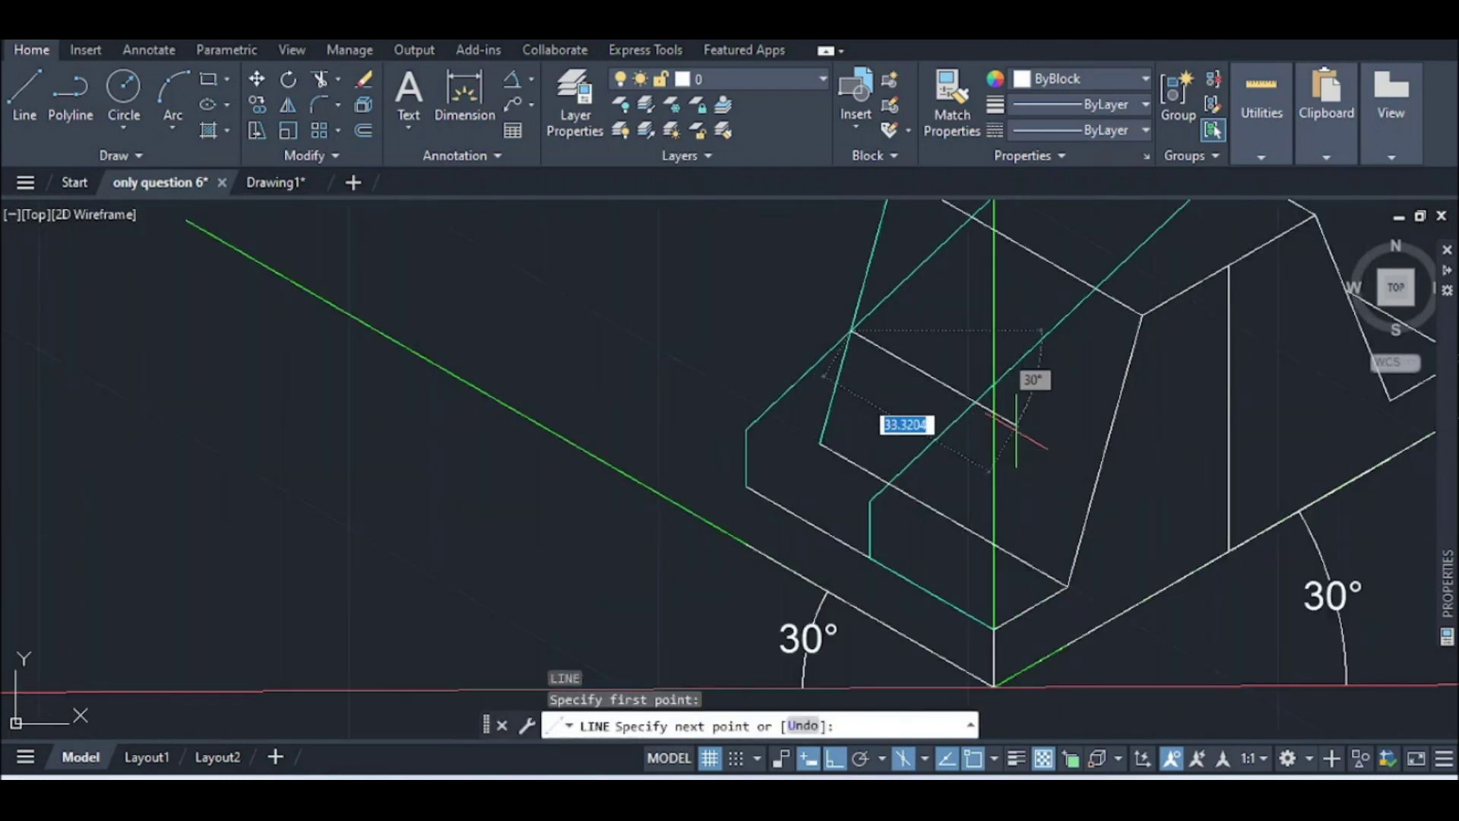
key(Escape)
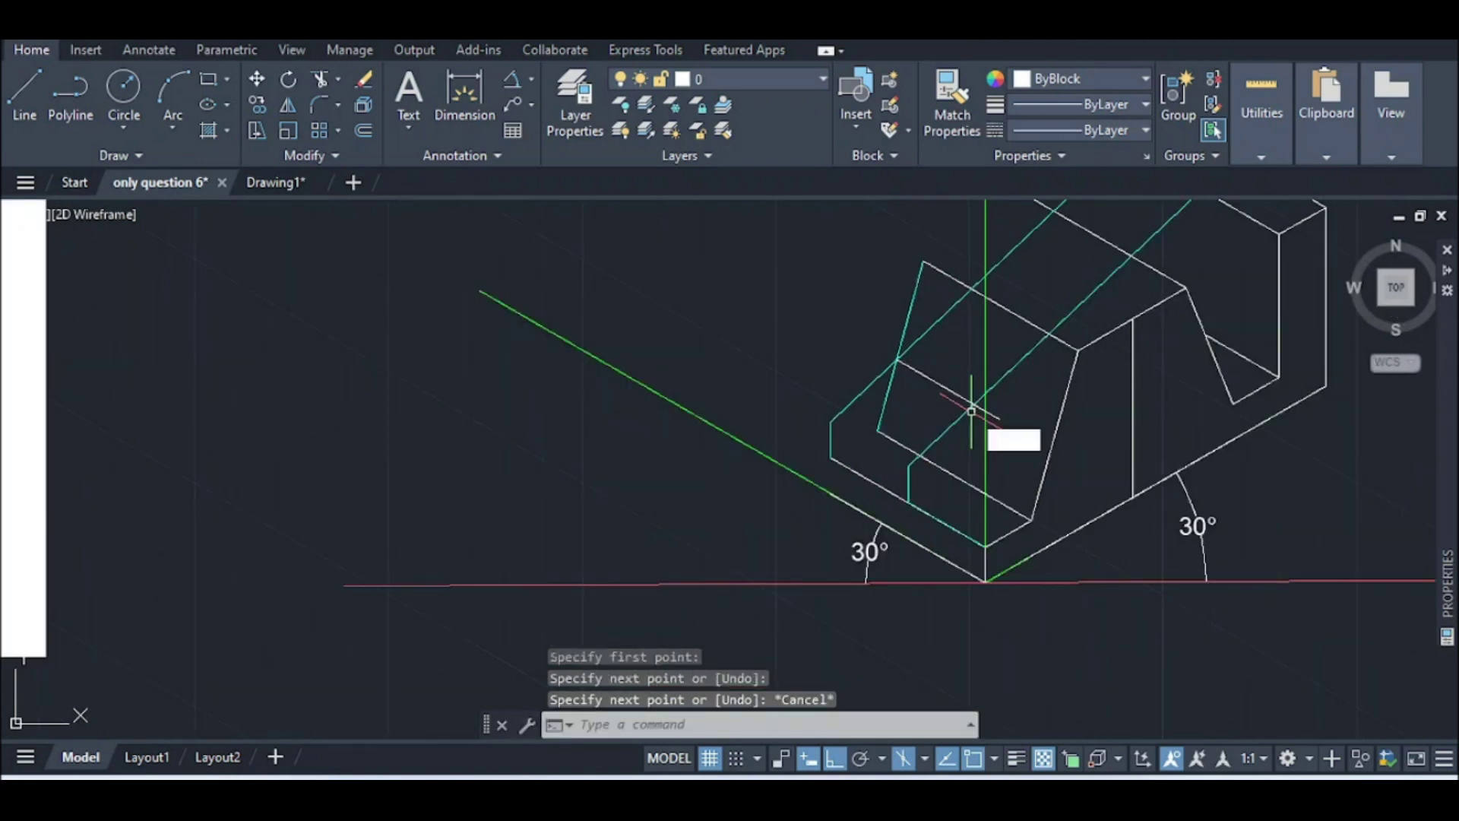
Trim the front sloping line and the 330° line where they run past their crossing point
key(Return)
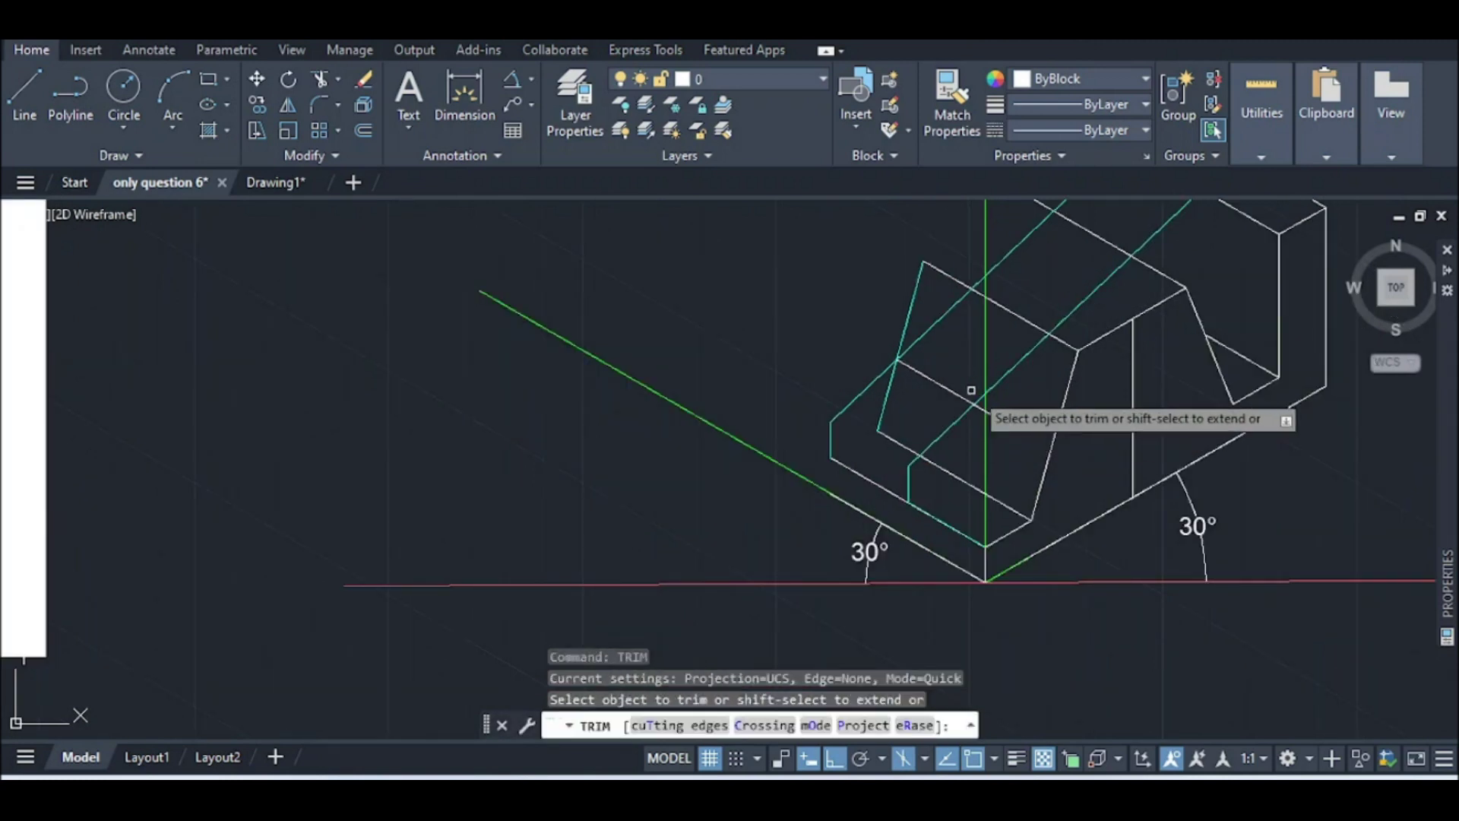
click(995, 414)
scroll(991, 414, up, 3)
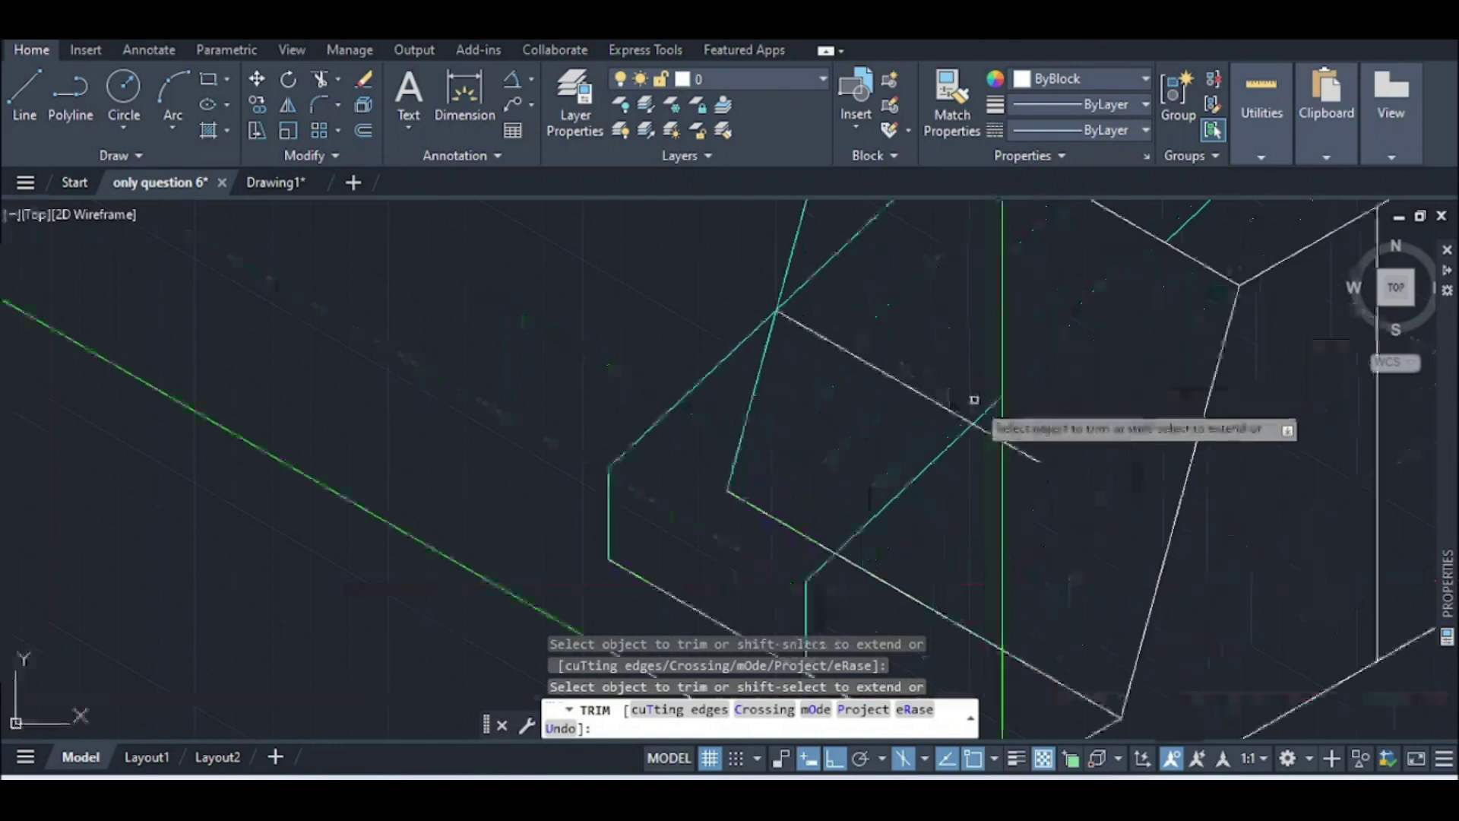
click(988, 430)
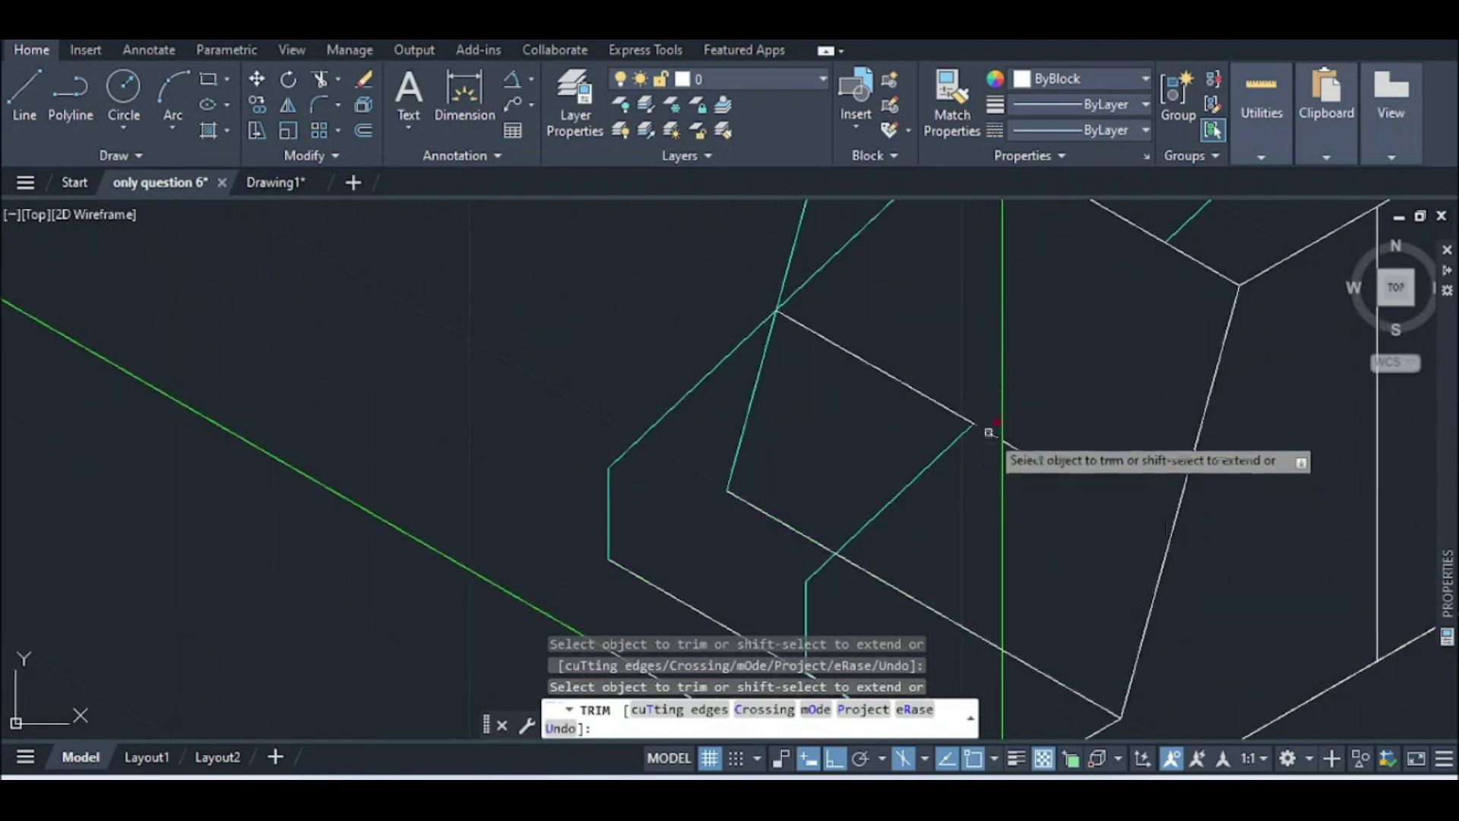
click(1026, 452)
mouse_move(1033, 463)
mouse_down()
mouse_move(1029, 478)
mouse_move(1032, 398)
mouse_up()
scroll(1035, 438, down, 4)
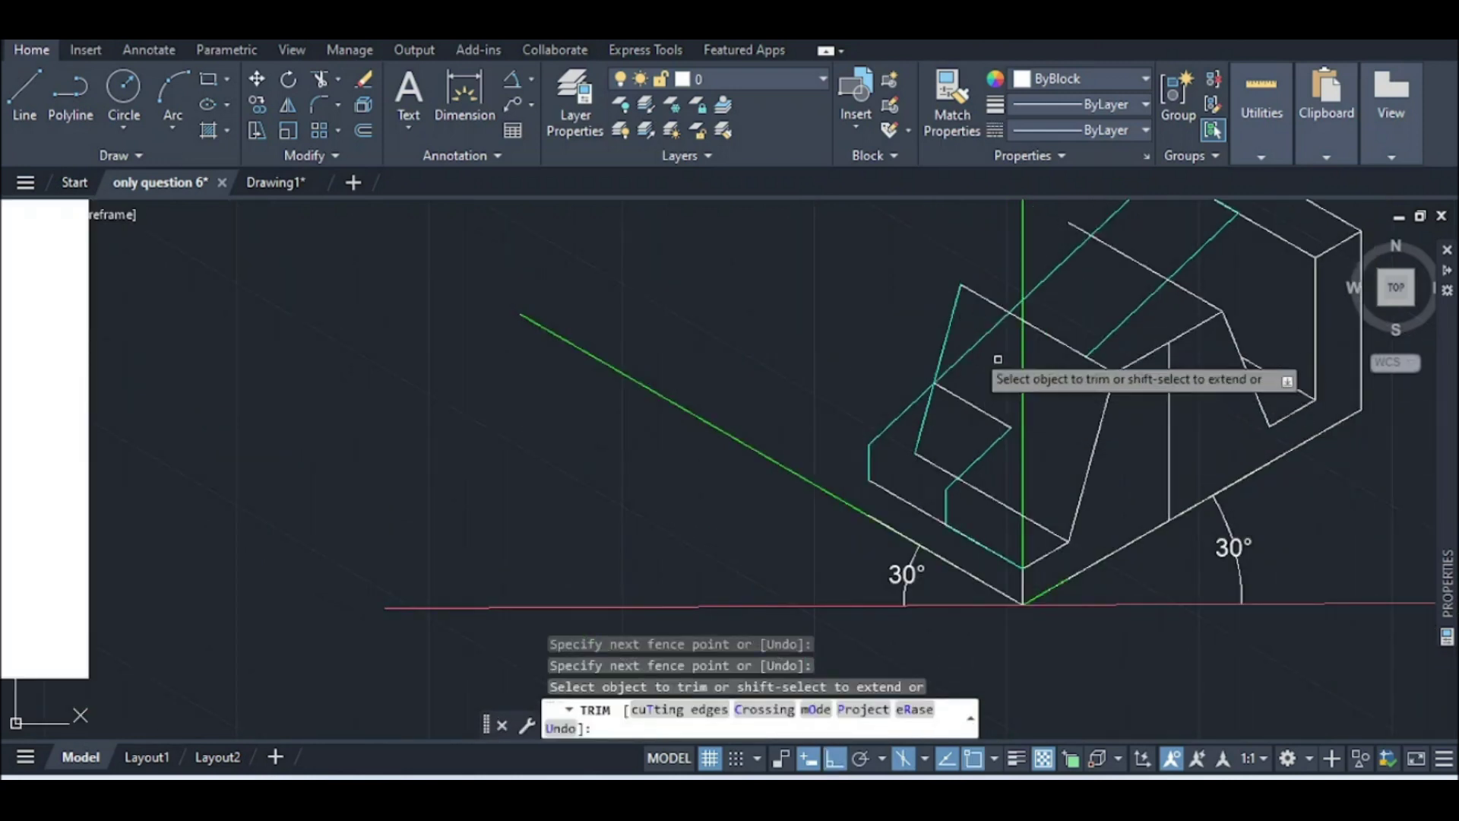
Trim the parts of both sloping lines hidden by the block, and its rear slanted edge below the 330° line
click(967, 352)
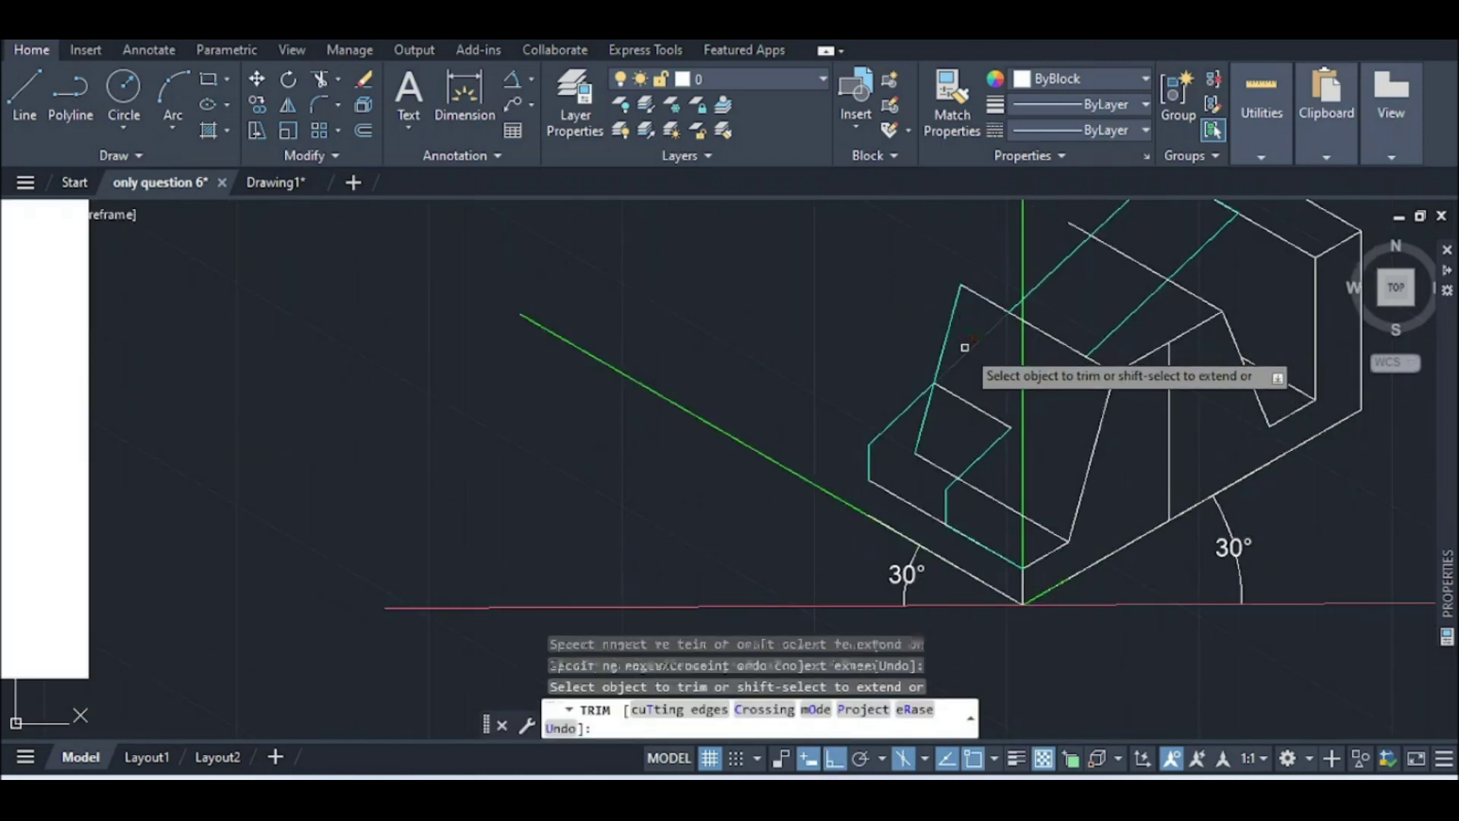
scroll(950, 433, down, 2)
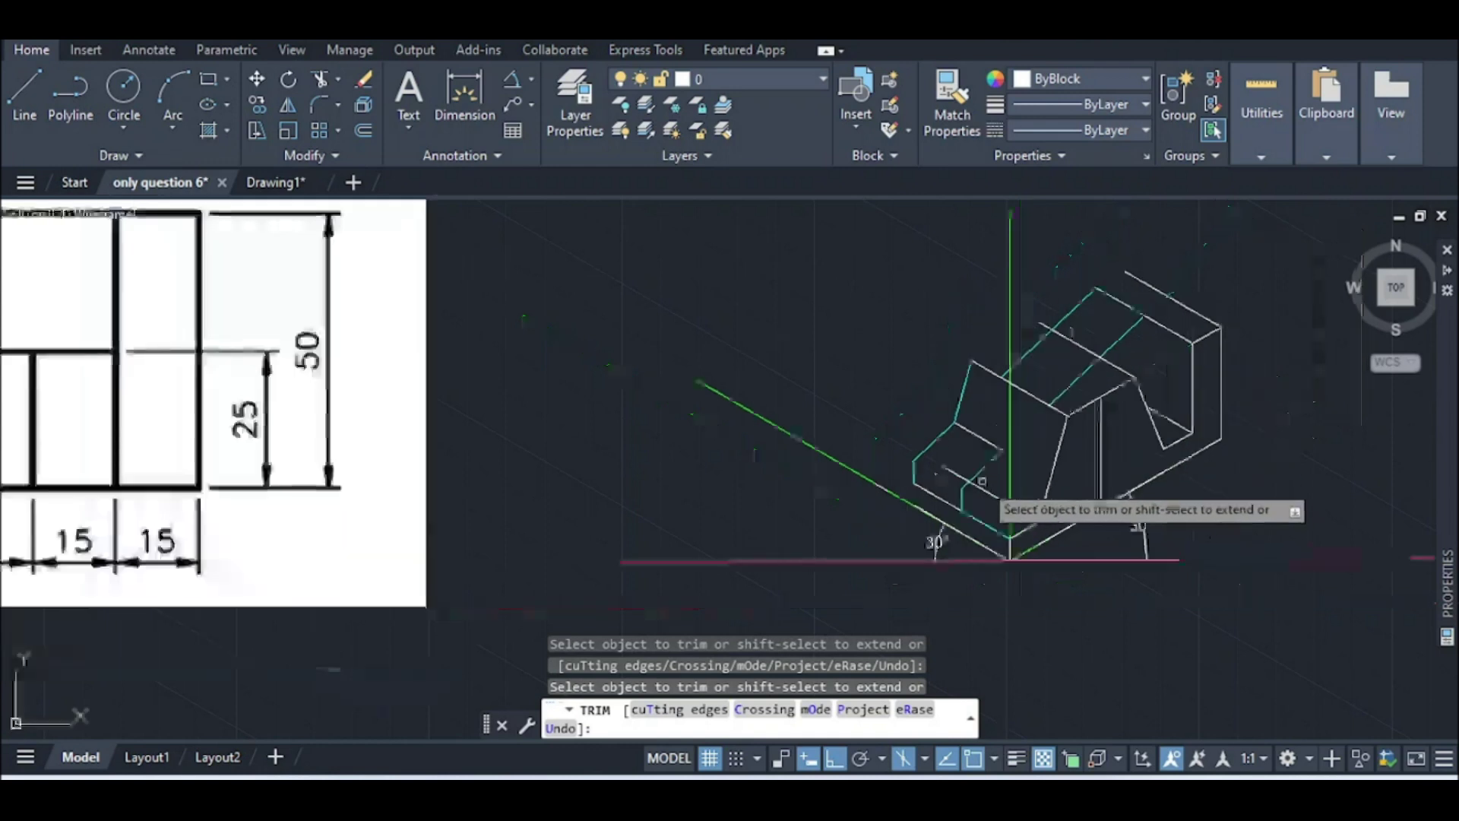
scroll(1019, 380, up, 5)
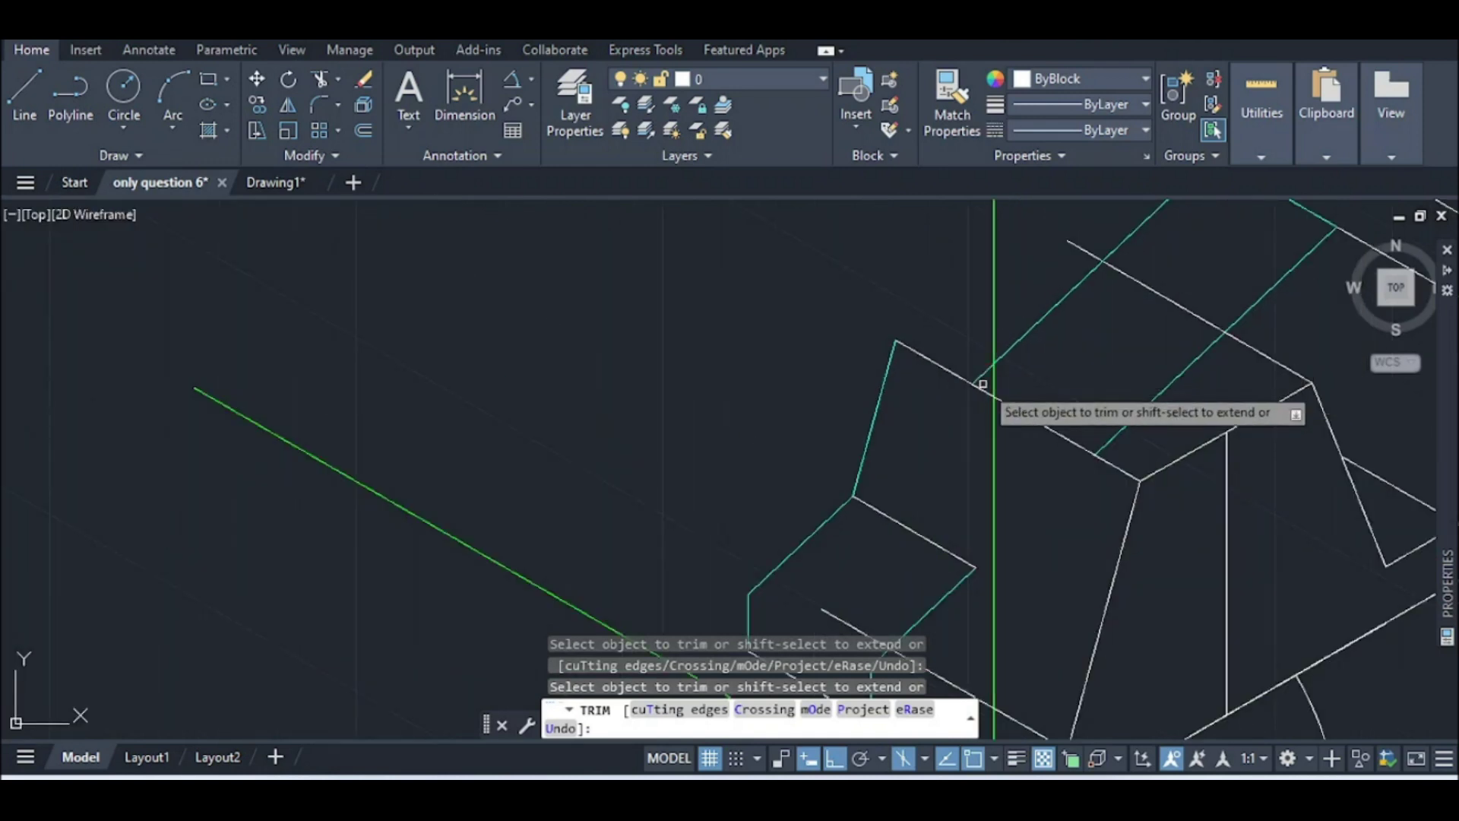
click(1035, 326)
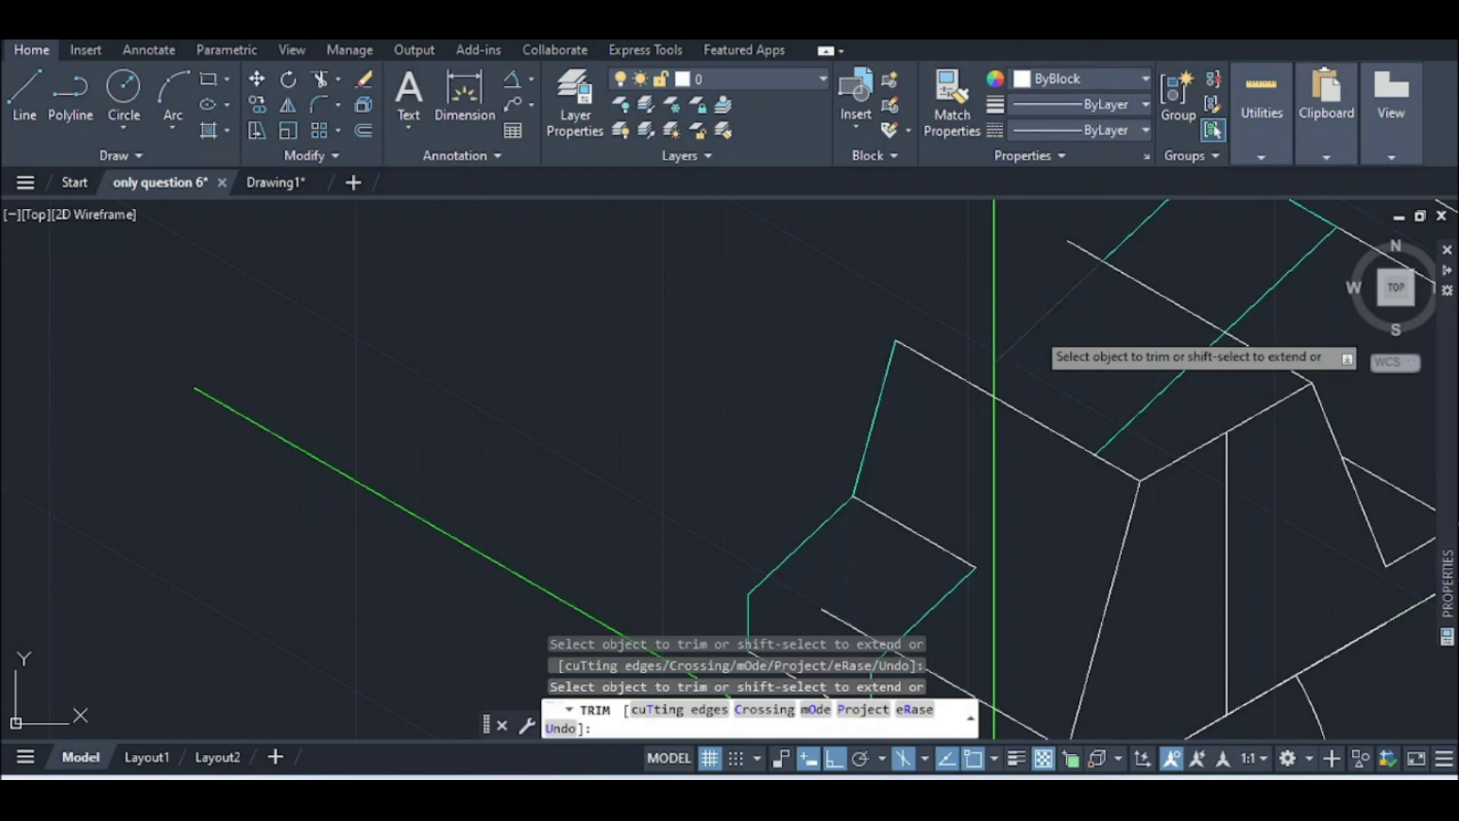
scroll(1162, 390, down, 3)
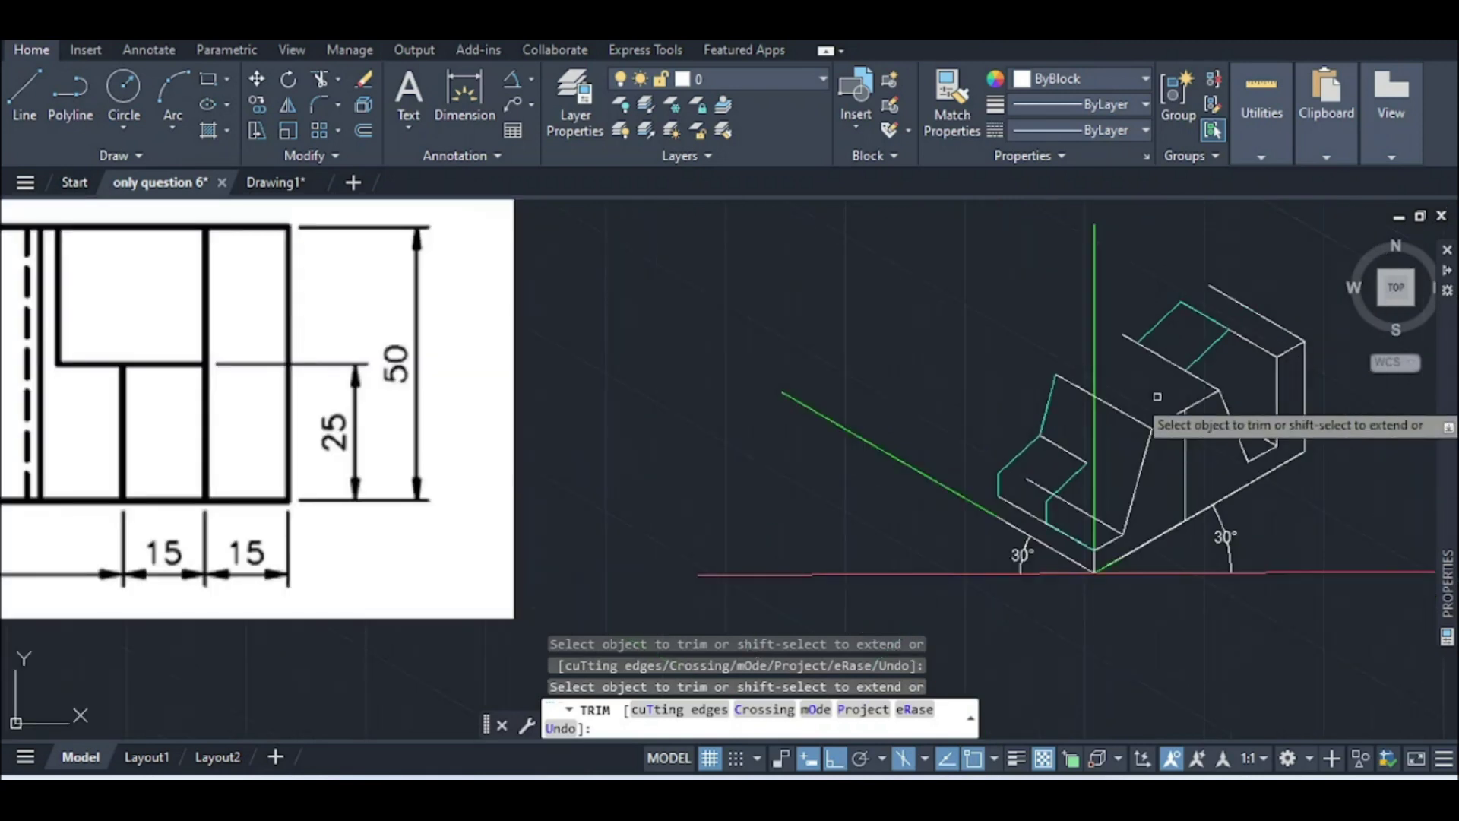
key(Escape)
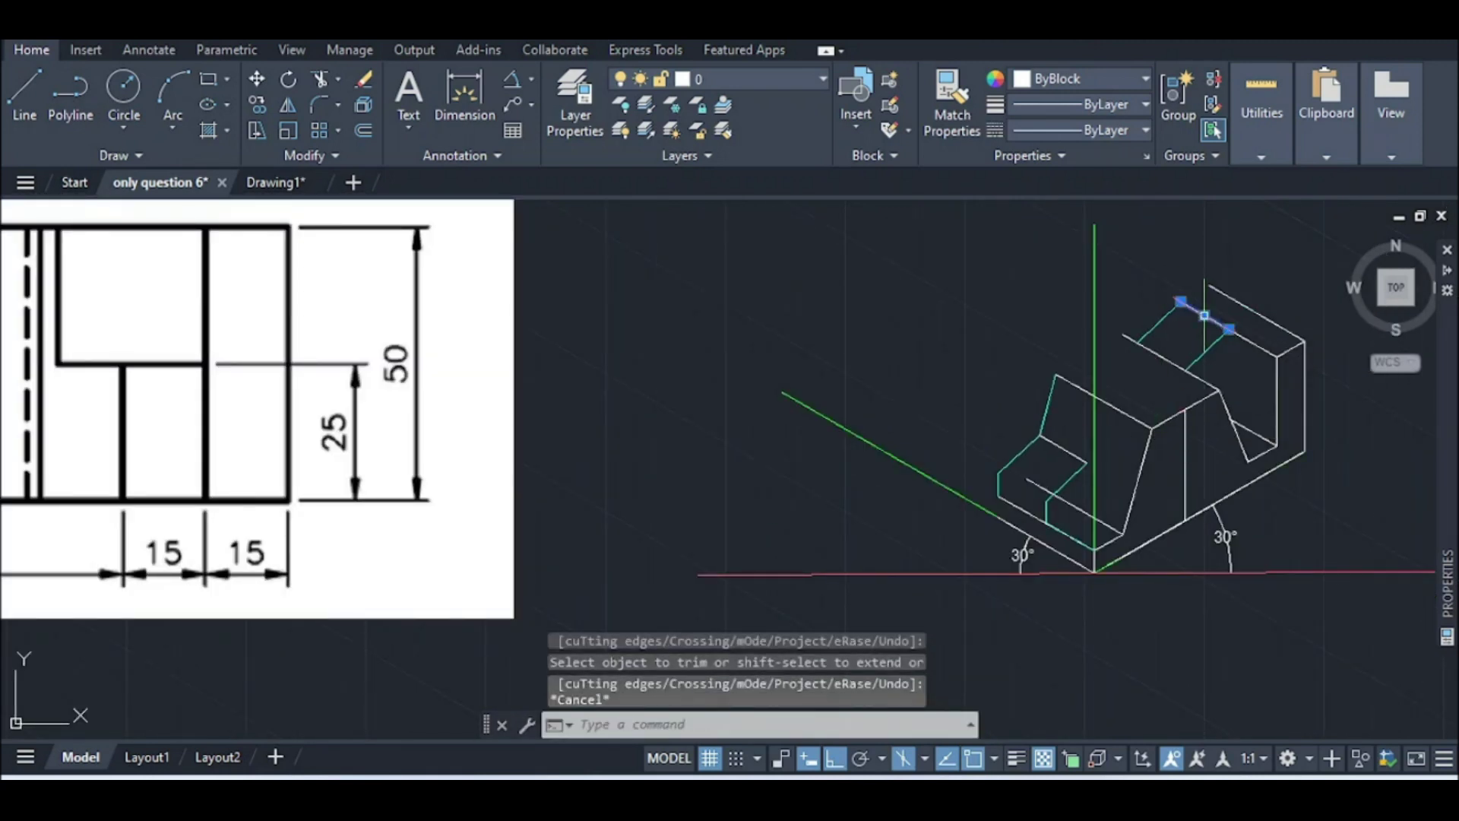
Erase the cyan line joining the upper ends of the sloping lines and set the cyan sloping, slanted and short vertical edges to ByBlock
key(Delete)
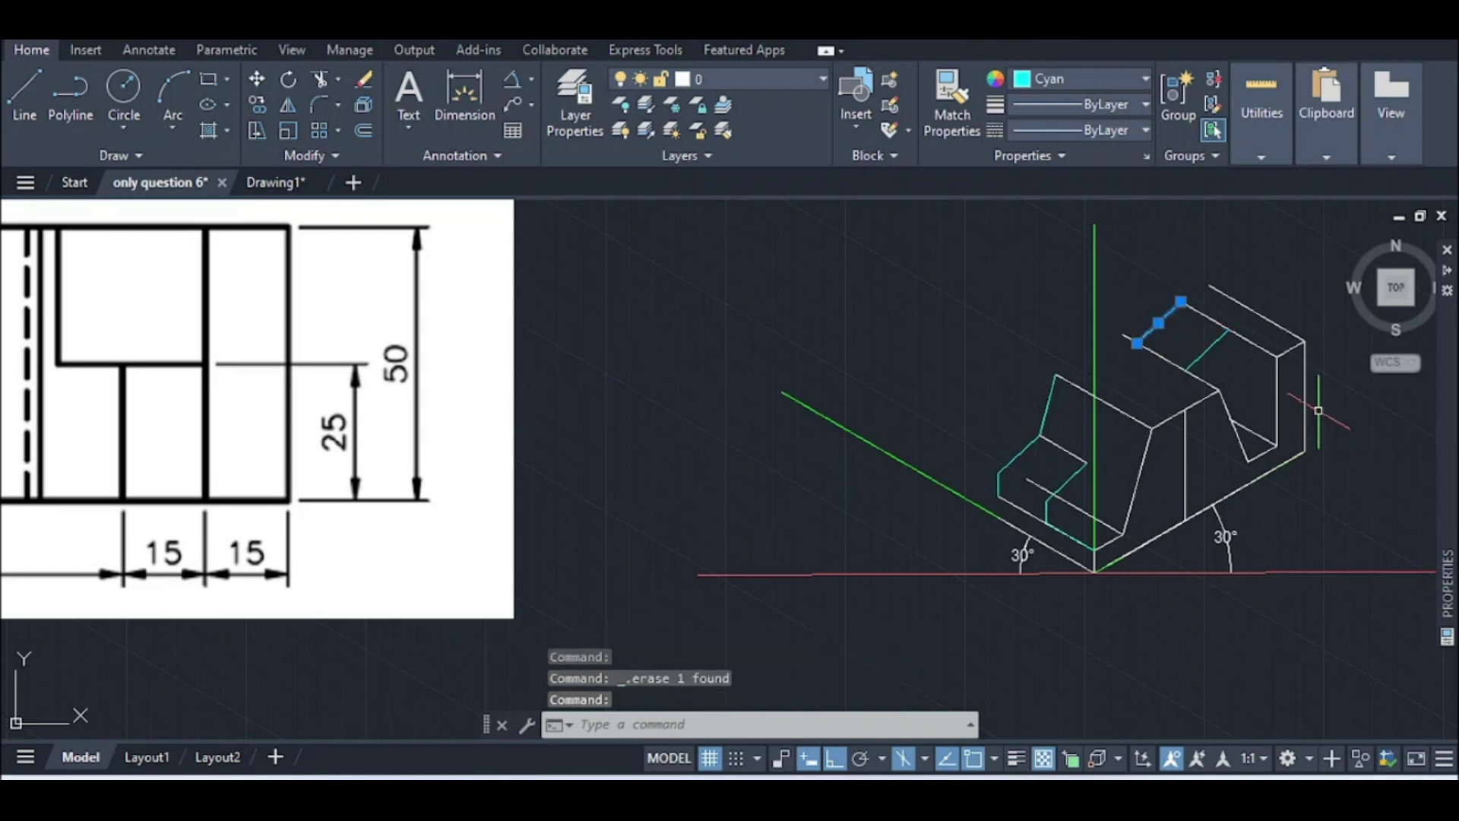
click(1214, 343)
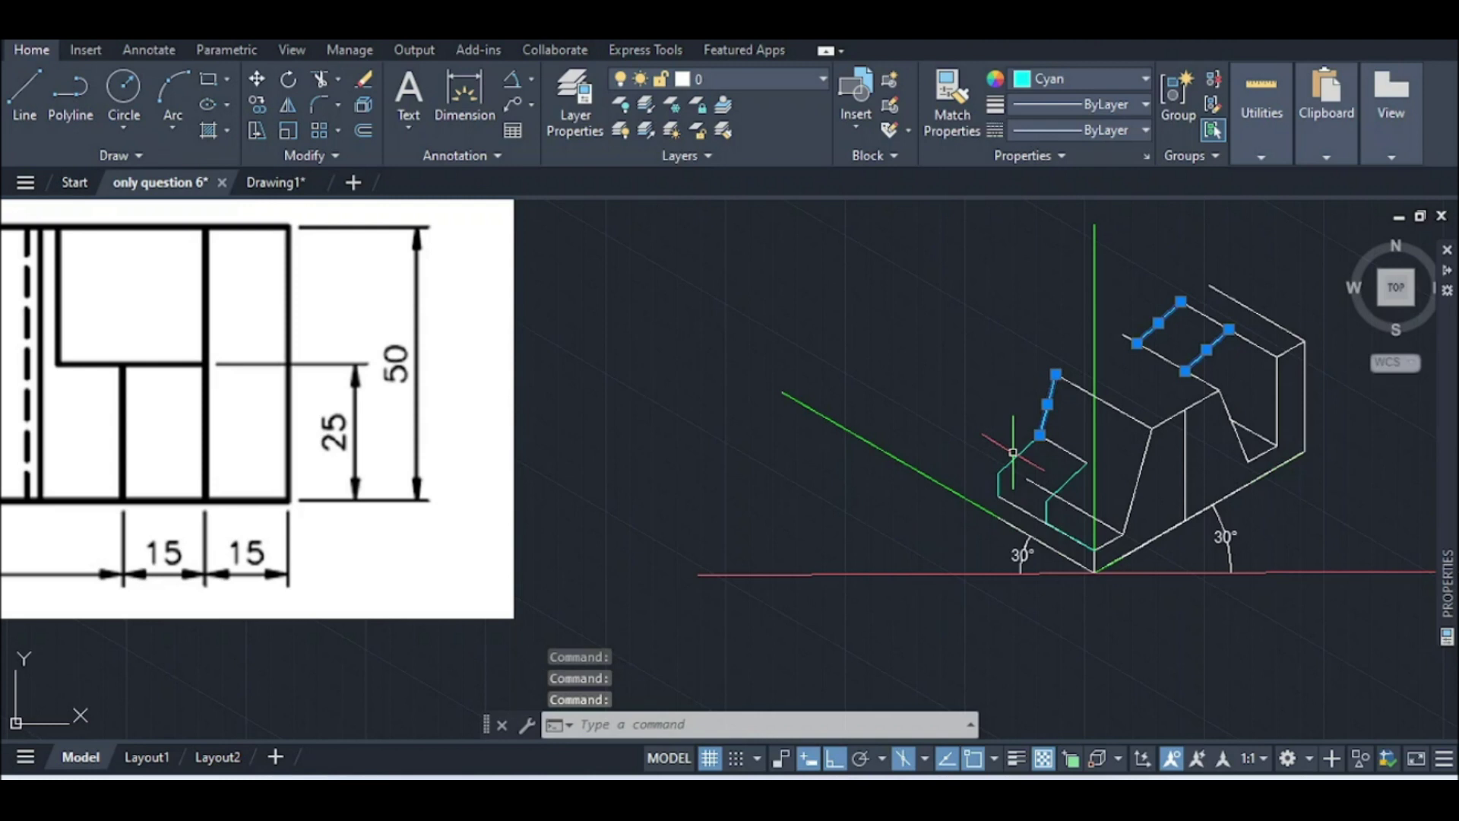
scroll(984, 538, up, 2)
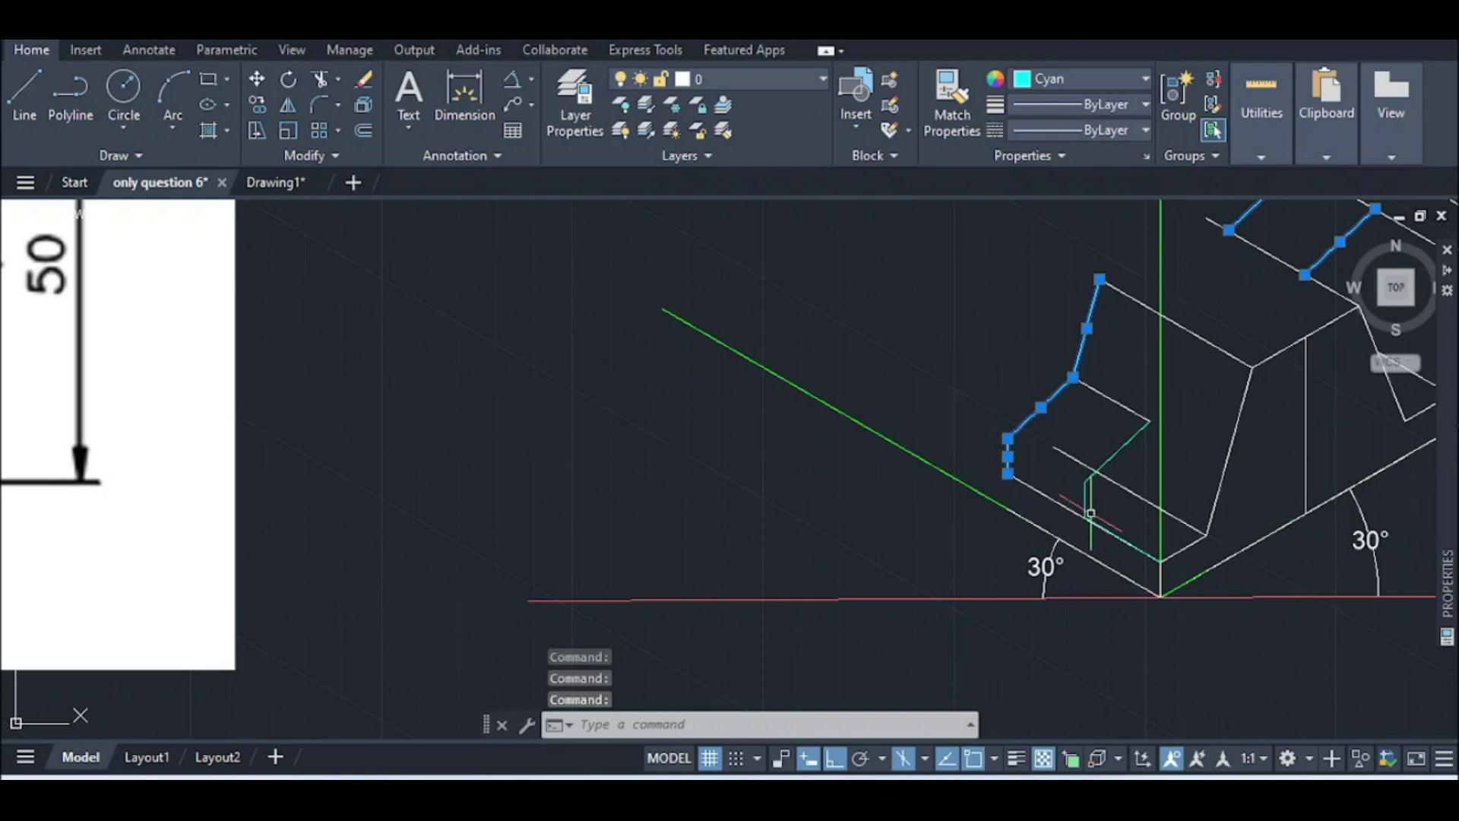
click(1086, 483)
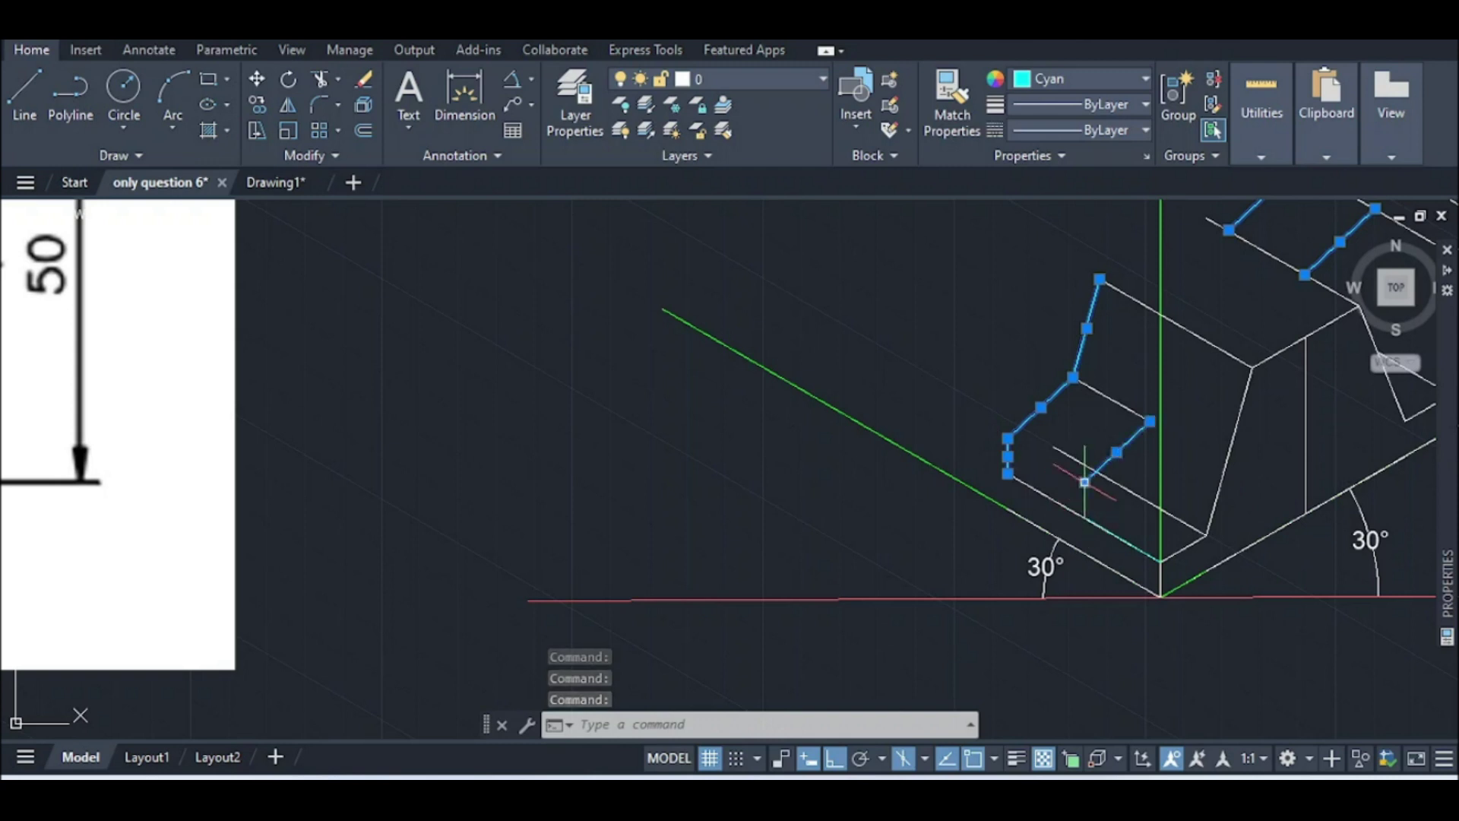
scroll(1085, 484, up, 4)
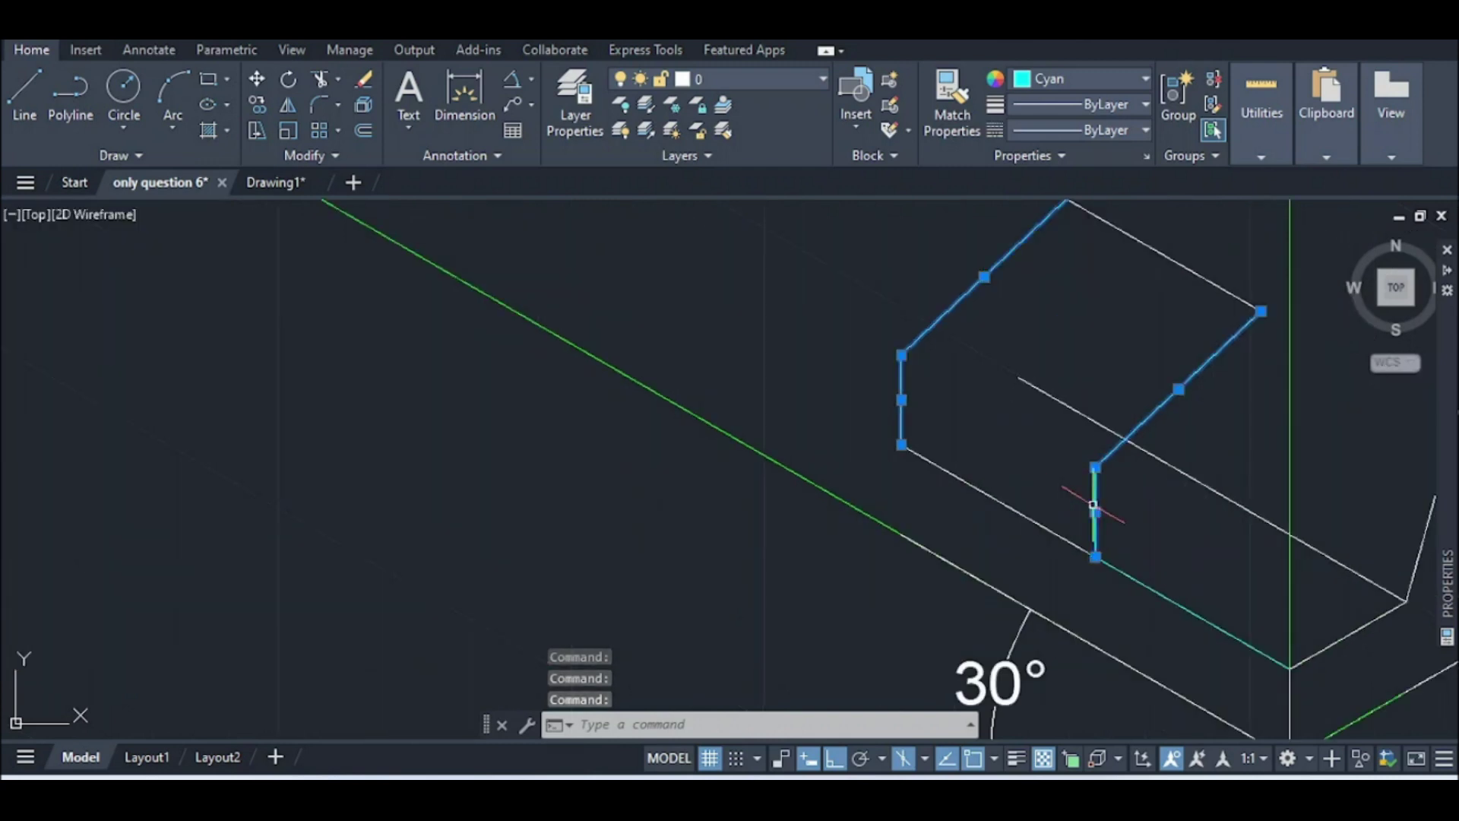
click(1083, 76)
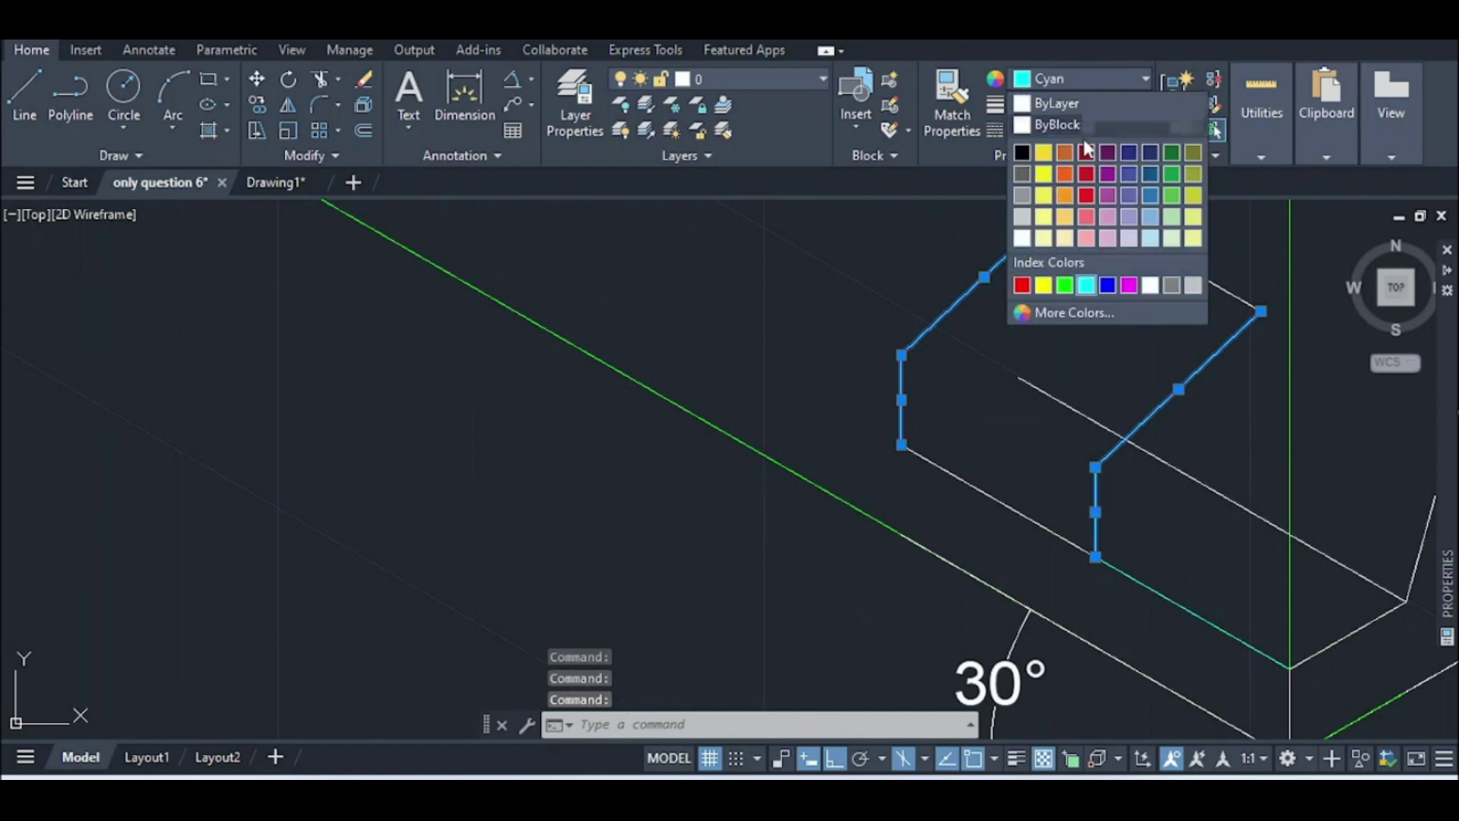
click(1056, 124)
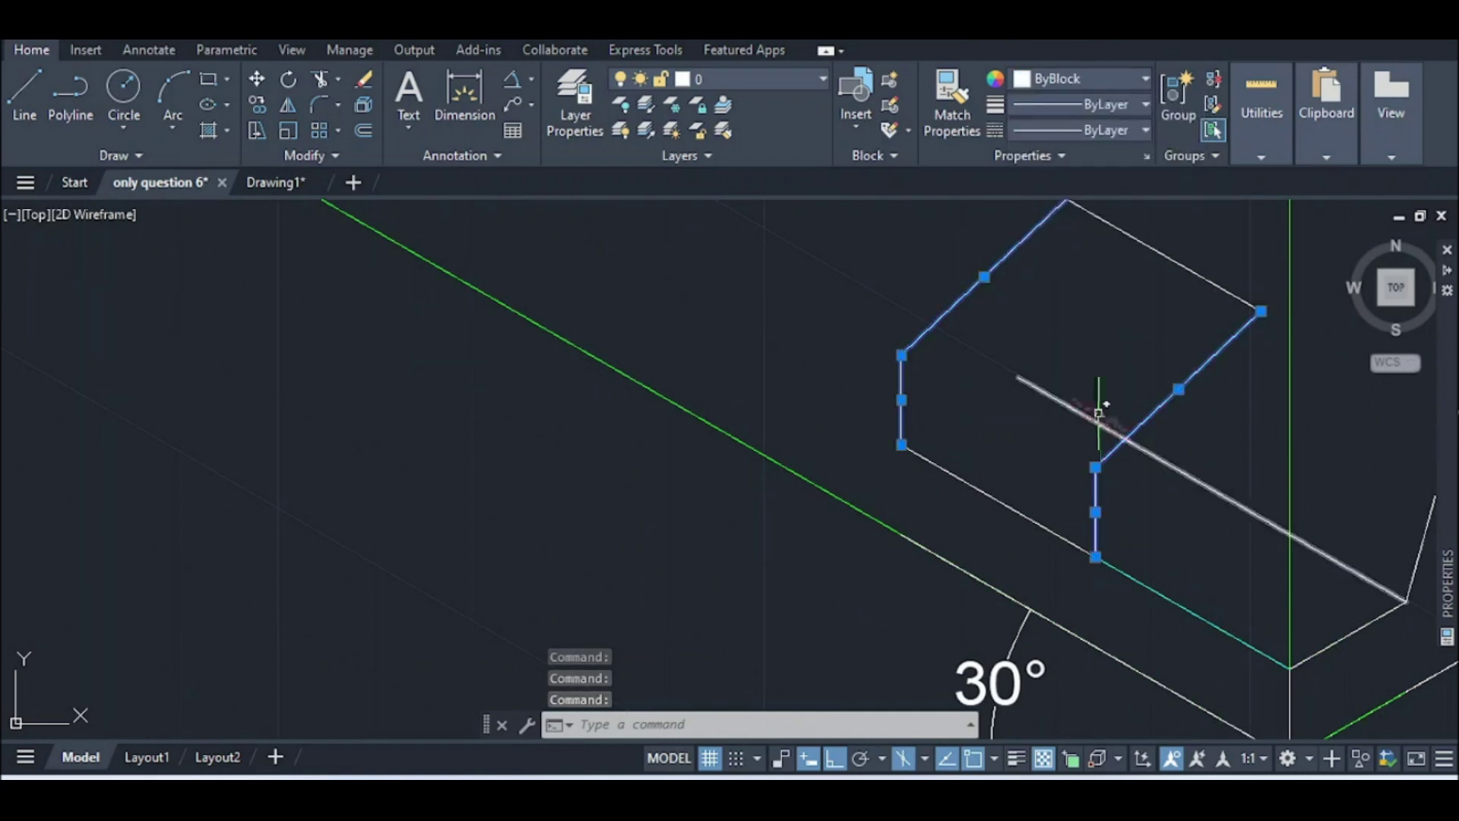
key(Escape)
Draw a vertical line downward from the near end of the trimmed 330° line, past the block's lower receding edge
scroll(1095, 407, down, 2)
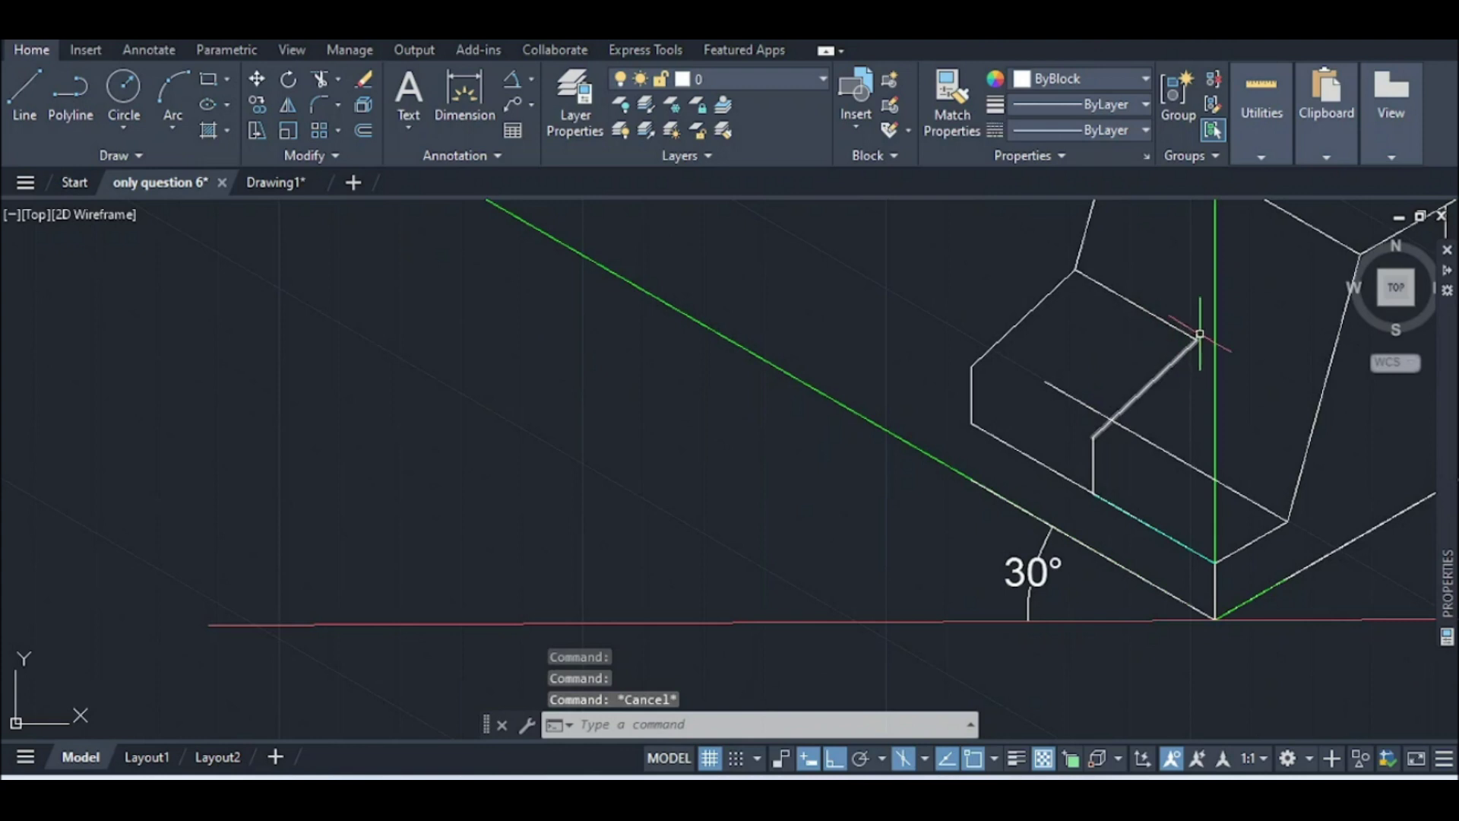
key(l)
key(Return)
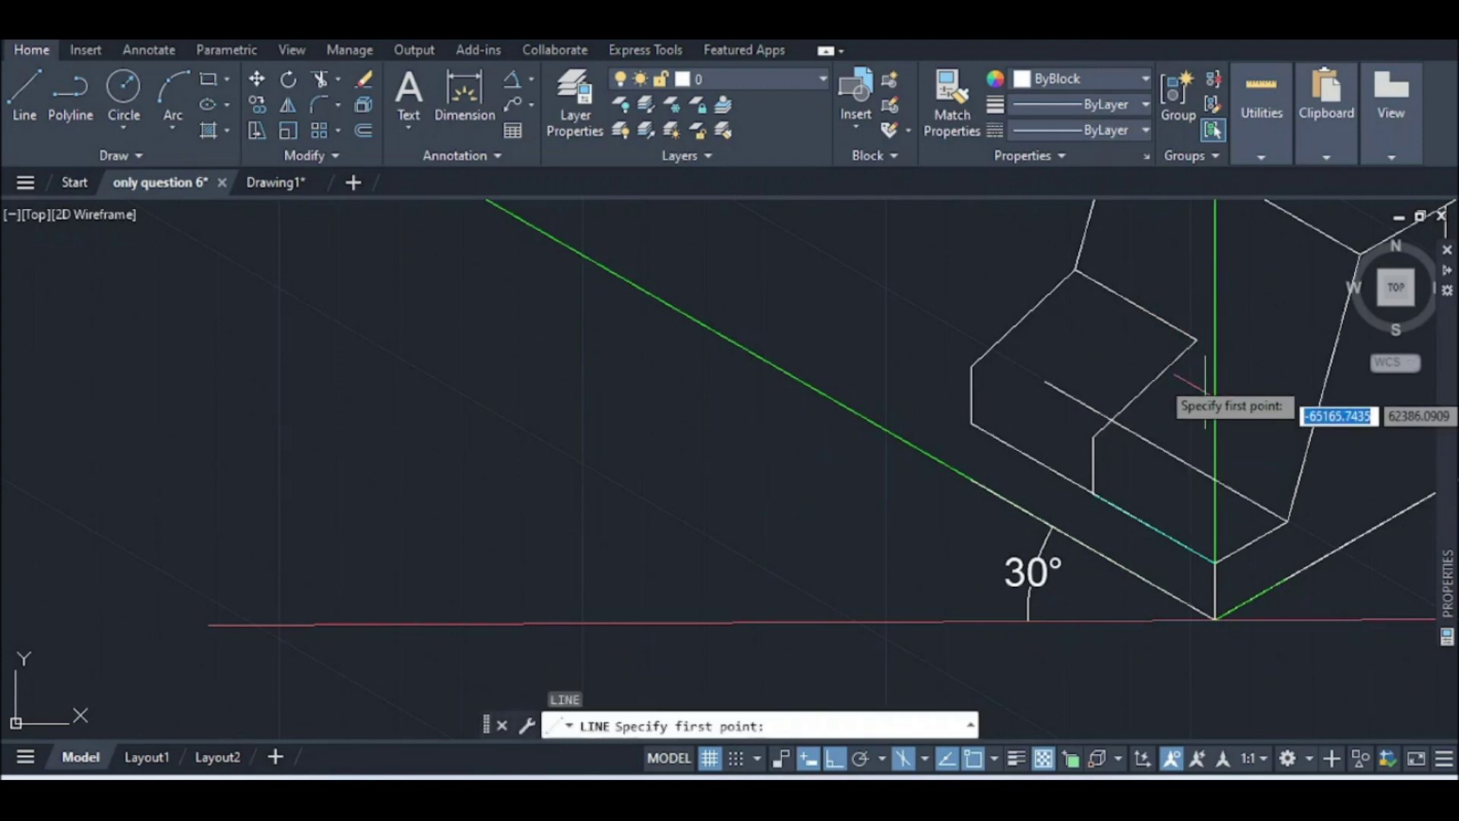
click(1195, 340)
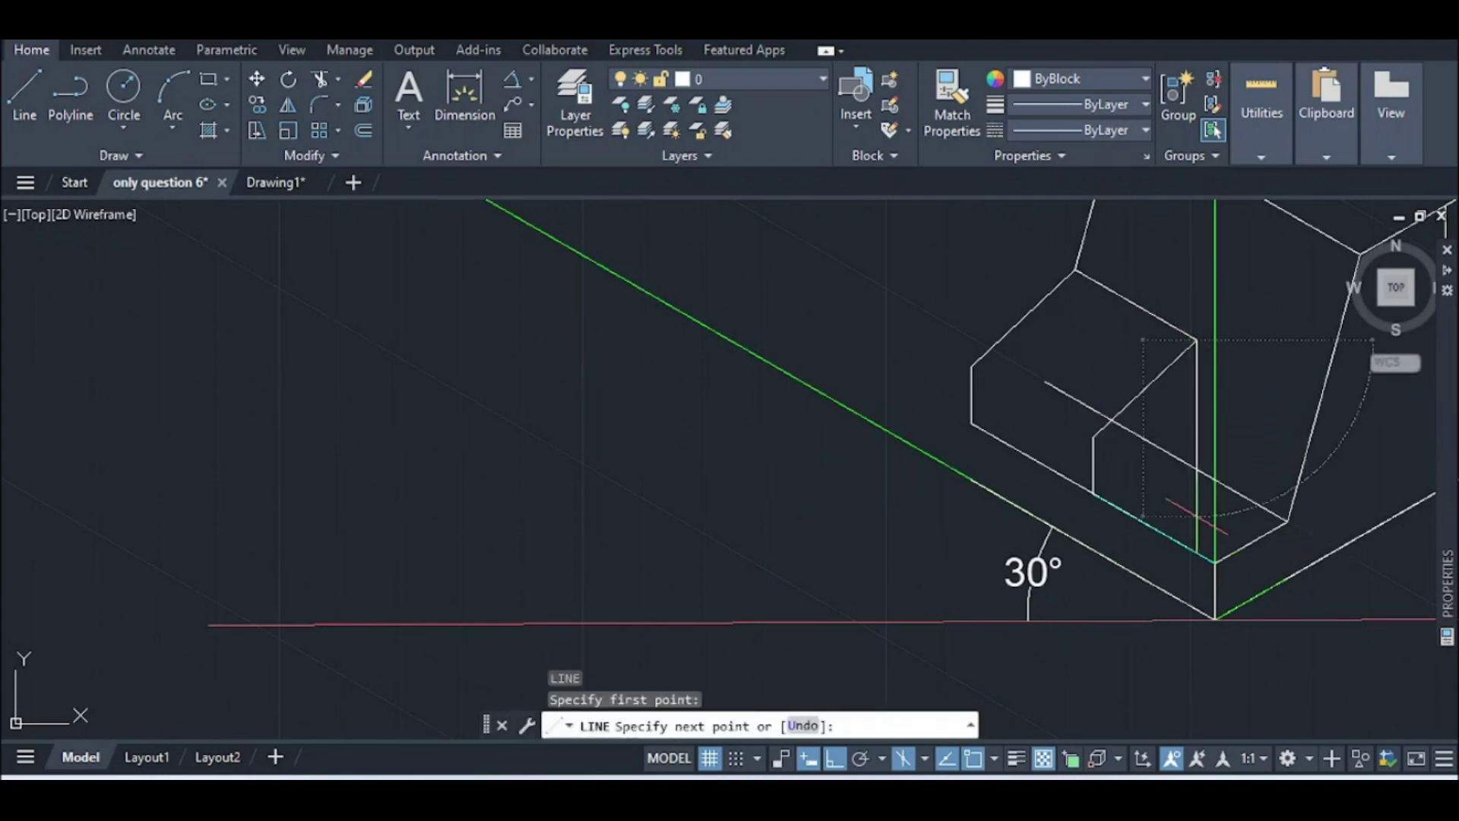
click(1197, 518)
key(Escape)
Draw a line at 30° in the right isoplane from the foot of the wedge's front short vertical, crossing the new vertical line
key(l)
key(Return)
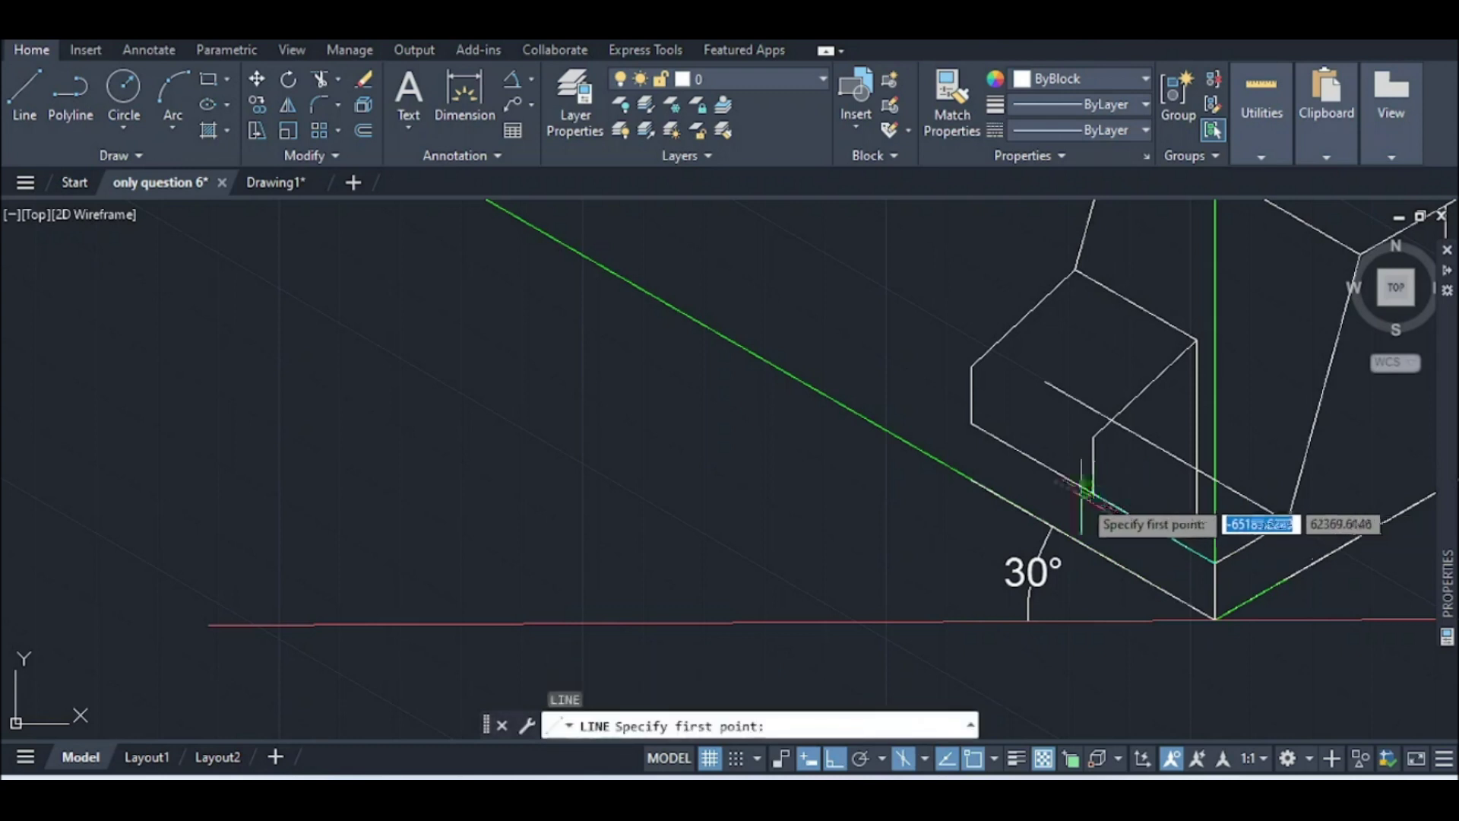
click(1094, 492)
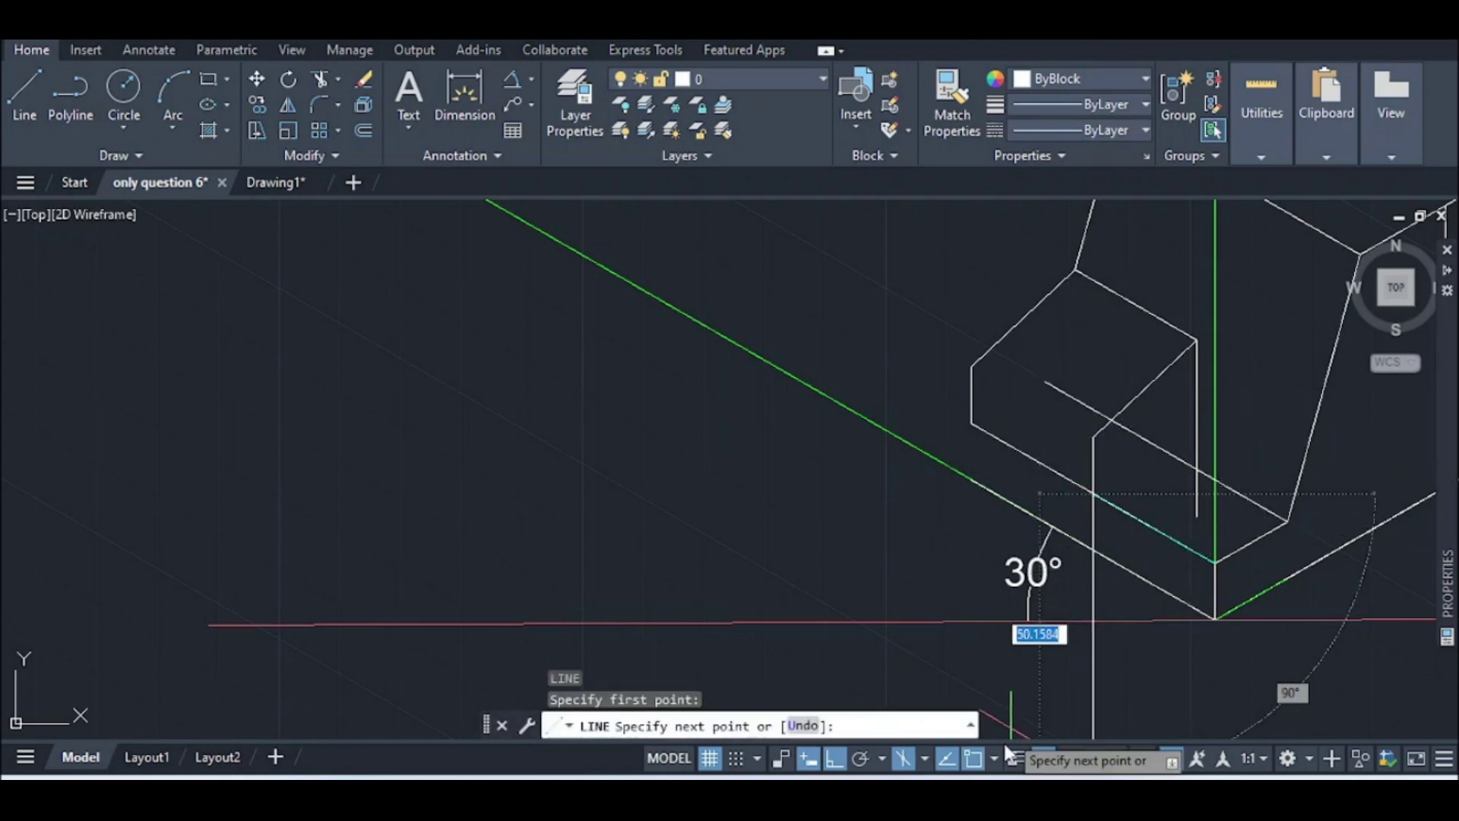
click(929, 757)
click(951, 727)
key(Escape)
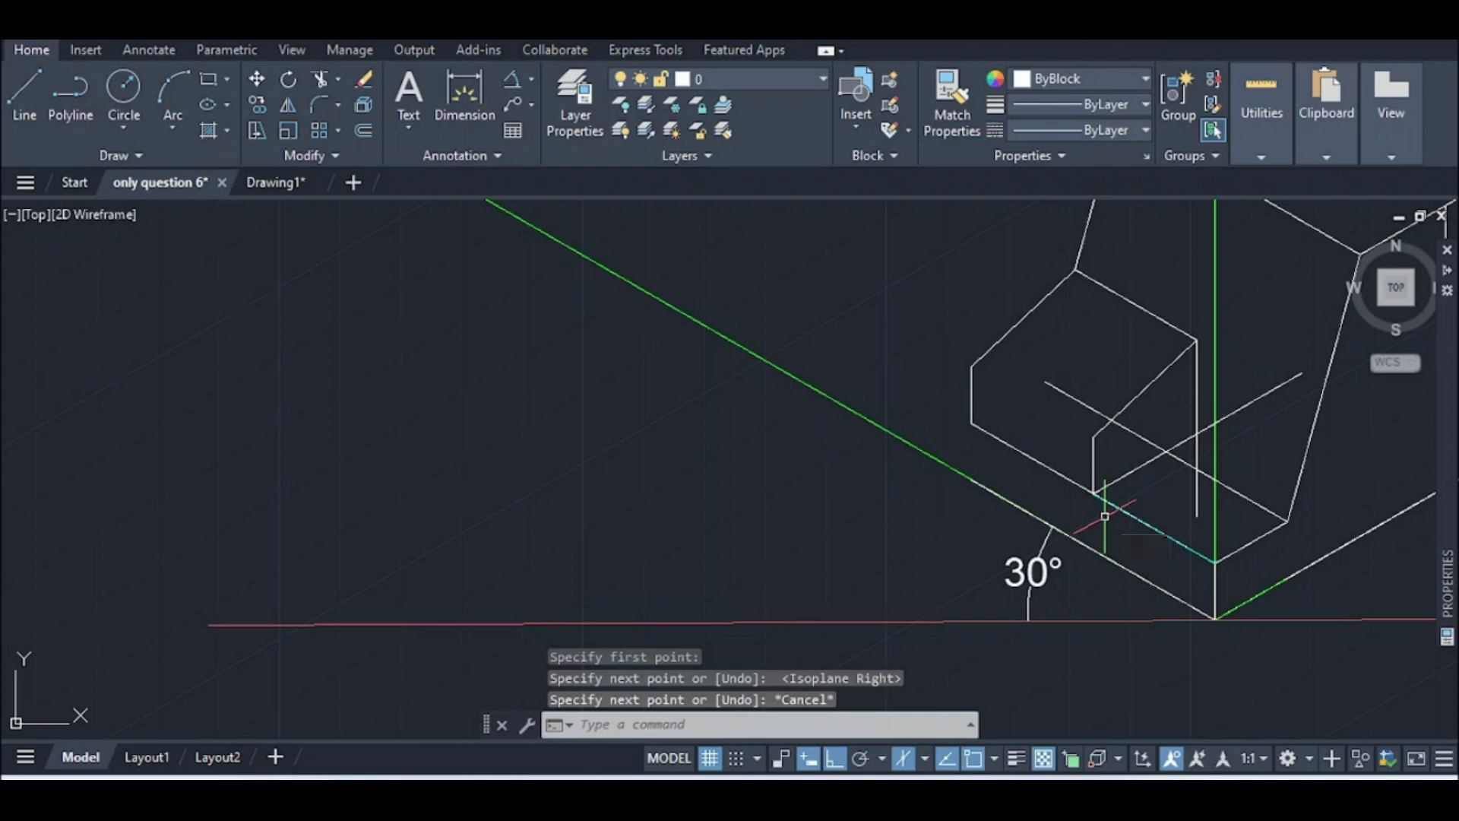
Trim the new 30° and vertical lines to their intersection, and remove the block's lower receding edge where the wedge hides it
text(tr)
key(space)
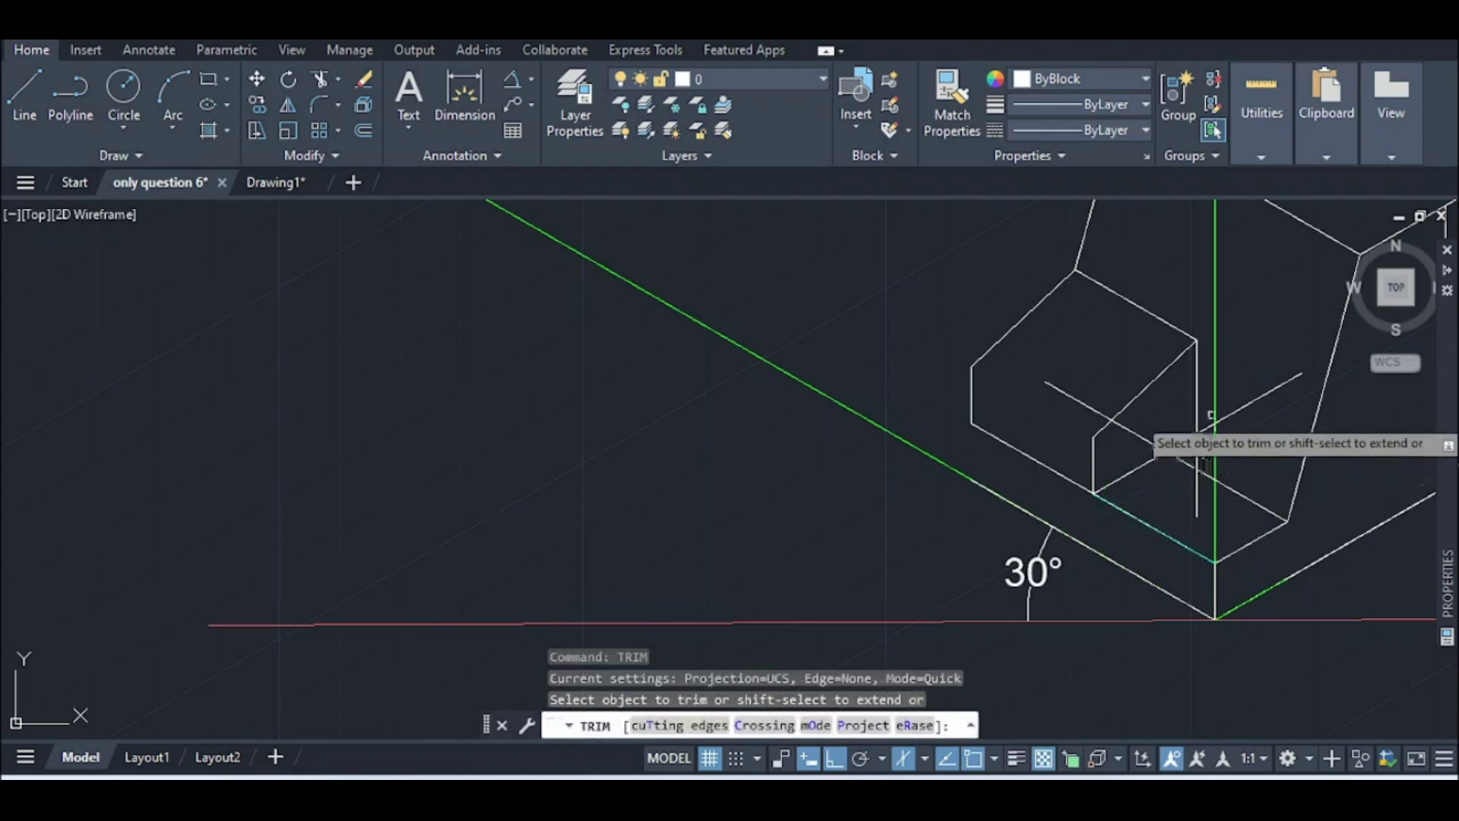
scroll(1213, 418, up, 3)
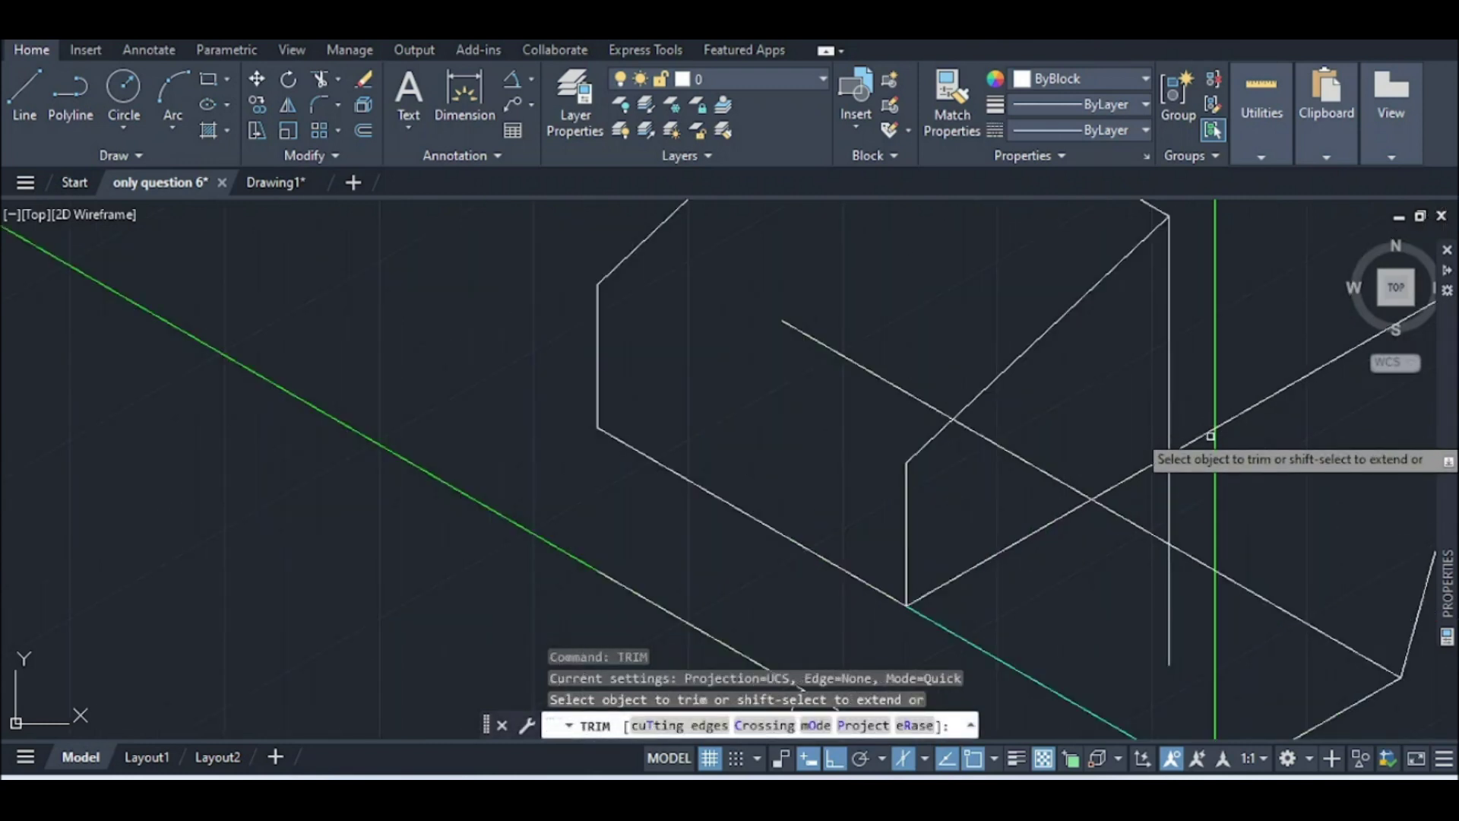
click(1190, 445)
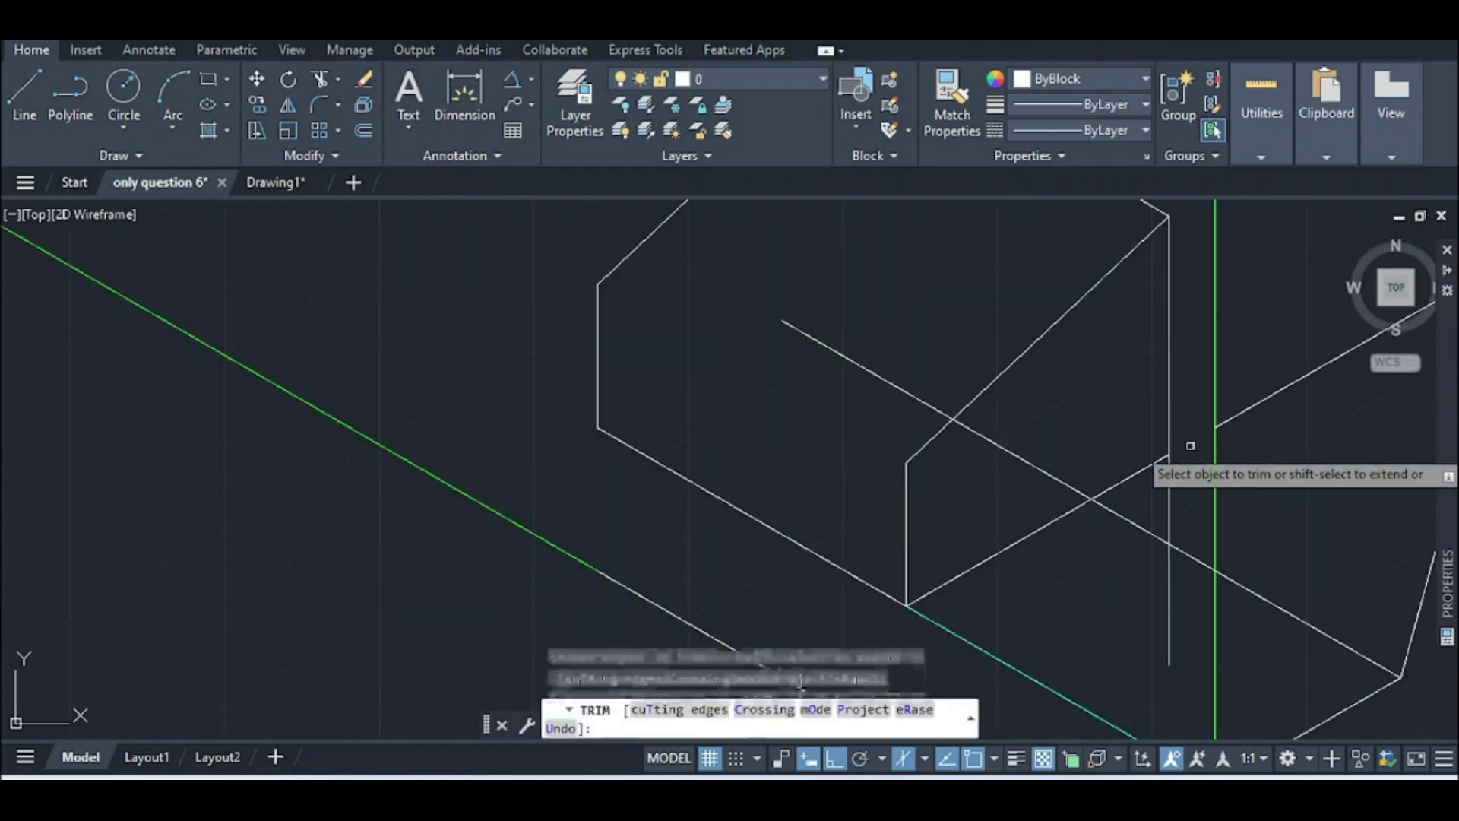
click(1286, 393)
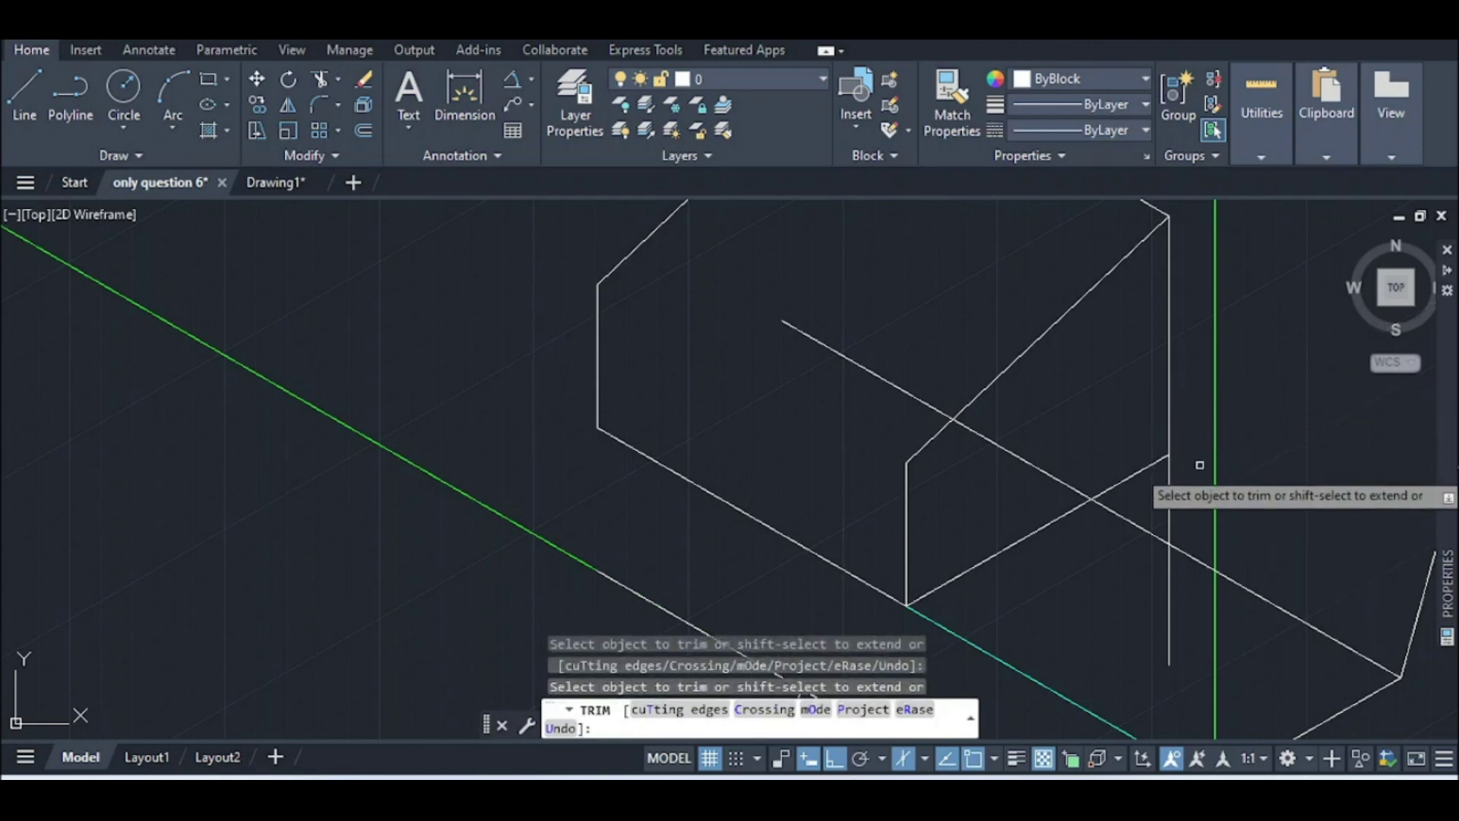
click(1120, 513)
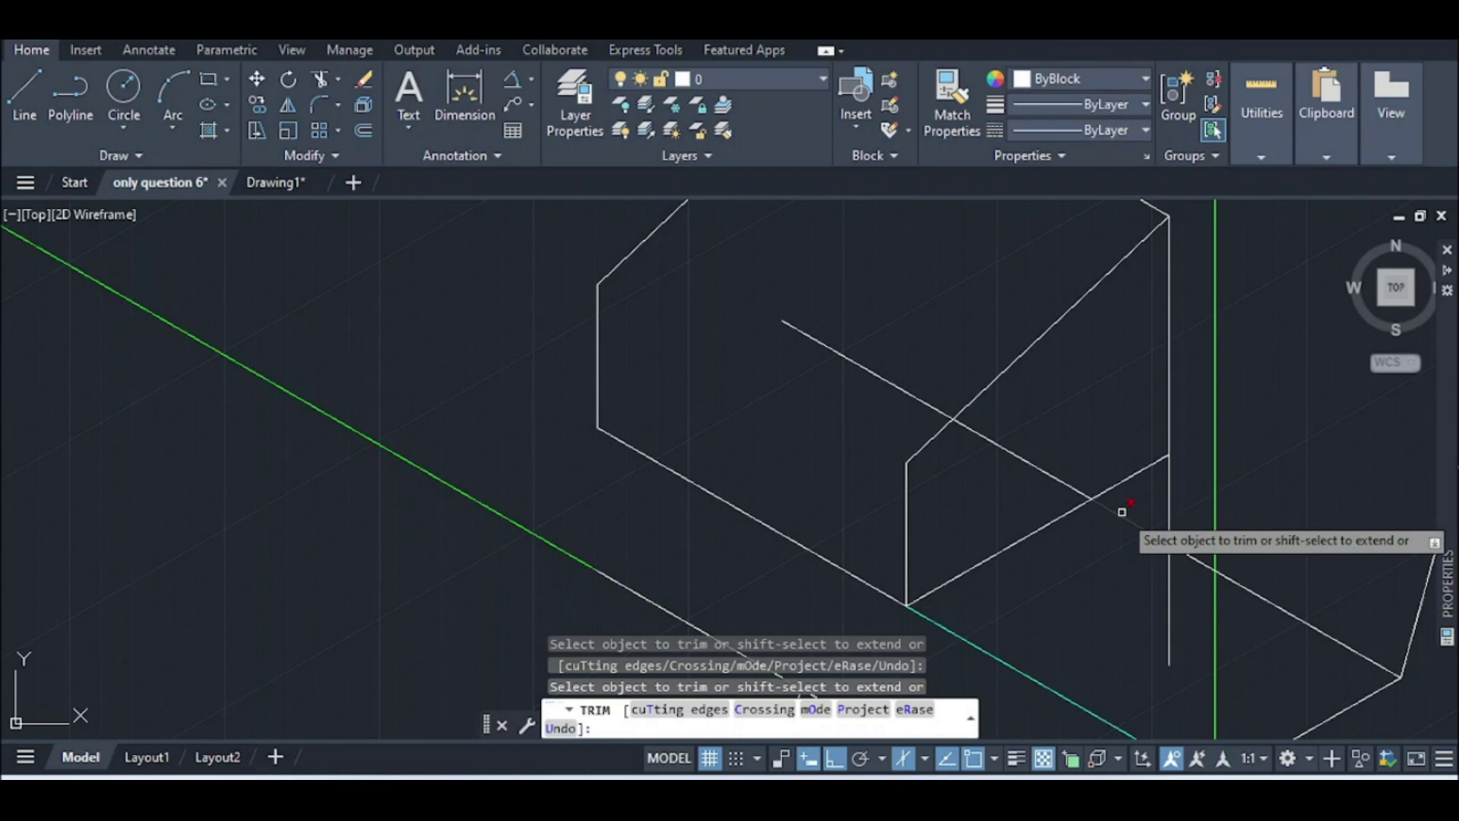
click(1172, 616)
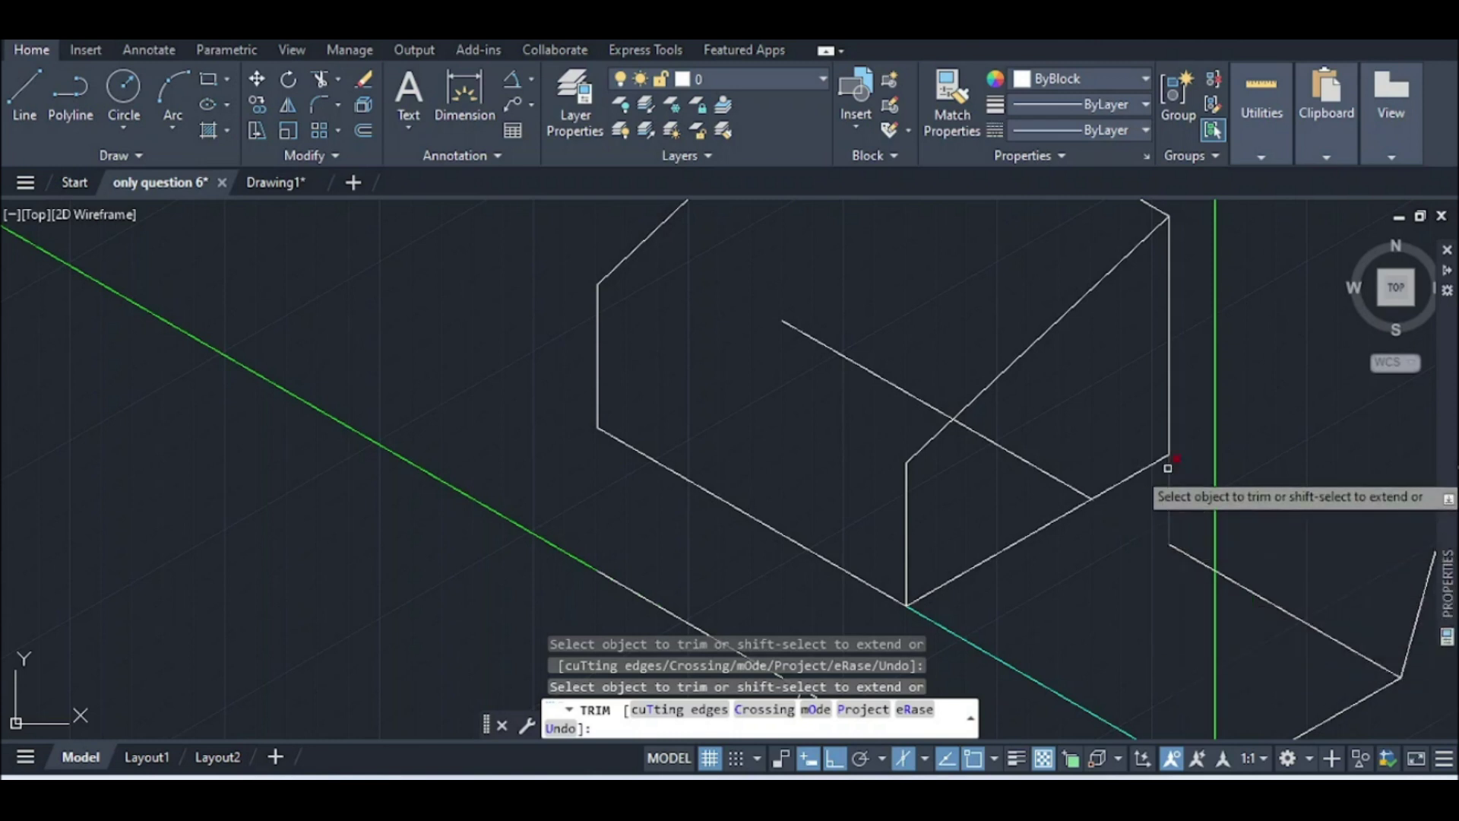
scroll(1168, 468, down, 3)
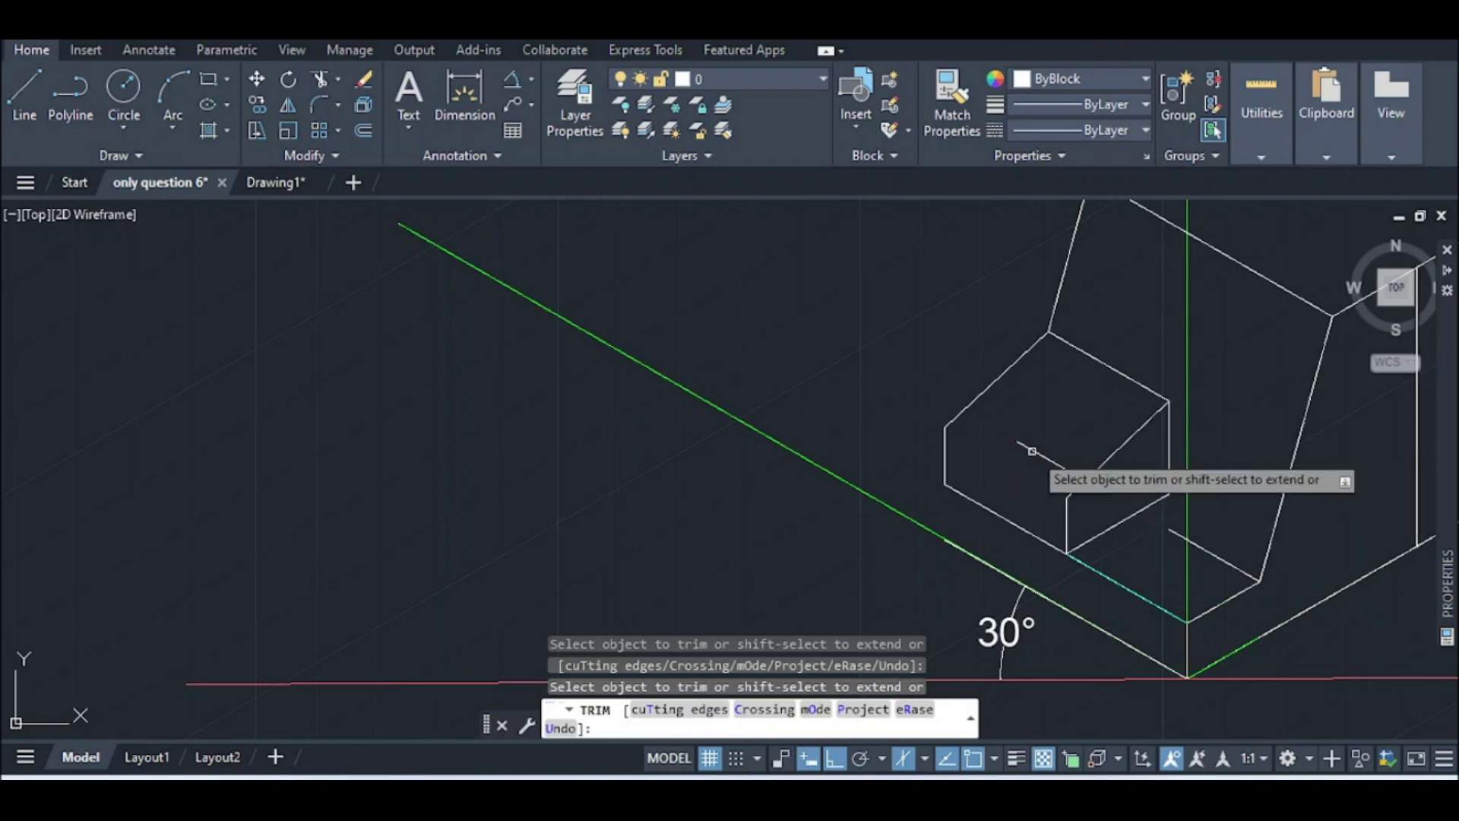
scroll(1046, 463, down, 2)
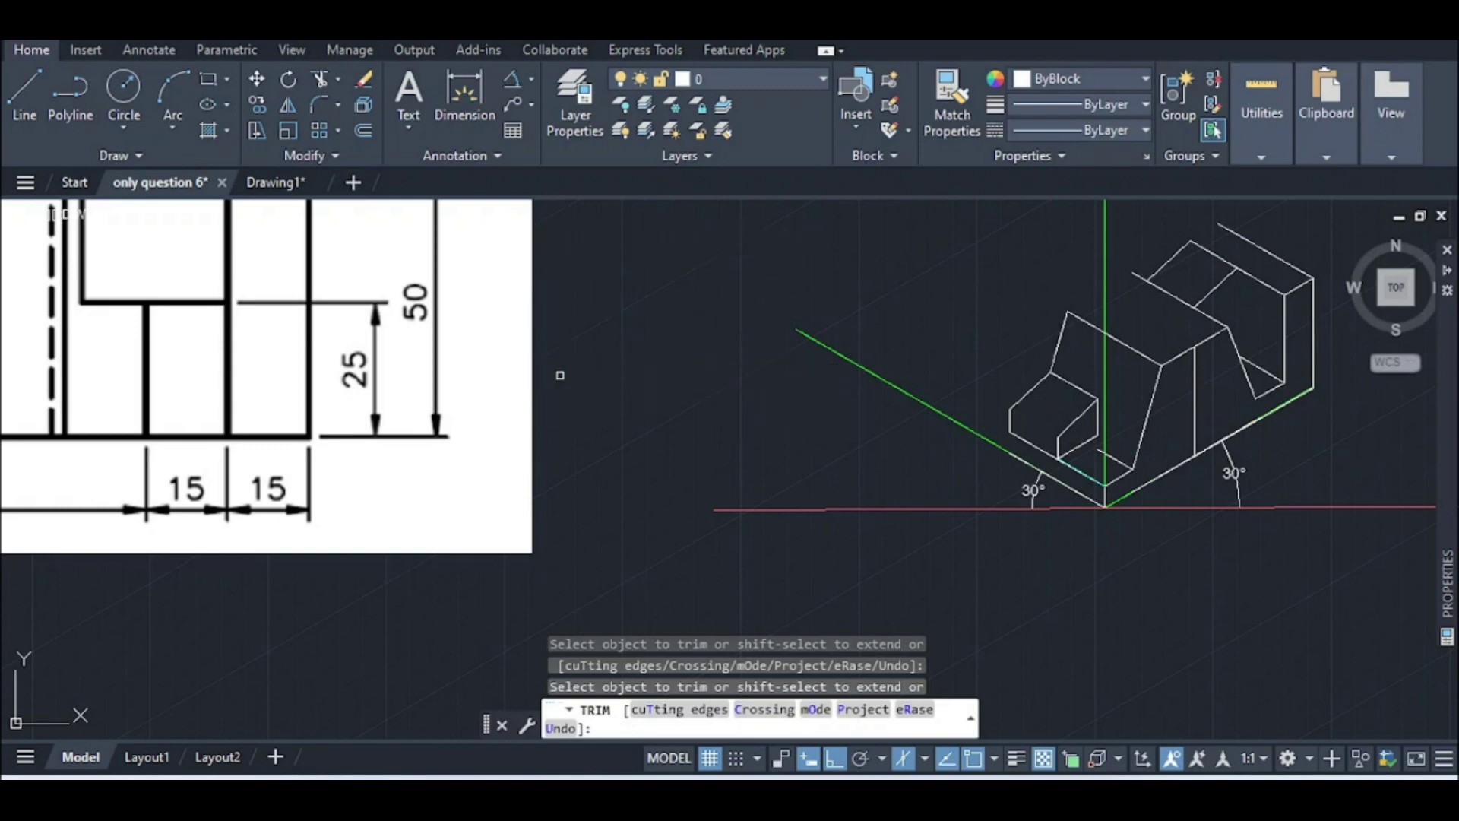
key(Escape)
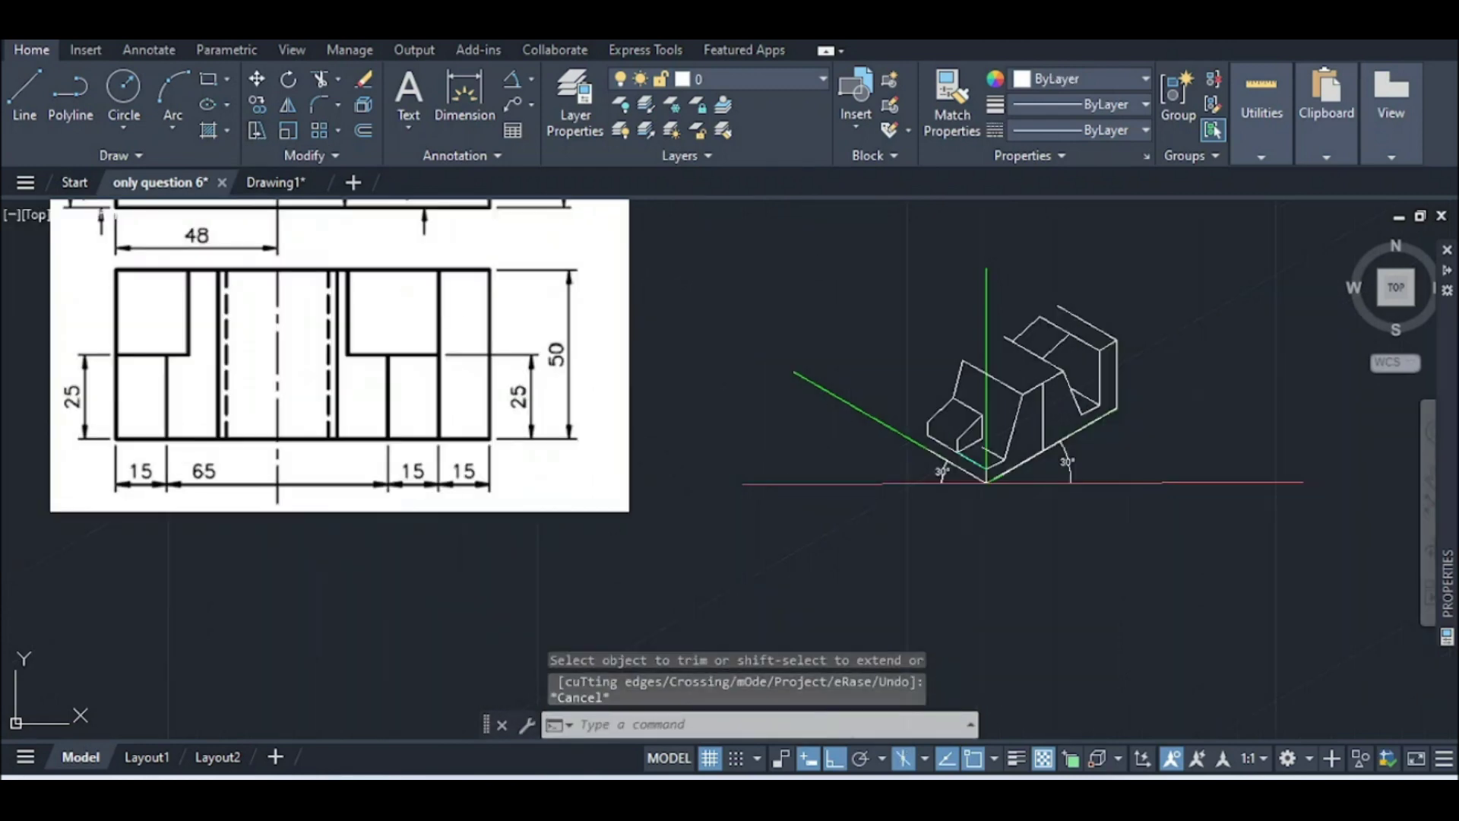
Extend the front notch floor's receding edge until it meets the wedge's lower 30° edge
scroll(783, 450, down, 2)
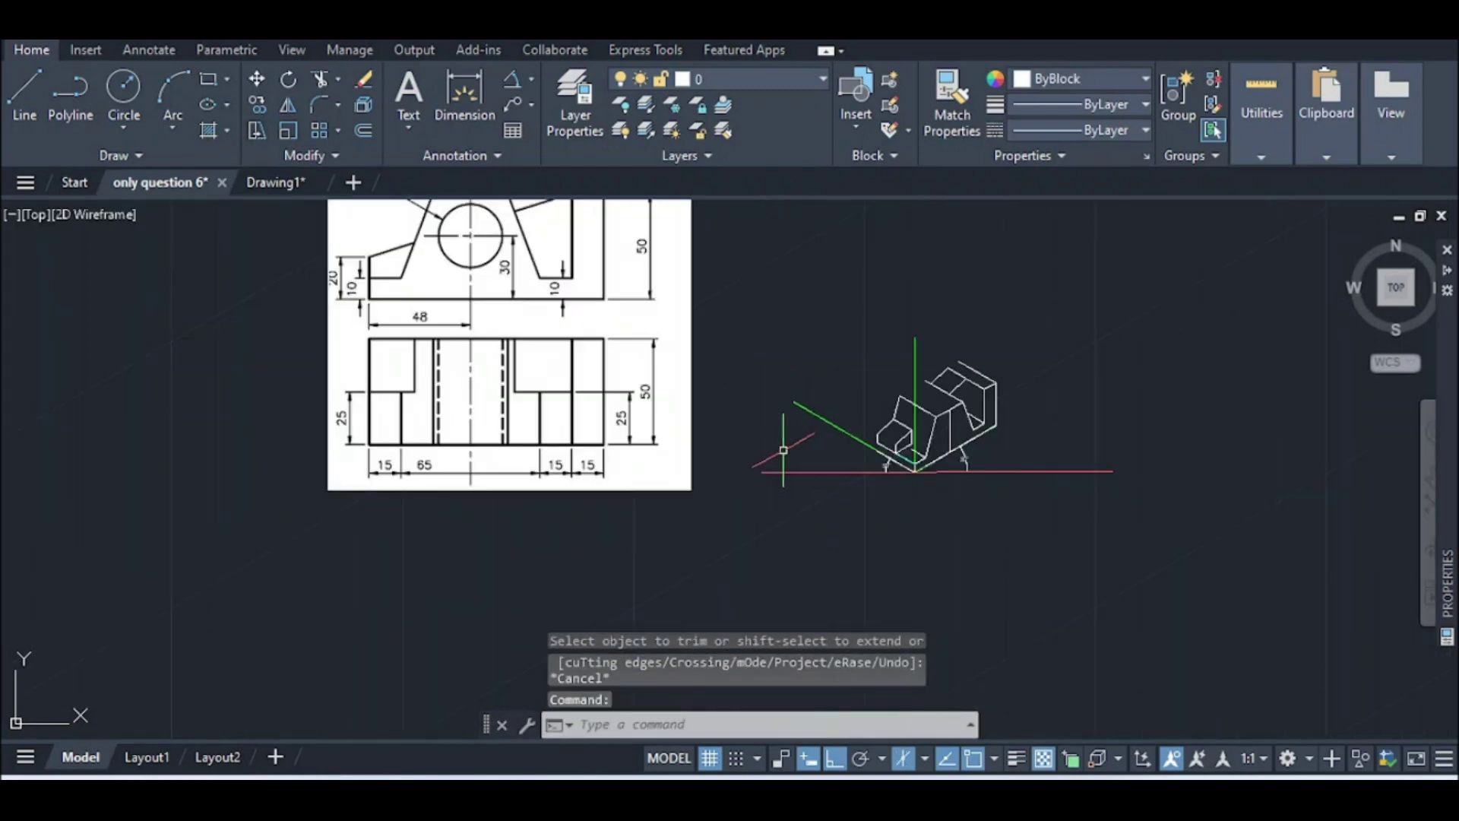
scroll(880, 461, up, 5)
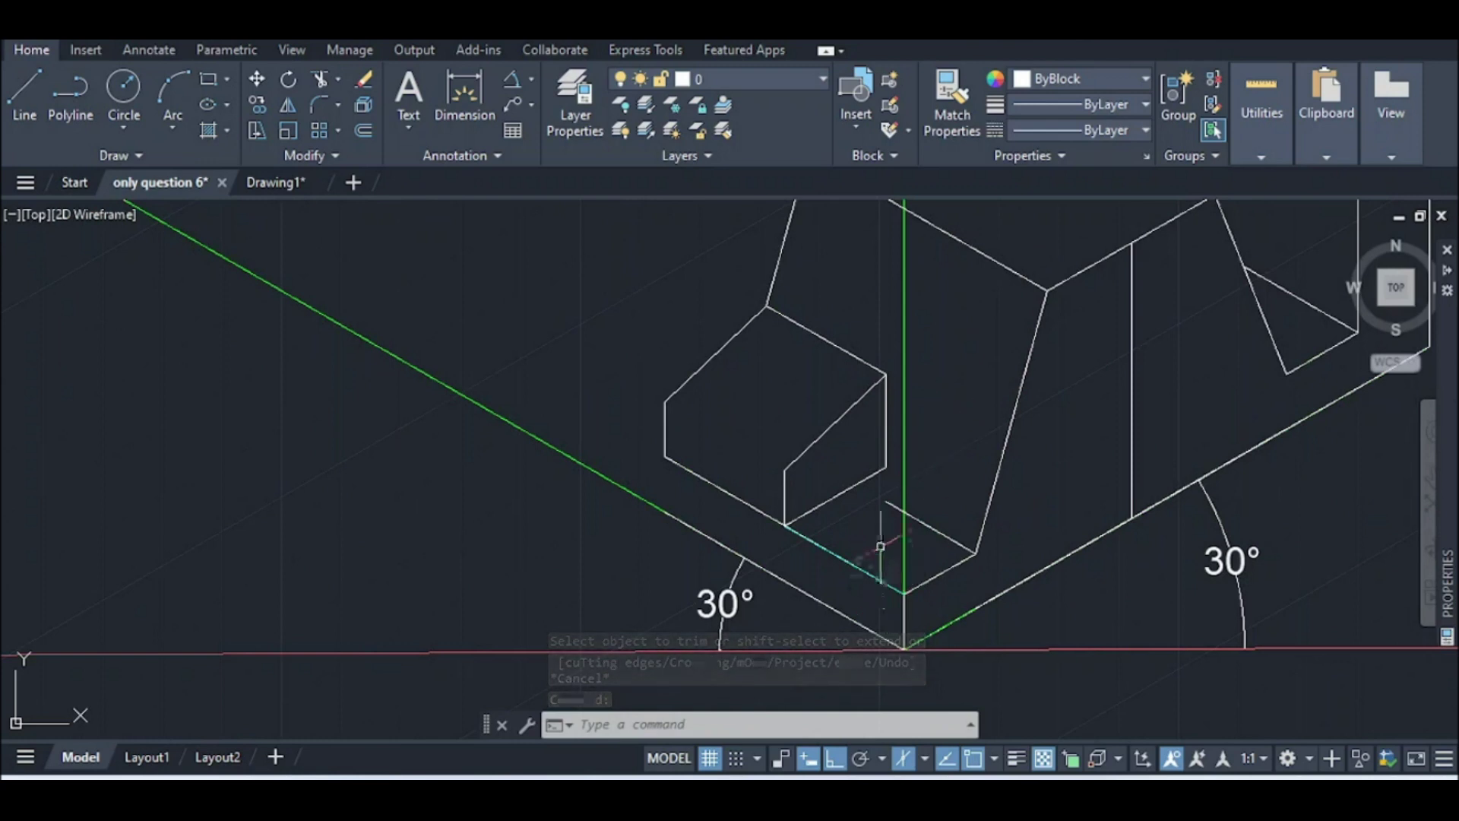
text(ex)
key(Return)
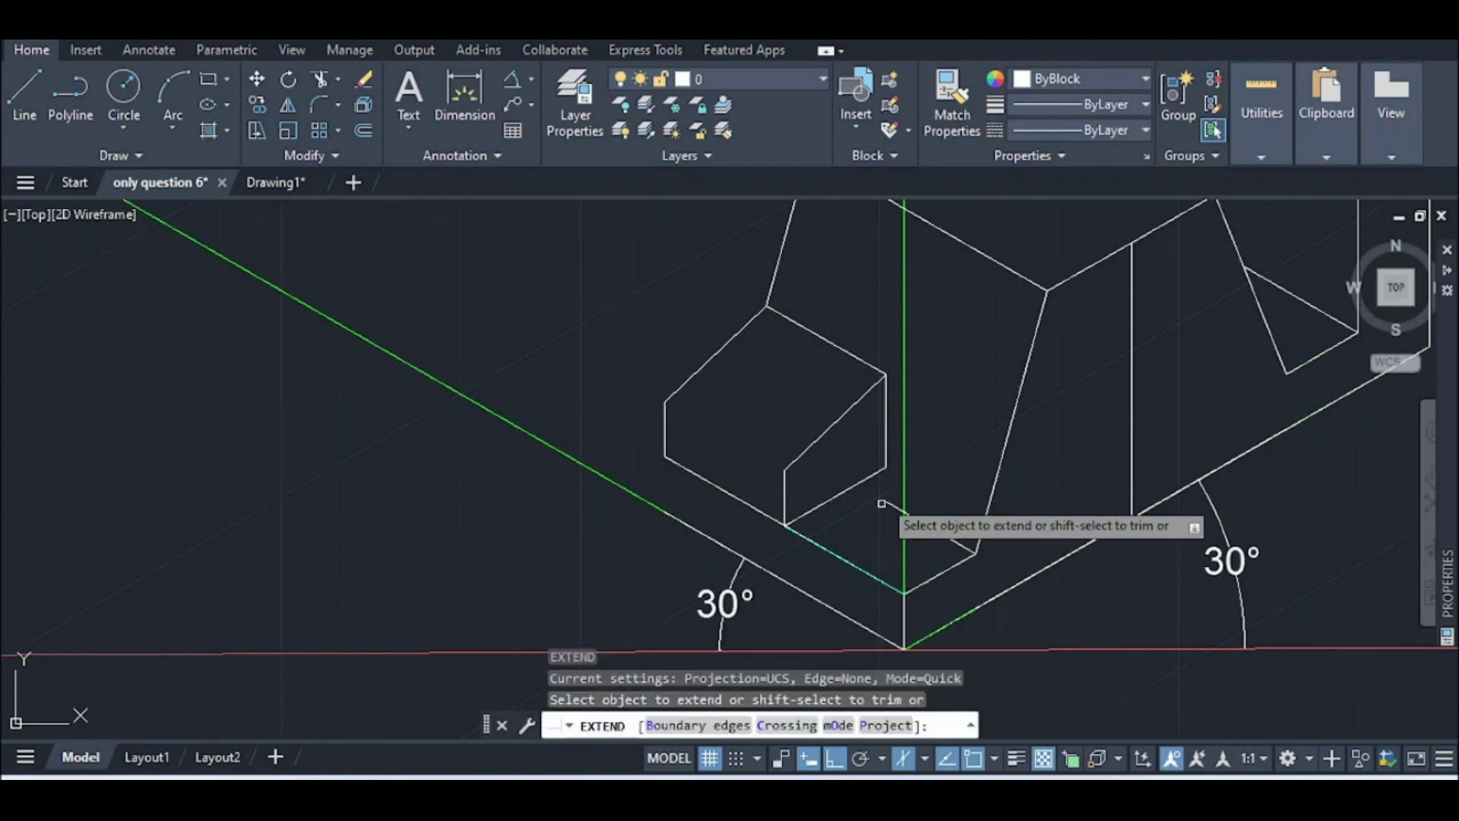
click(893, 506)
key(Escape)
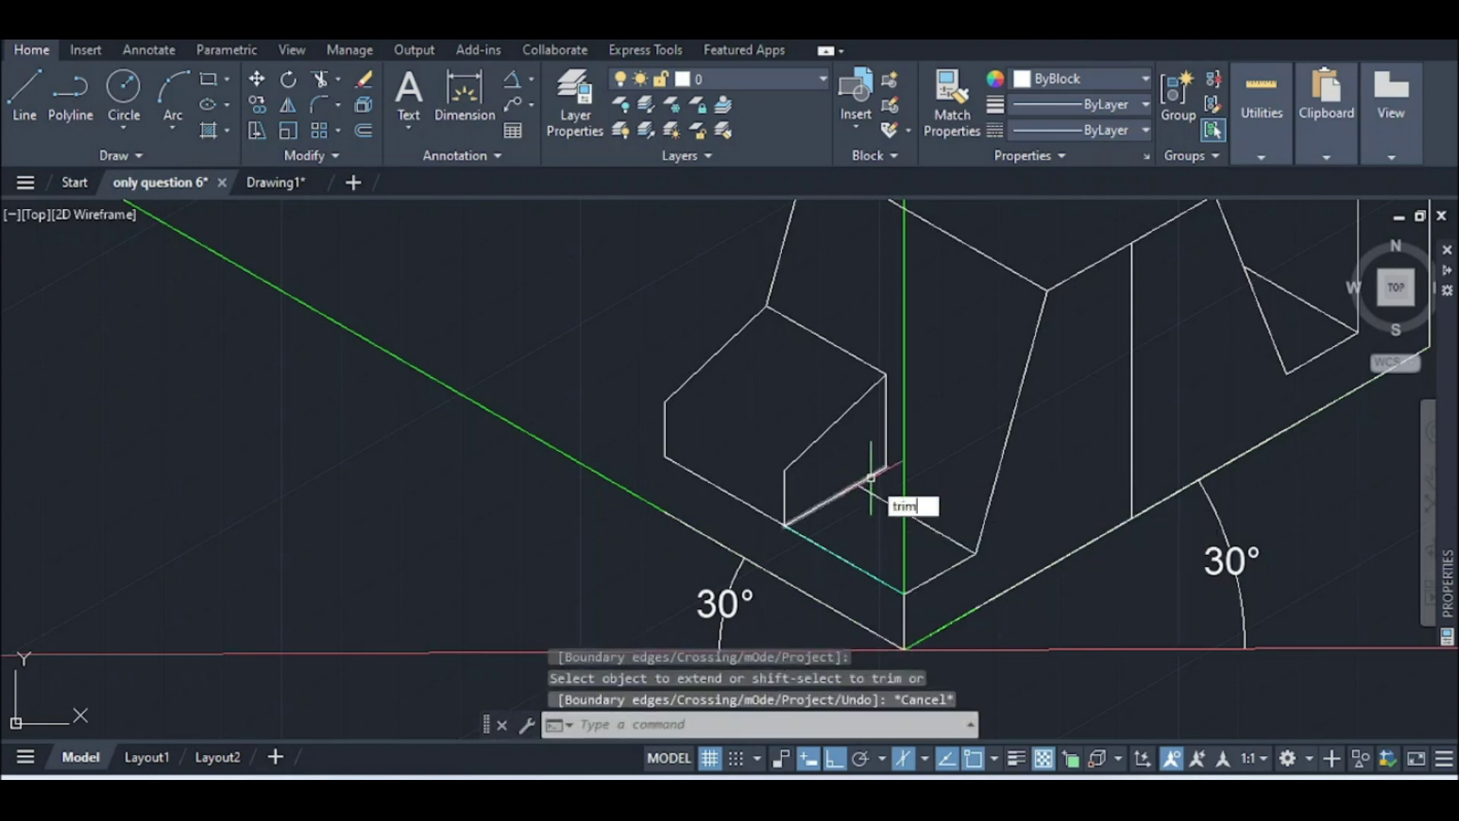
Trim the wedge's lower 30° edge past its intersection with the extended line and remove the wedge's inner vertical line
key(Return)
click(874, 476)
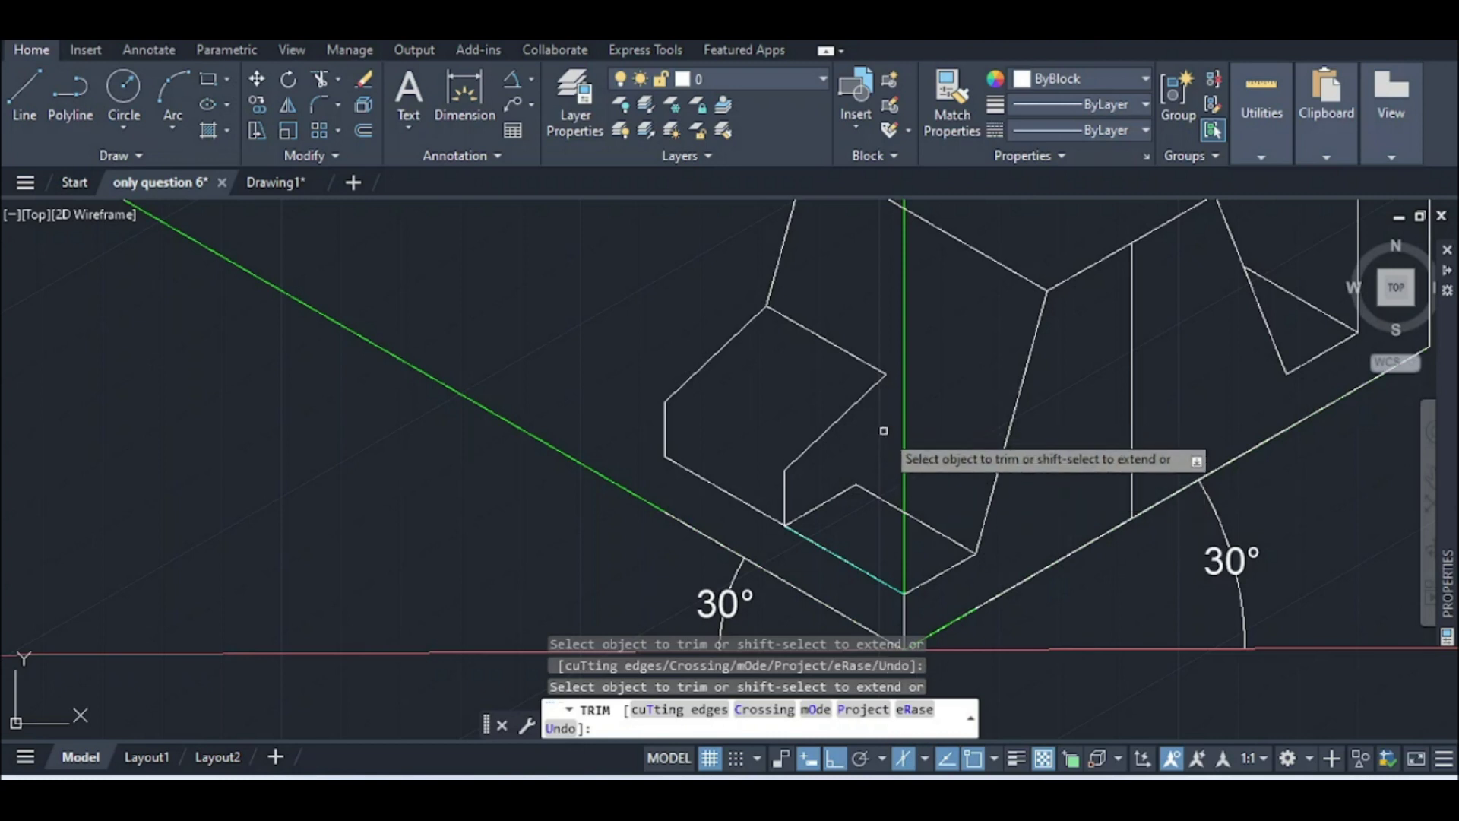
key(Escape)
Draw a sloping line from the wedge's upper inner corner down to the trimmed corner on the notch floor
text(l)
key(Return)
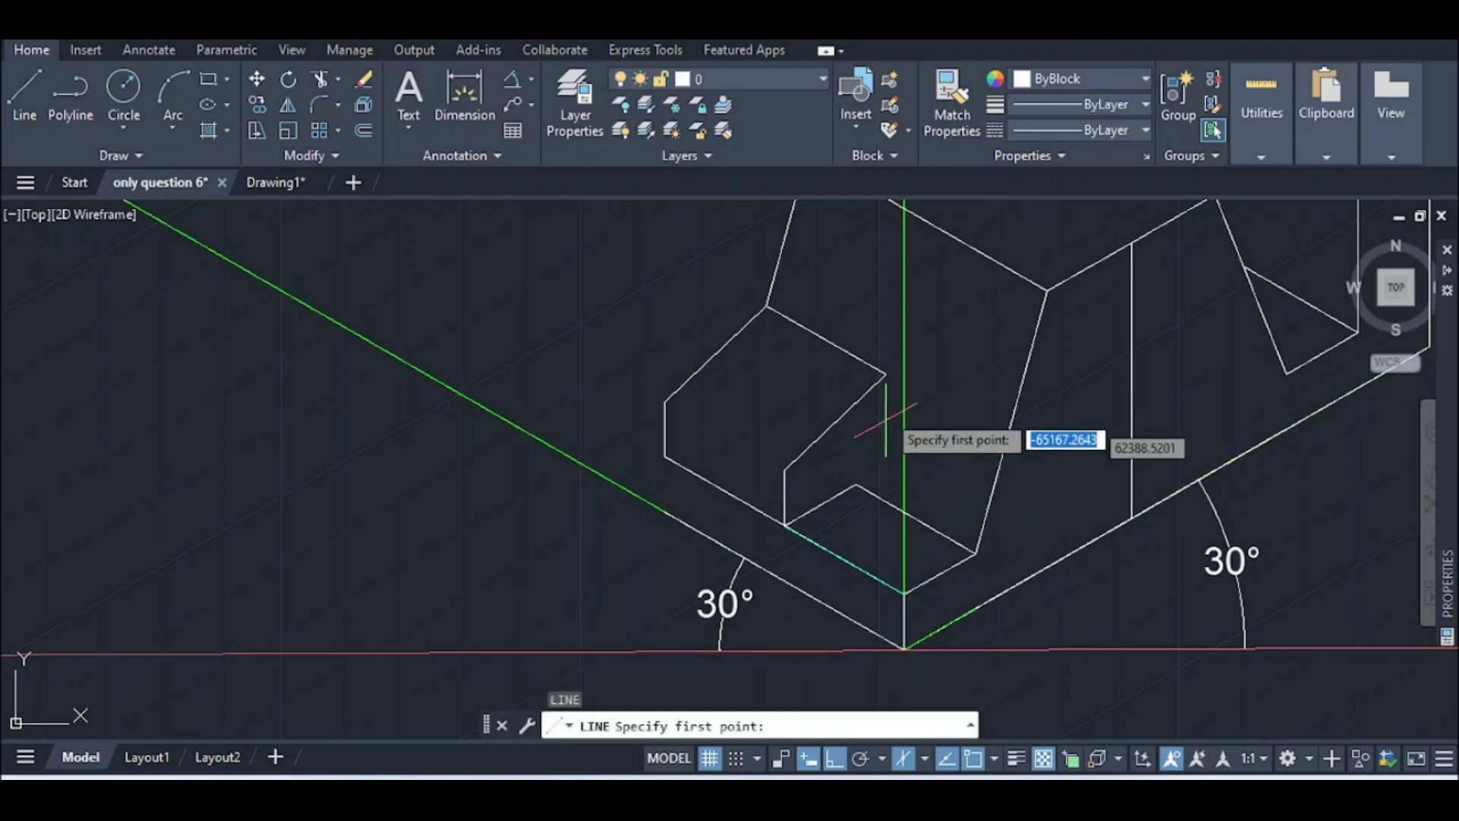
click(885, 375)
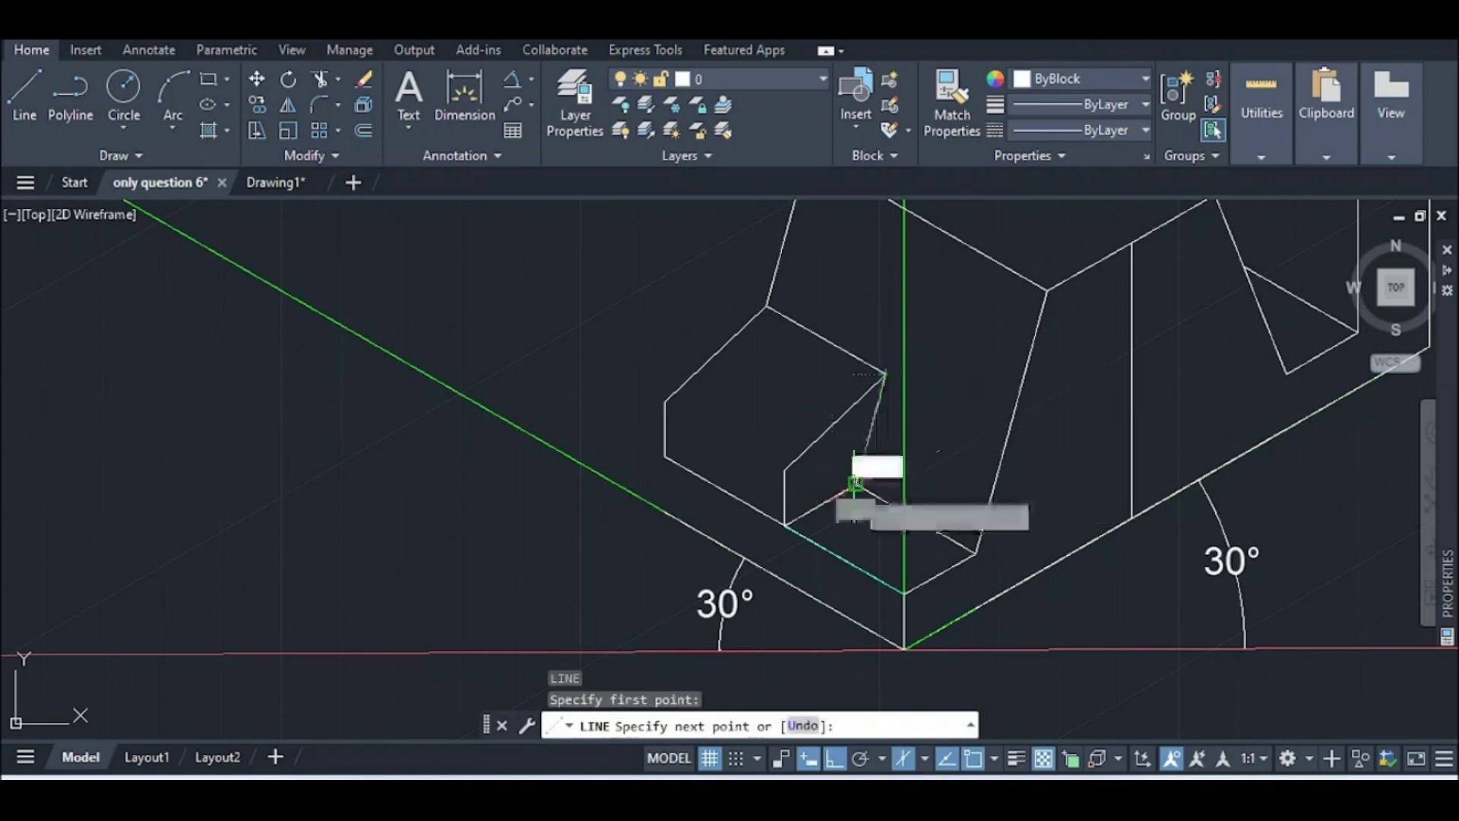
click(859, 479)
key(Escape)
Draw a 30° line joining the far ends of the central block's two receding top edges
scroll(862, 446, down, 4)
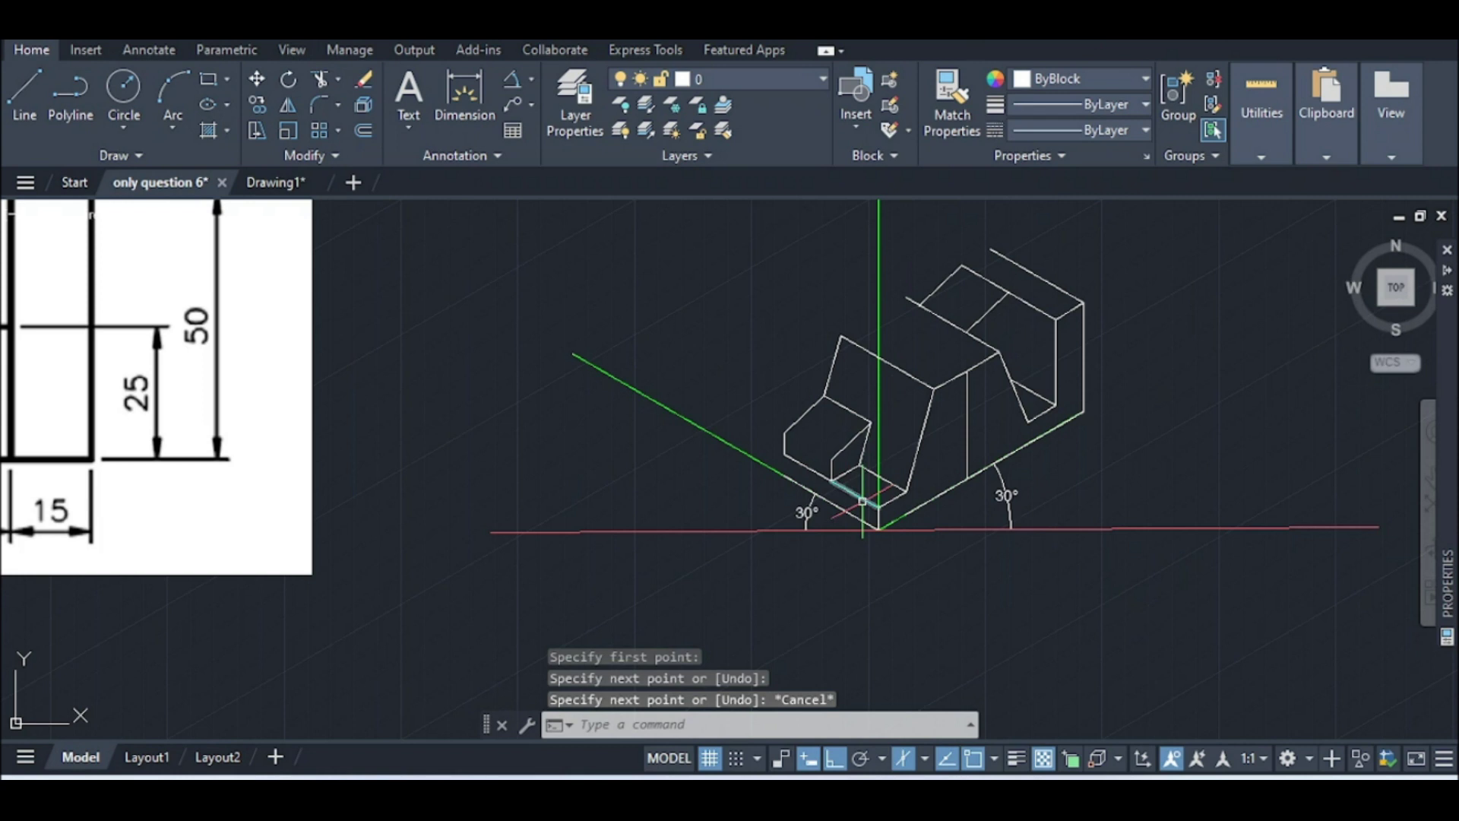
scroll(862, 501, up, 2)
scroll(853, 447, down, 2)
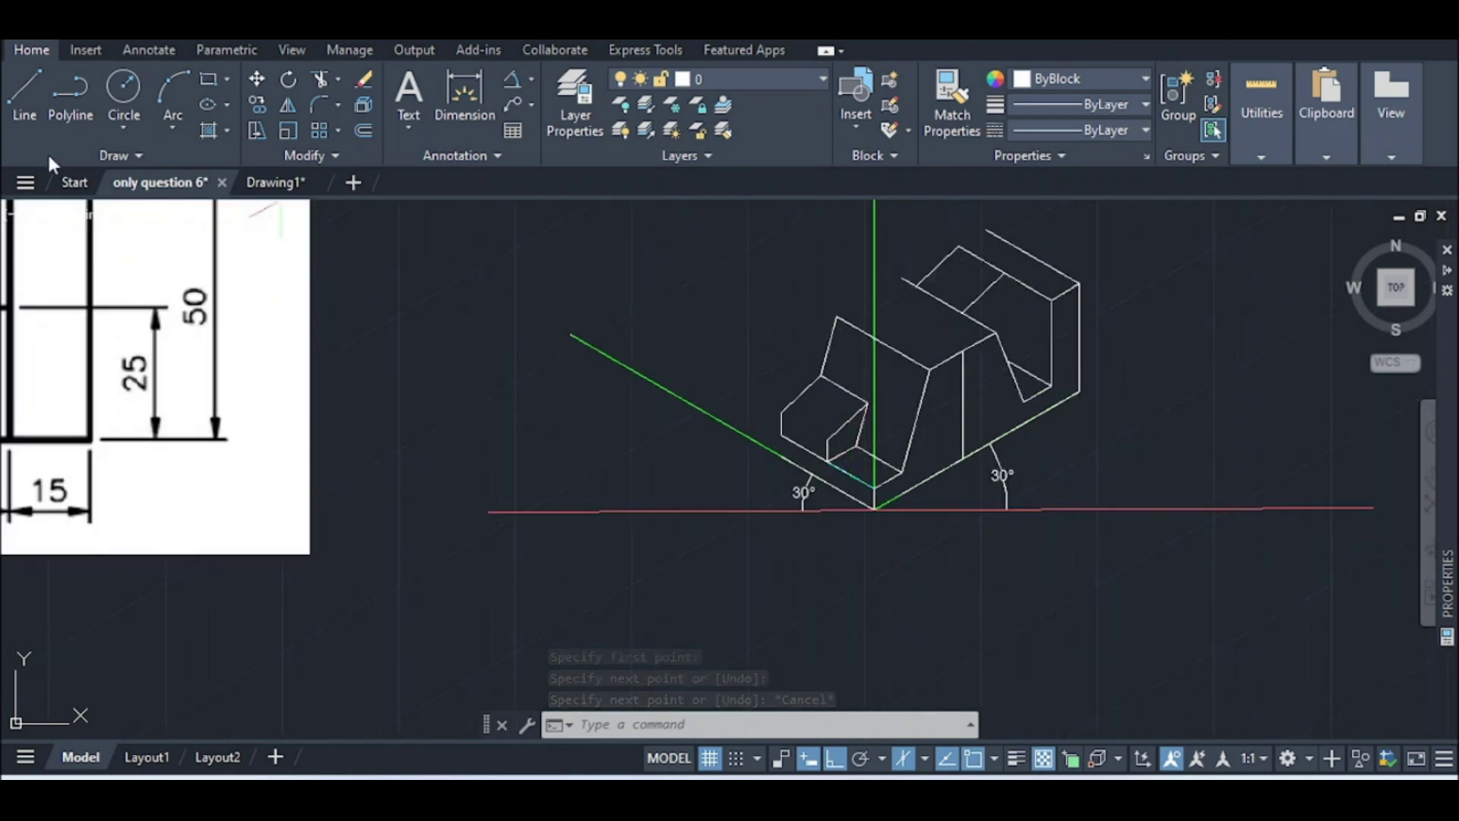
scroll(866, 334, down, 2)
scroll(889, 313, up, 4)
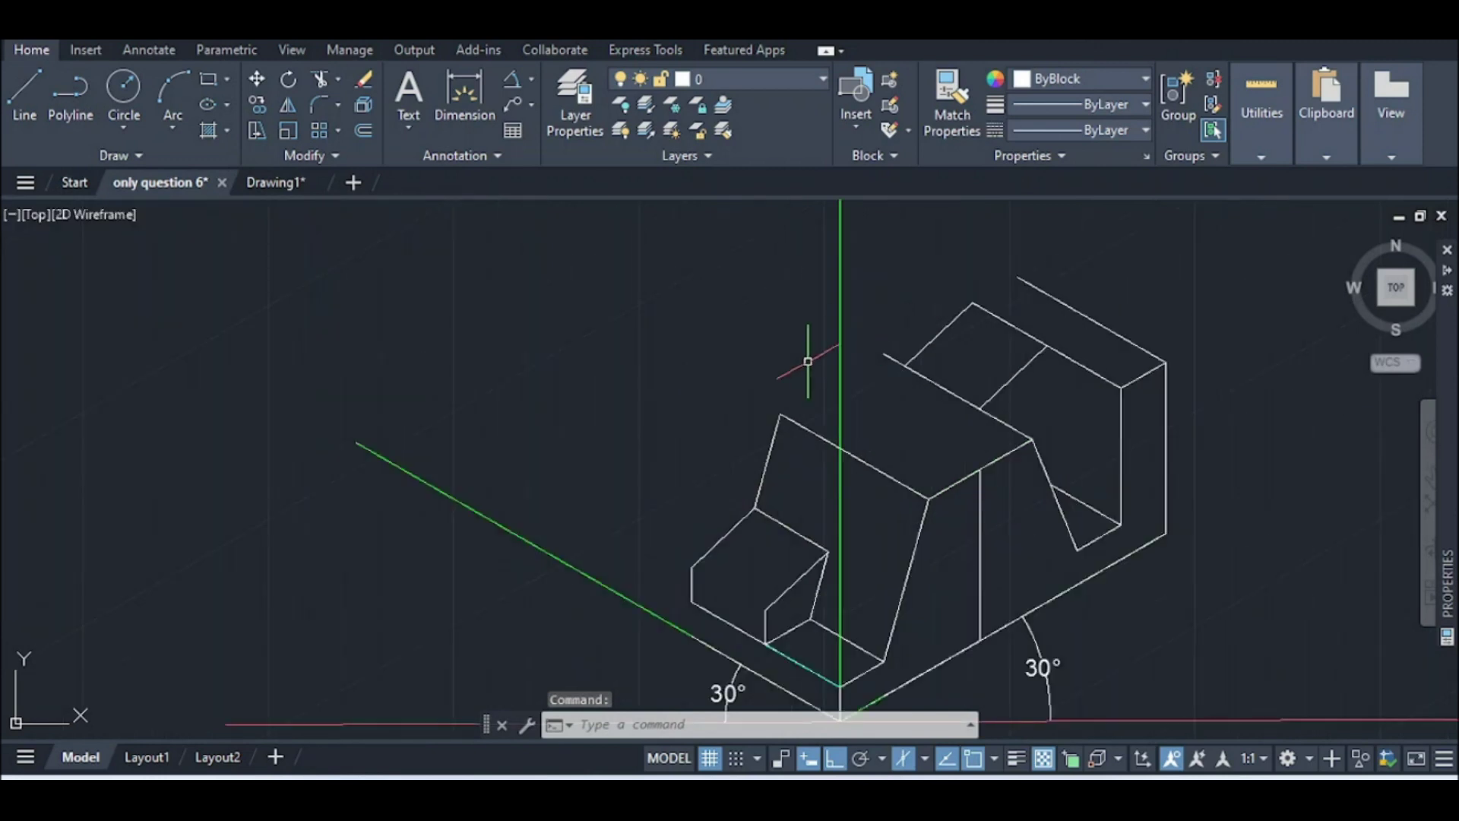
key(Return)
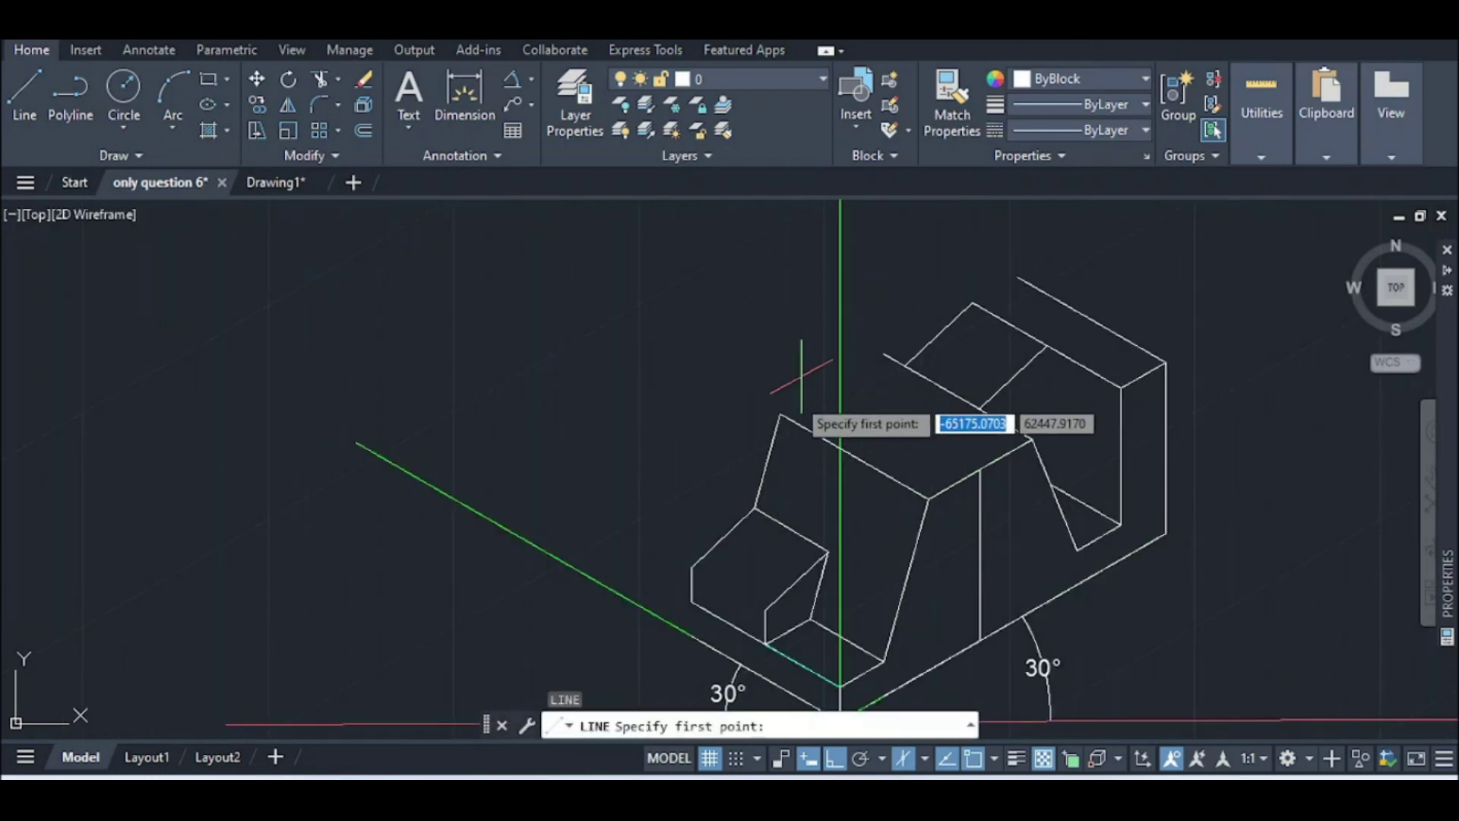
click(781, 414)
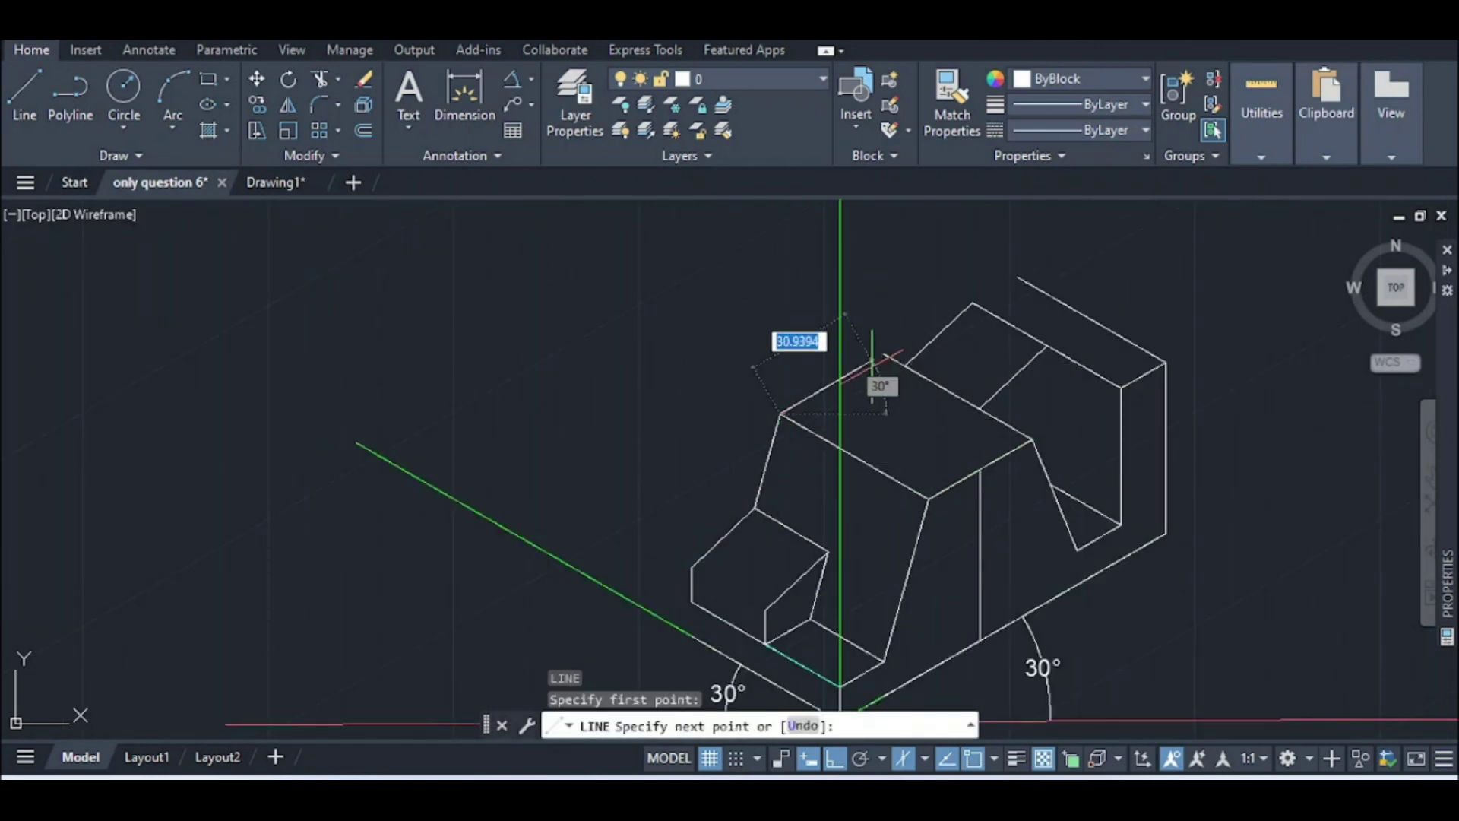
click(902, 348)
key(Escape)
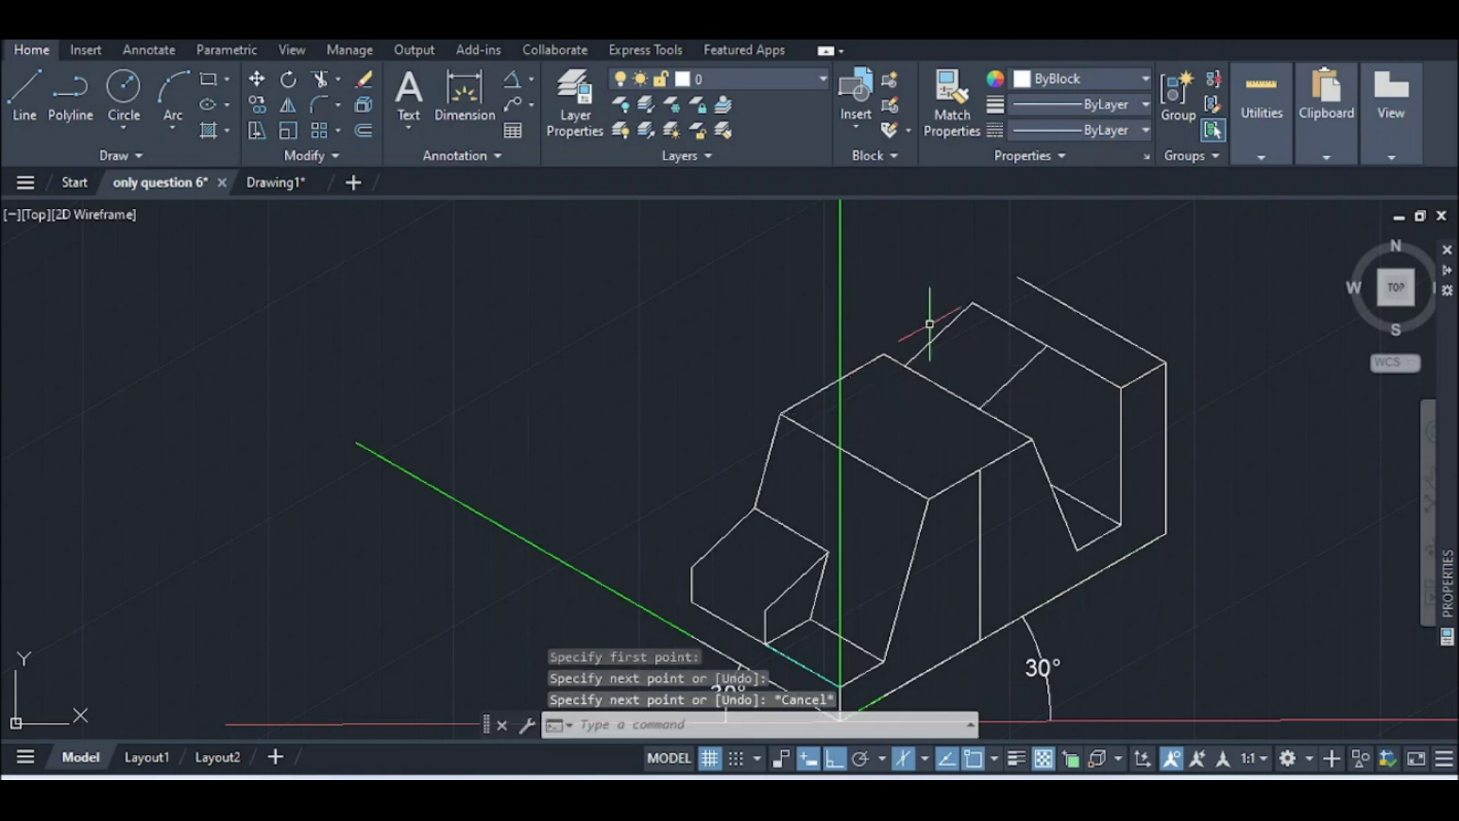
Draw a short 30° line joining the rear ends of the tall end block's two receding top edges
key(Return)
click(973, 303)
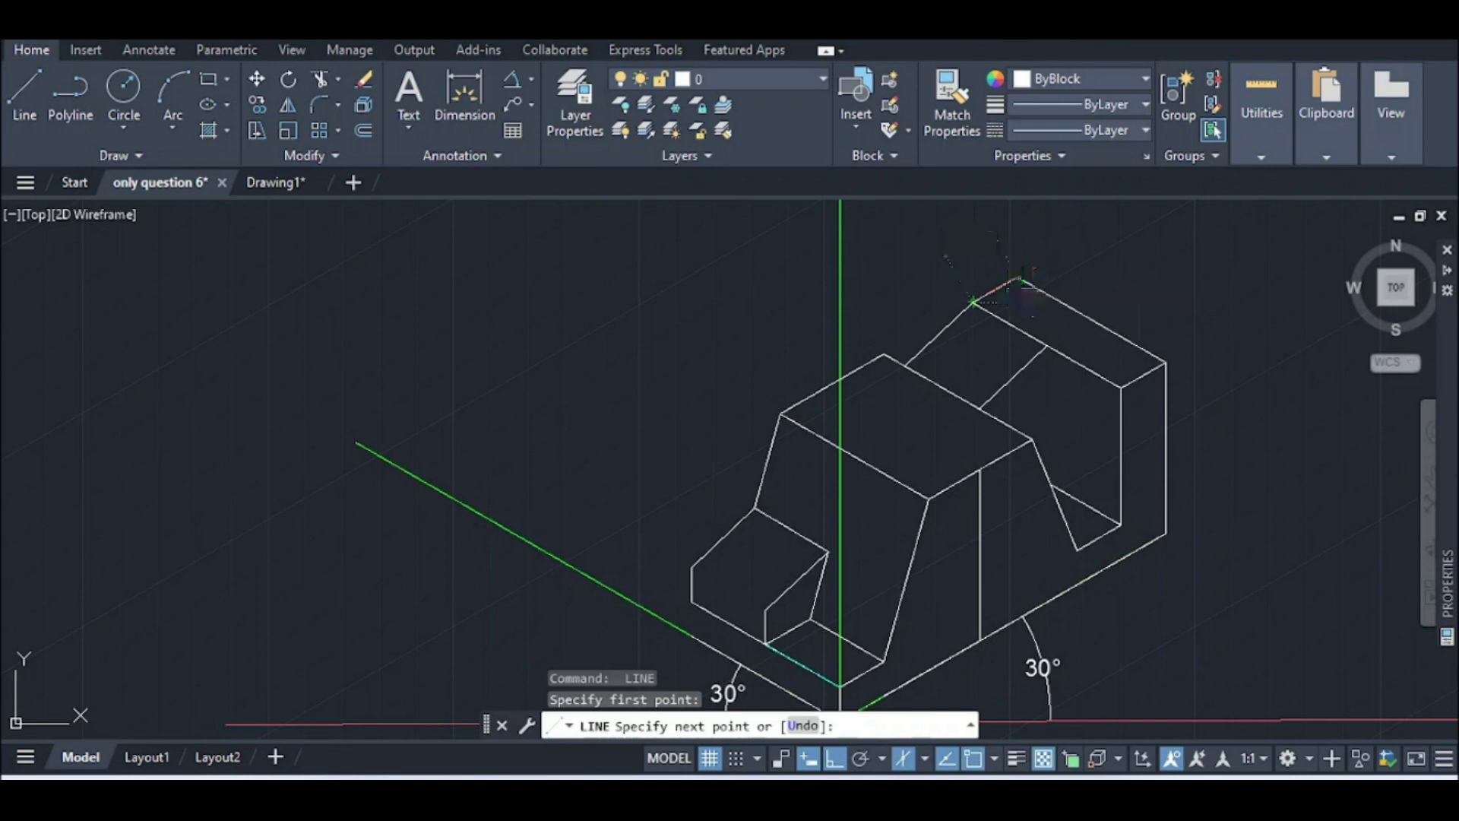
click(1016, 276)
key(Escape)
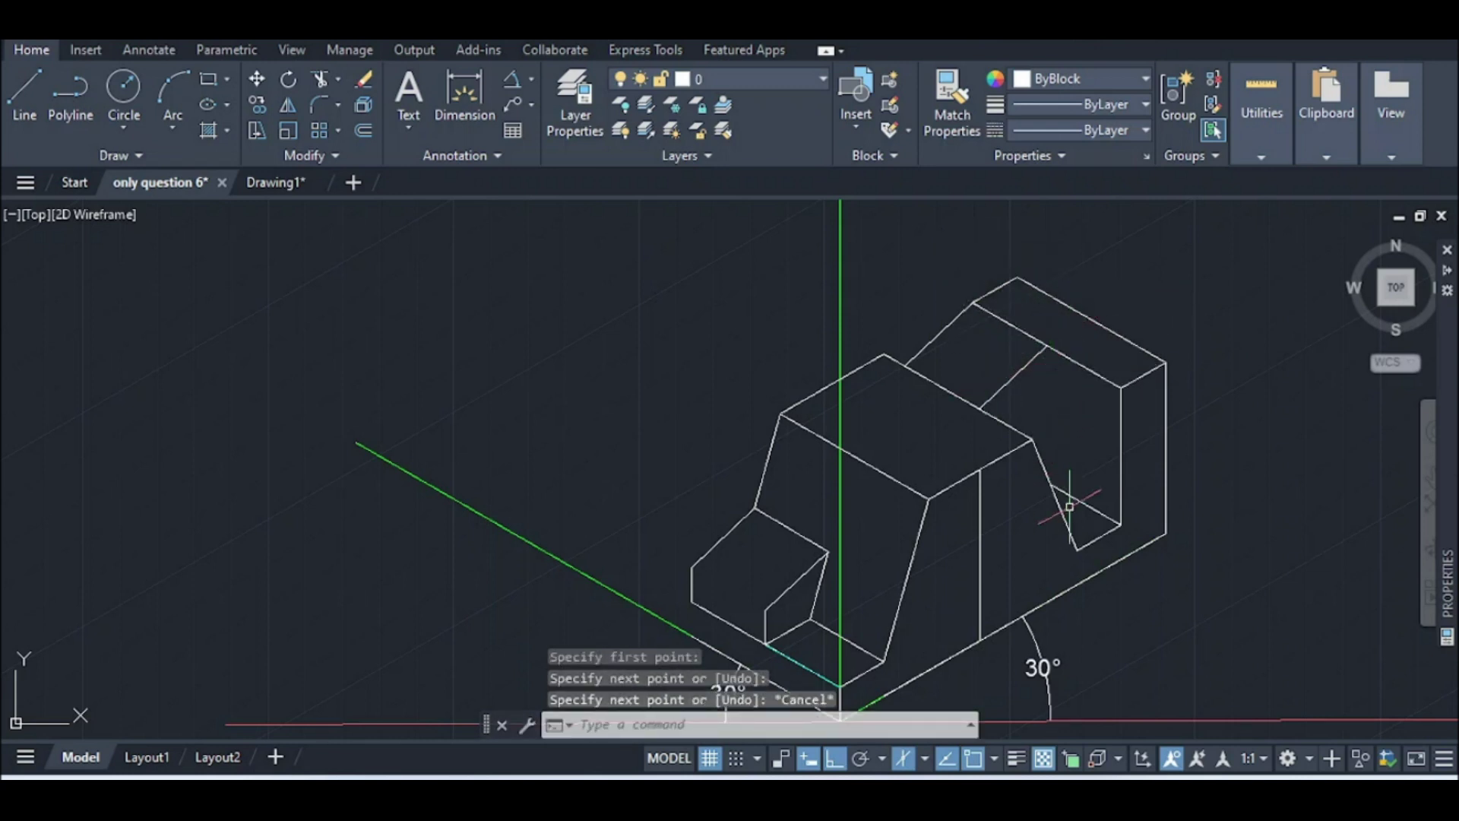
Draw a vertical line down from the rear wedge's upper corner on the tall block, and trim it at the central block's sloping edge
key(space)
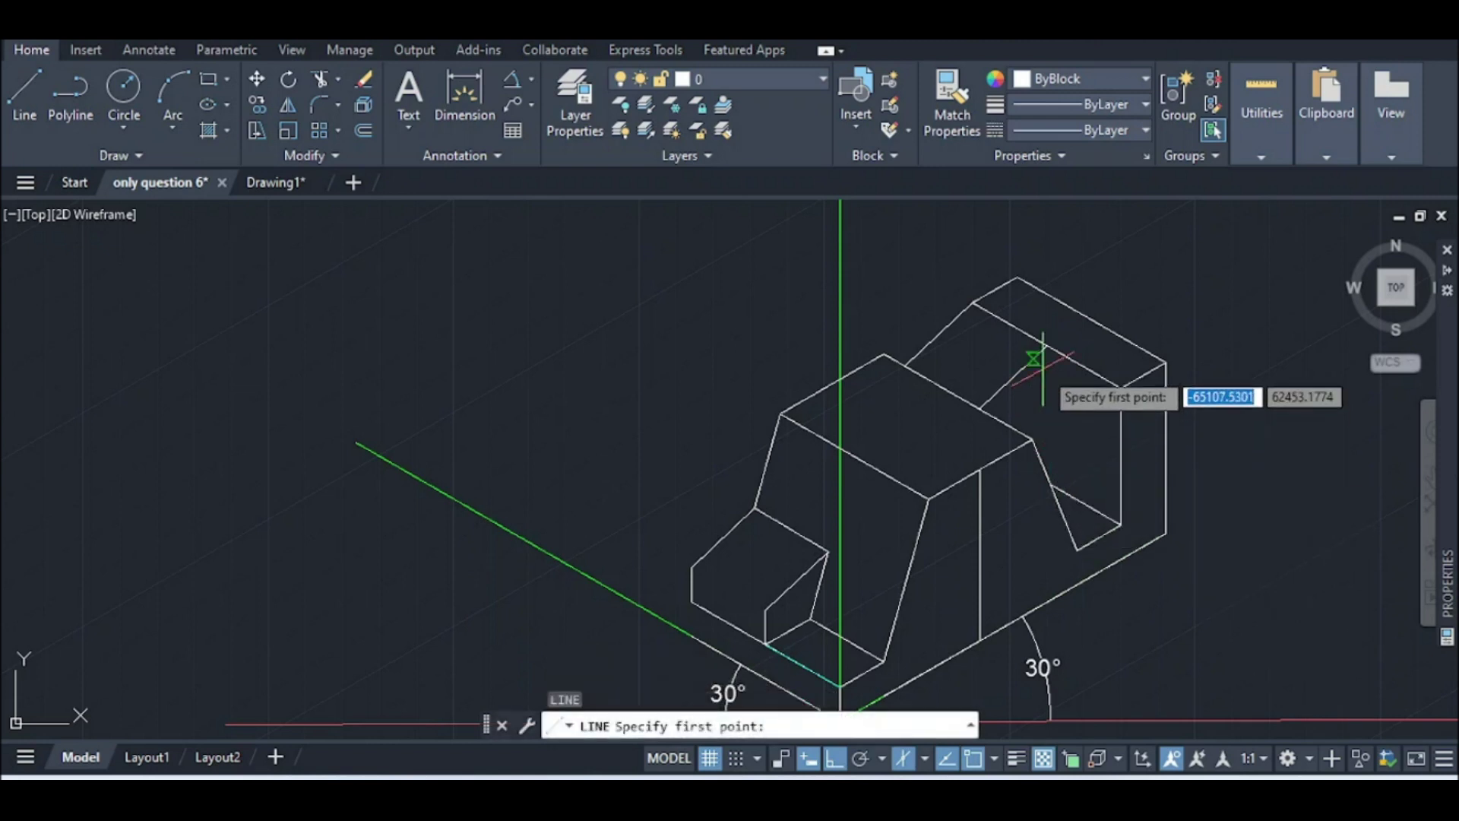
scroll(1040, 354, up, 2)
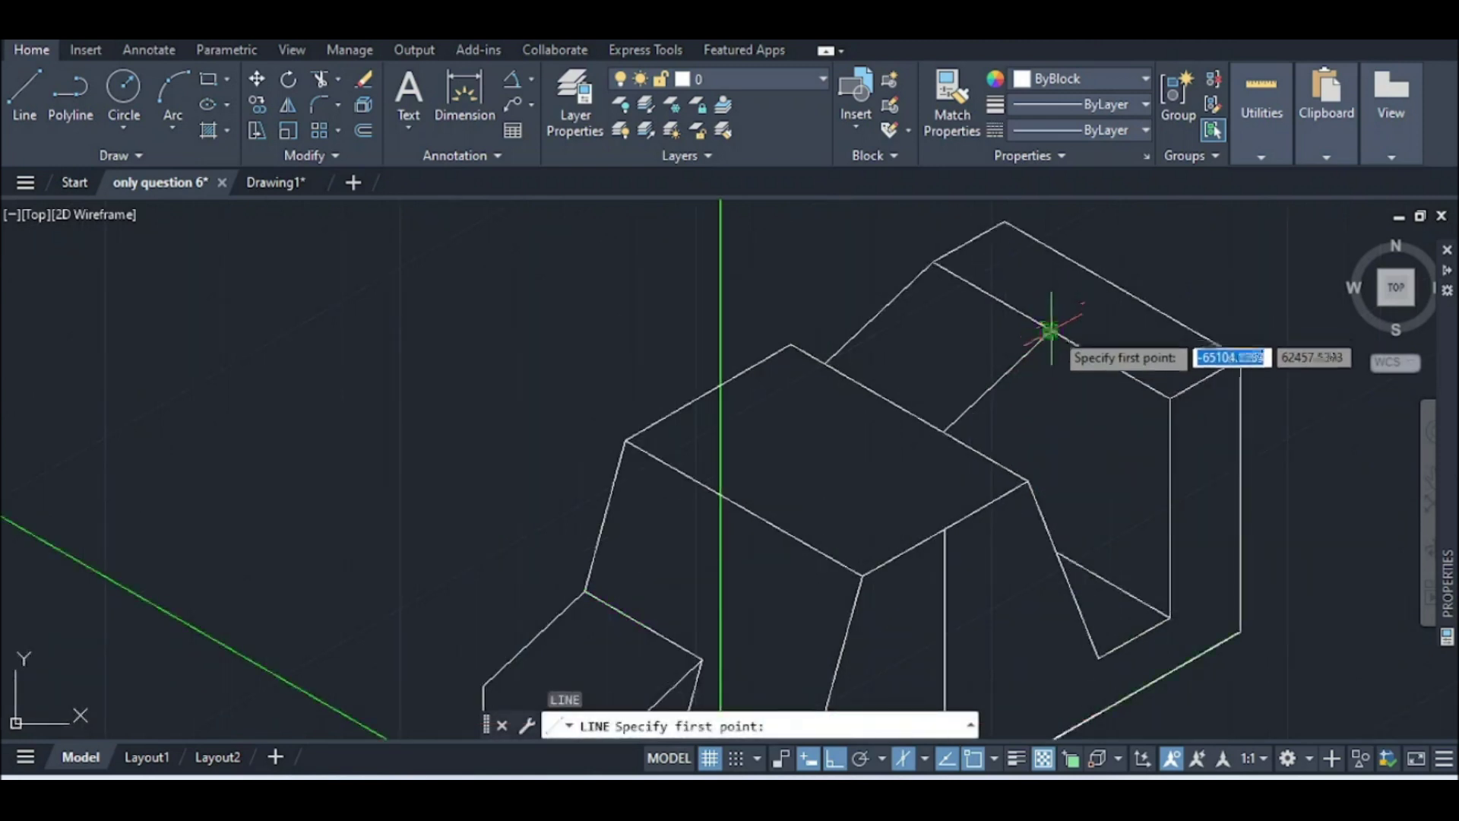
click(1051, 332)
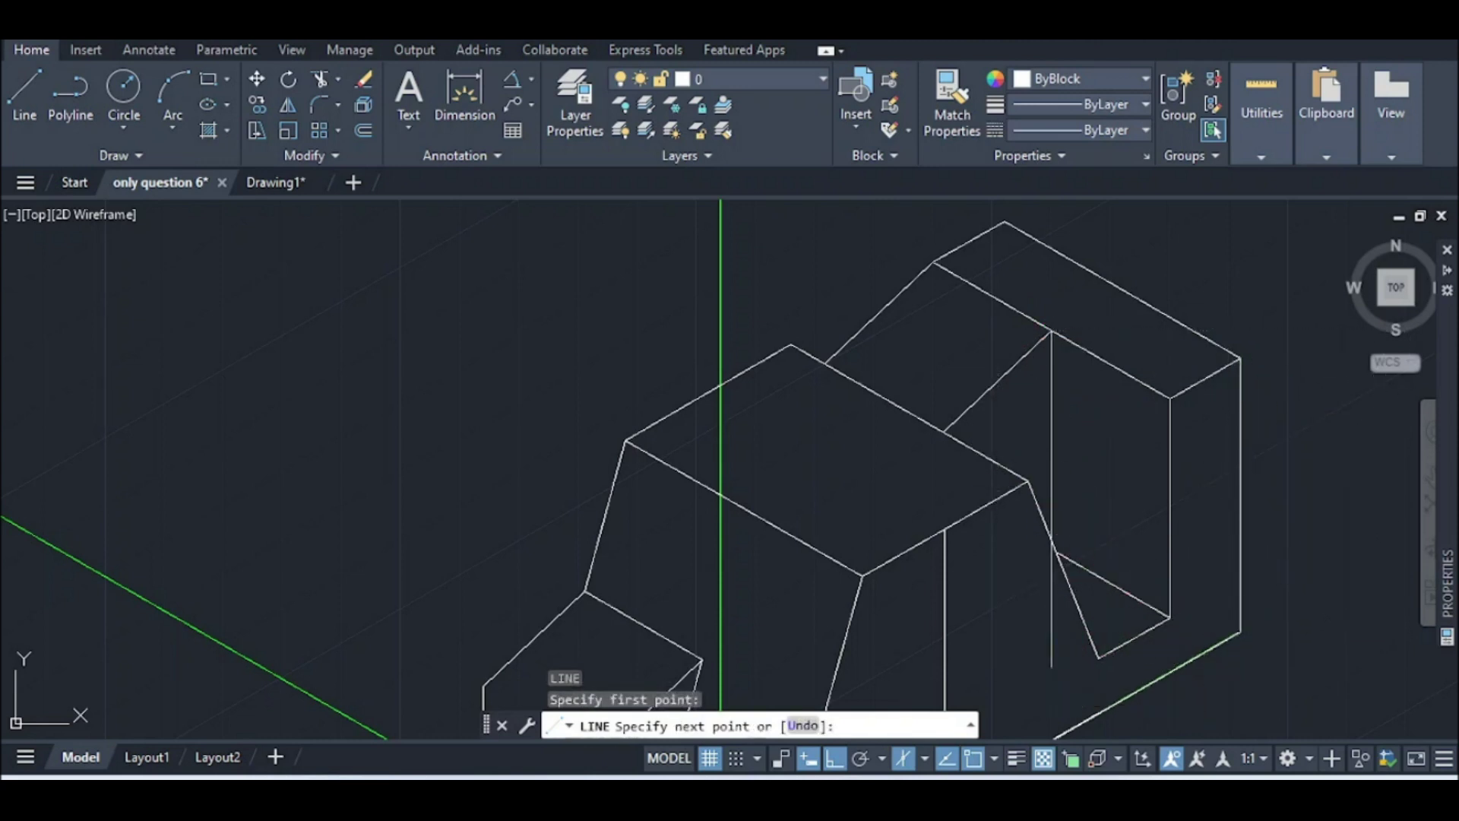
key(Escape)
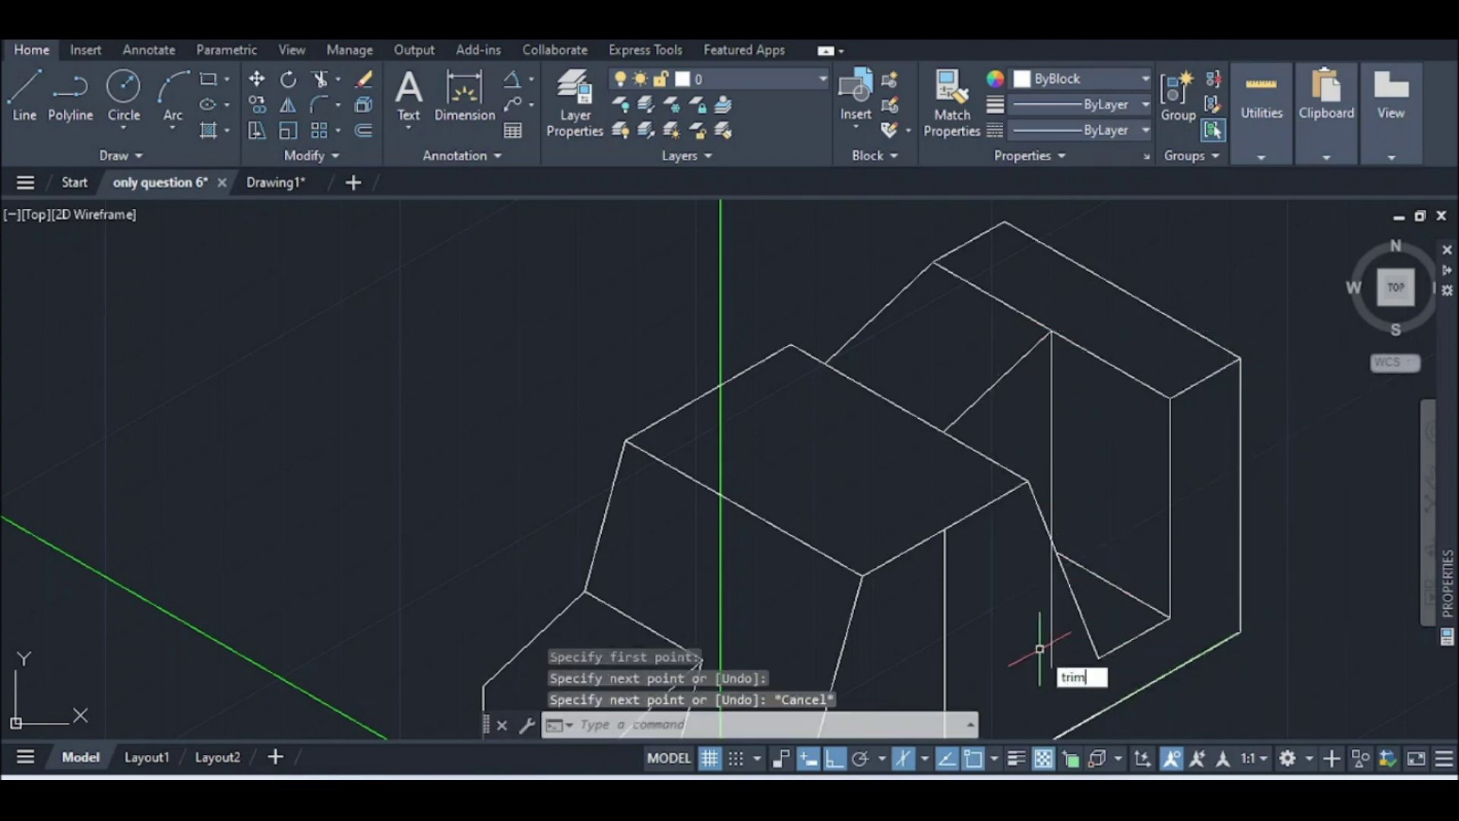
key(Return)
scroll(1044, 614, down, 4)
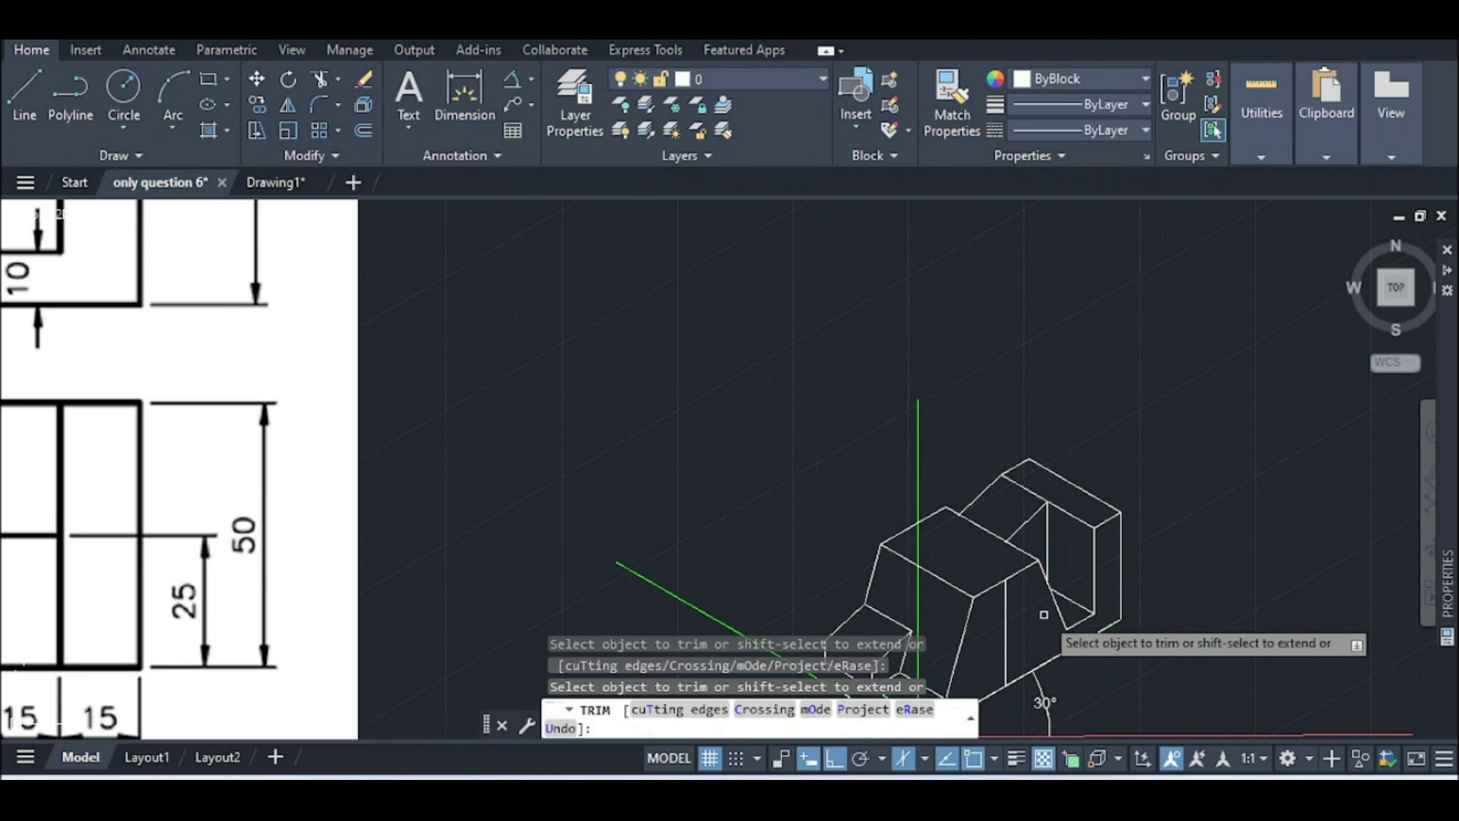
key(Escape)
scroll(1034, 608, down, 4)
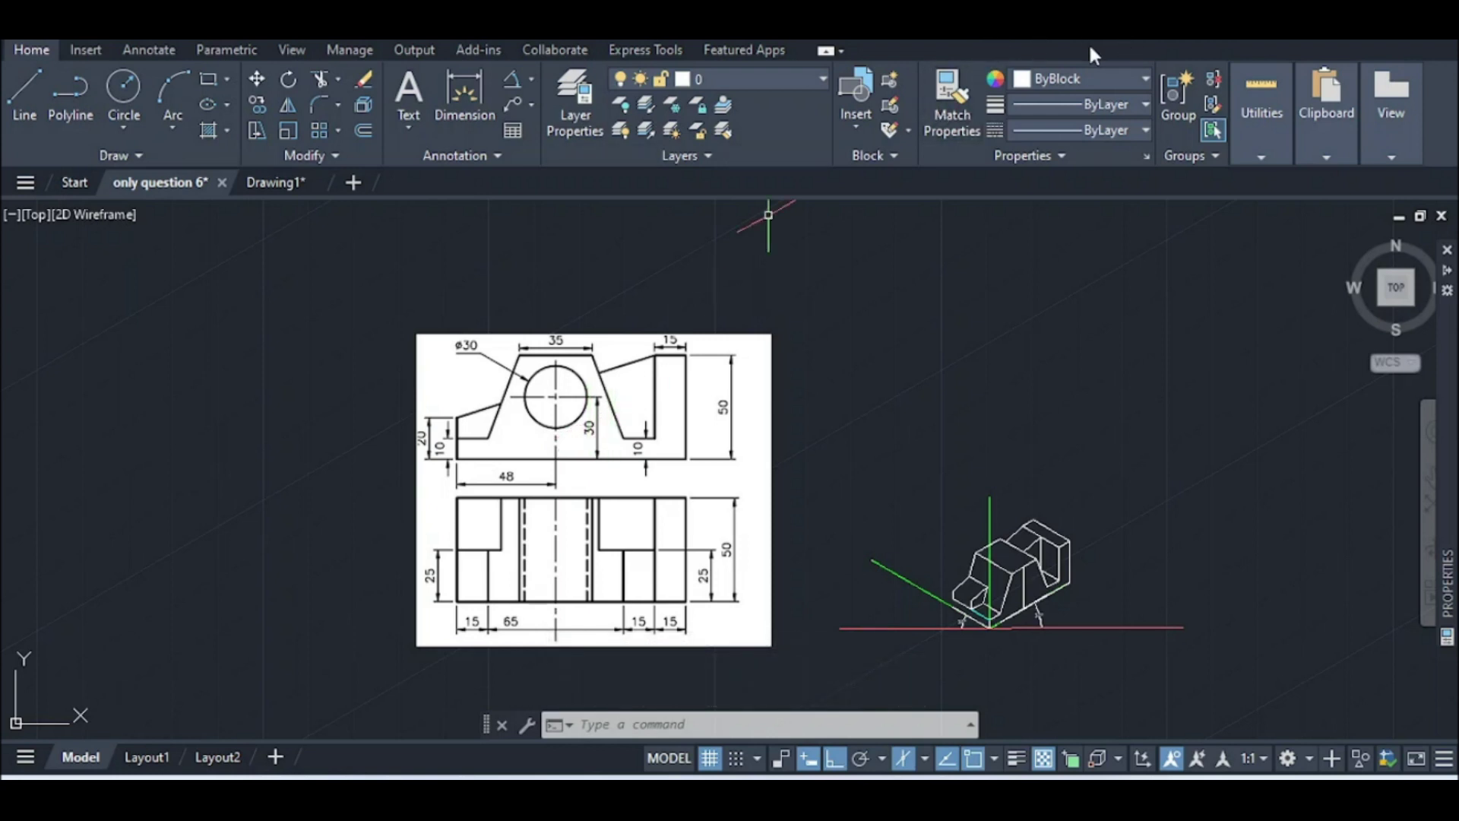
Draw a vertical line 30 units long upward from the foot of the front face's central construction line
scroll(995, 665, up, 4)
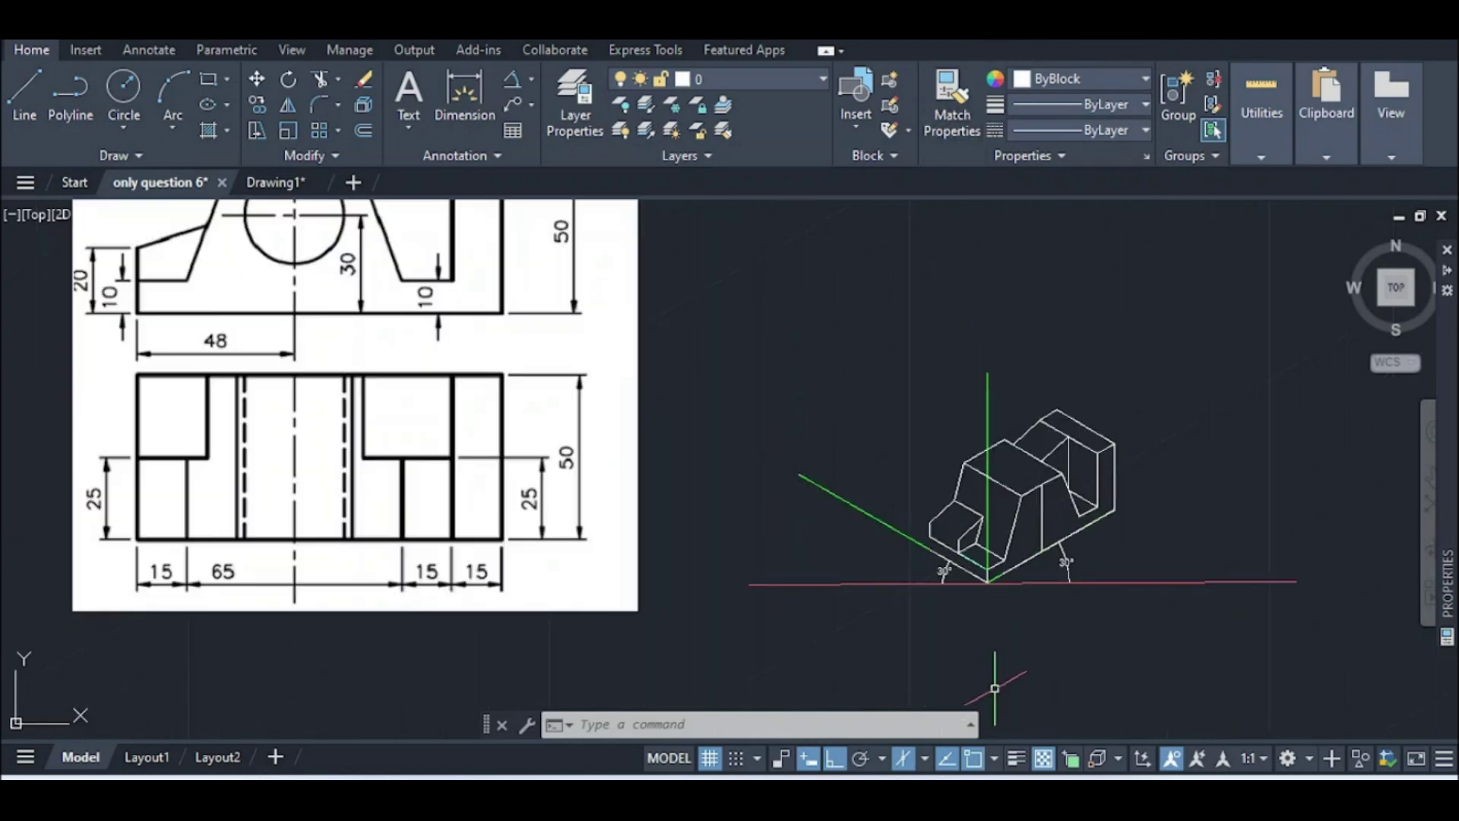
scroll(1055, 529, up, 2)
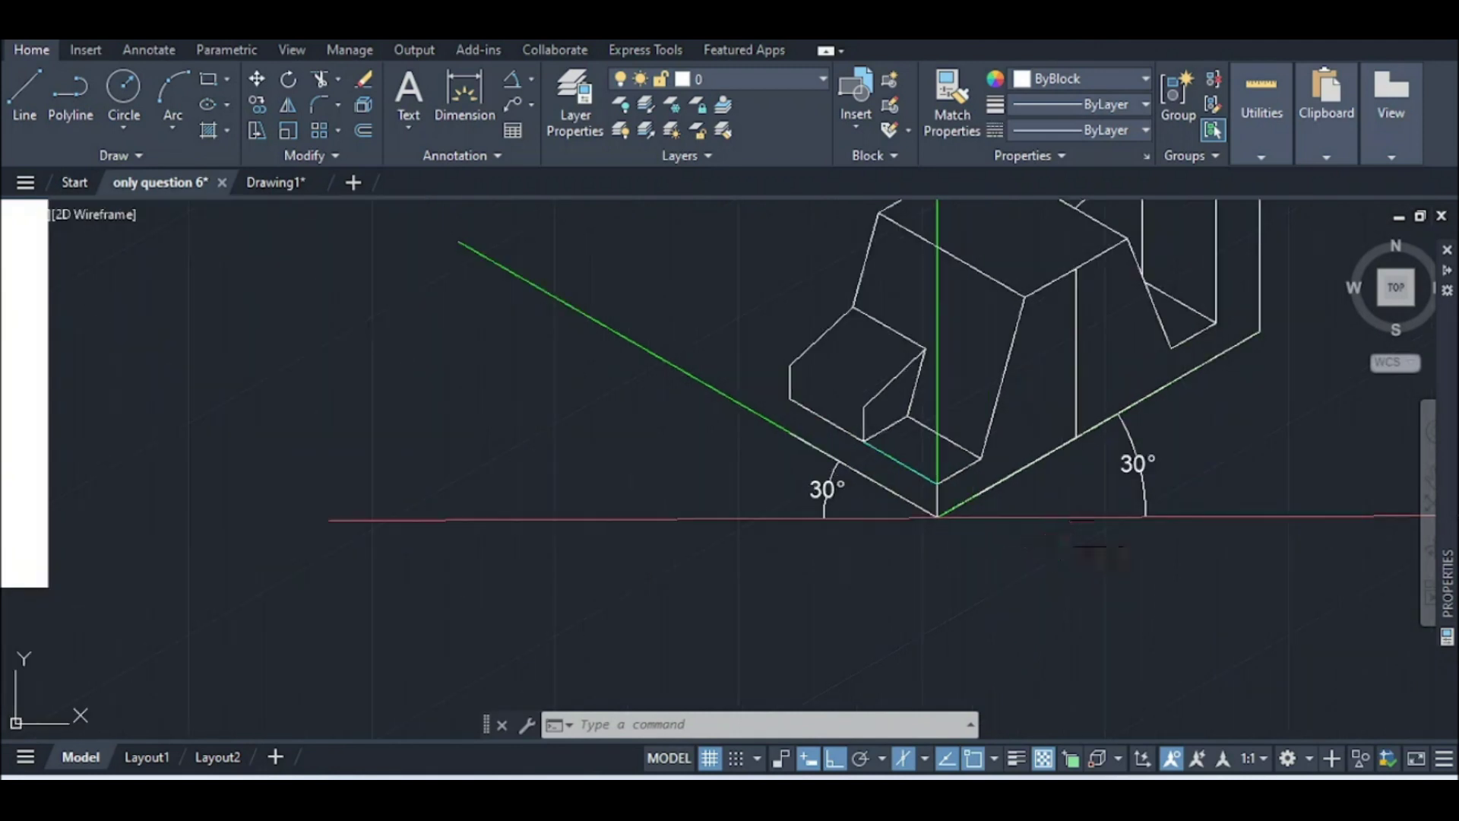
text(l)
key(Return)
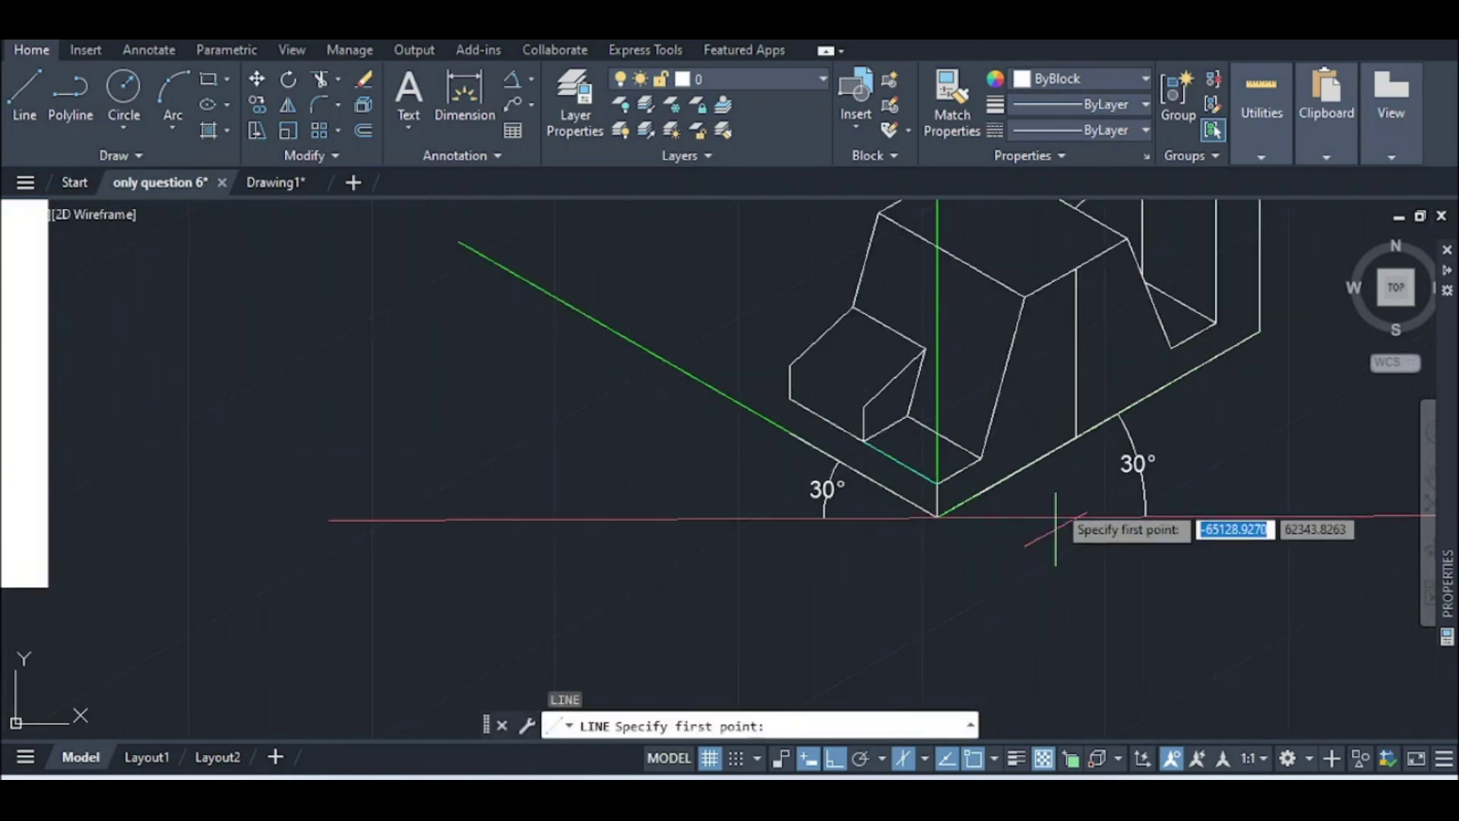
scroll(1076, 426, up, 5)
click(1082, 432)
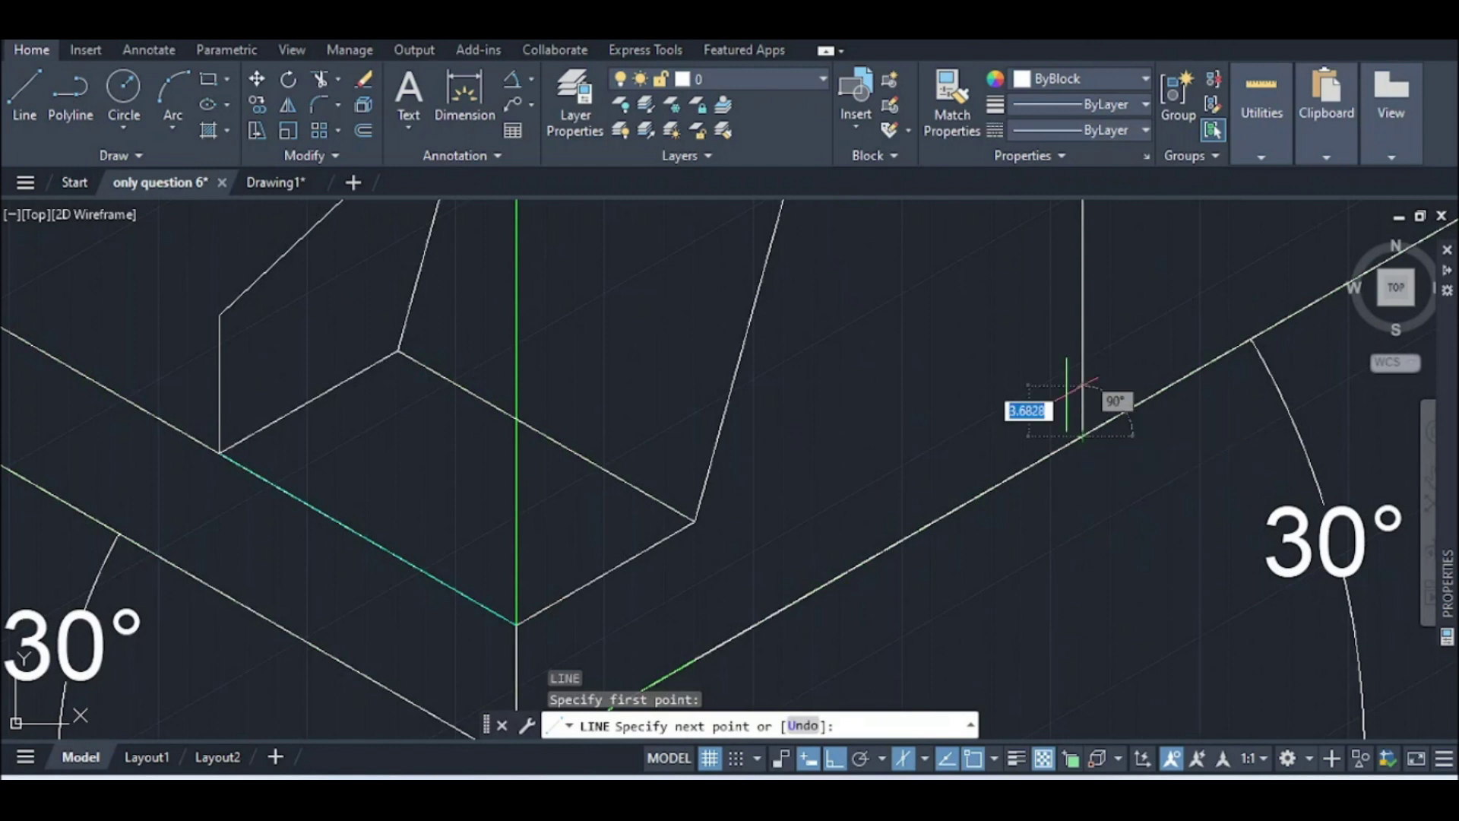
scroll(1067, 315, down, 3)
scroll(1068, 311, down, 4)
scroll(1066, 291, up, 2)
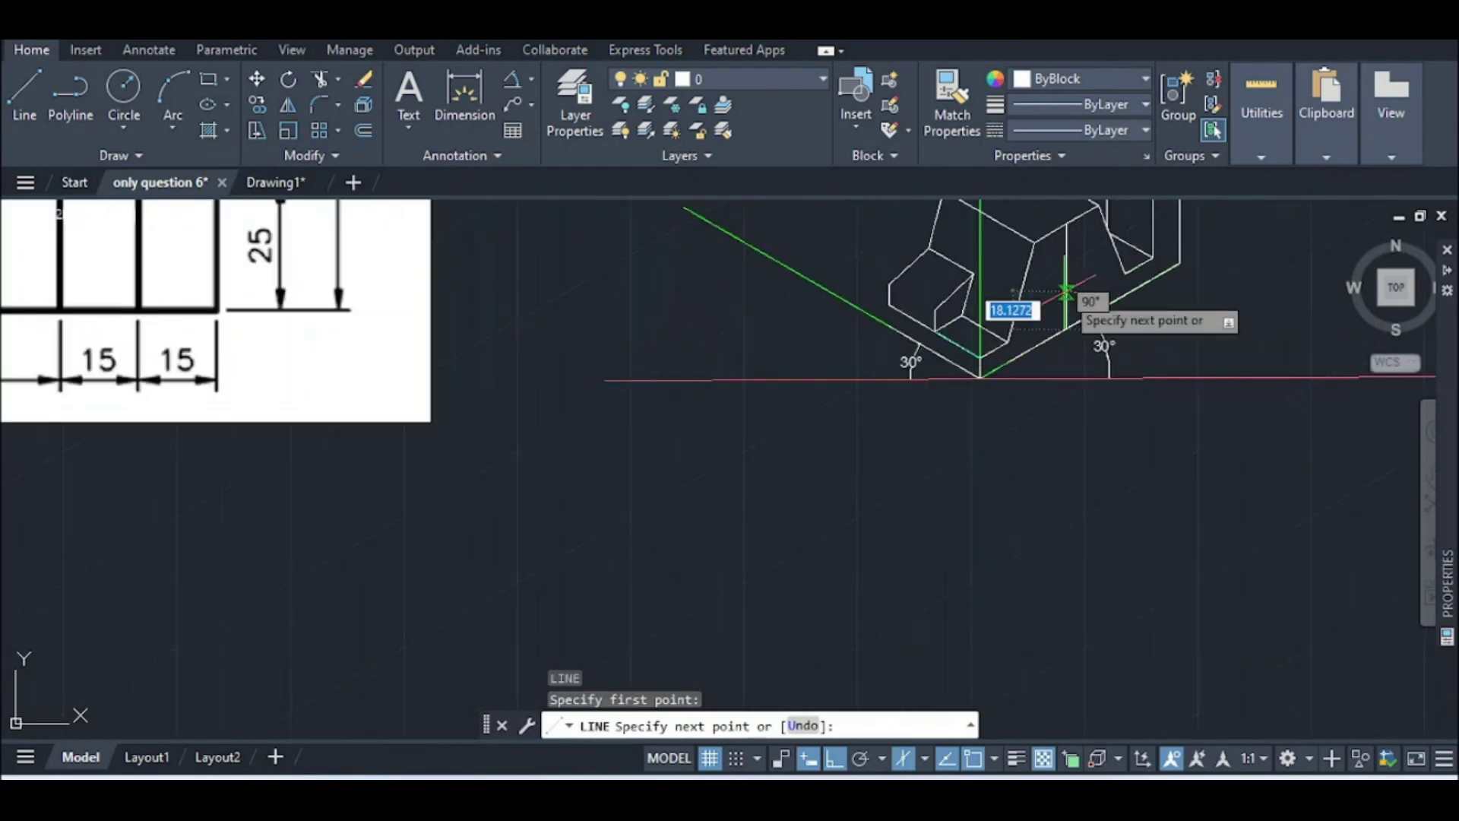
text(30)
key(Return)
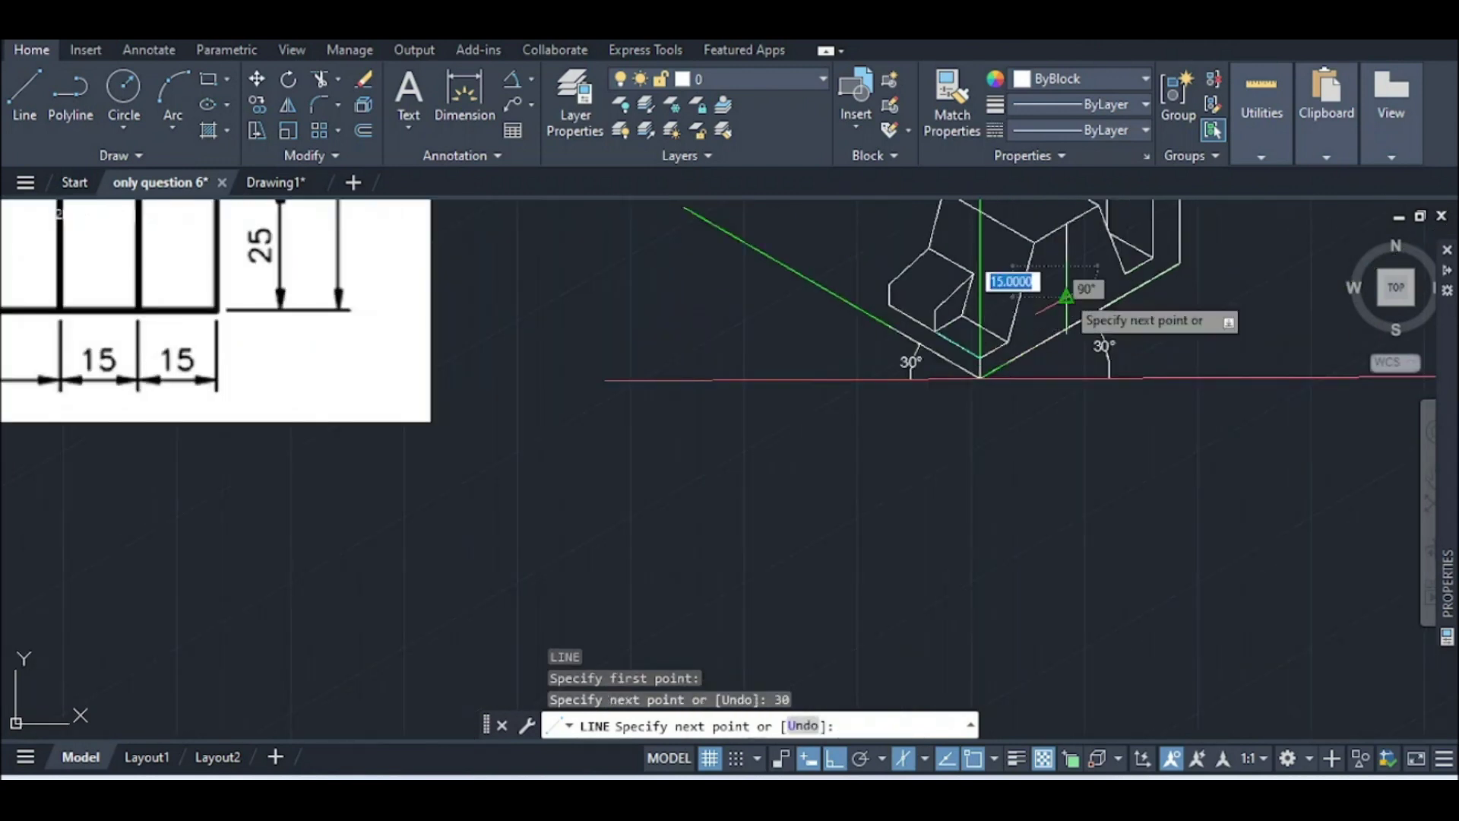
Examine the circular hole's diameter and centre position in the reference front view
scroll(1064, 298, down, 2)
scroll(1064, 304, down, 5)
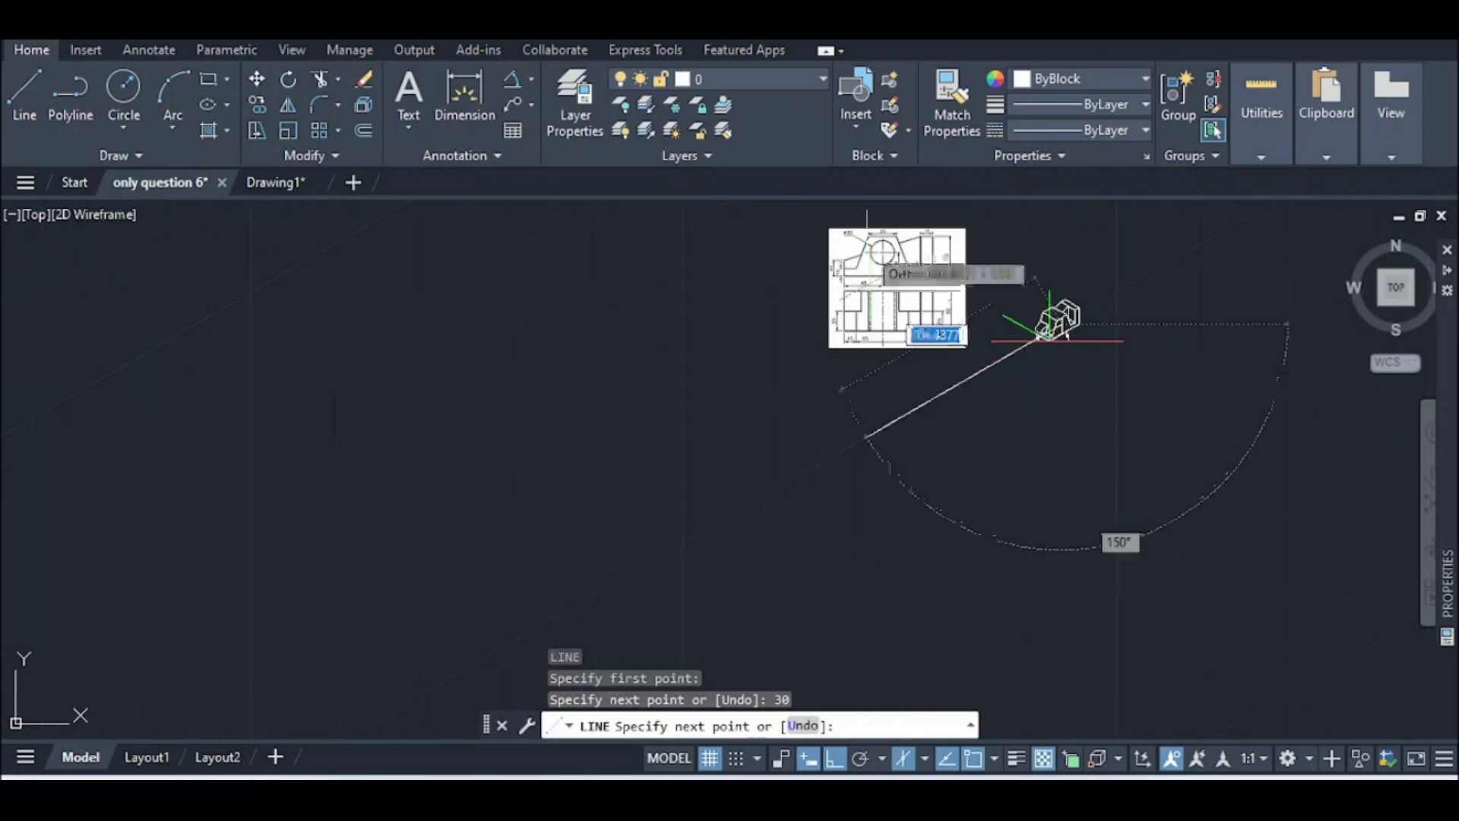
scroll(884, 304, up, 4)
scroll(884, 296, up, 4)
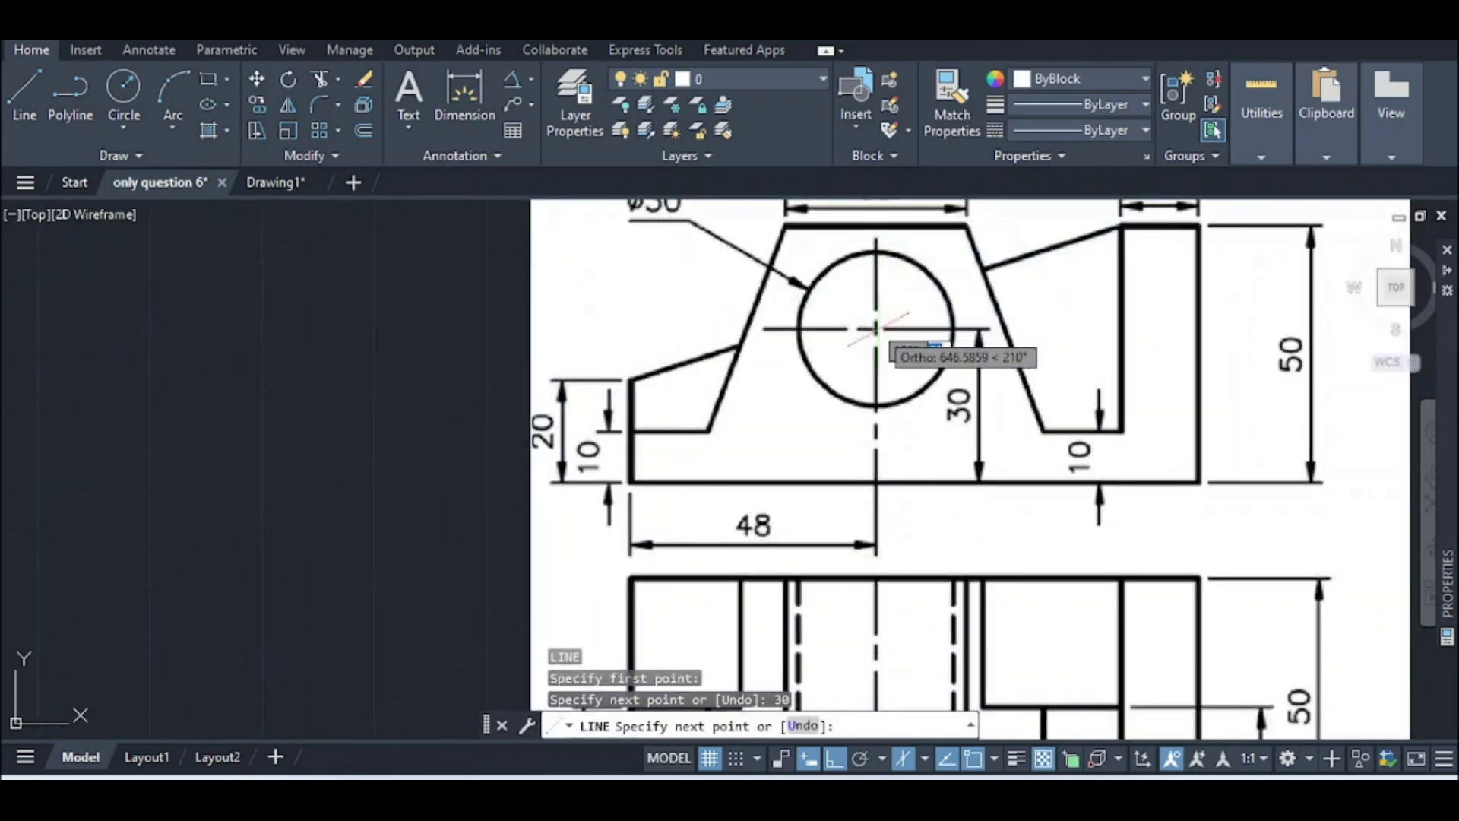
click(924, 758)
click(972, 690)
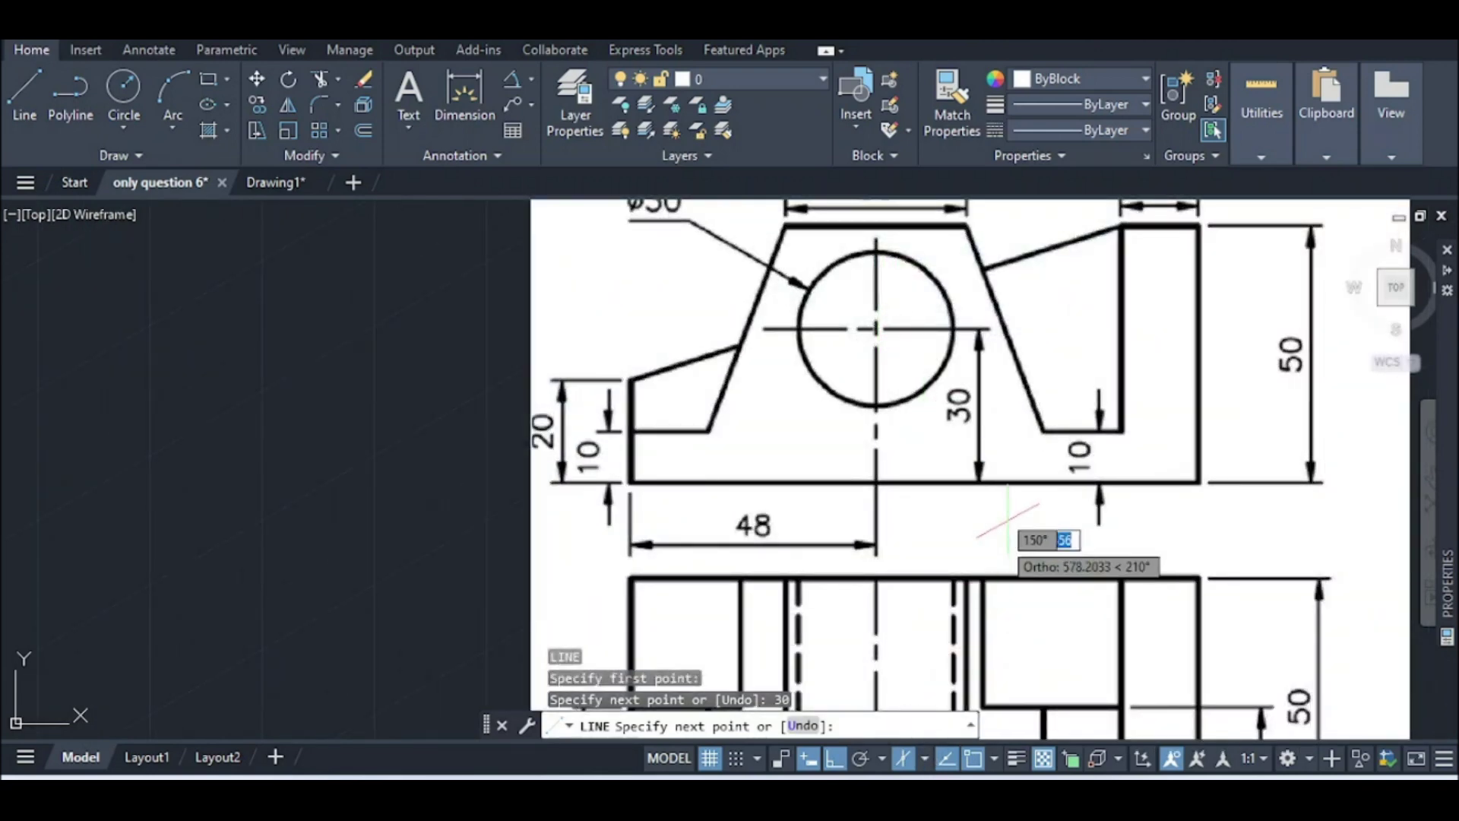
scroll(1239, 605, down, 4)
scroll(1238, 608, down, 2)
scroll(1079, 562, up, 8)
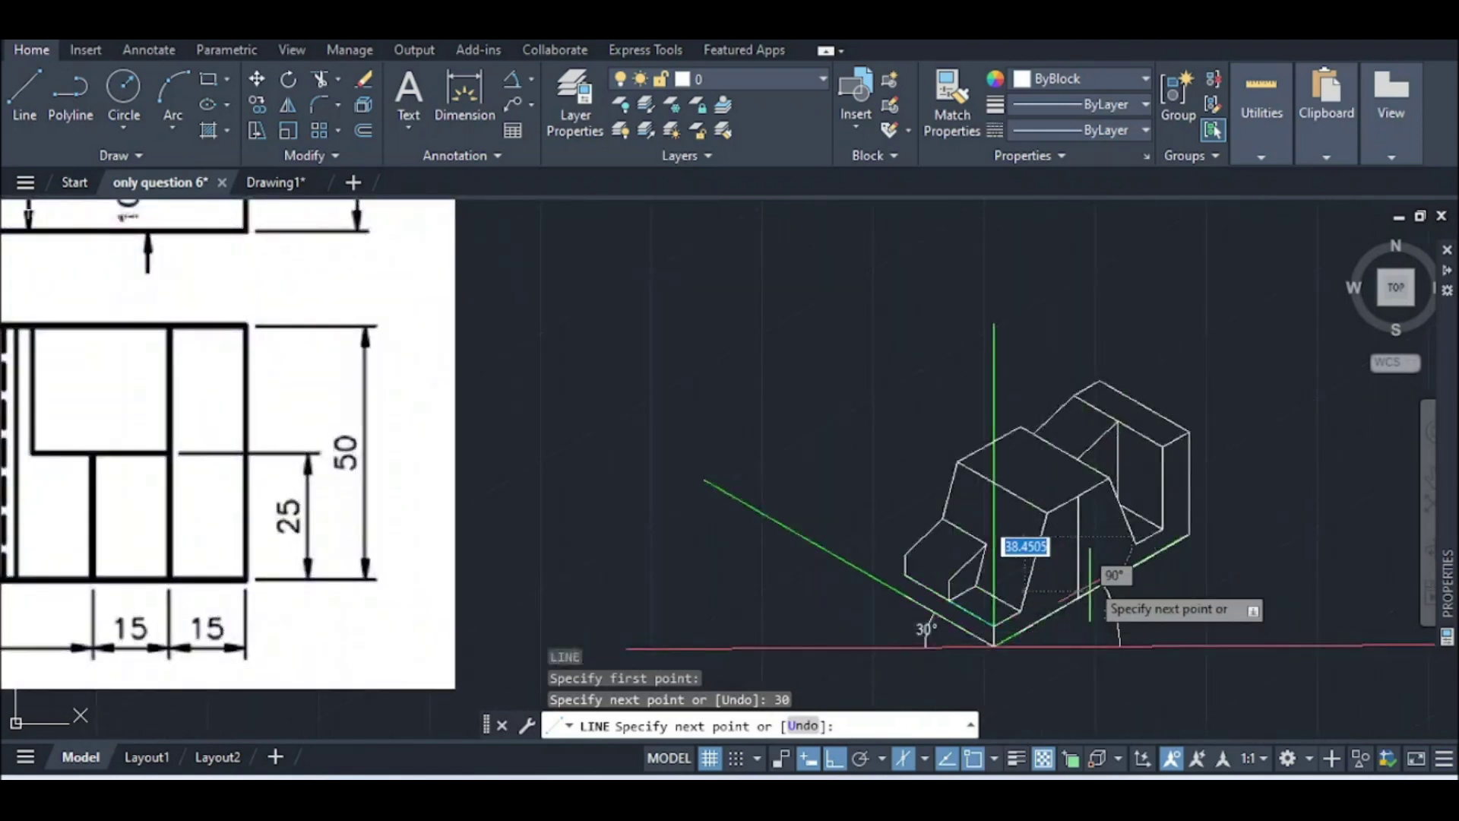
End the line and erase the full-height vertical construction line on the front face
key(Escape)
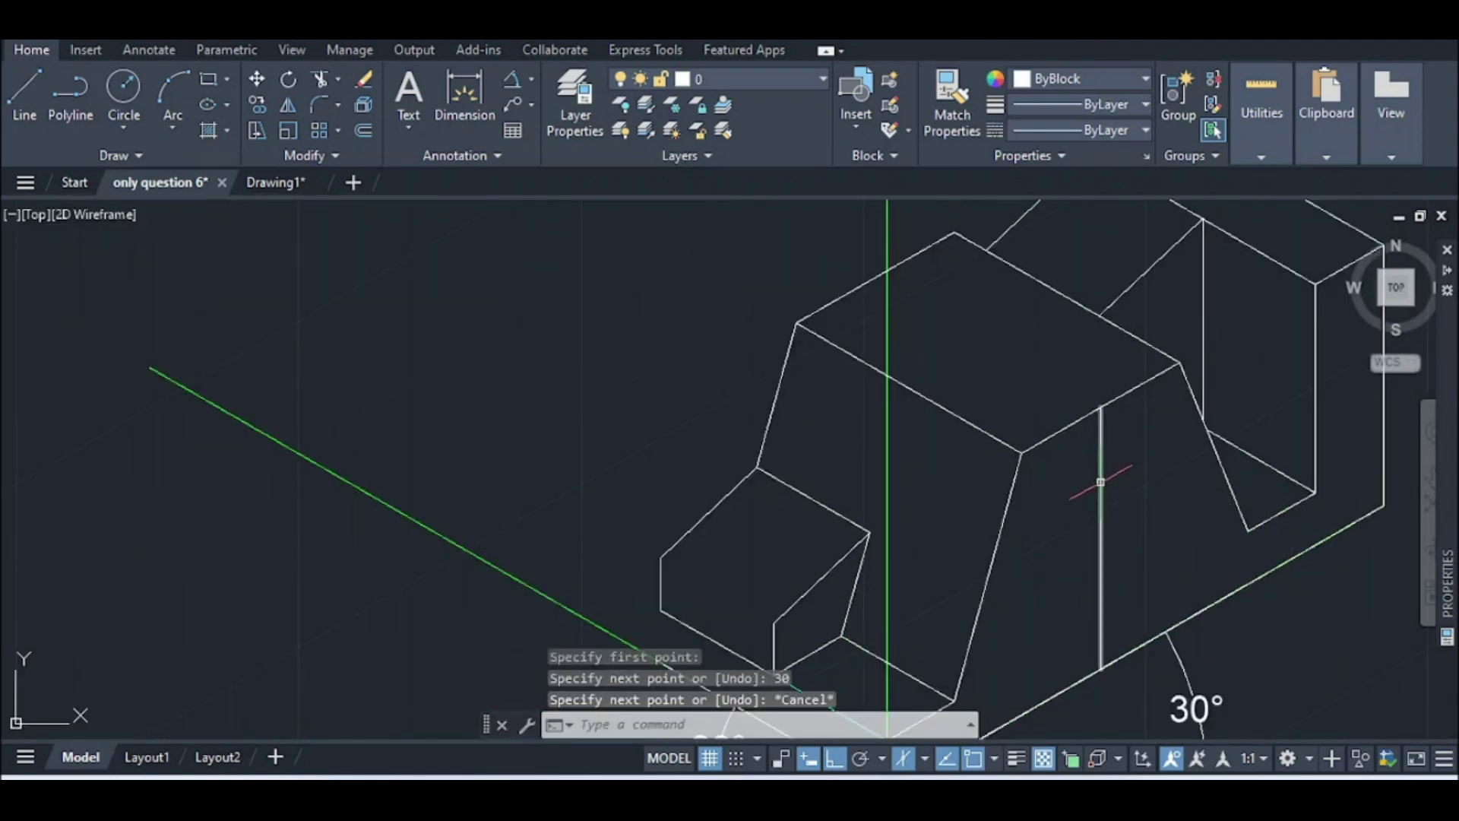
key(Delete)
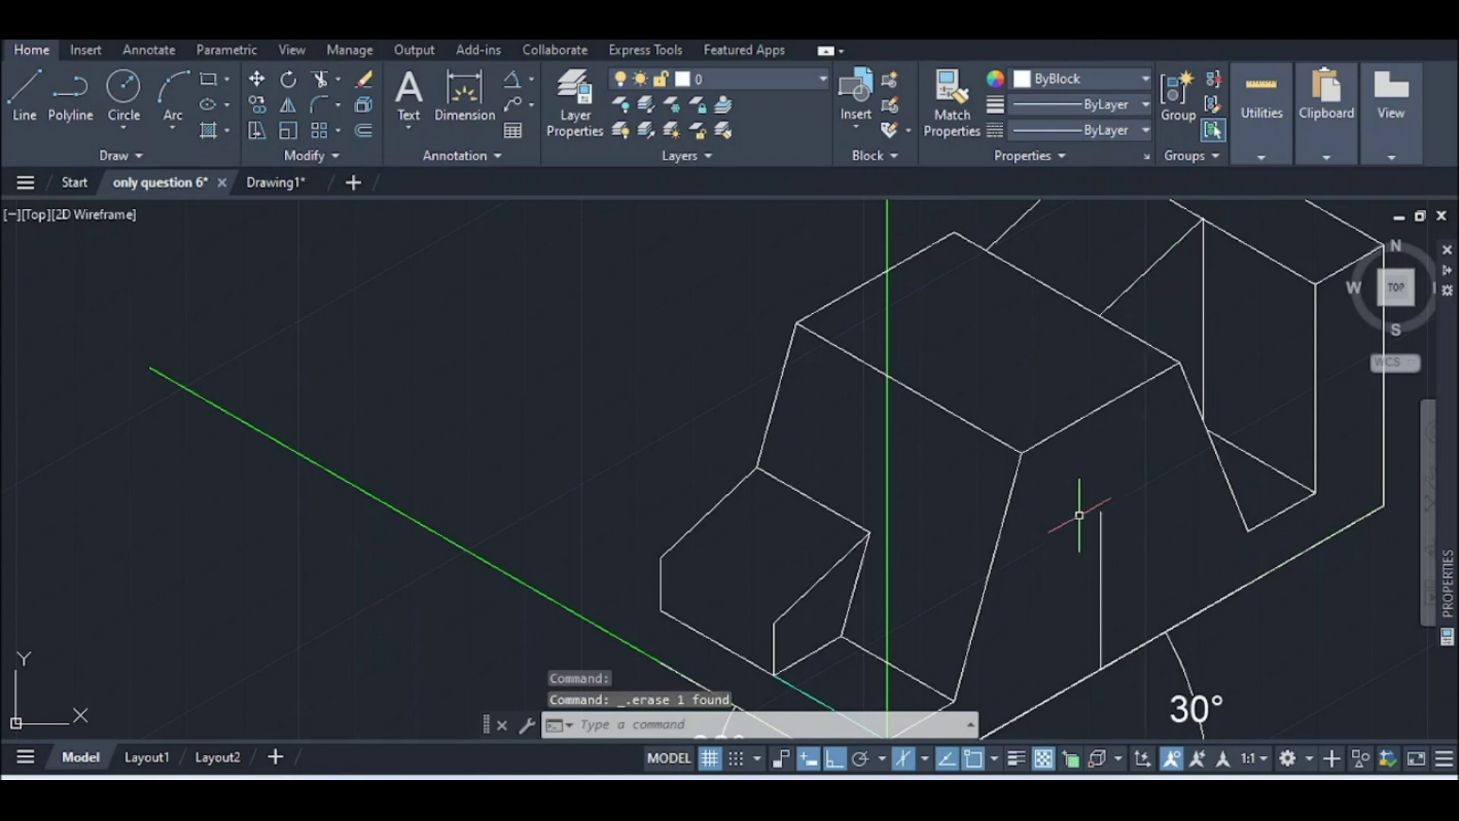
Draw an isocircle of radius 15 on the front face, centred on the upper end of the 30-unit vertical line
text(el)
key(Return)
text(i)
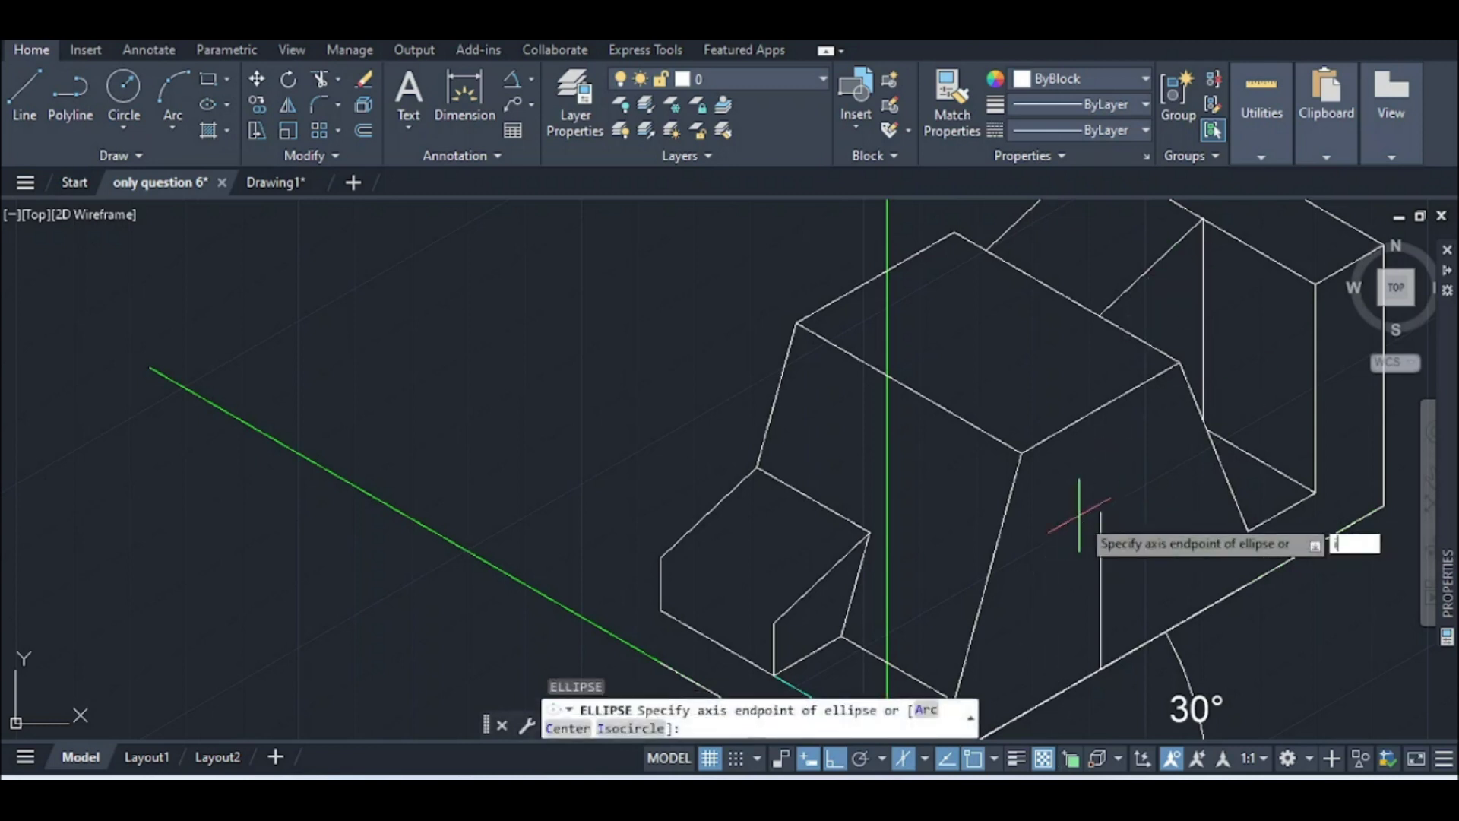
key(Return)
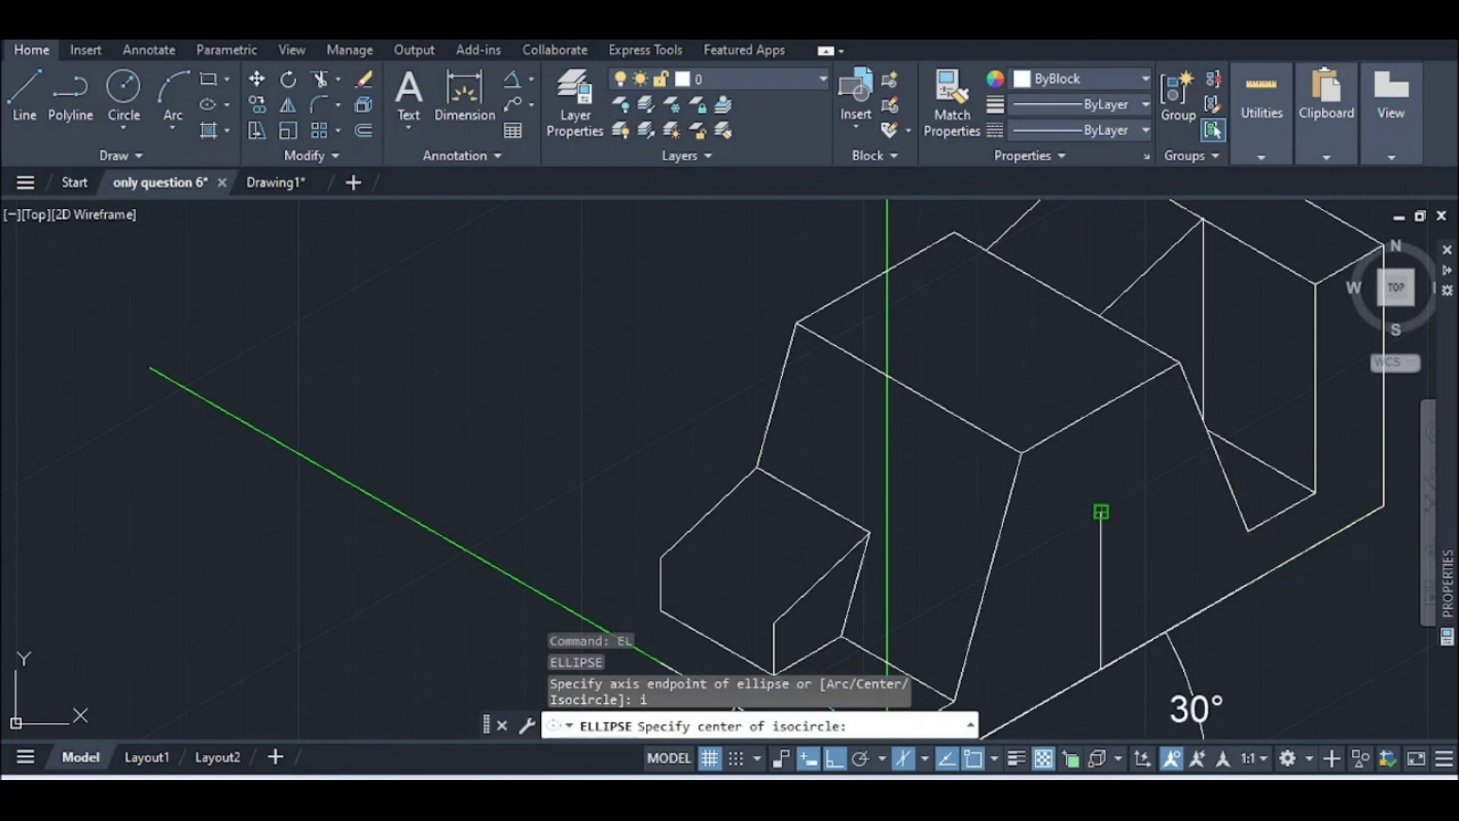
click(1100, 513)
scroll(1163, 600, down, 6)
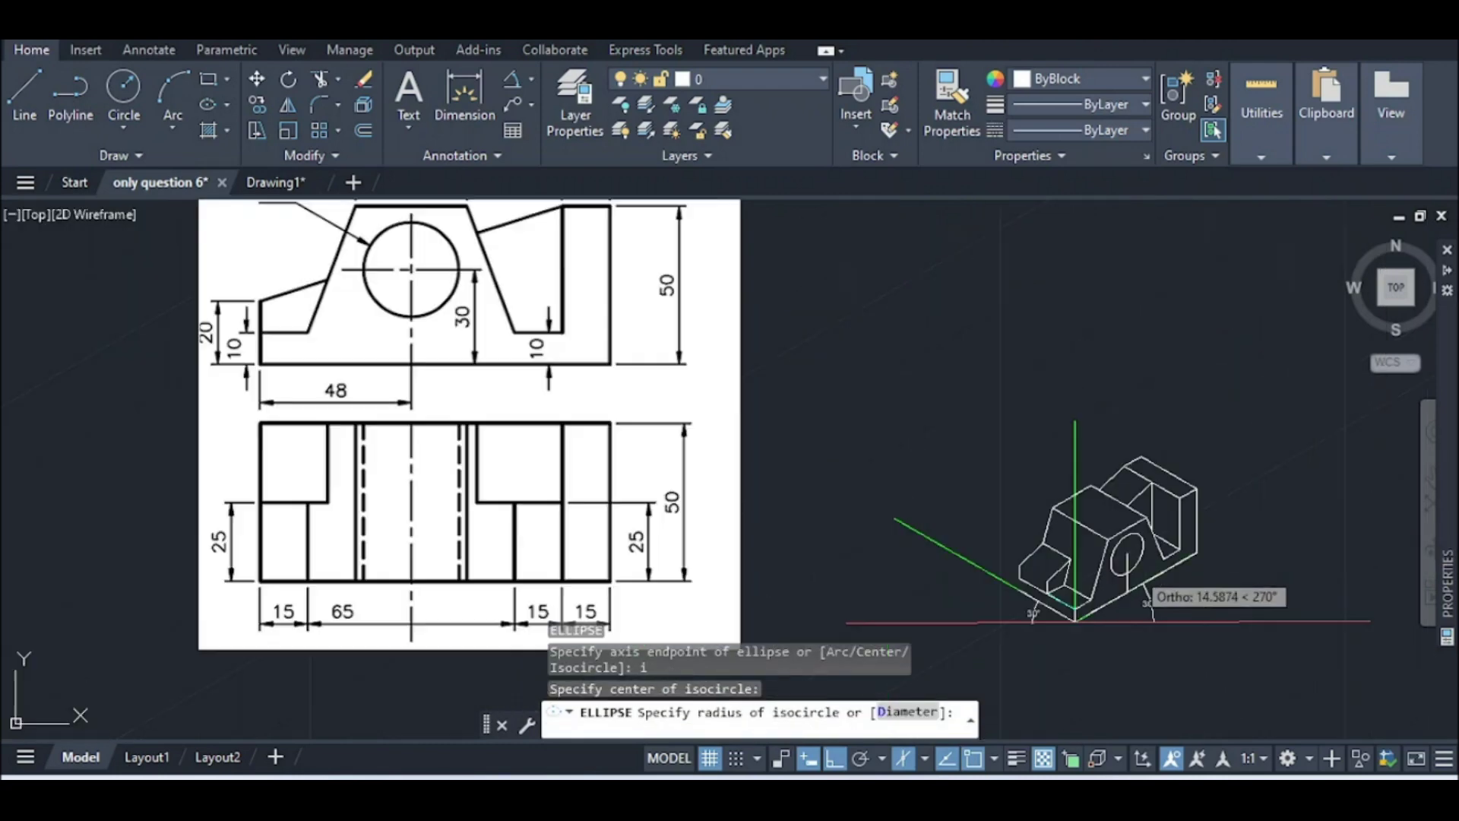
scroll(1144, 585, up, 2)
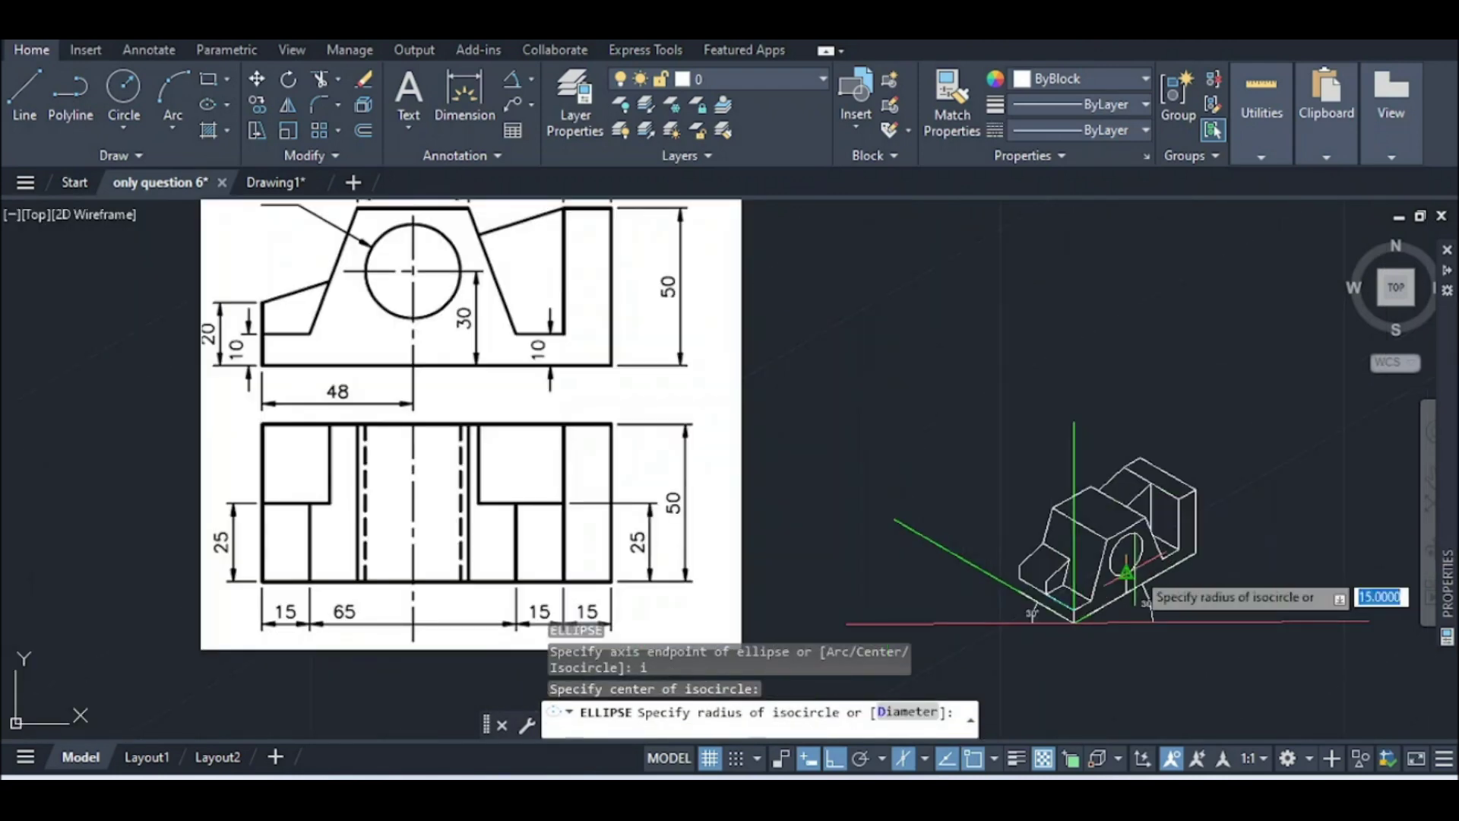
scroll(1144, 585, down, 2)
scroll(1138, 570, up, 4)
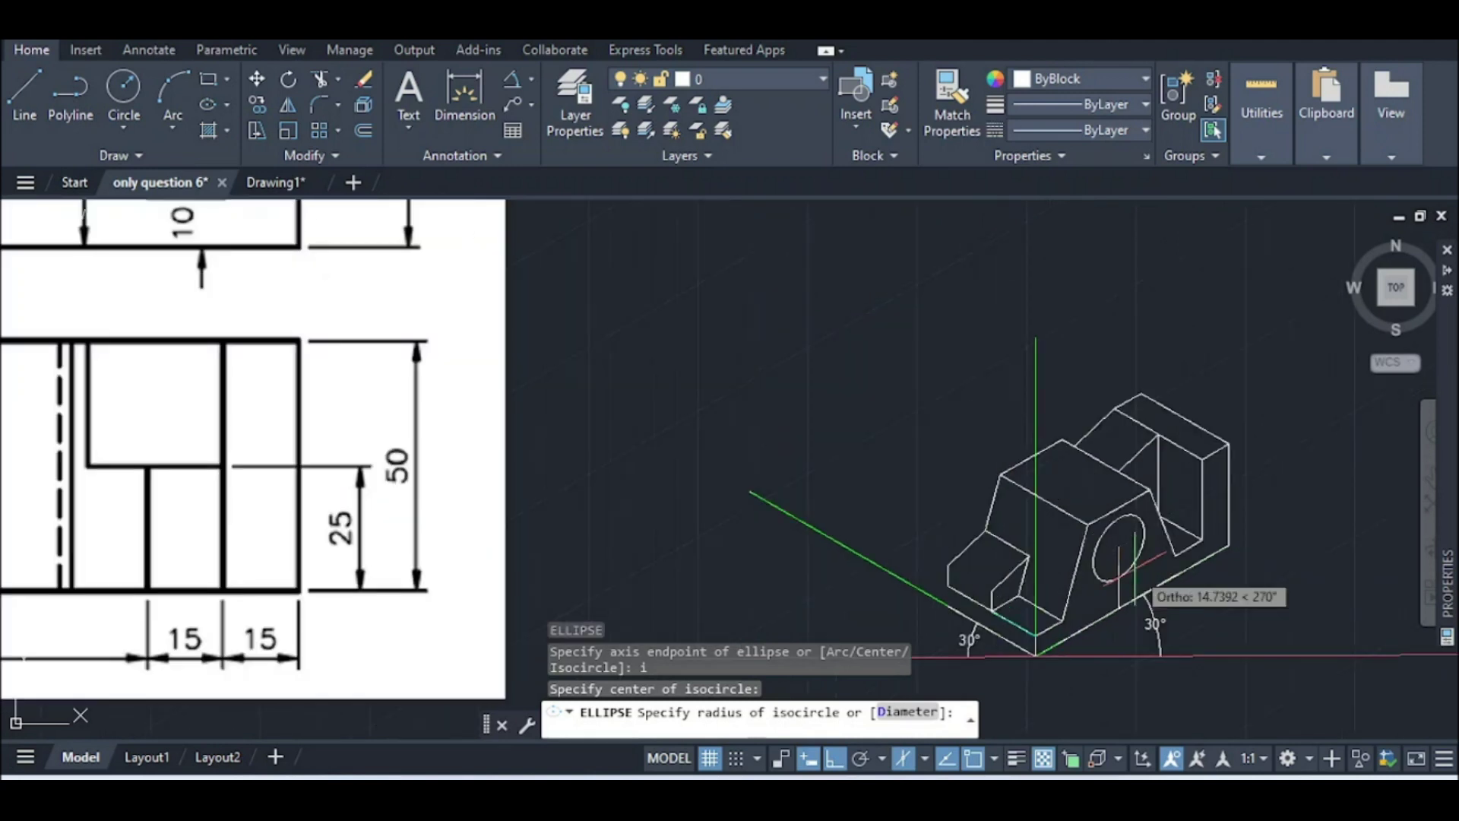
text(15)
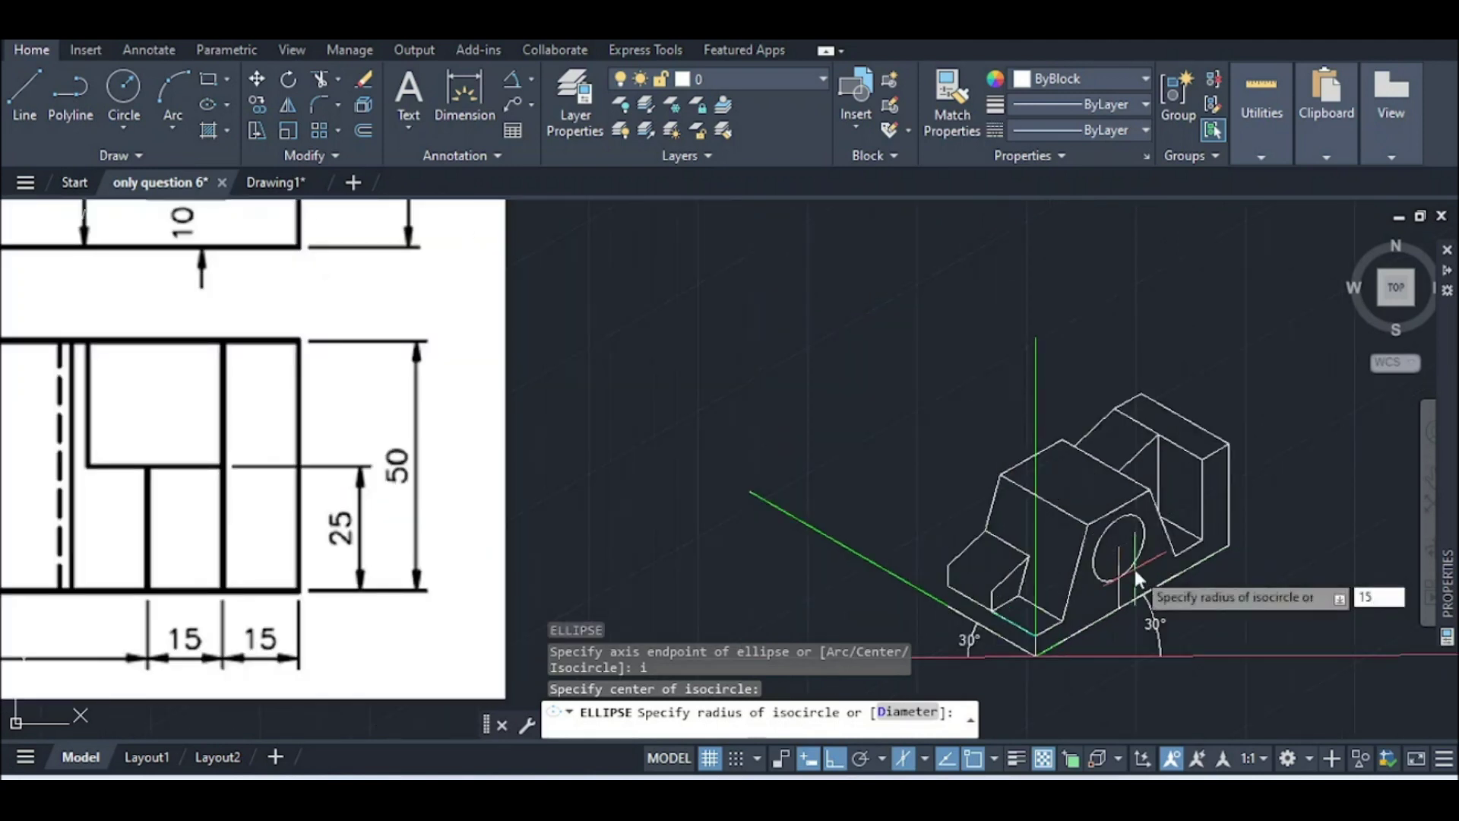
key(Return)
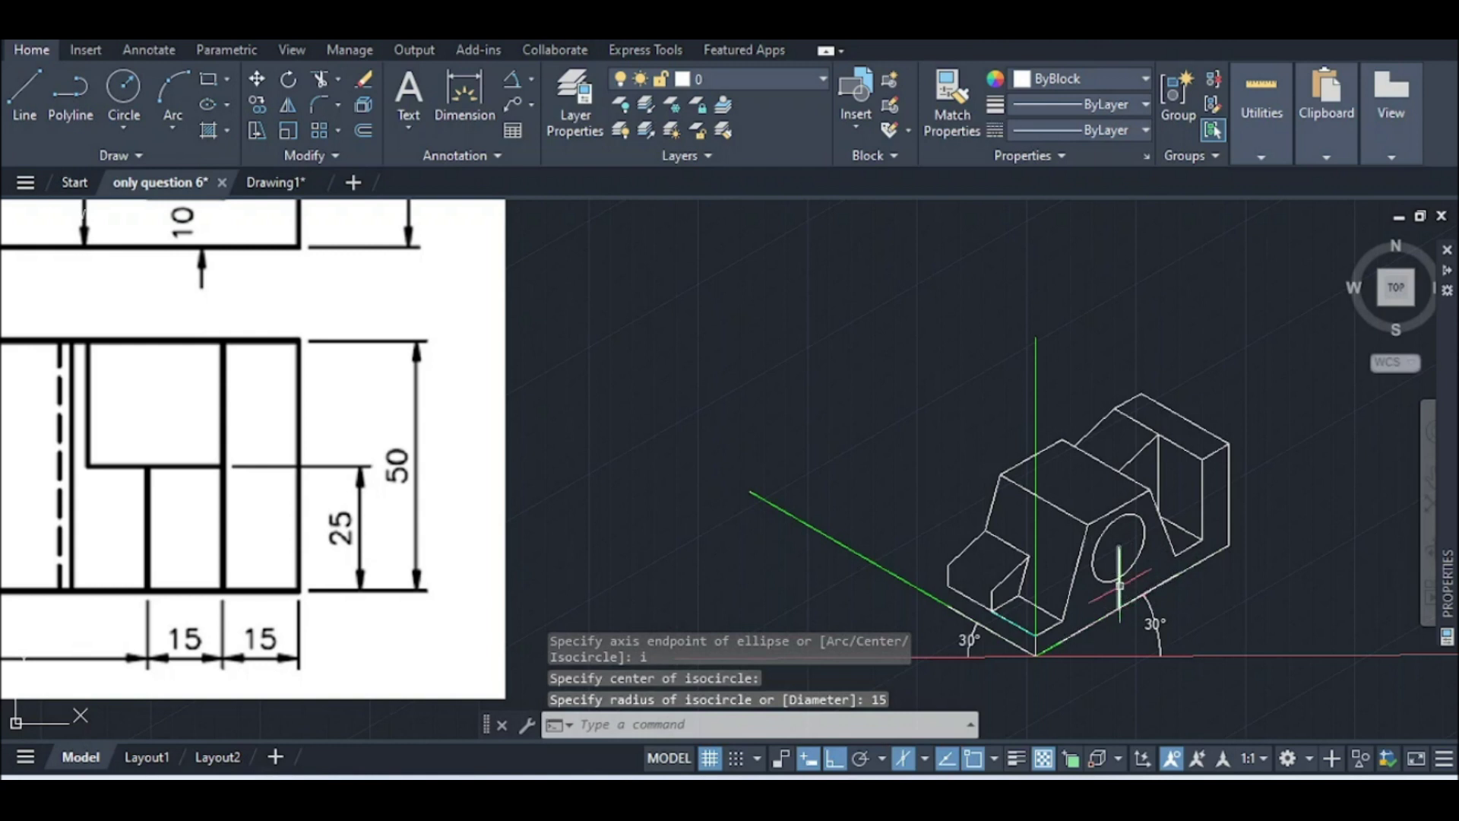
Erase the vertical construction line through the hole and the cyan line along the upper edge of the base's end face
key(Delete)
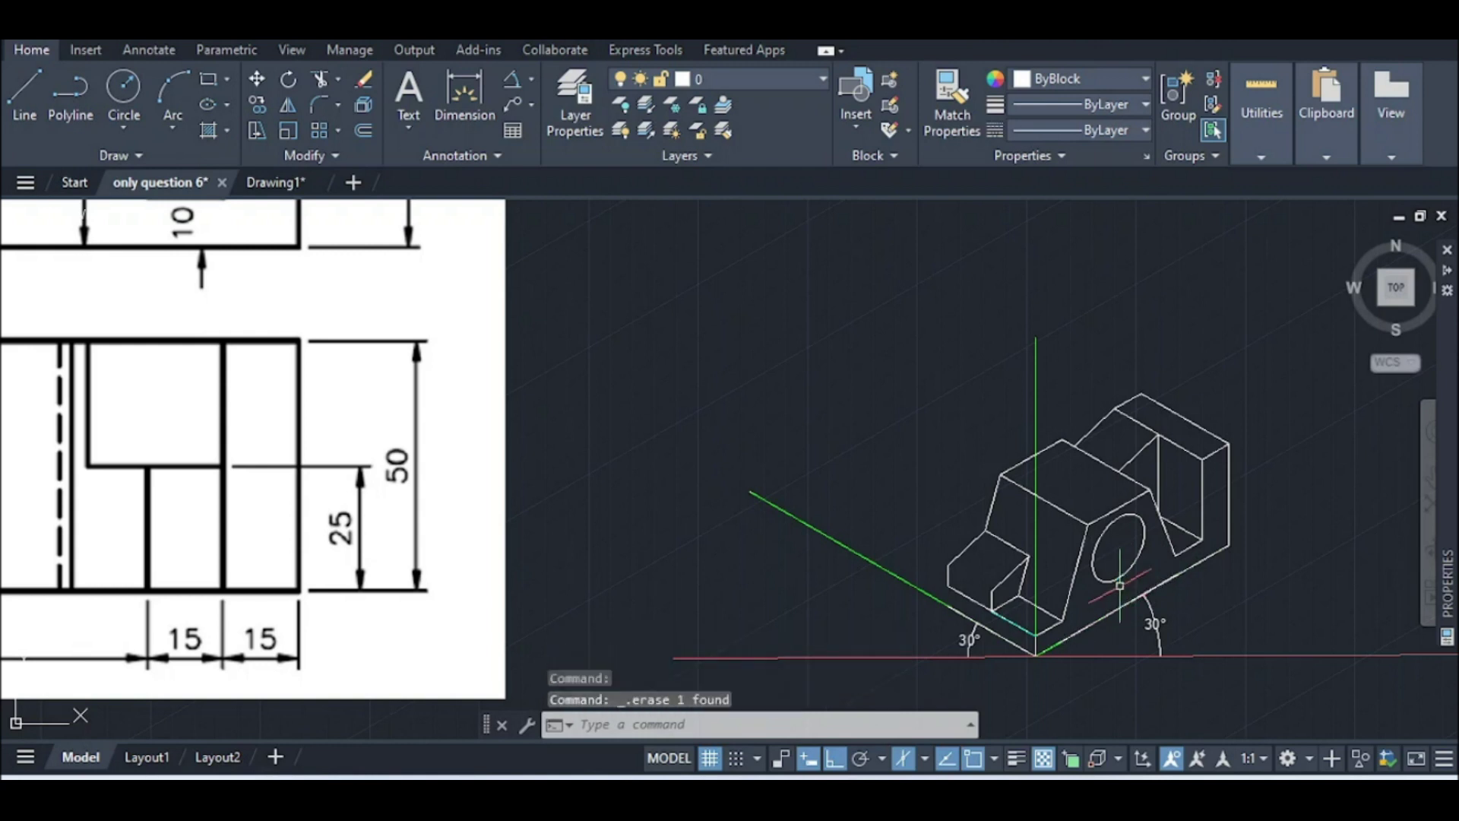
scroll(1197, 639, up, 4)
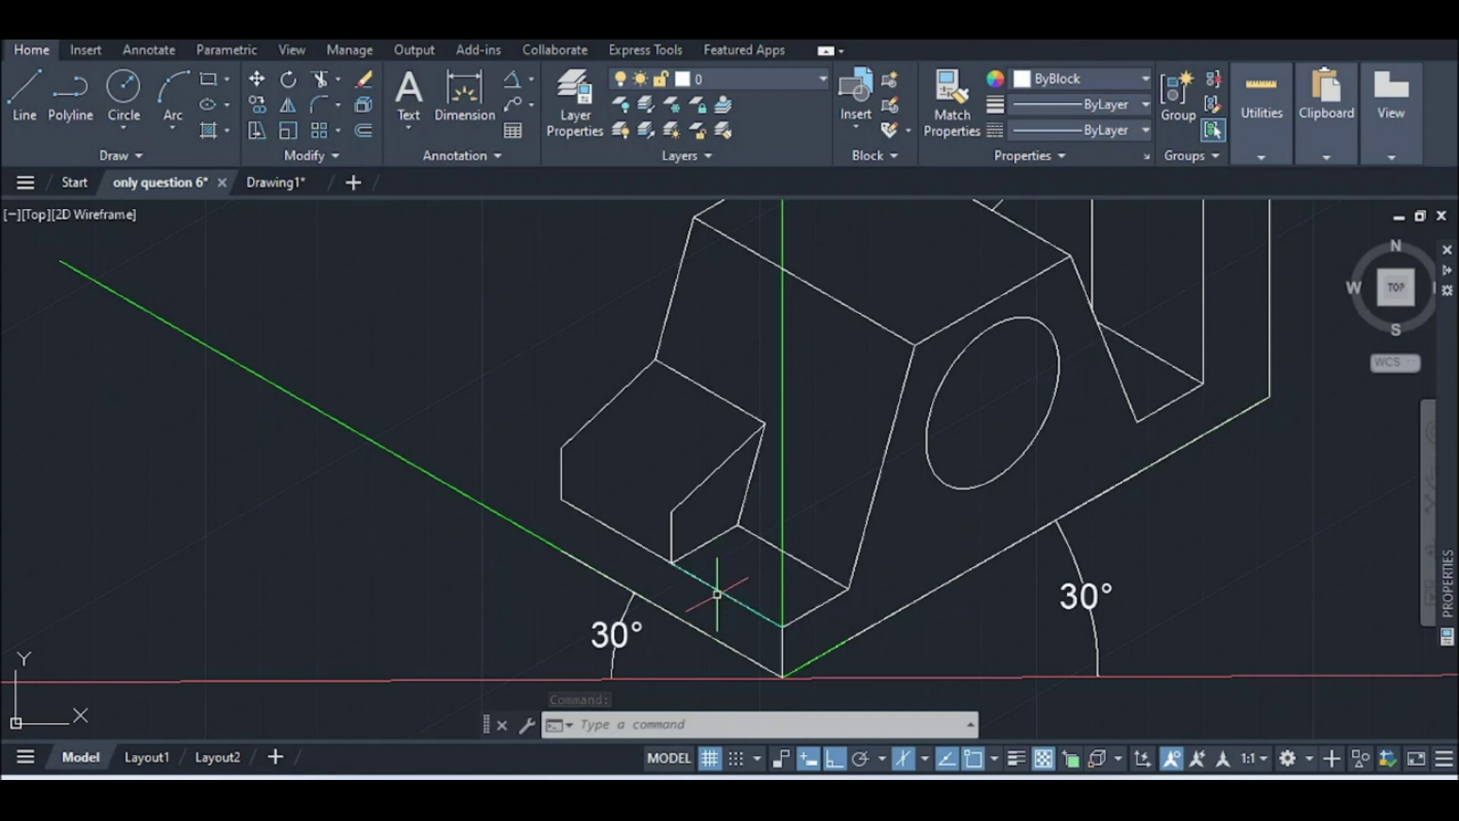
key(Delete)
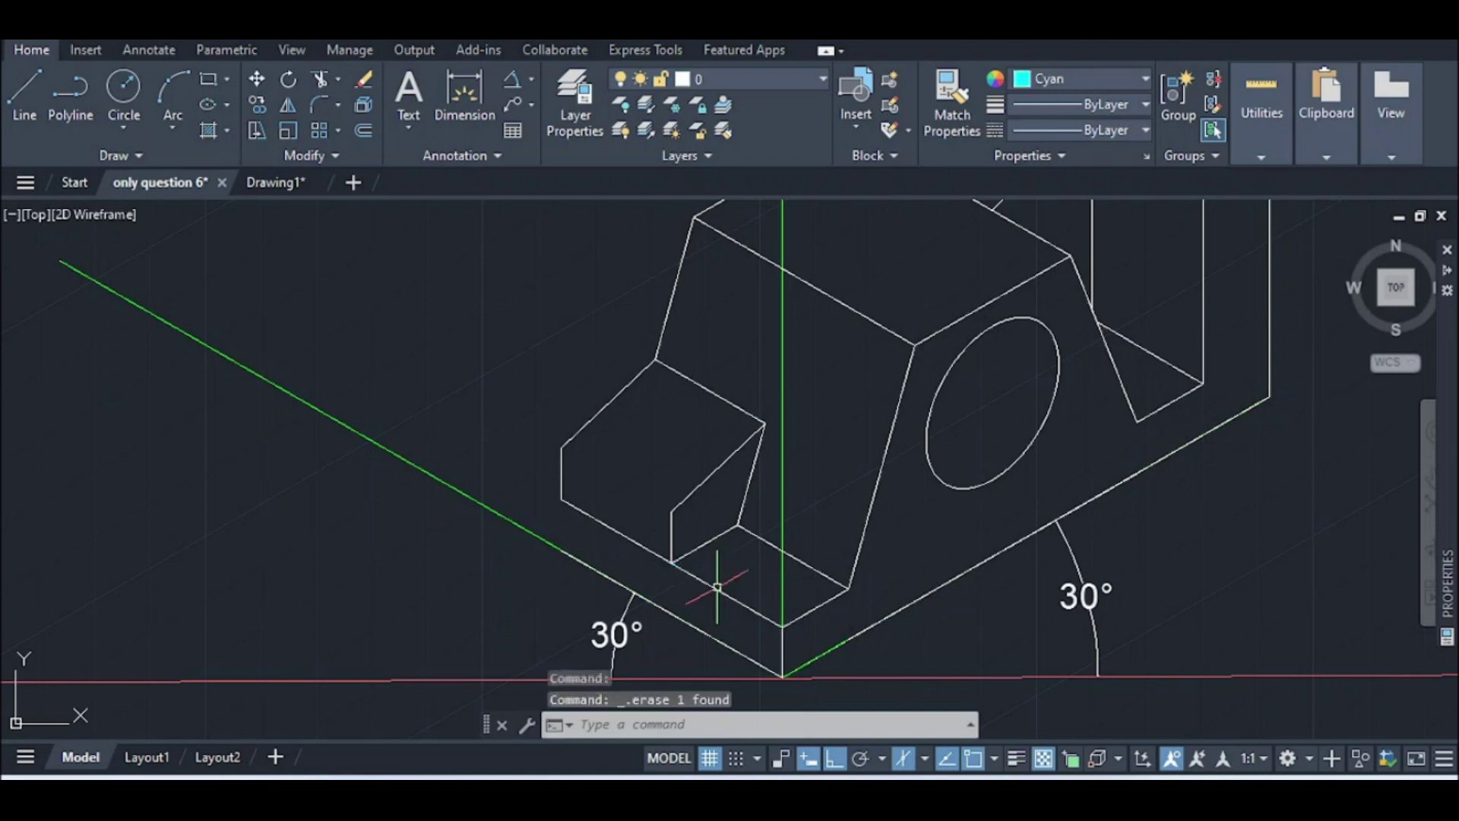
Draw the vertical edge at the far corner of the base's end face, from the 30° base line up to the upper edge
text(l)
key(Return)
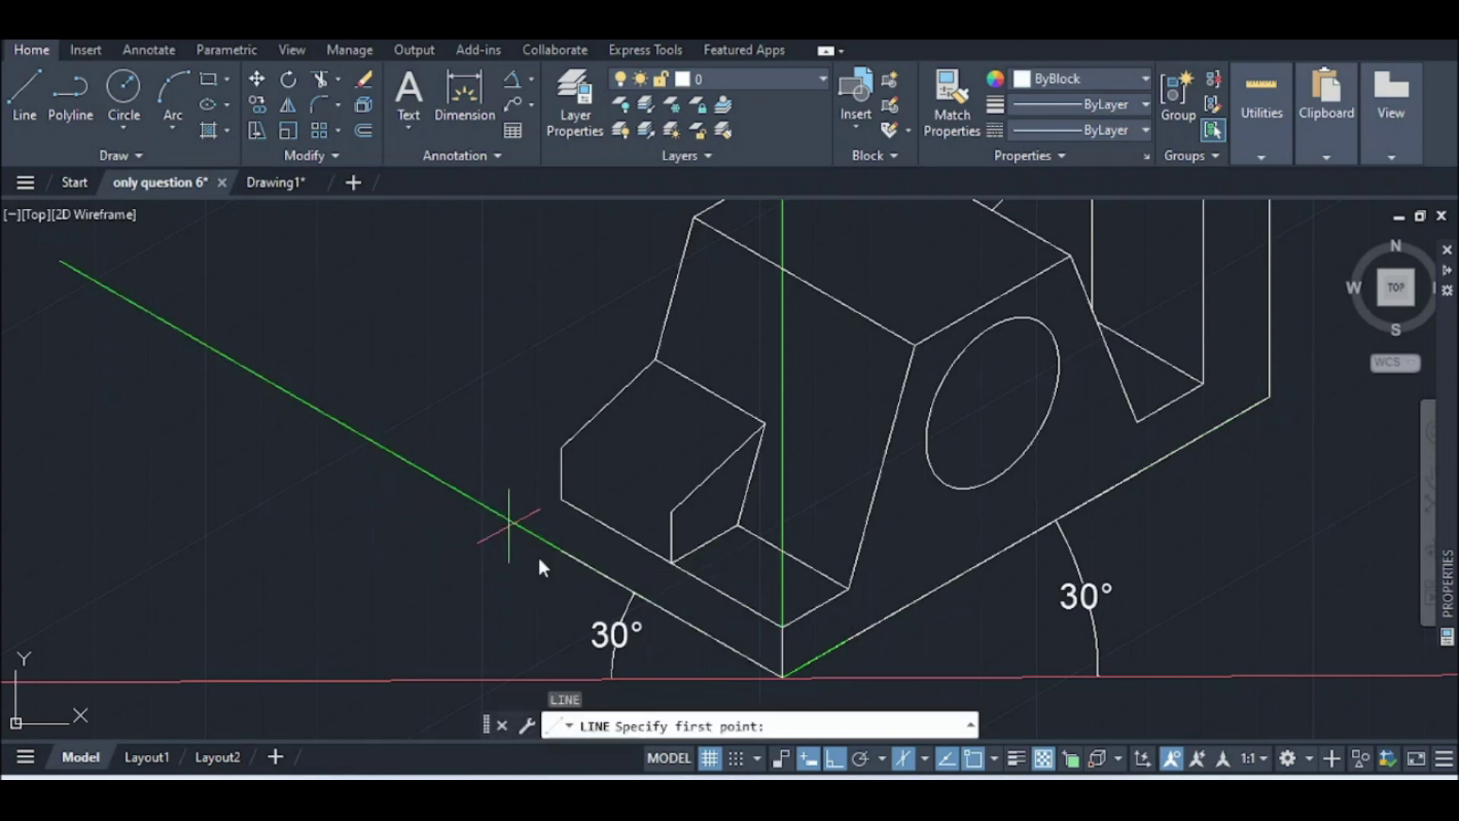
click(560, 552)
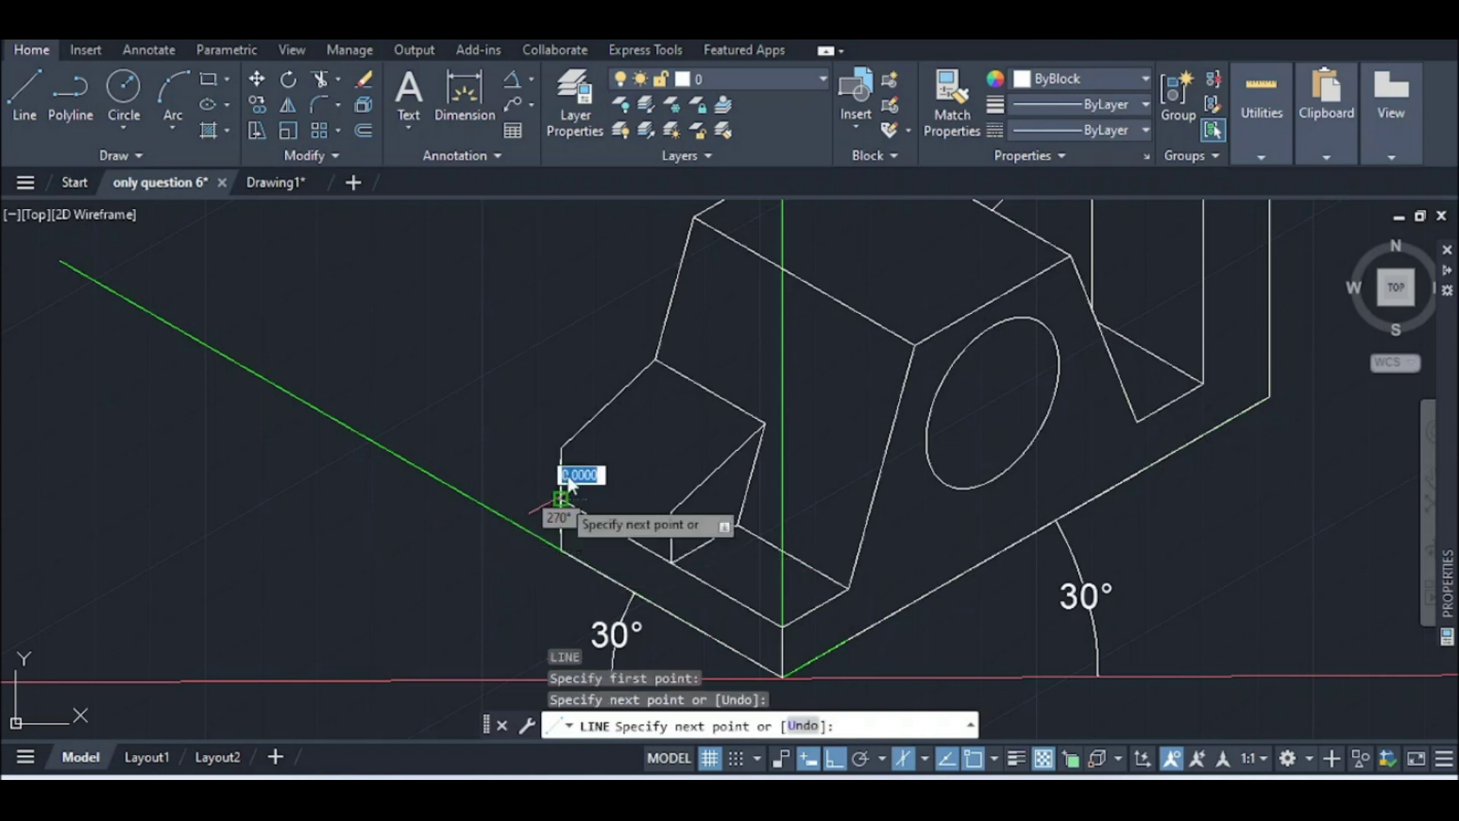
key(Escape)
scroll(602, 482, down, 3)
scroll(591, 471, up, 2)
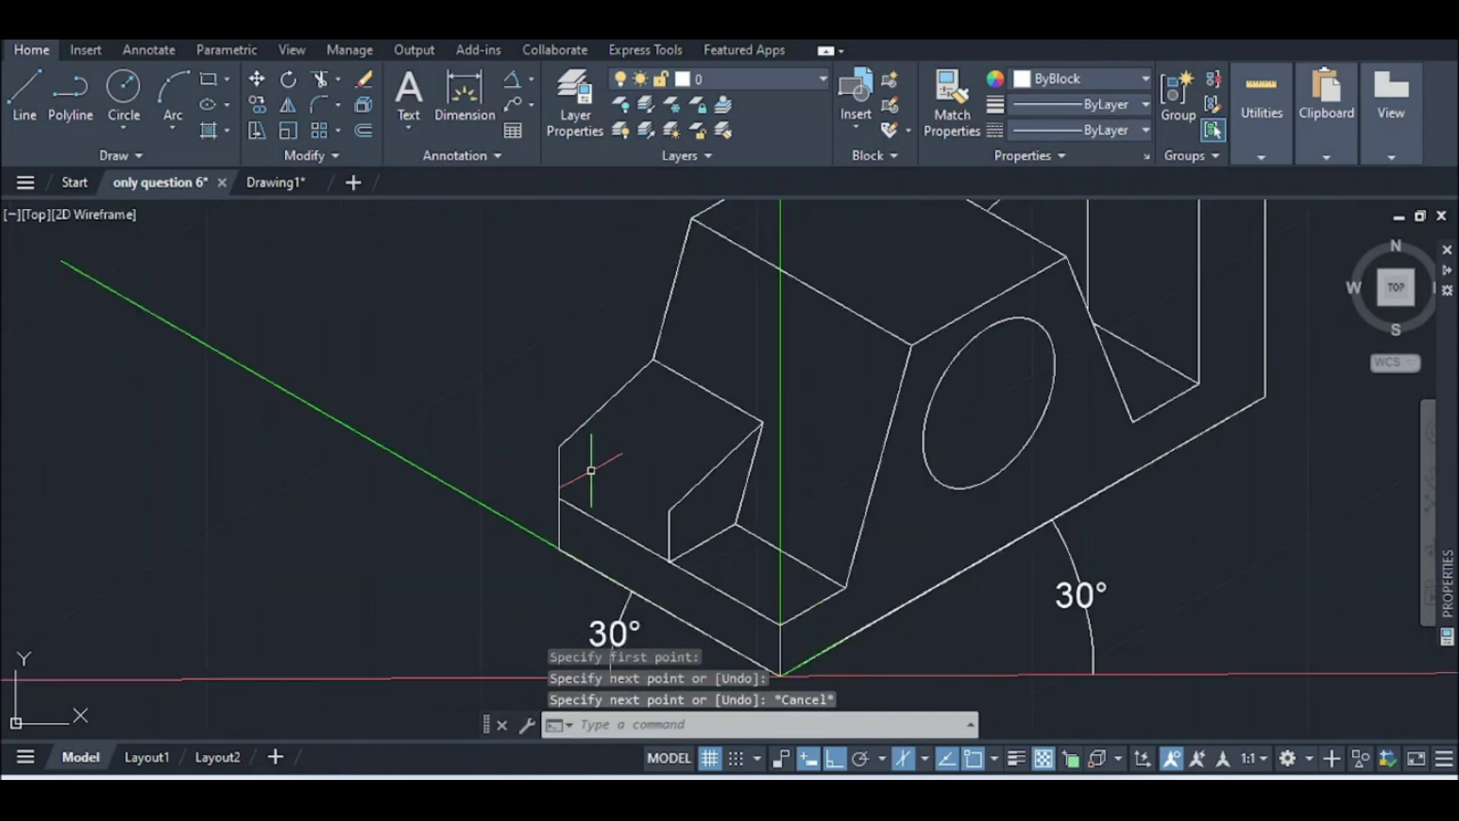
Draw a line joining the two lower corners of the small wedge's sloping face
key(Return)
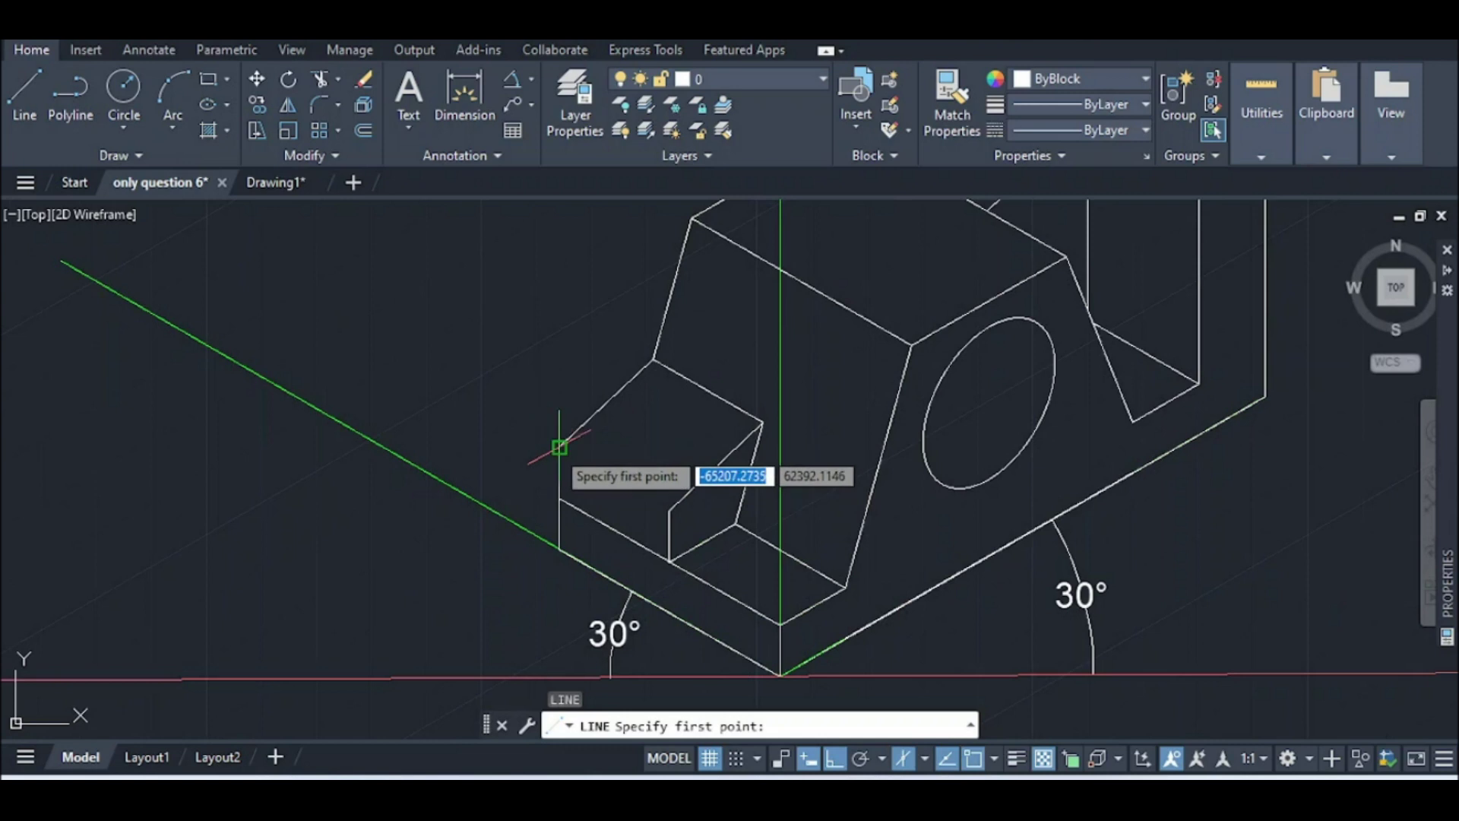
click(559, 448)
click(669, 509)
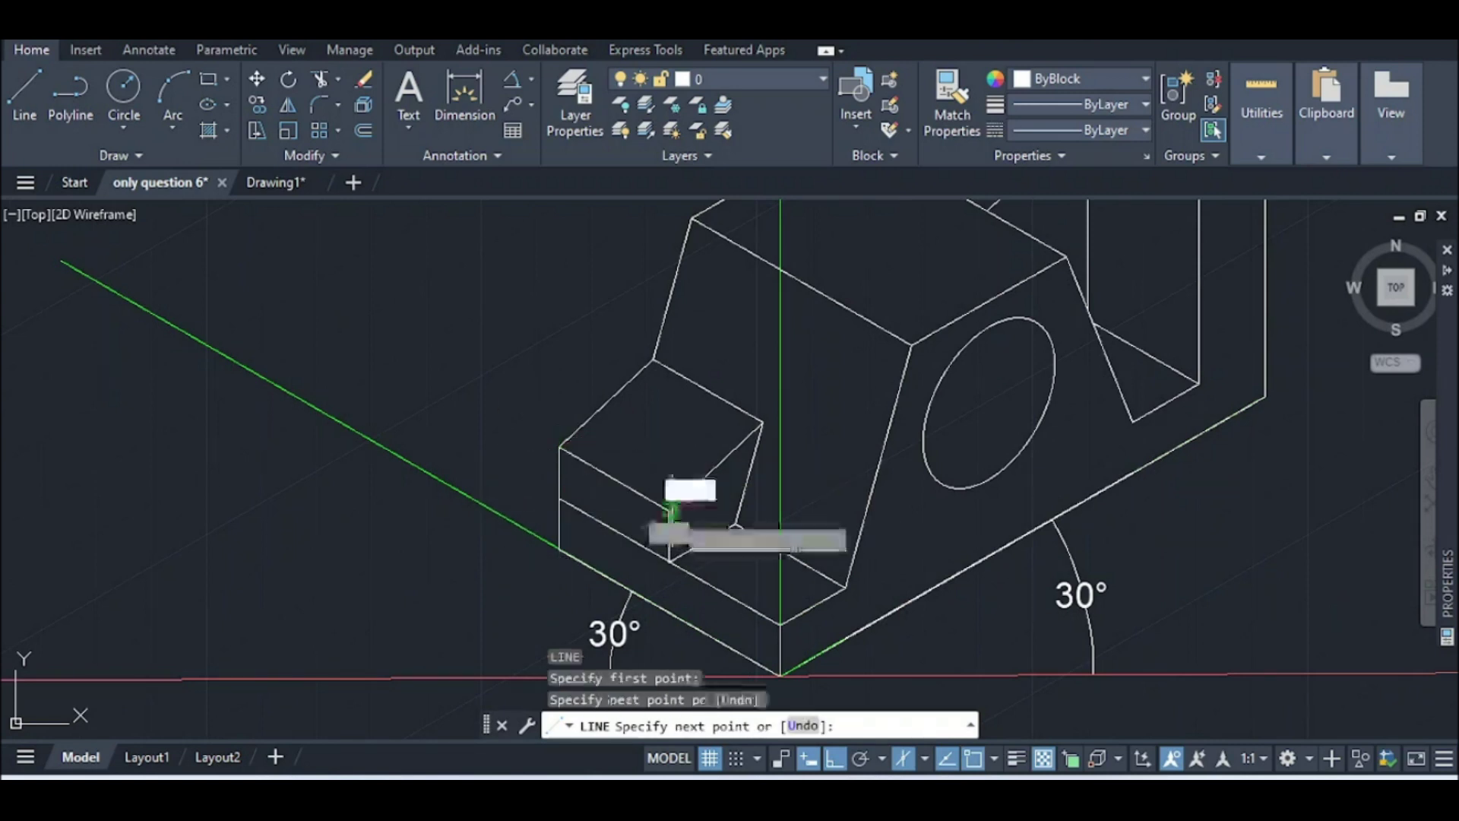
key(Escape)
scroll(659, 435, down, 4)
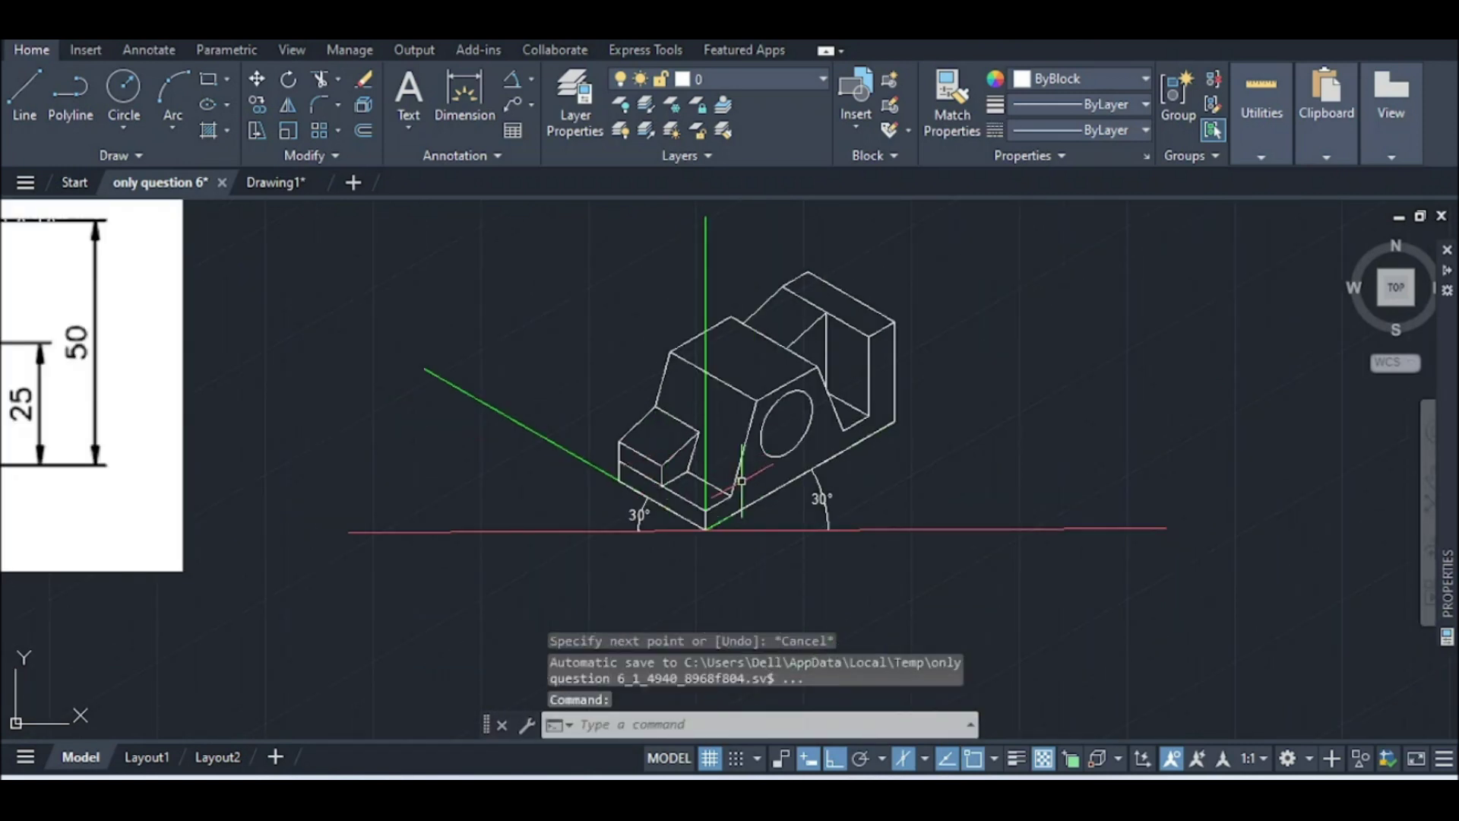
scroll(741, 480, down, 2)
scroll(741, 480, down, 2)
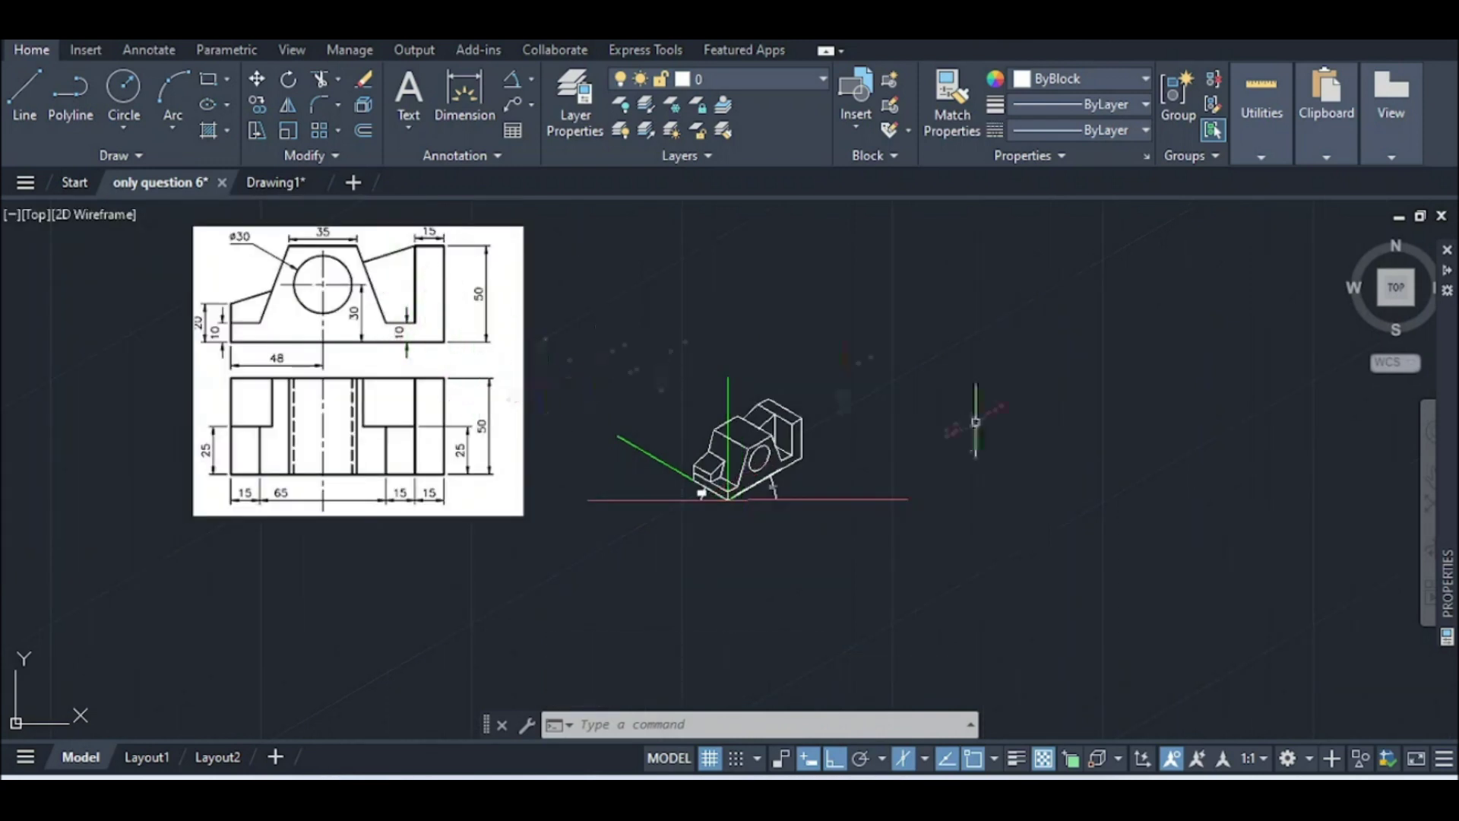
scroll(770, 464, up, 5)
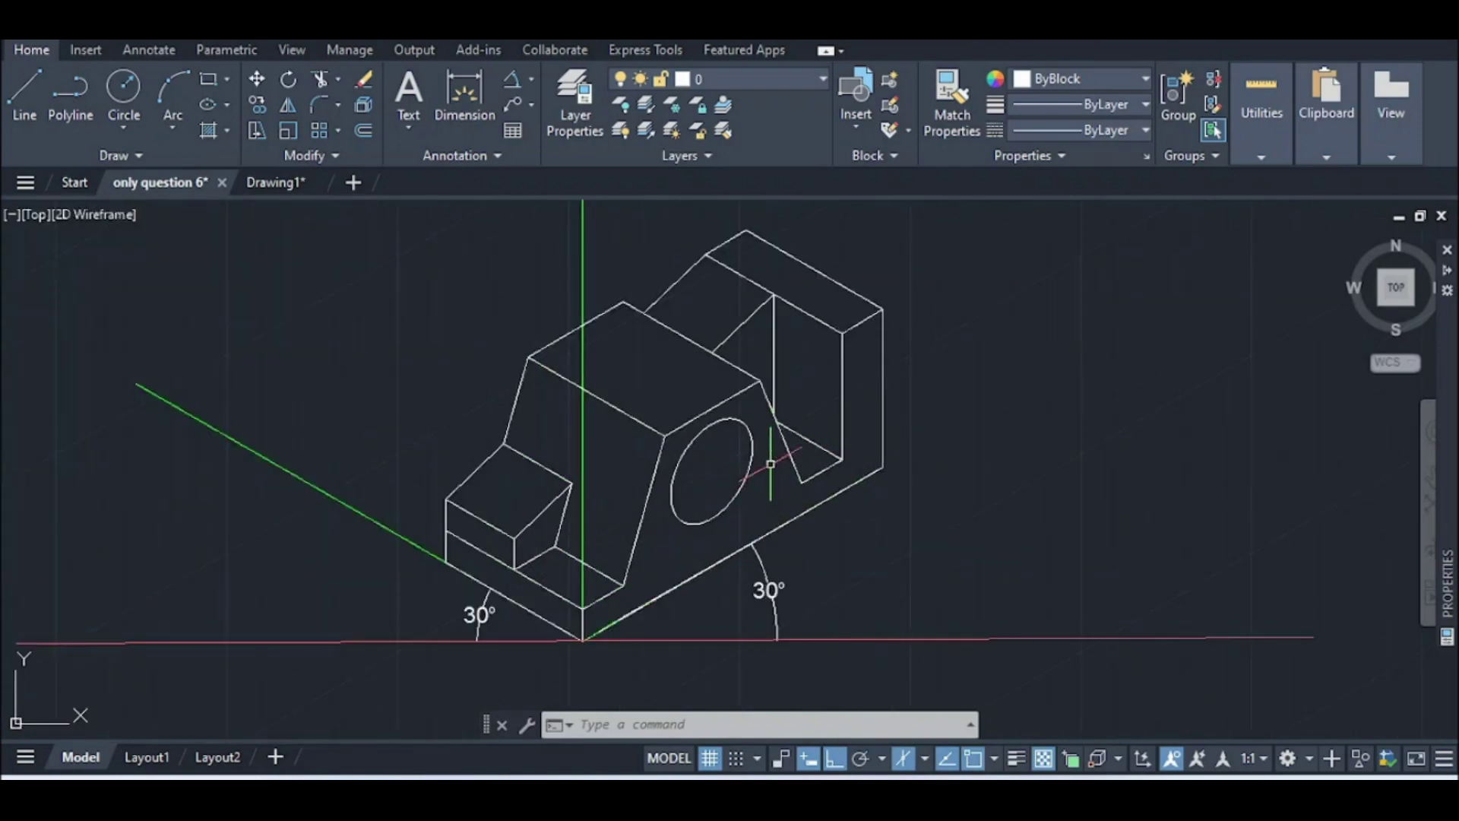
scroll(770, 463, down, 5)
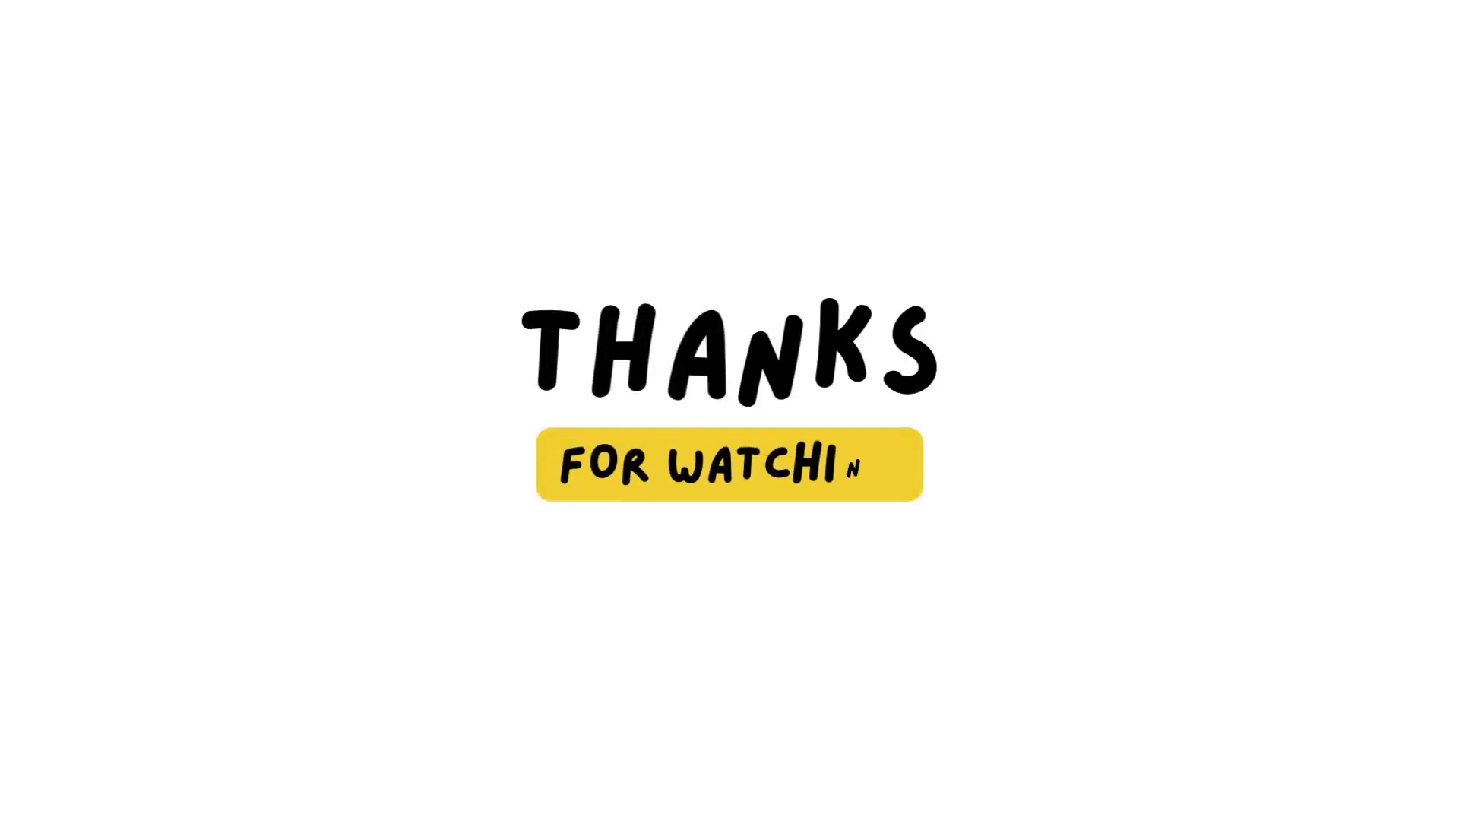